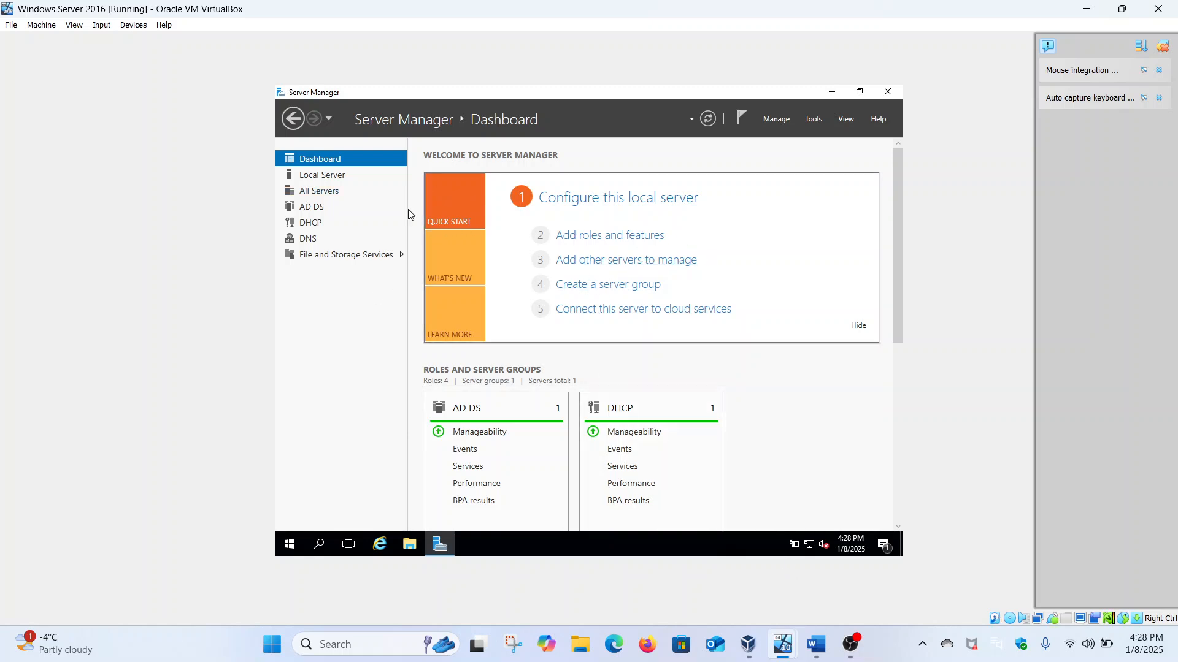
Step: Show the Local Server properties (192.168.18.241, domain Malik.com), then bring up the Word setup notes
{"action": "left_click", "coordinate": [328, 178]}
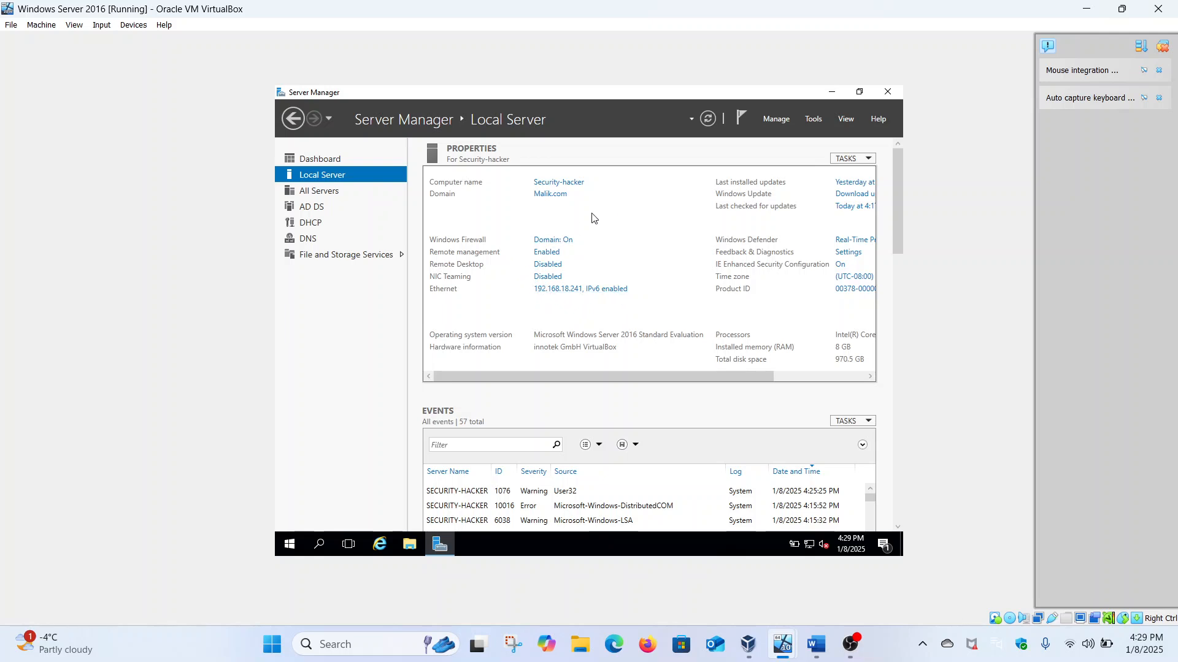
{"action": "left_click", "coordinate": [817, 644]}
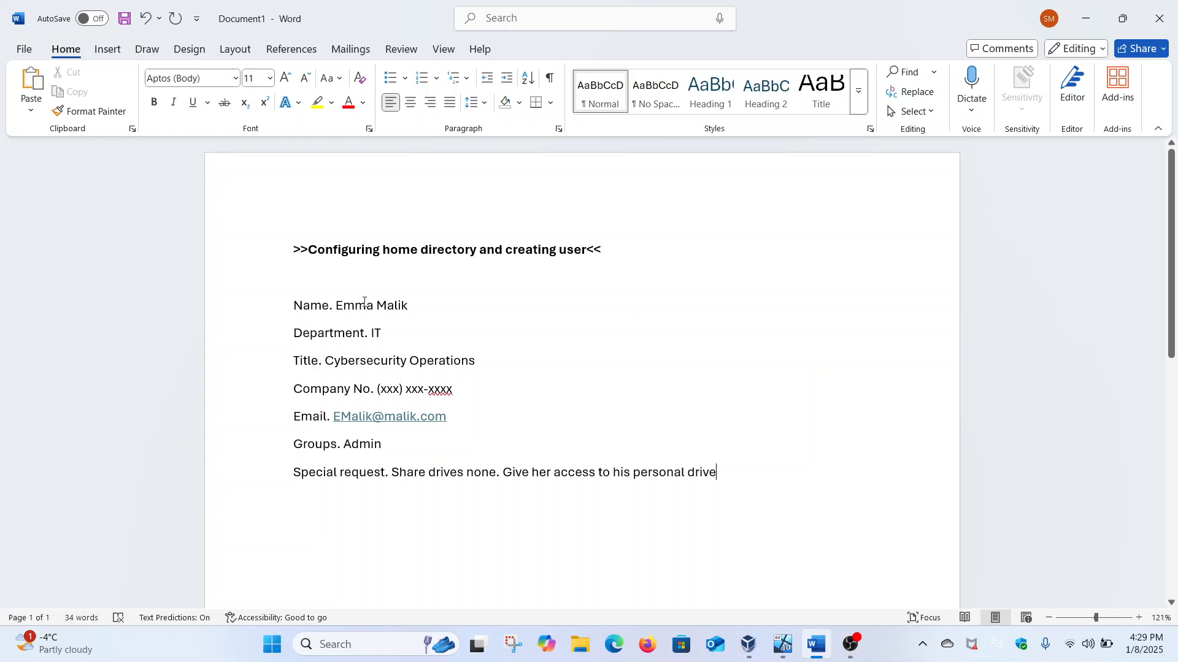
Step: Review the setup notes line by line: name, Department IT, title, company number, email, Groups Admin
{"action": "triple_click", "coordinate": [429, 298]}
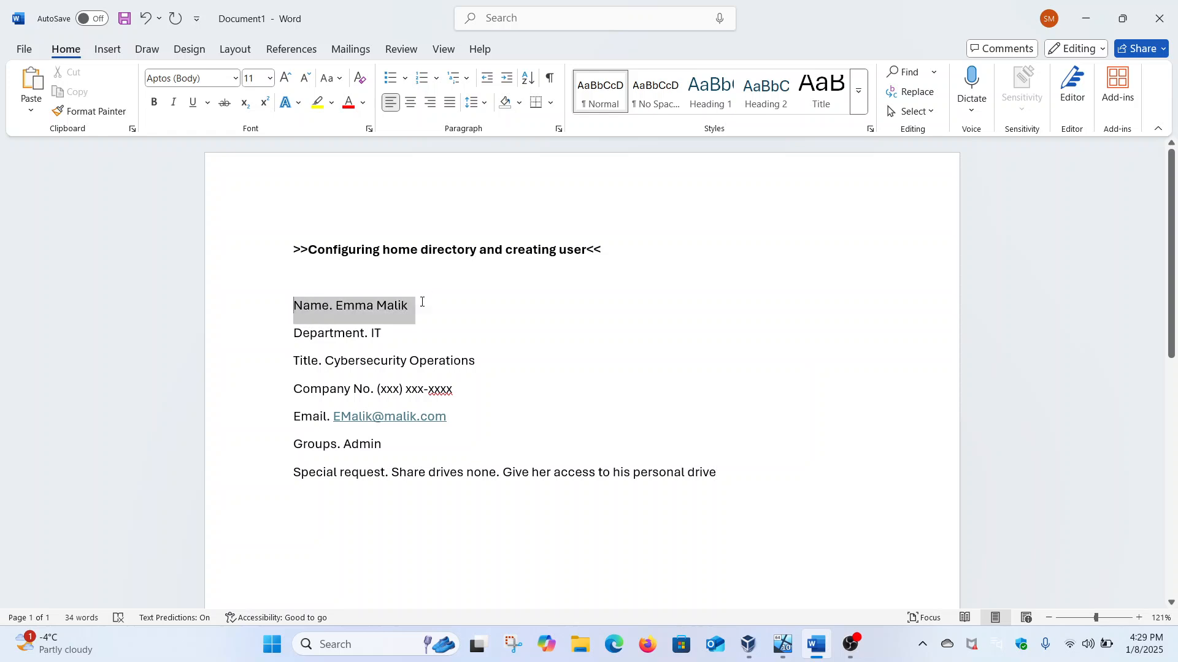
{"action": "triple_click", "coordinate": [386, 331]}
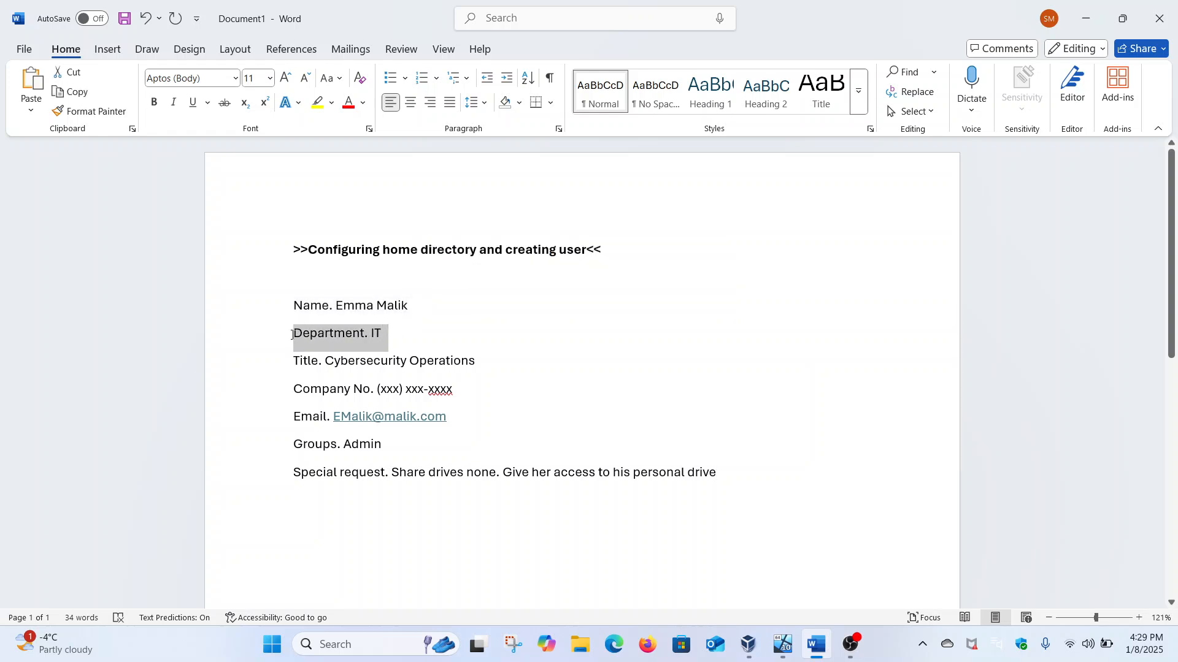
{"action": "left_click_drag", "start_coordinate": [313, 359], "coordinate": [515, 421]}
{"action": "left_click", "coordinate": [471, 399]}
{"action": "triple_click", "coordinate": [472, 398]}
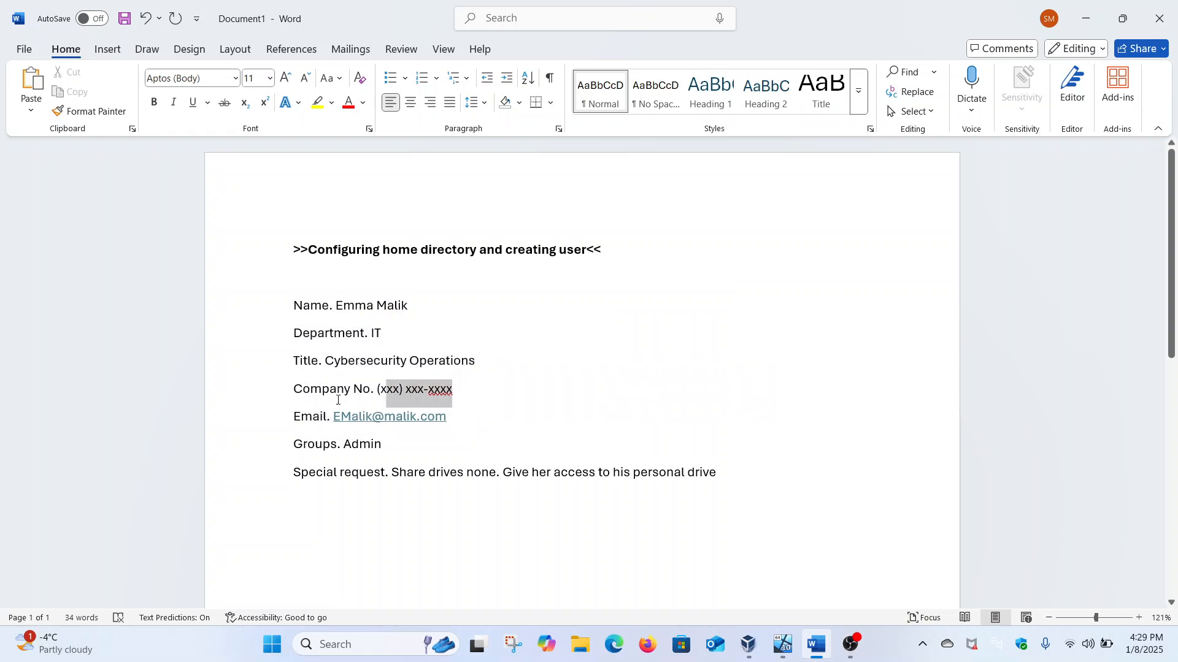
{"action": "left_click_drag", "start_coordinate": [299, 415], "coordinate": [455, 415]}
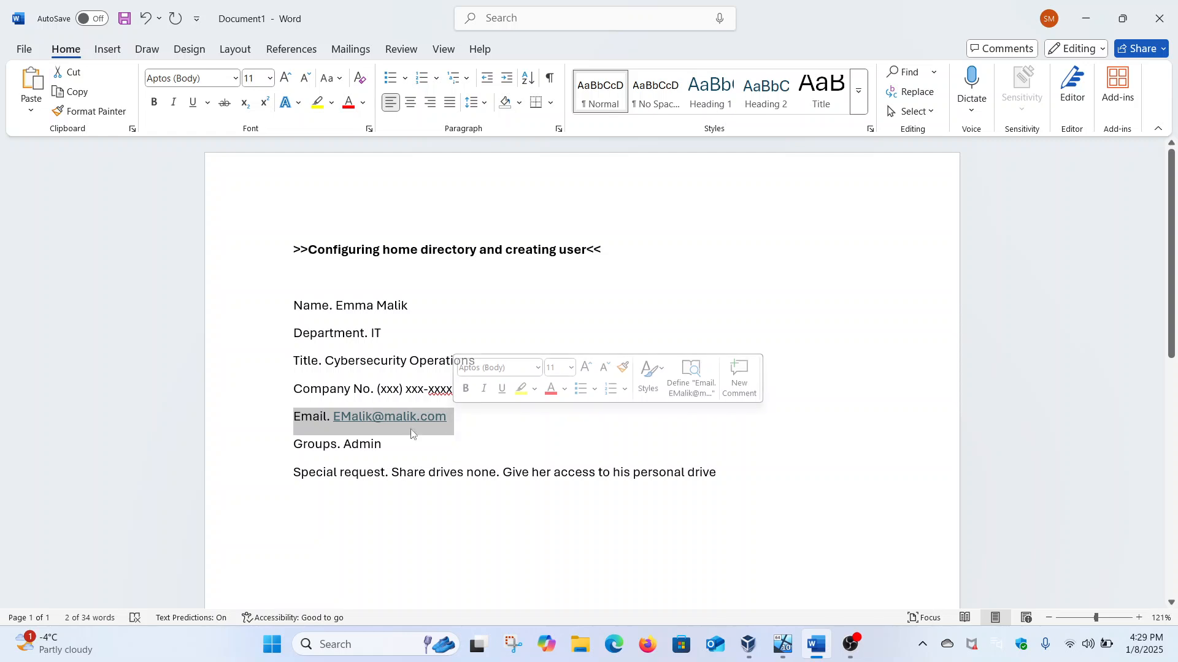
{"action": "left_click_drag", "start_coordinate": [385, 444], "coordinate": [669, 455]}
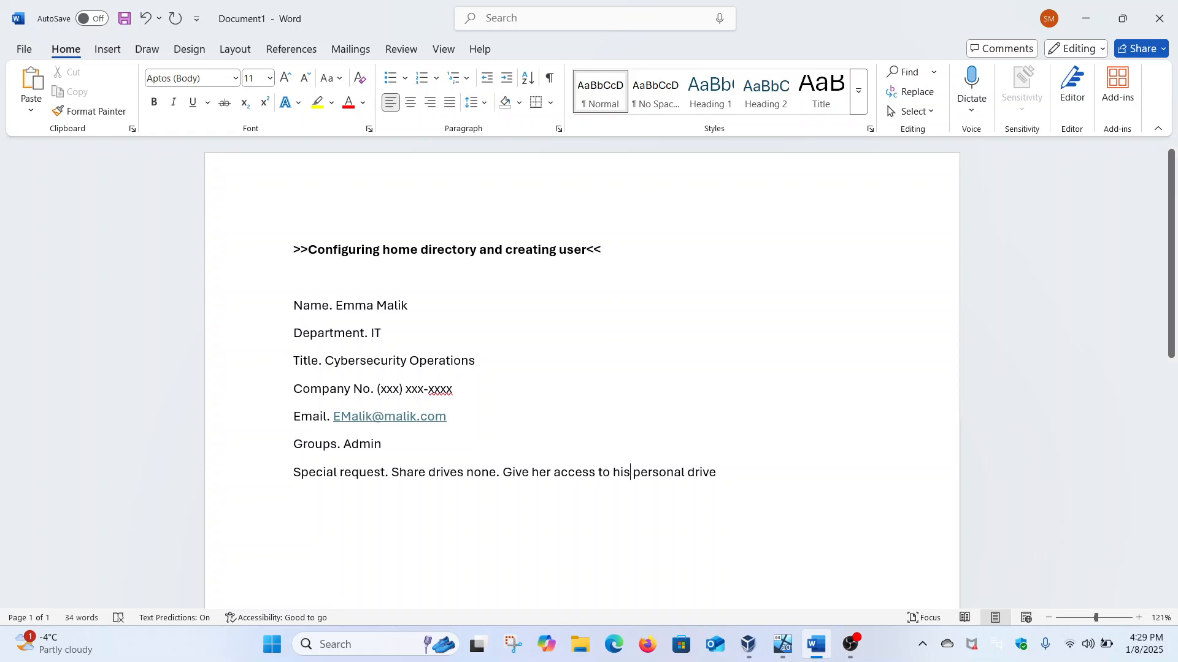
Step: Change 'his' to 'her' in the request line and return to the Windows Server 2016 VM
{"action": "key", "text": "BackSpace"}
{"action": "key", "text": "BackSpace"}
{"action": "type", "text": "er"}
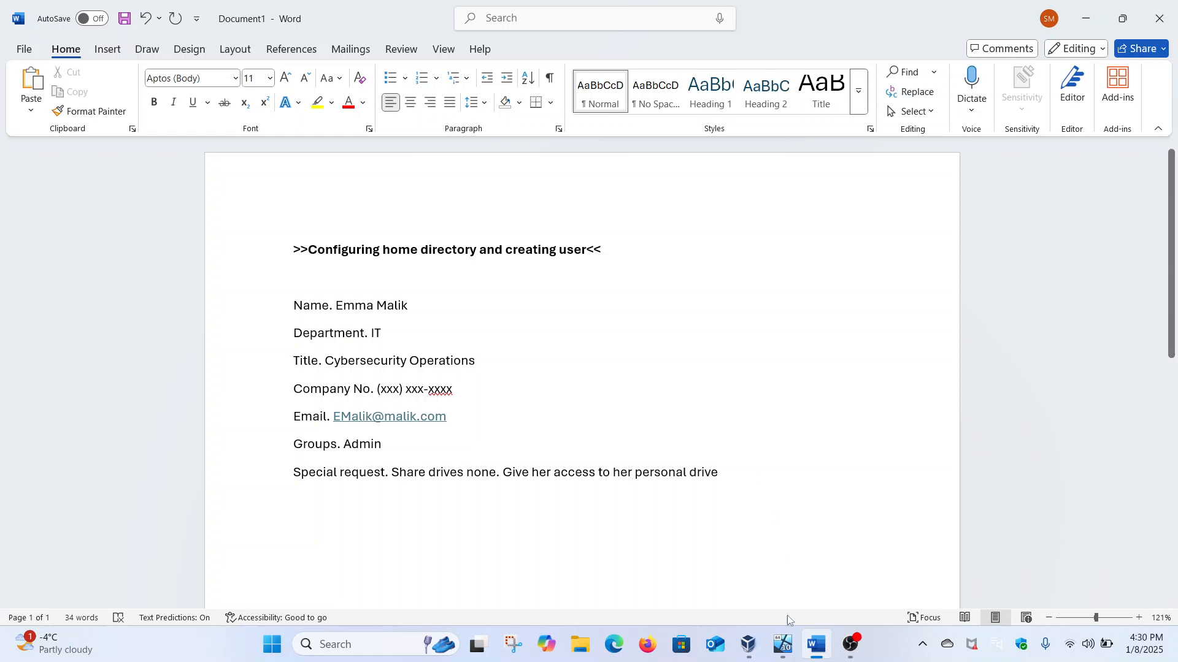
{"action": "mouse_move", "coordinate": [782, 643]}
{"action": "left_click", "coordinate": [822, 575]}
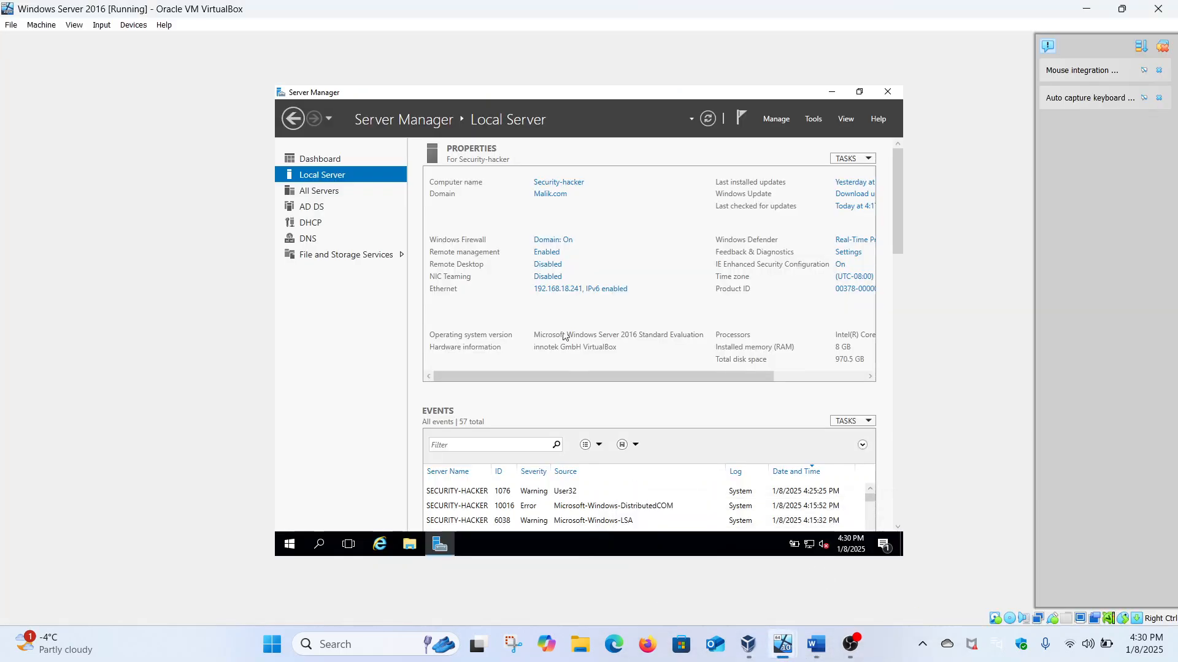
Step: Open Local Disk (C:) through This PC in File Explorer
{"action": "left_click", "coordinate": [410, 549]}
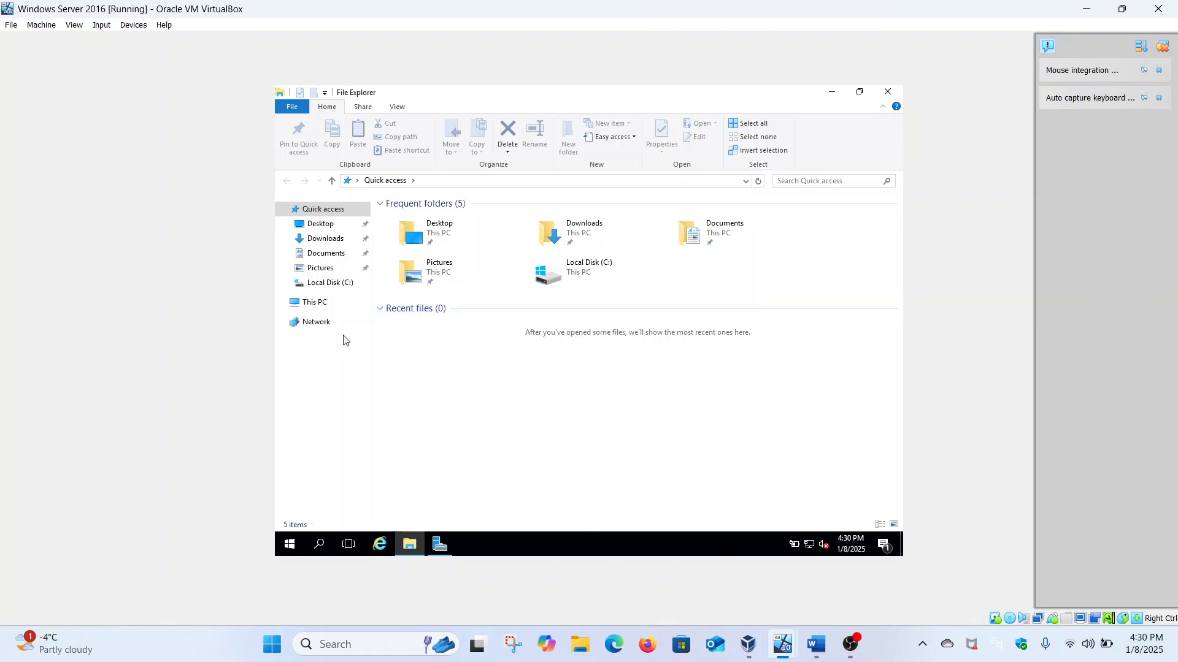
{"action": "left_click", "coordinate": [327, 308]}
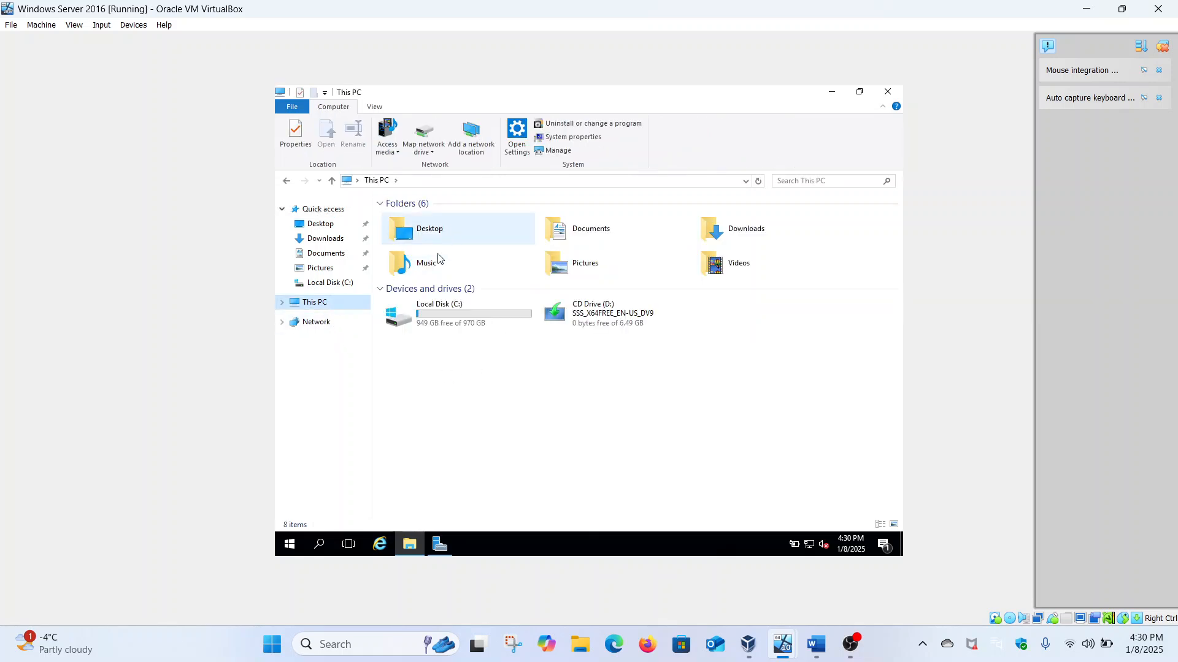
{"action": "double_click", "coordinate": [449, 311]}
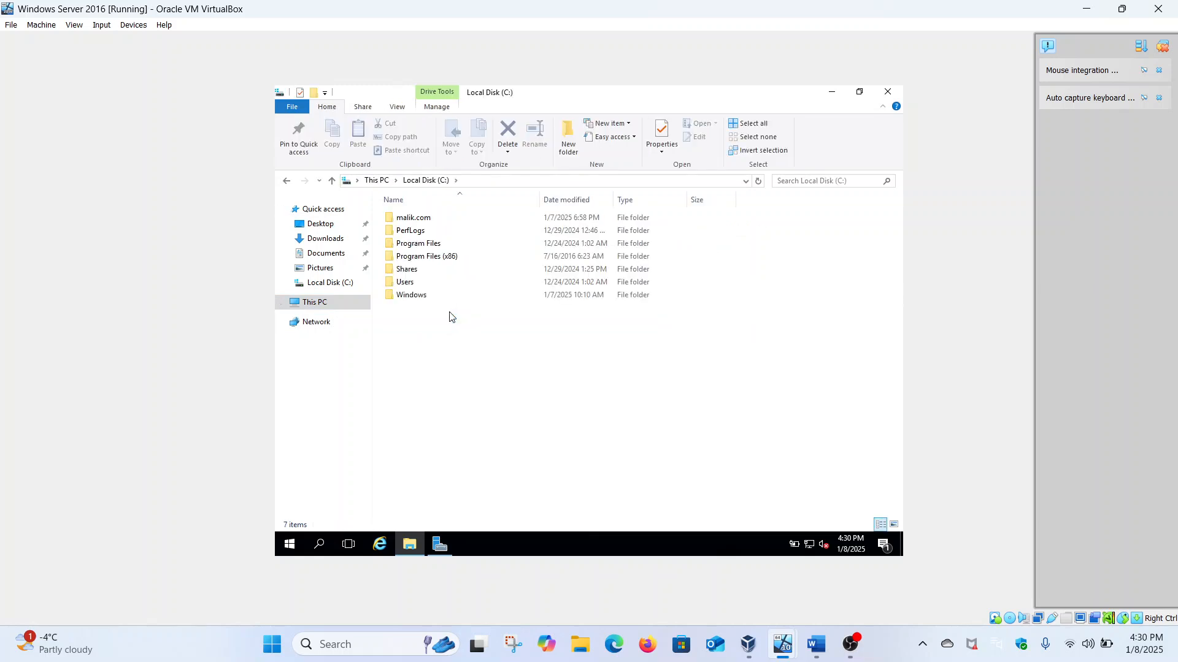
Step: Create a new folder named Home in the root of C:
{"action": "right_click", "coordinate": [450, 316]}
{"action": "mouse_move", "coordinate": [546, 442]}
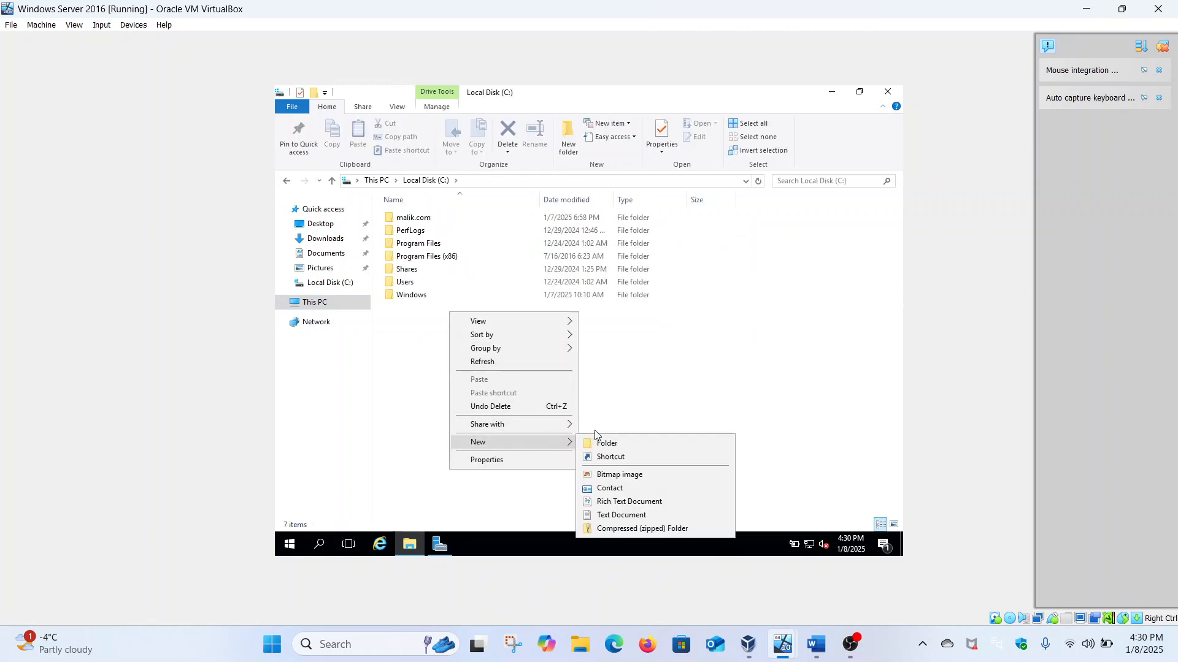
{"action": "left_click", "coordinate": [606, 443]}
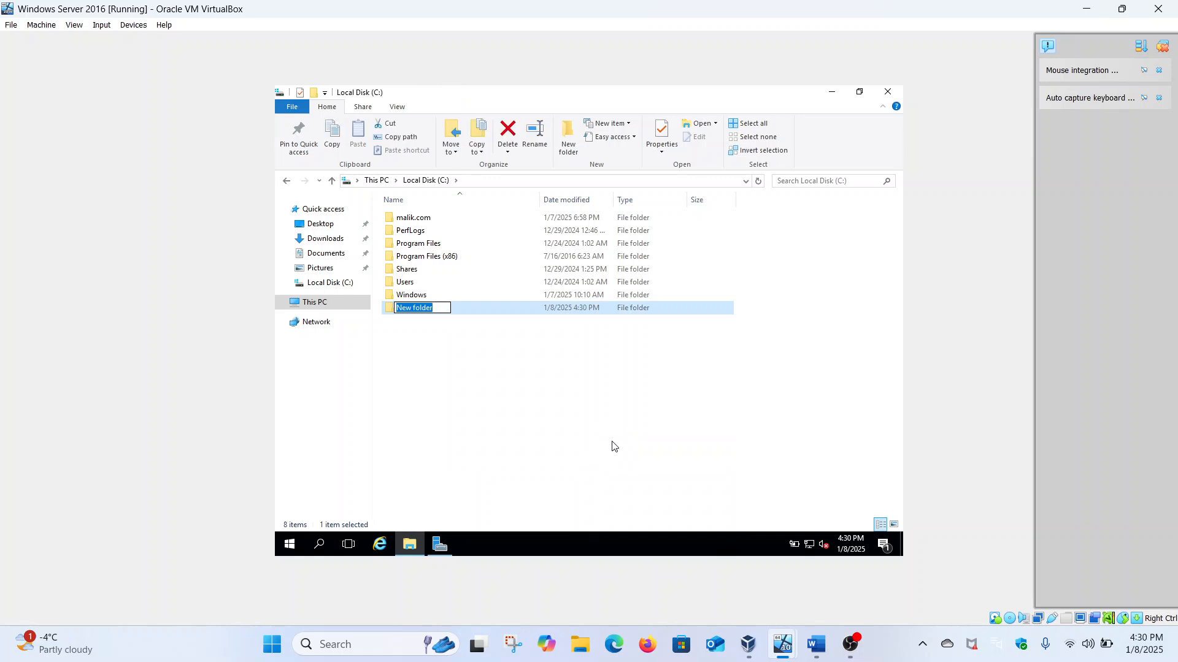
{"action": "type", "text": "Home"}
{"action": "key", "text": "Return"}
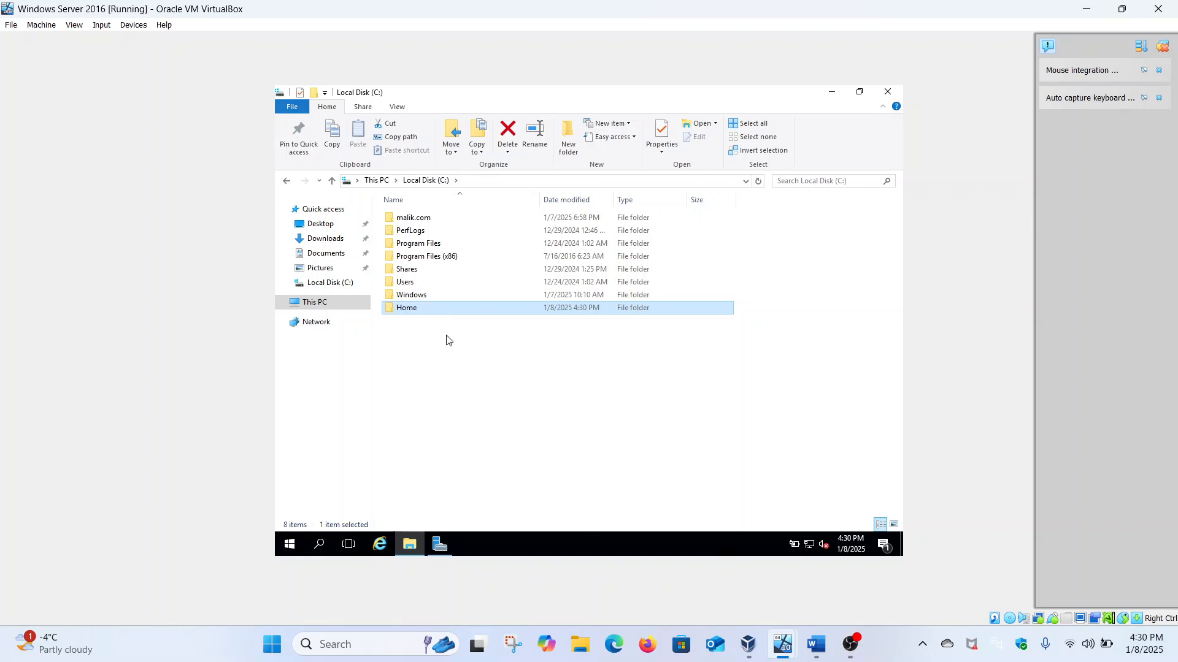
Step: Share the Home folder on the network from its Sharing tab, keeping Administrators in the list
{"action": "right_click", "coordinate": [427, 313]}
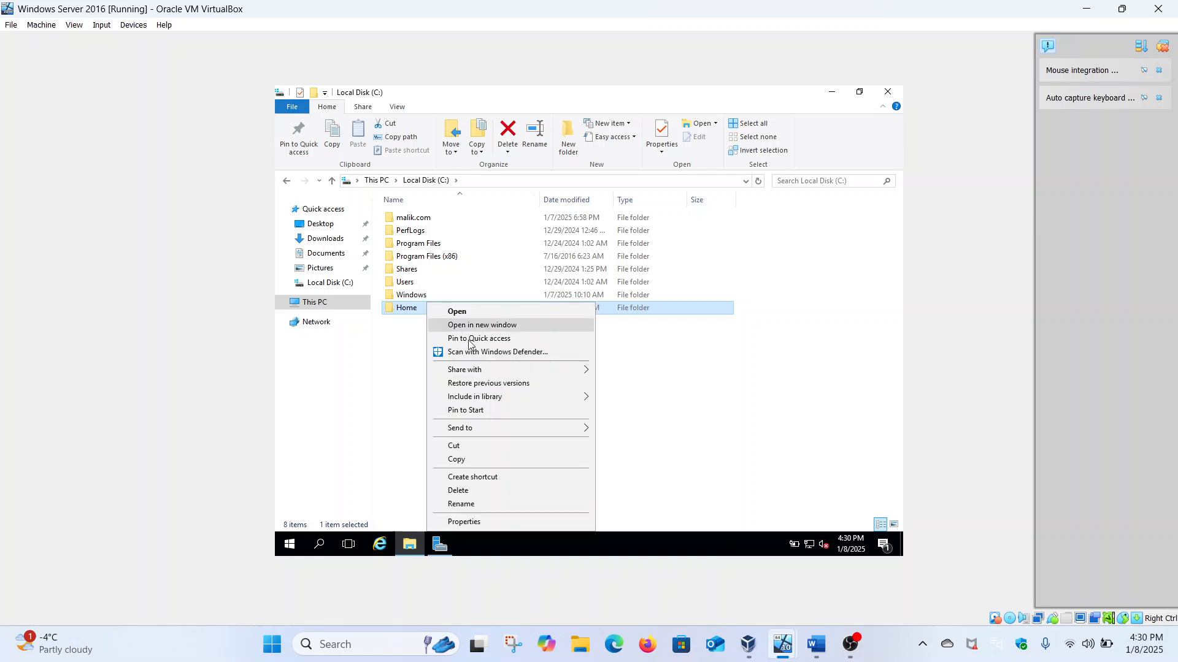
{"action": "left_click", "coordinate": [466, 522]}
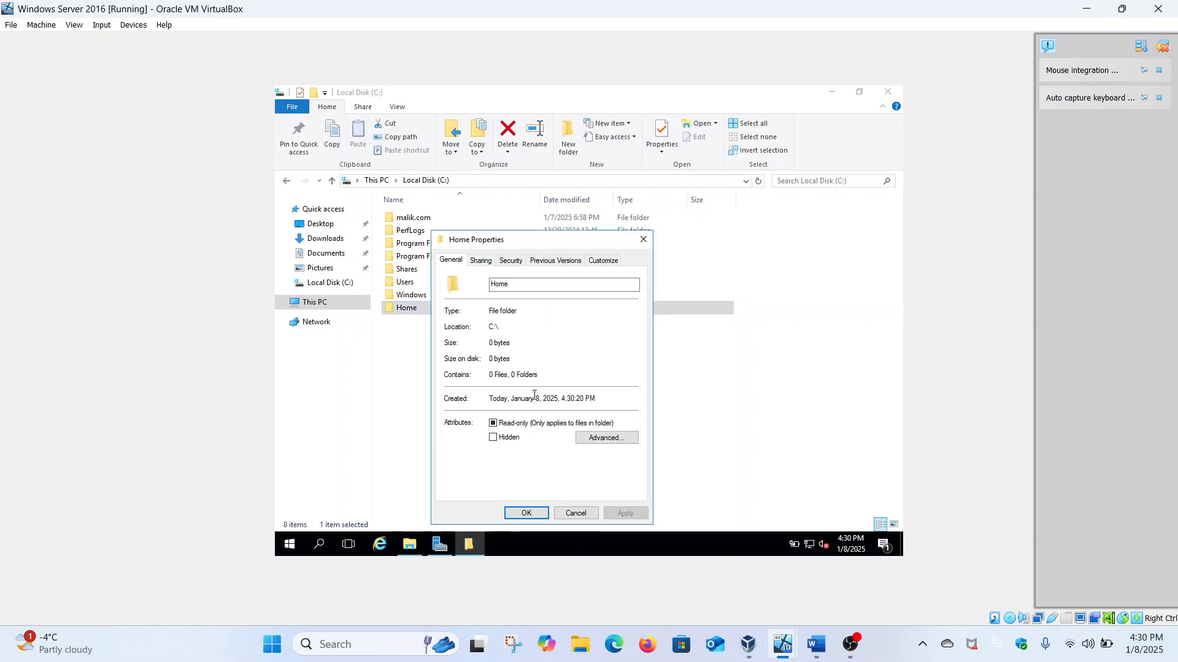
{"action": "left_click", "coordinate": [480, 261]}
{"action": "left_click", "coordinate": [483, 344]}
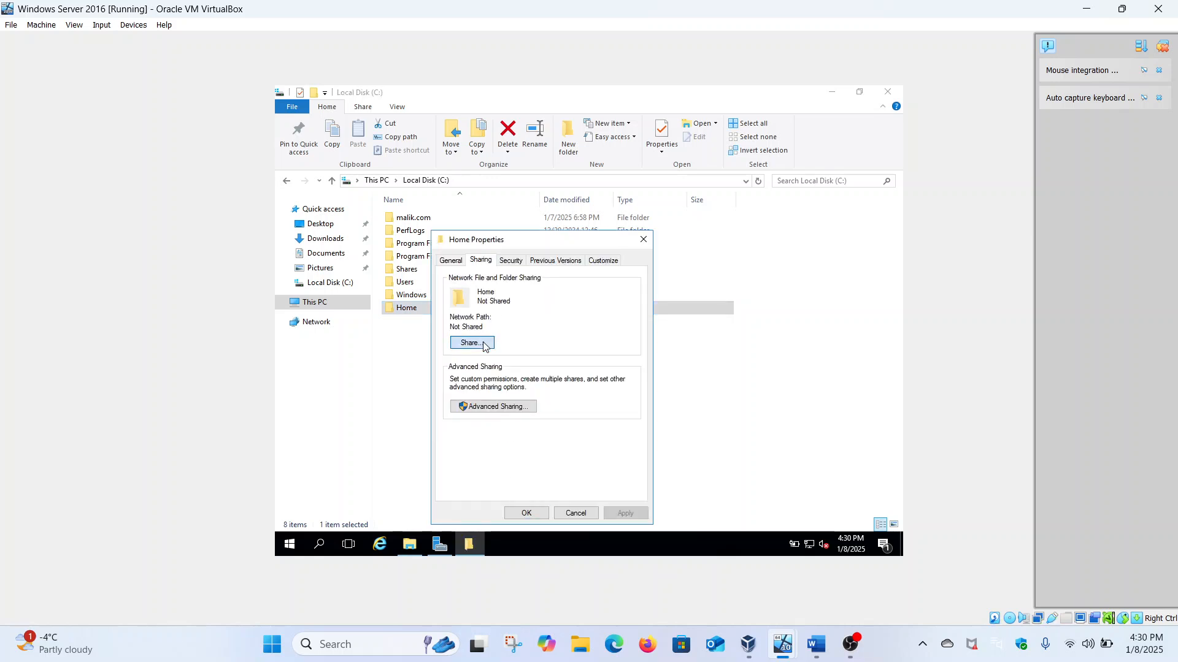
{"action": "left_click", "coordinate": [449, 403]}
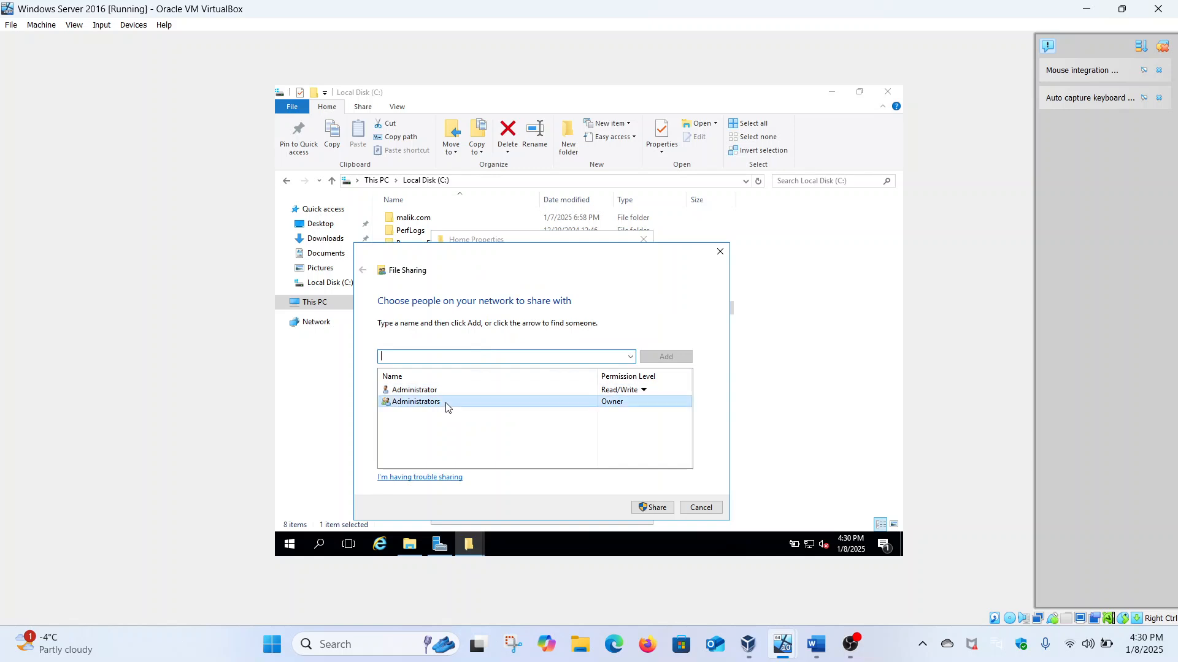
{"action": "left_click", "coordinate": [640, 508]}
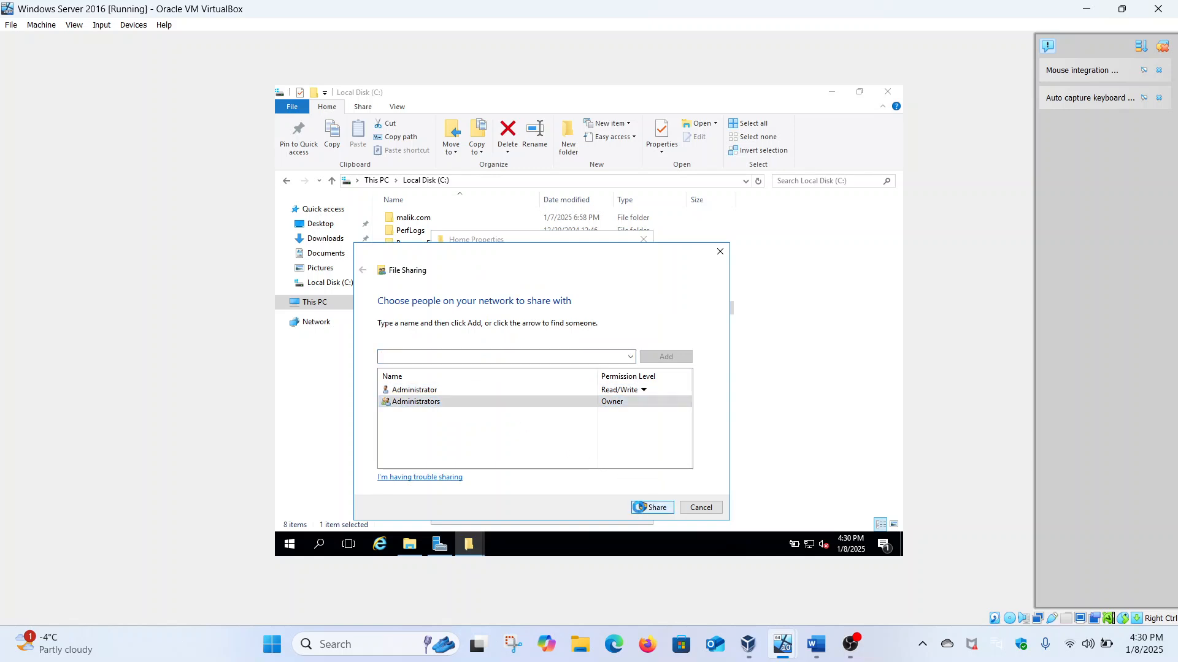
{"action": "left_click", "coordinate": [702, 508]}
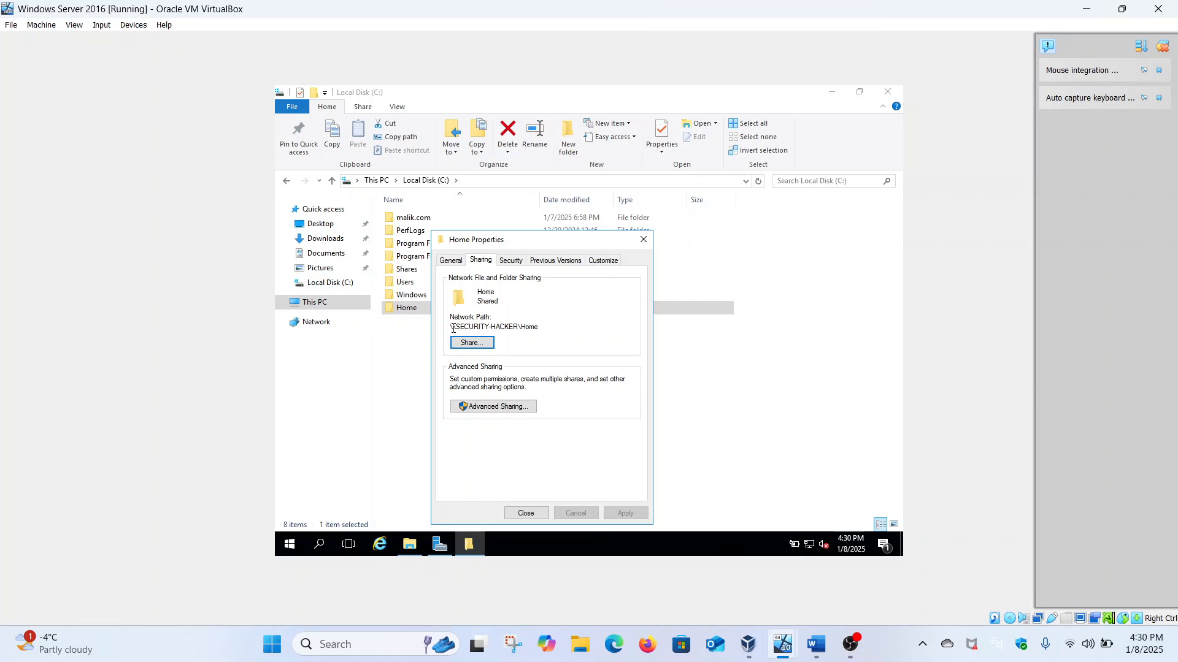
Step: Check the network path \\SECURITY-HACKER\Home and close the Home Properties dialog
{"action": "left_click_drag", "start_coordinate": [453, 329], "coordinate": [421, 323]}
{"action": "left_click", "coordinate": [549, 324]}
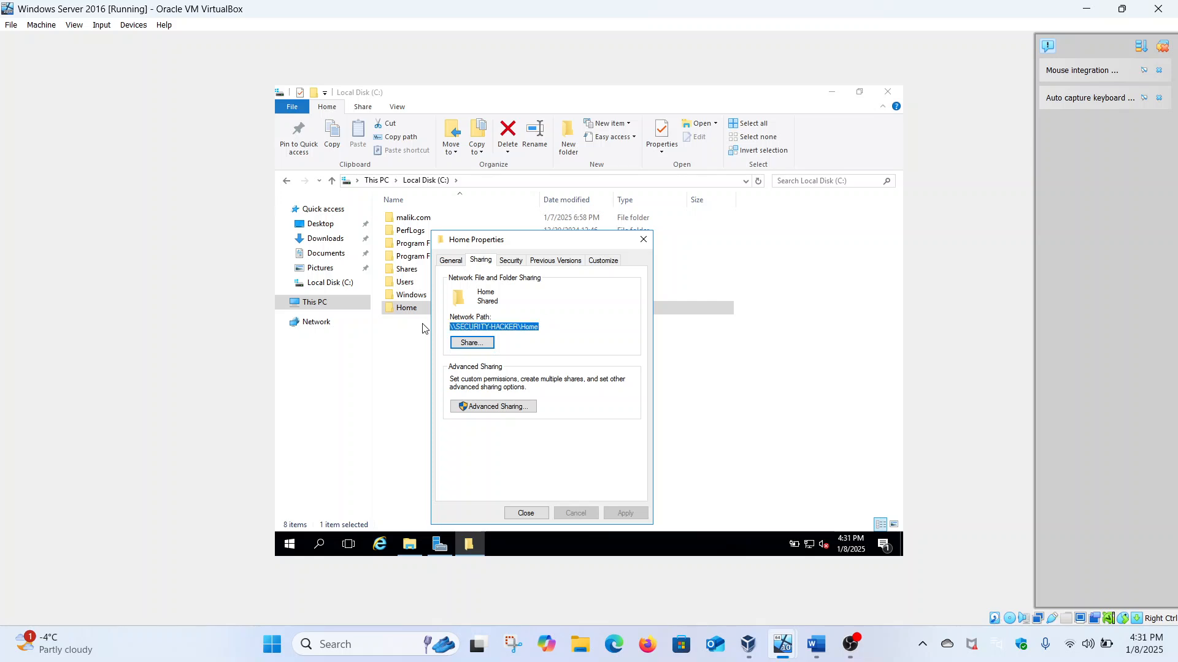
{"action": "left_click", "coordinate": [526, 327]}
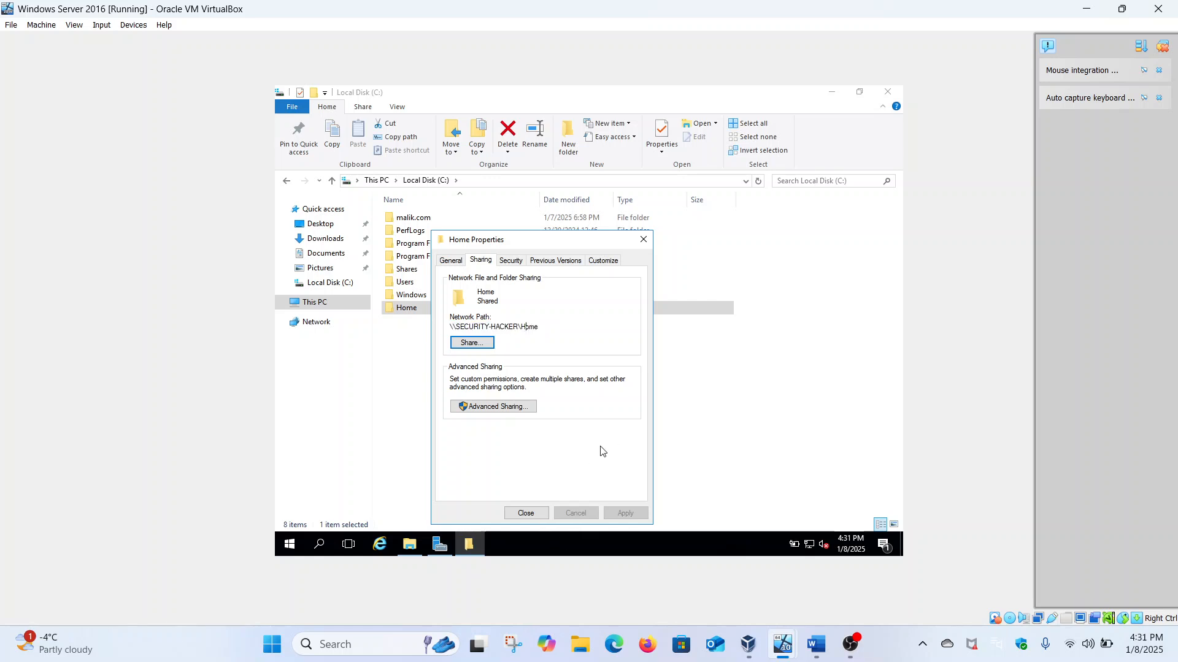
{"action": "left_click_drag", "start_coordinate": [456, 327], "coordinate": [542, 327]}
{"action": "left_click", "coordinate": [542, 326]}
{"action": "left_click", "coordinate": [525, 513]}
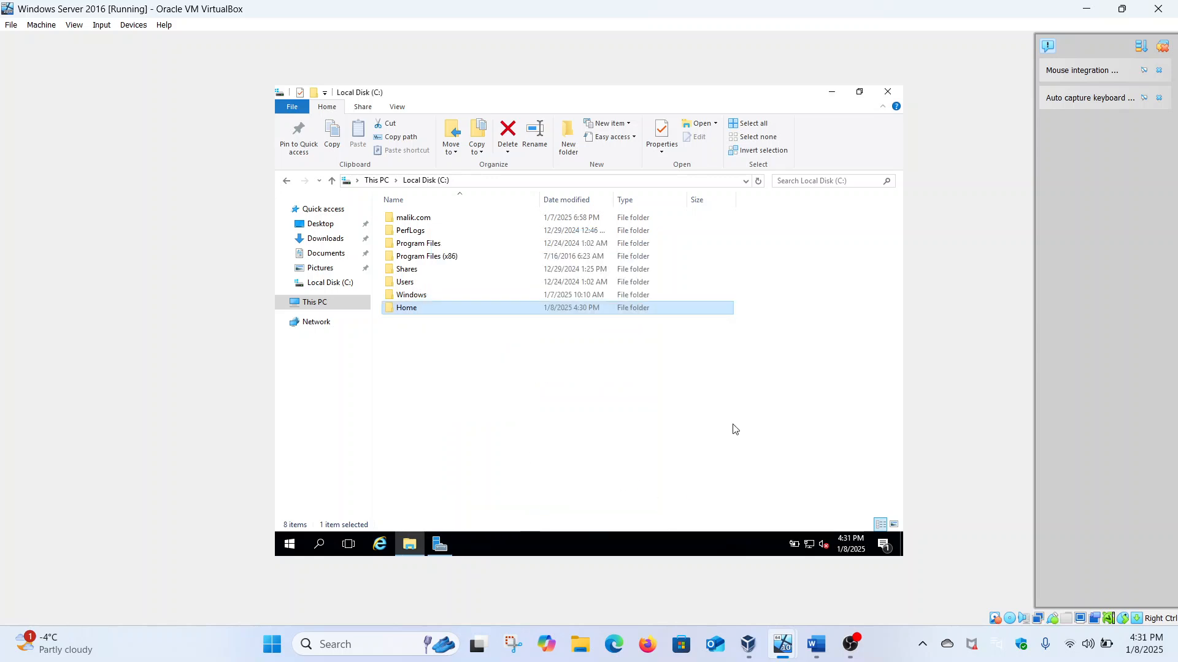
Step: Close the C: drive window and launch Active Directory Users and Computers
{"action": "left_click", "coordinate": [889, 96]}
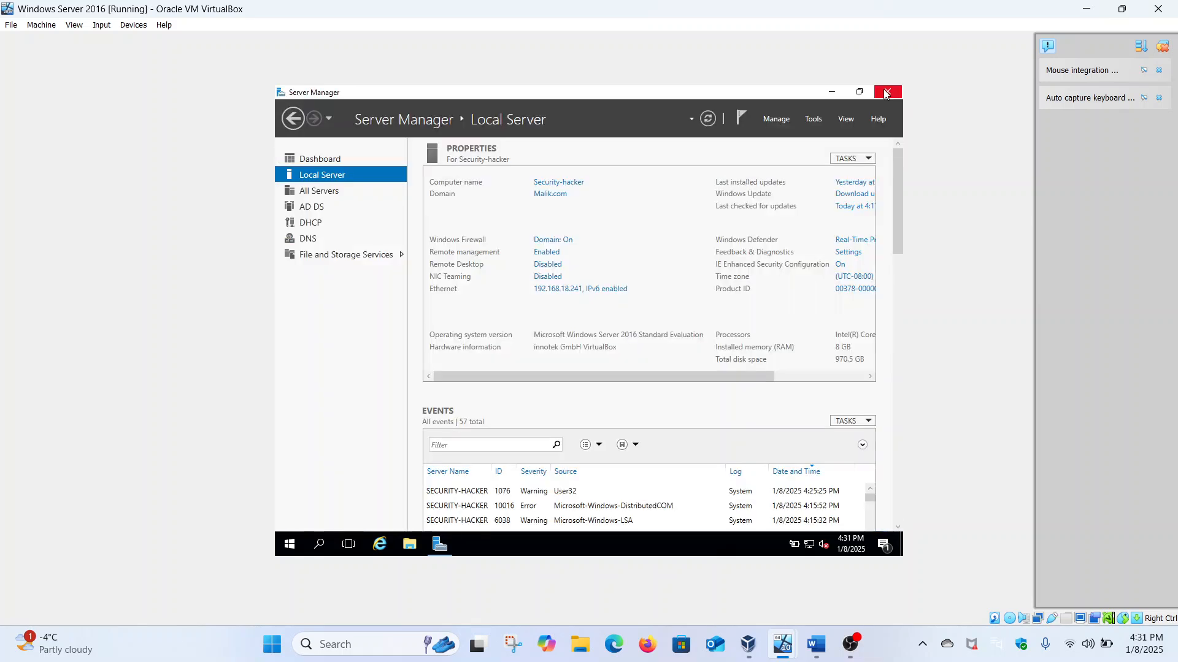
{"action": "left_click", "coordinate": [811, 119]}
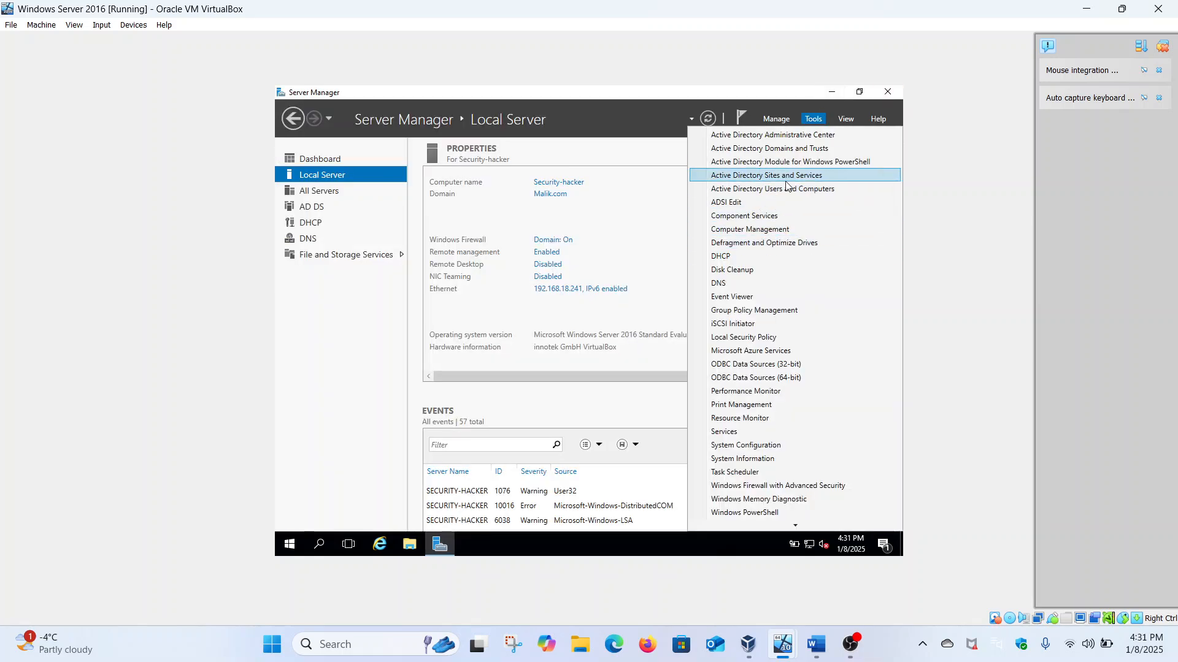
{"action": "left_click", "coordinate": [806, 189]}
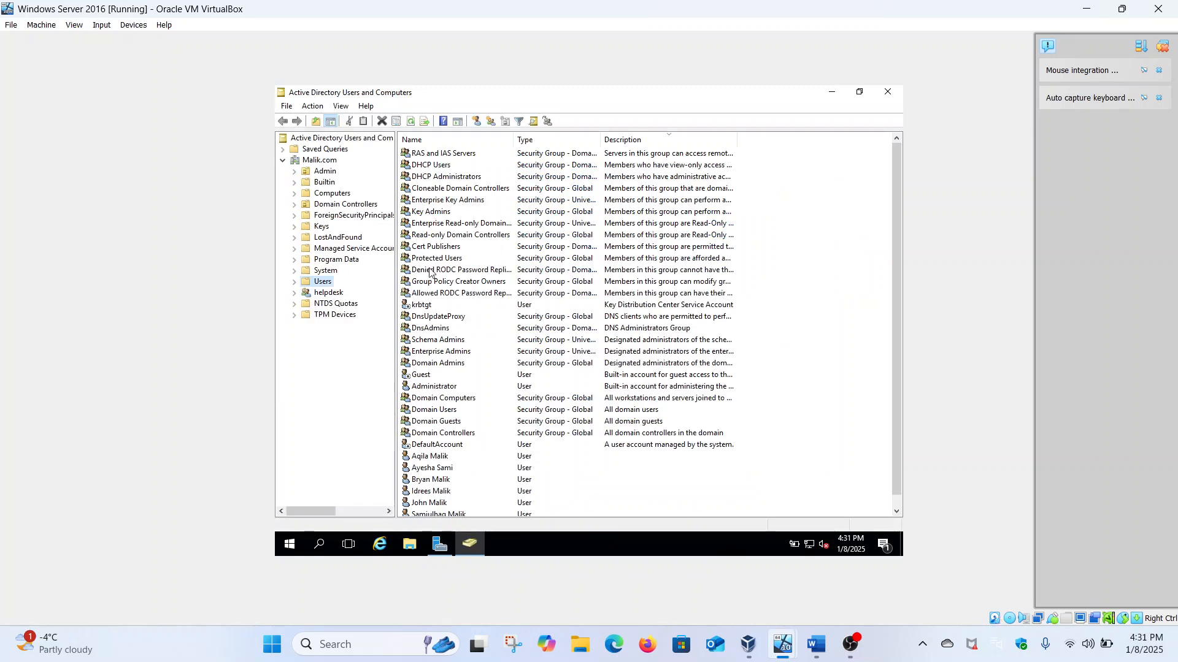
Step: Start a new user in the Users container with first name, last name and logon name entered
{"action": "right_click", "coordinate": [318, 284]}
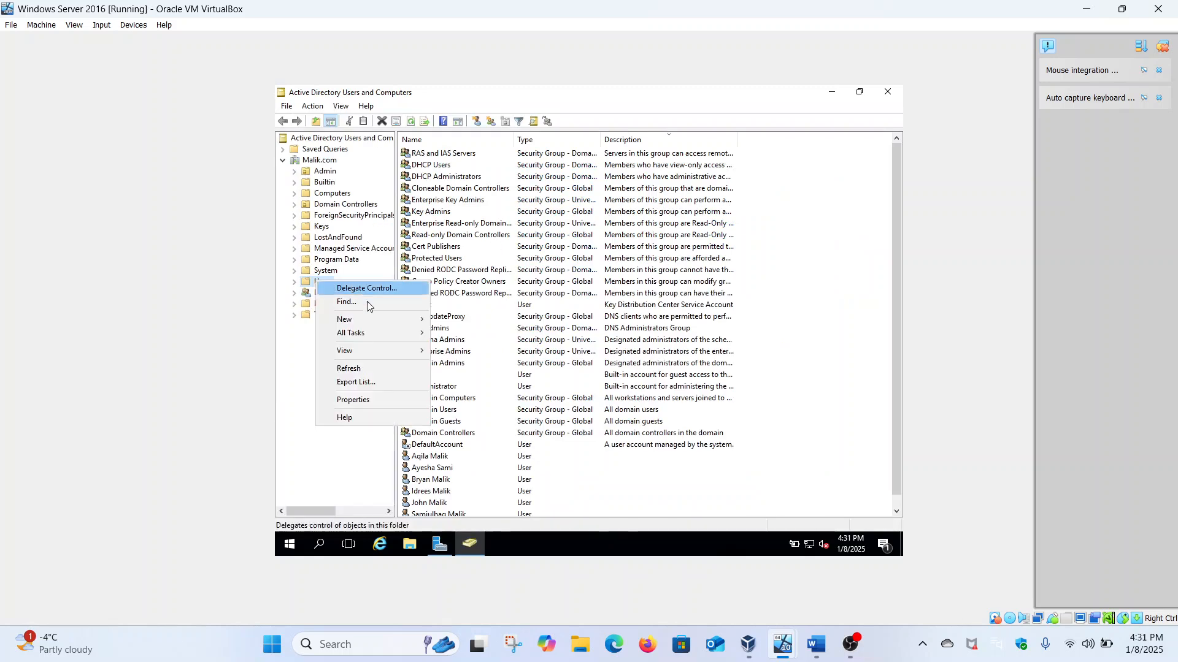
{"action": "mouse_move", "coordinate": [394, 319]}
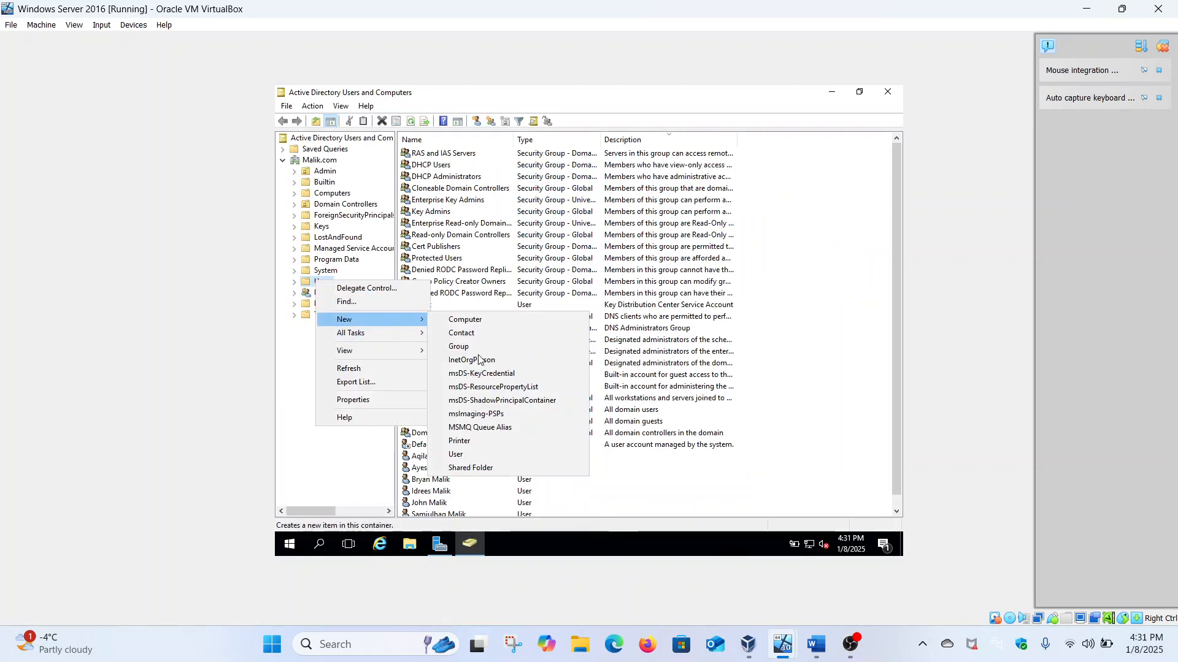
{"action": "left_click", "coordinate": [462, 451]}
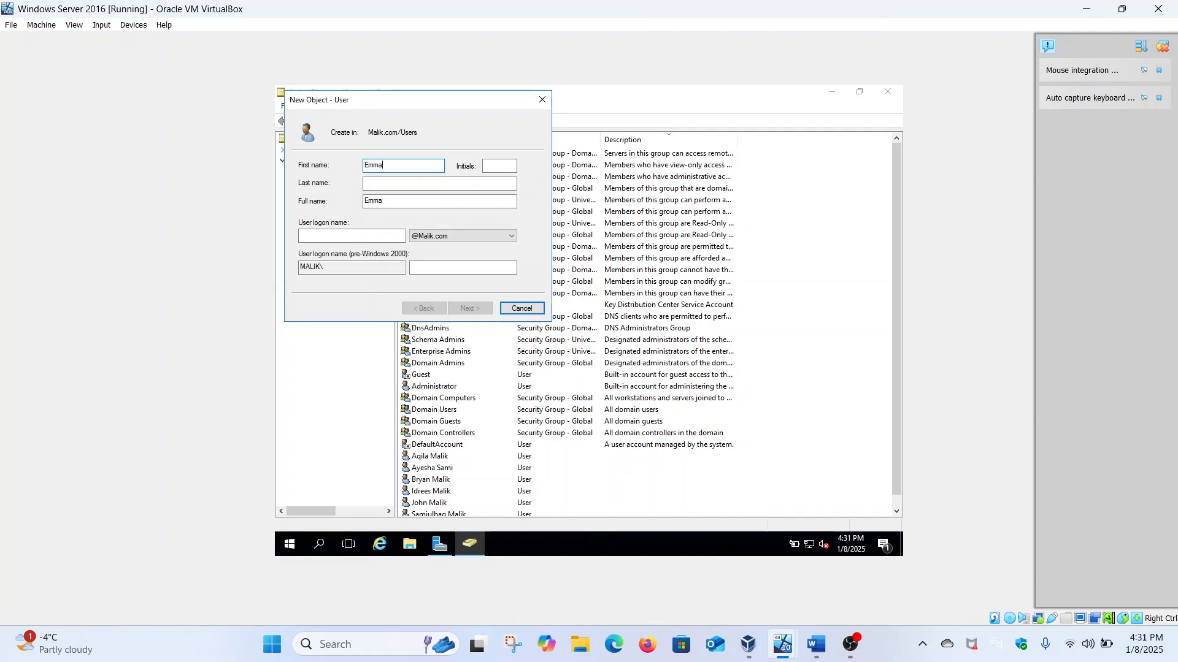
{"action": "left_click", "coordinate": [470, 183]}
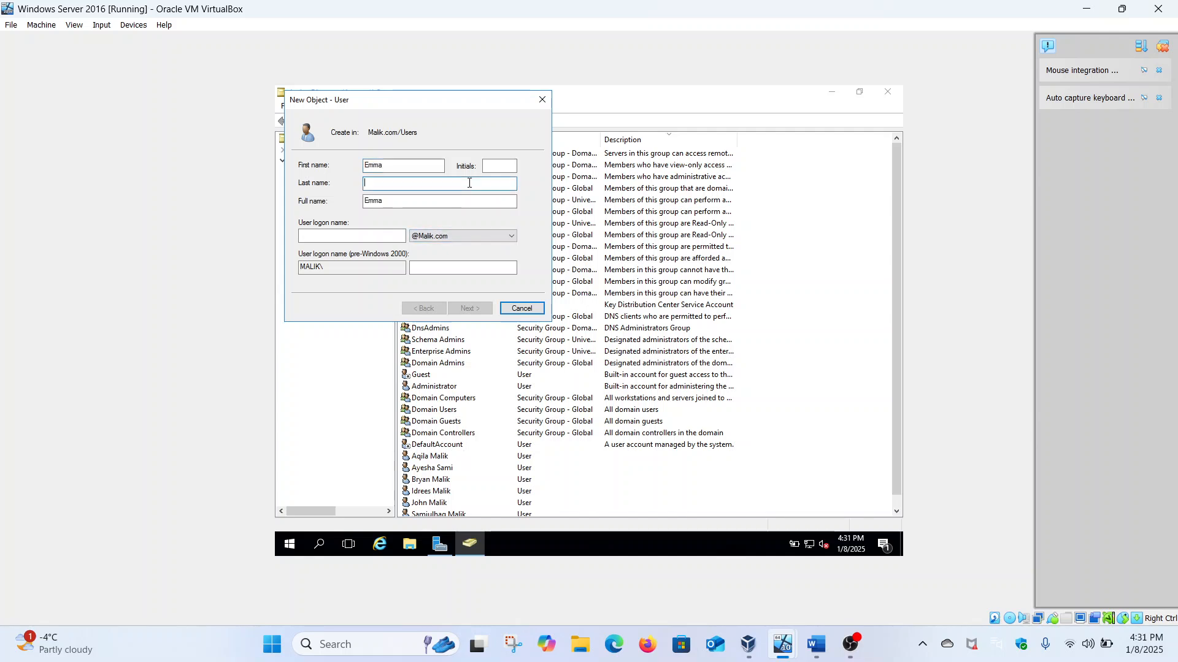
{"action": "key", "text": "Tab"}
{"action": "key", "text": "Tab"}
{"action": "type", "text": "E"}
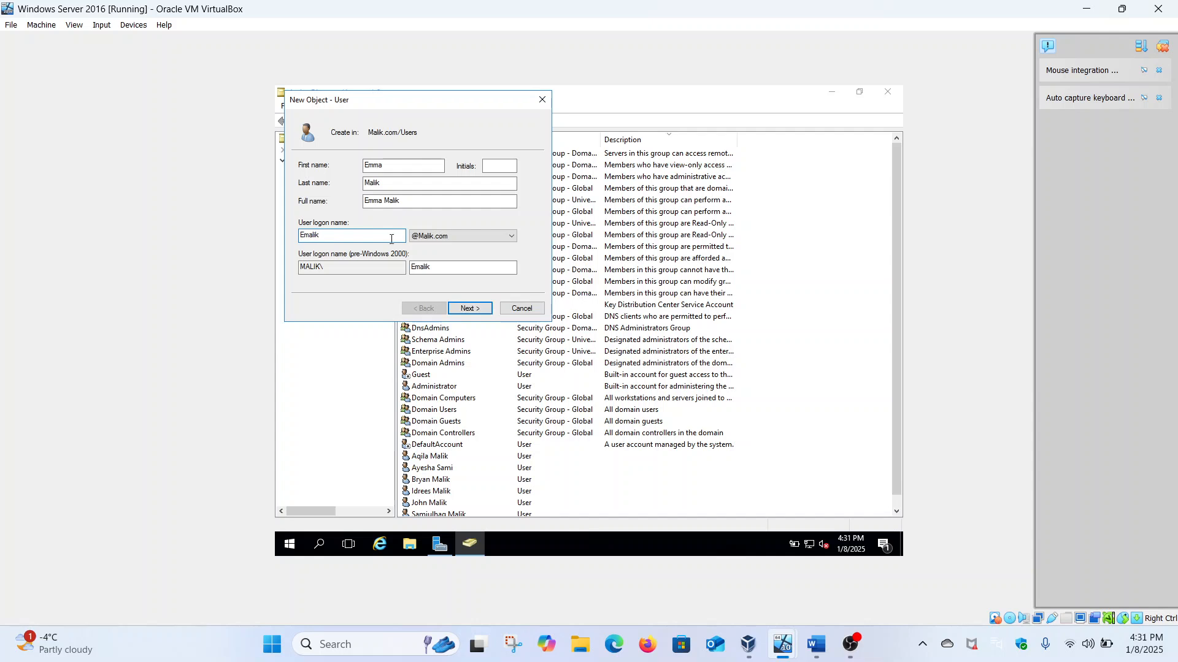
{"action": "left_click", "coordinate": [479, 309]}
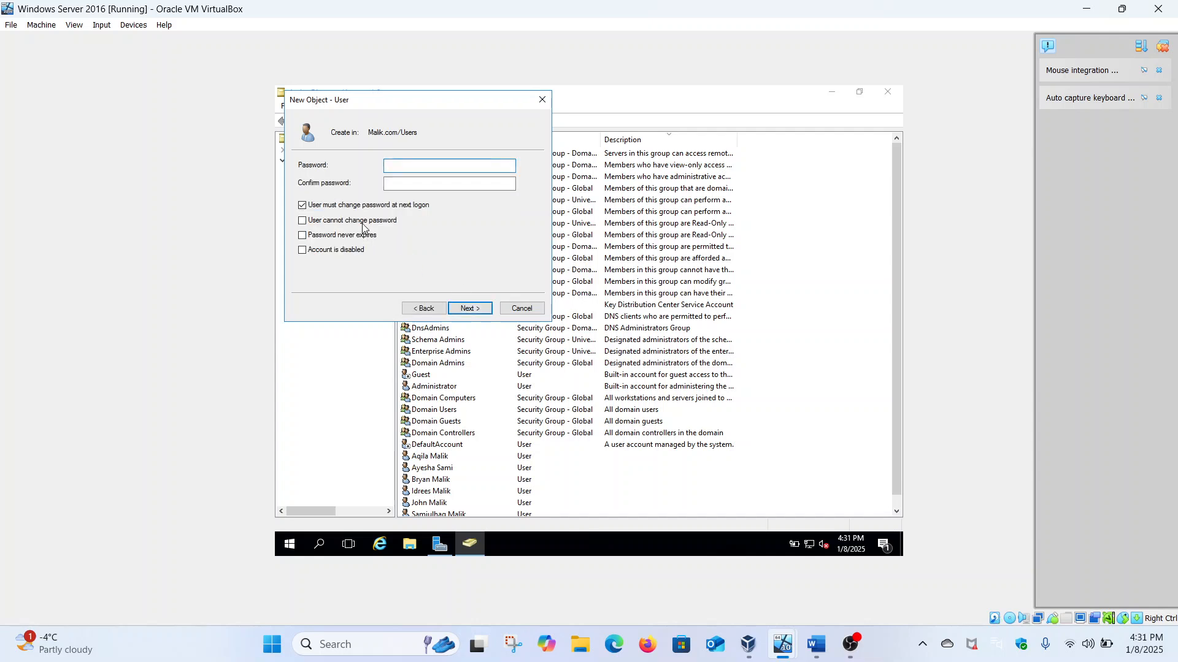
Step: Turn off 'User must change password at next logon' and enter and confirm the password
{"action": "left_click", "coordinate": [355, 205]}
{"action": "left_click", "coordinate": [415, 161]}
{"action": "key", "text": "Caps_Lock"}
{"action": "type", "text": "••••••••••"}
{"action": "left_click", "coordinate": [410, 183]}
{"action": "type", "text": "P•••••••••"}
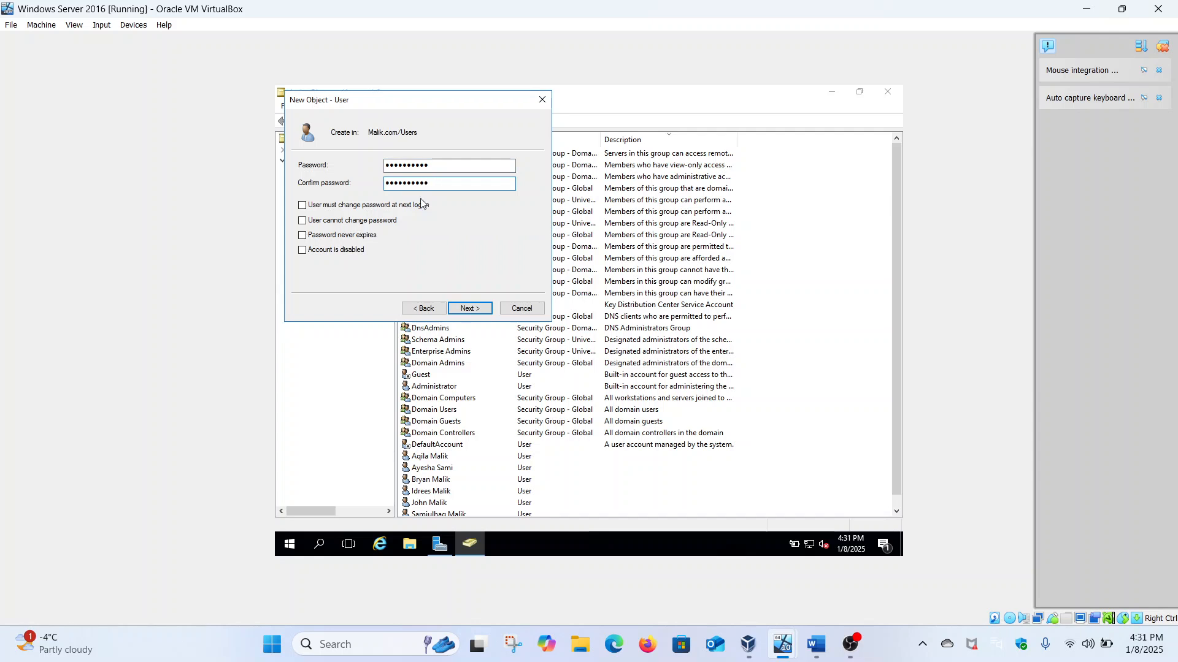
Step: Fix the password mismatch so both entries match, then finish creating the account
{"action": "left_click", "coordinate": [463, 309]}
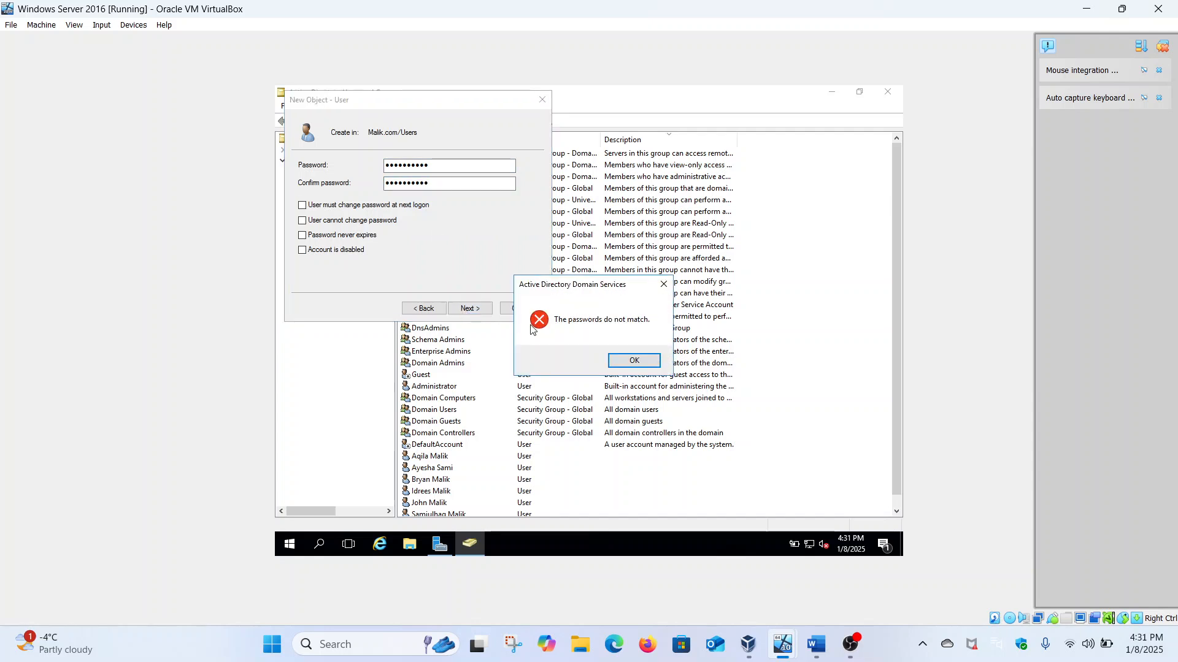
{"action": "left_click", "coordinate": [626, 361]}
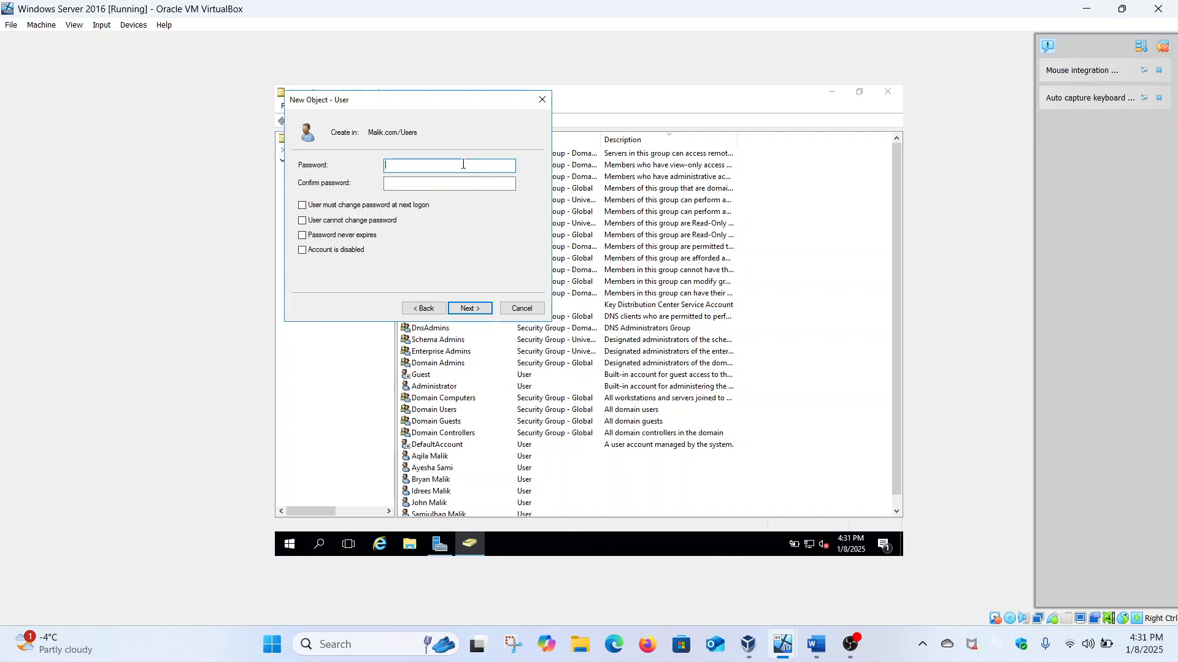
{"action": "key", "text": "Caps_Lock"}
{"action": "type", "text": "•"}
{"action": "left_click", "coordinate": [435, 184]}
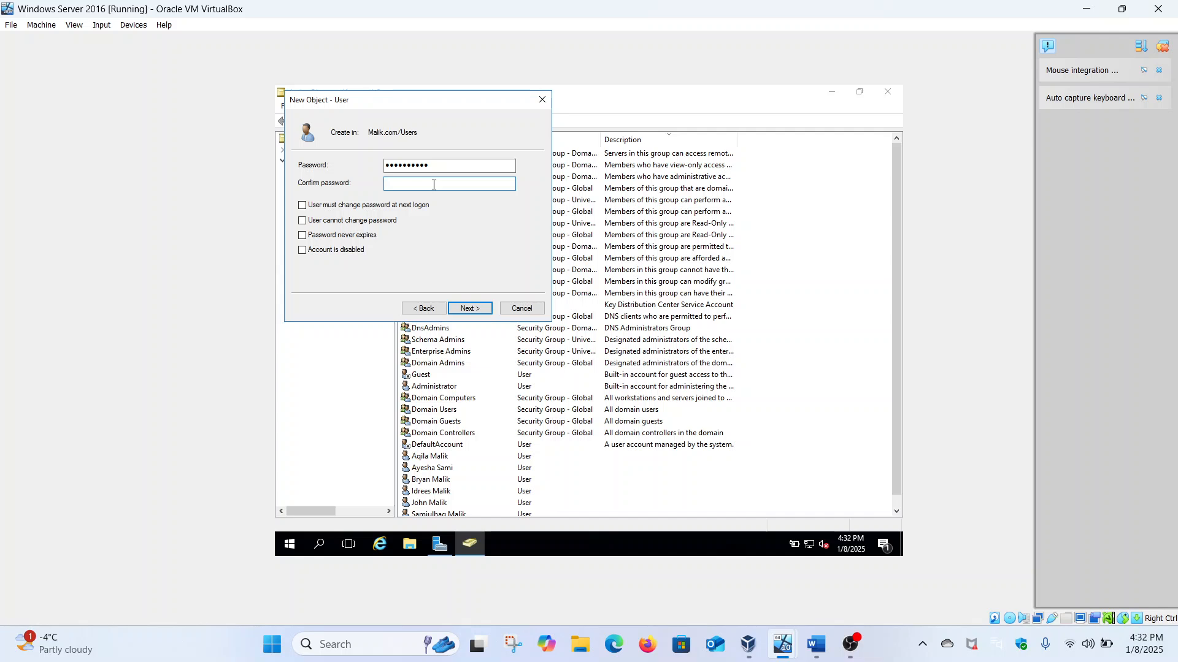
{"action": "type", "text": "•"}
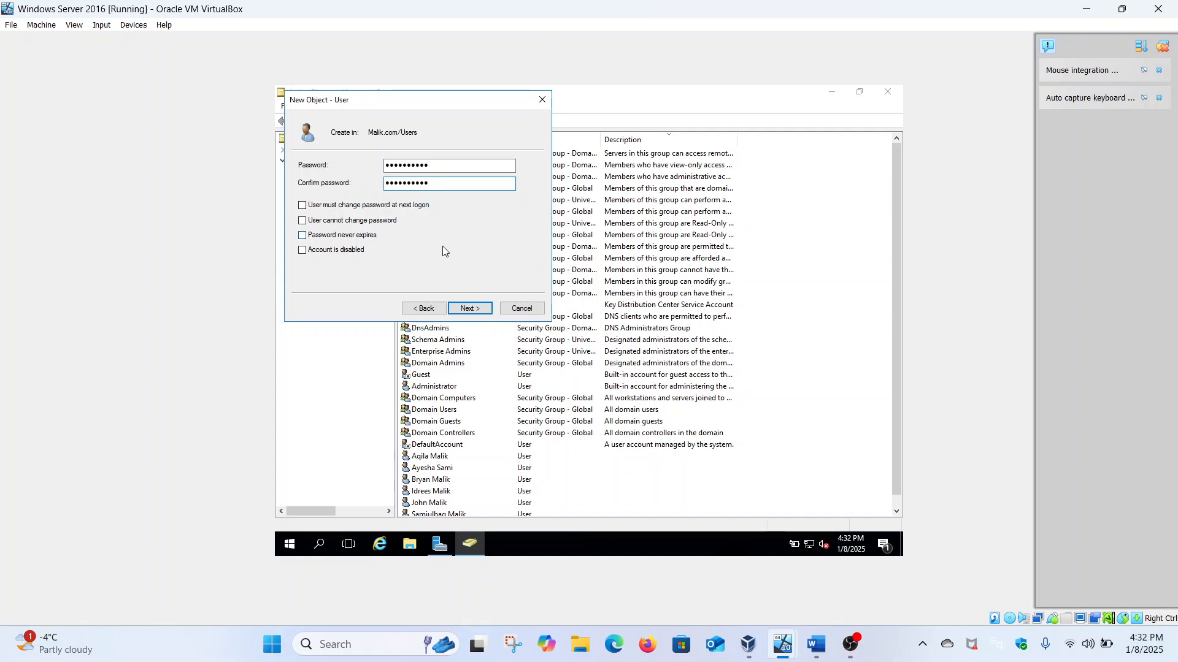
{"action": "left_click", "coordinate": [483, 309]}
{"action": "left_click", "coordinate": [484, 312]}
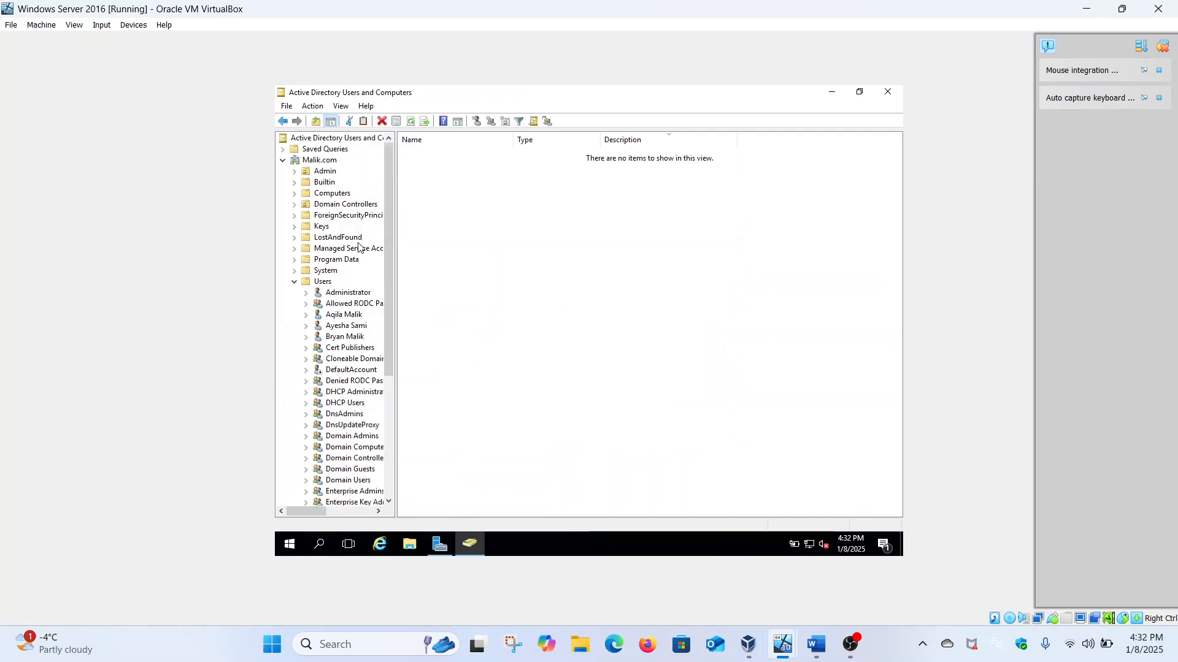
Step: Open the new user's properties and enter Job Title 'Cybersecurity operations' on the Organization tab
{"action": "left_click", "coordinate": [294, 284]}
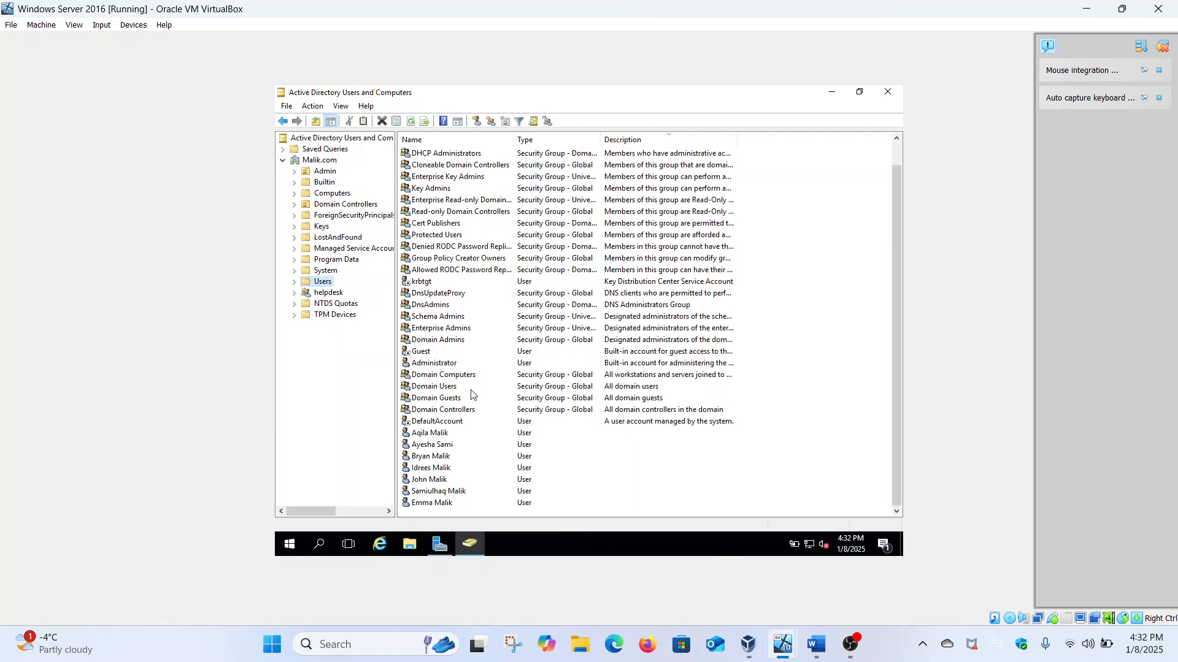
{"action": "left_click", "coordinate": [455, 503]}
{"action": "right_click", "coordinate": [455, 504]}
{"action": "left_click", "coordinate": [488, 477]}
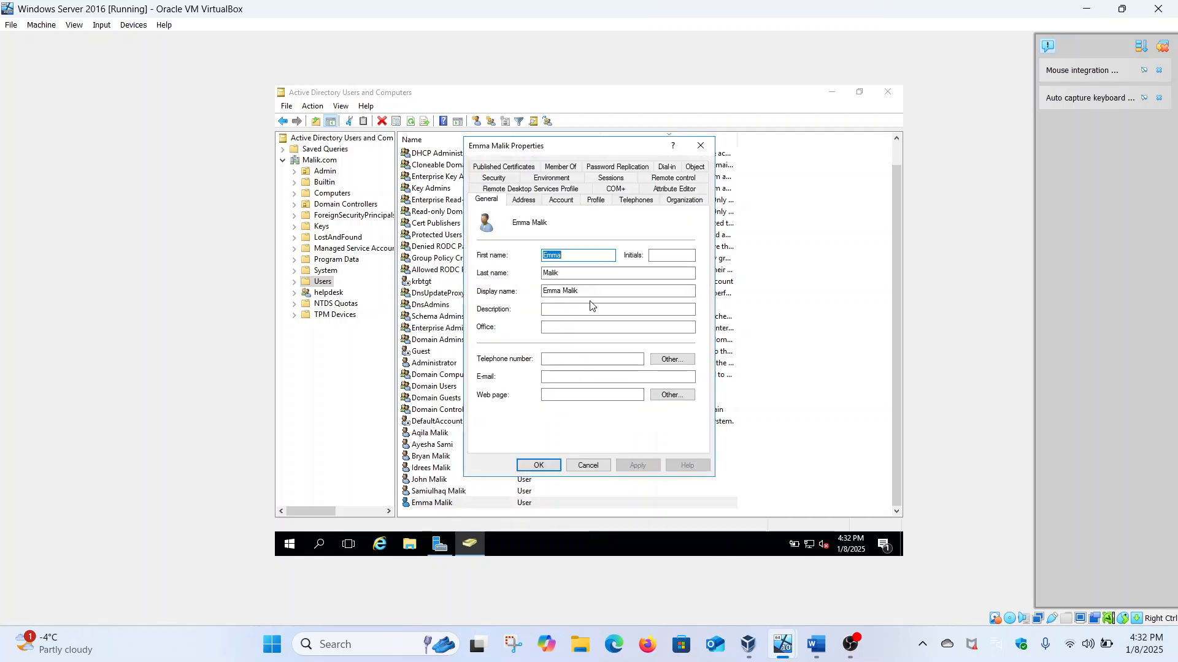
{"action": "left_click", "coordinate": [675, 202]}
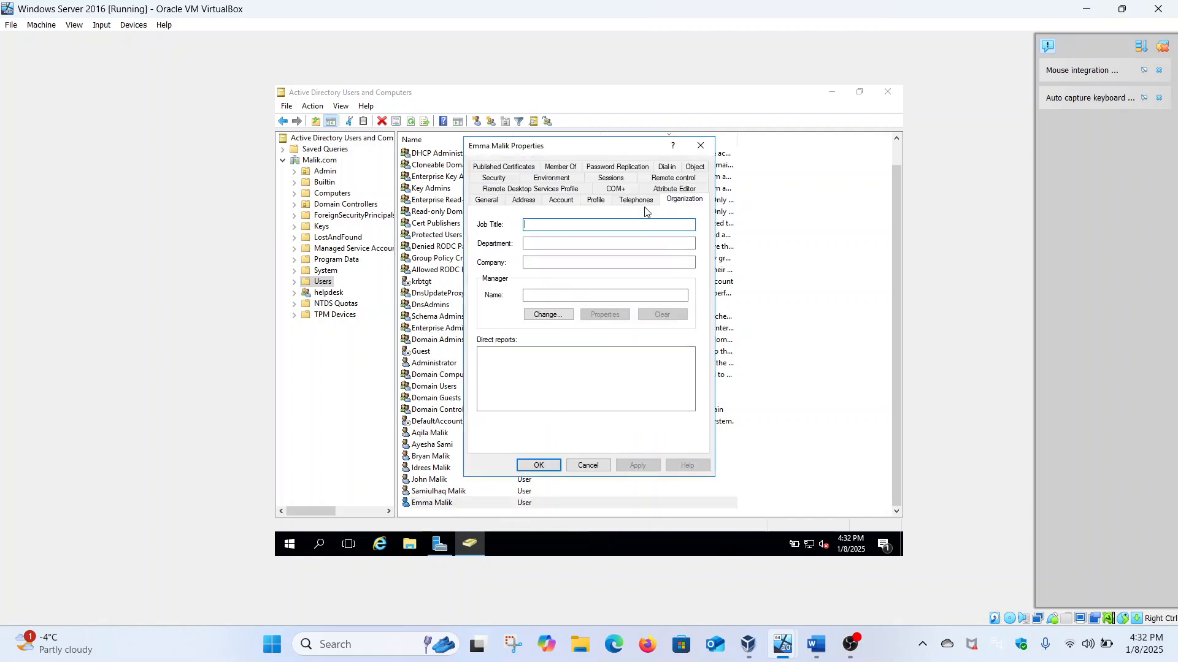
{"action": "left_click", "coordinate": [543, 227]}
{"action": "type", "text": "Cybersecurity operations"}
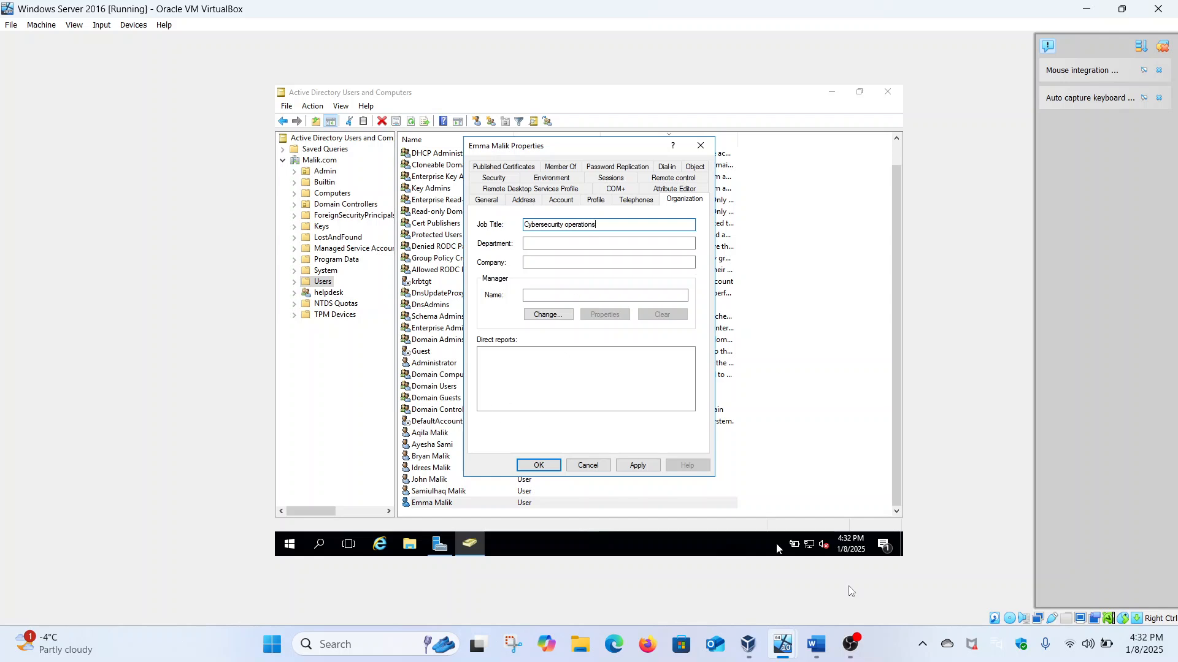
Step: Check the user details in the Word notes, then return to the Department field
{"action": "left_click", "coordinate": [808, 653]}
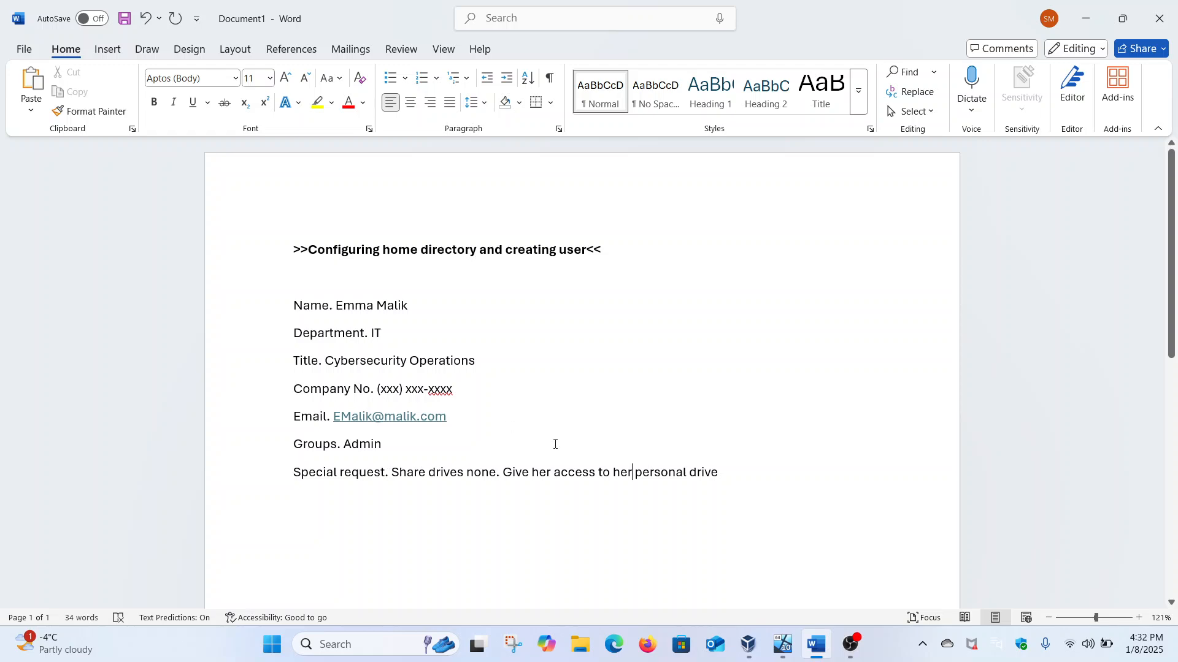
{"action": "mouse_move", "coordinate": [782, 646]}
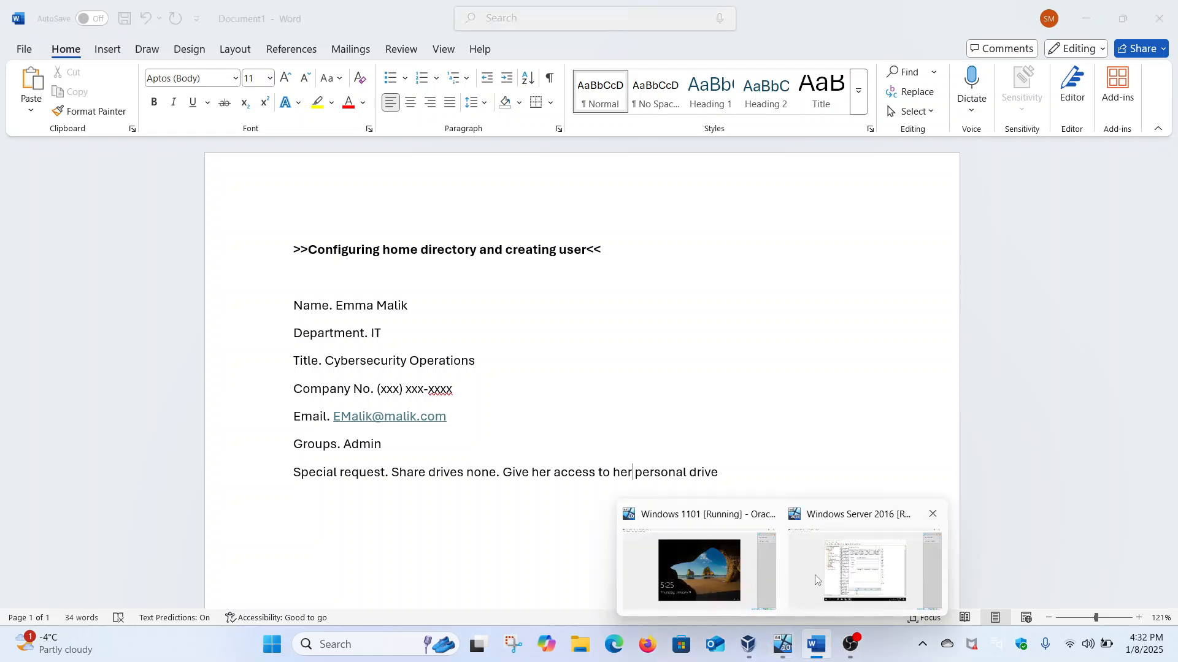
{"action": "left_click", "coordinate": [867, 571]}
{"action": "left_click", "coordinate": [534, 246]}
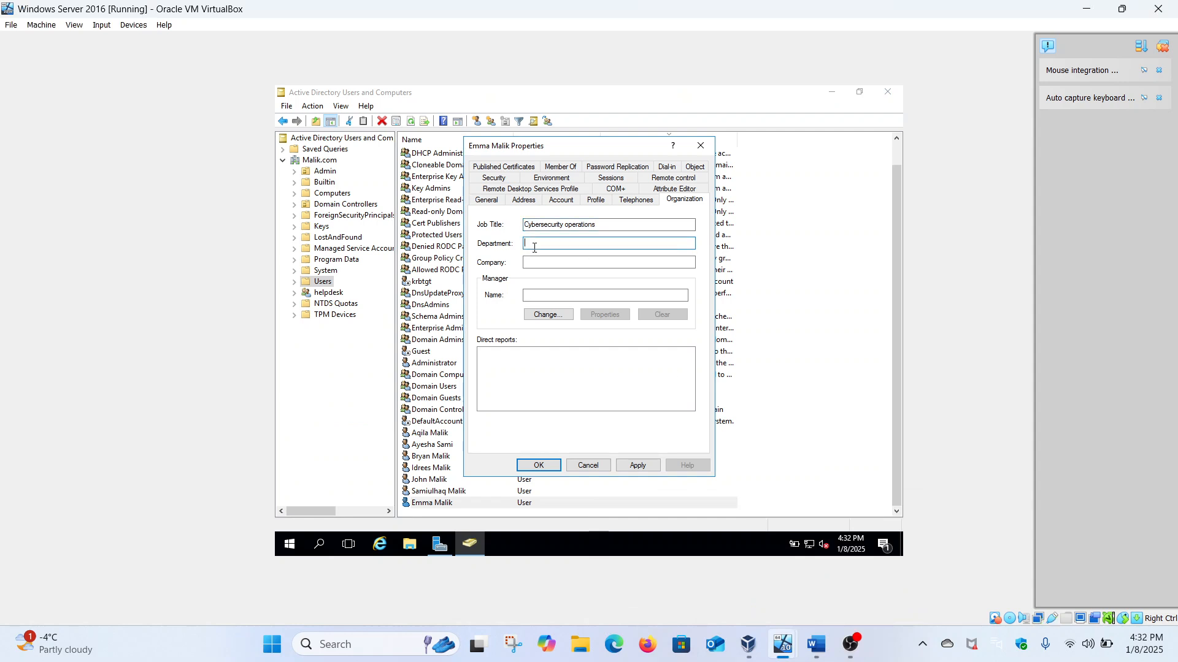
Step: Enter Department IT, then the user's telephone number and e-mail address on General, and apply
{"action": "type", "text": "IT"}
{"action": "left_click", "coordinate": [495, 203]}
{"action": "left_click", "coordinate": [564, 359]}
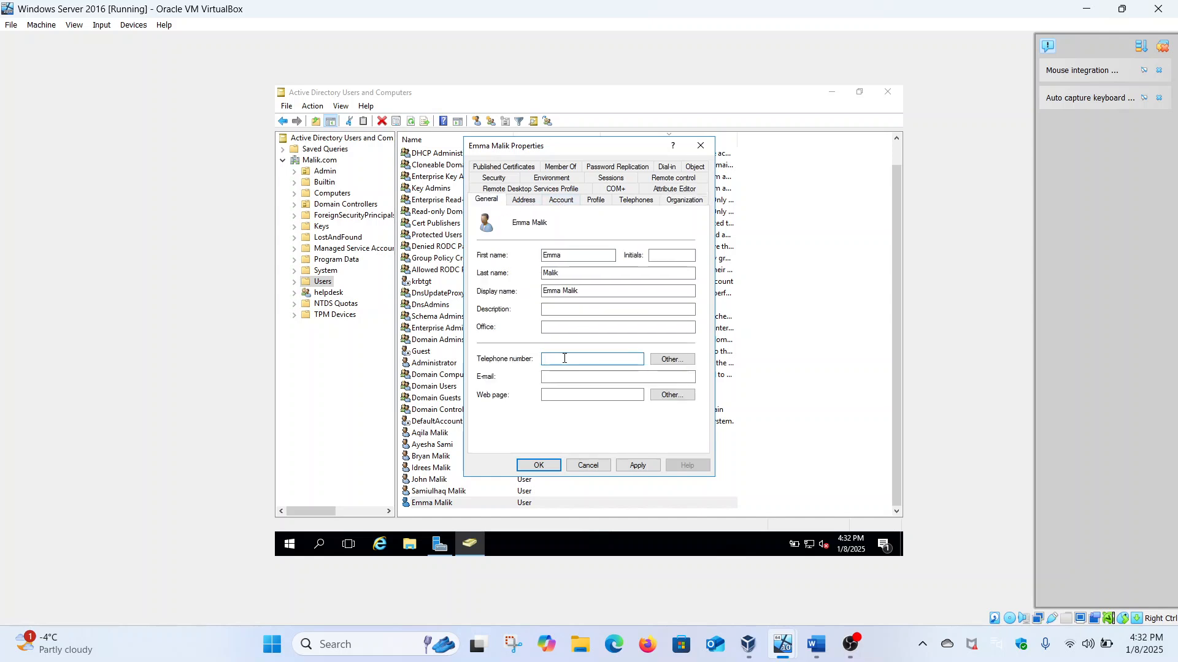
{"action": "type", "text": "3-876"}
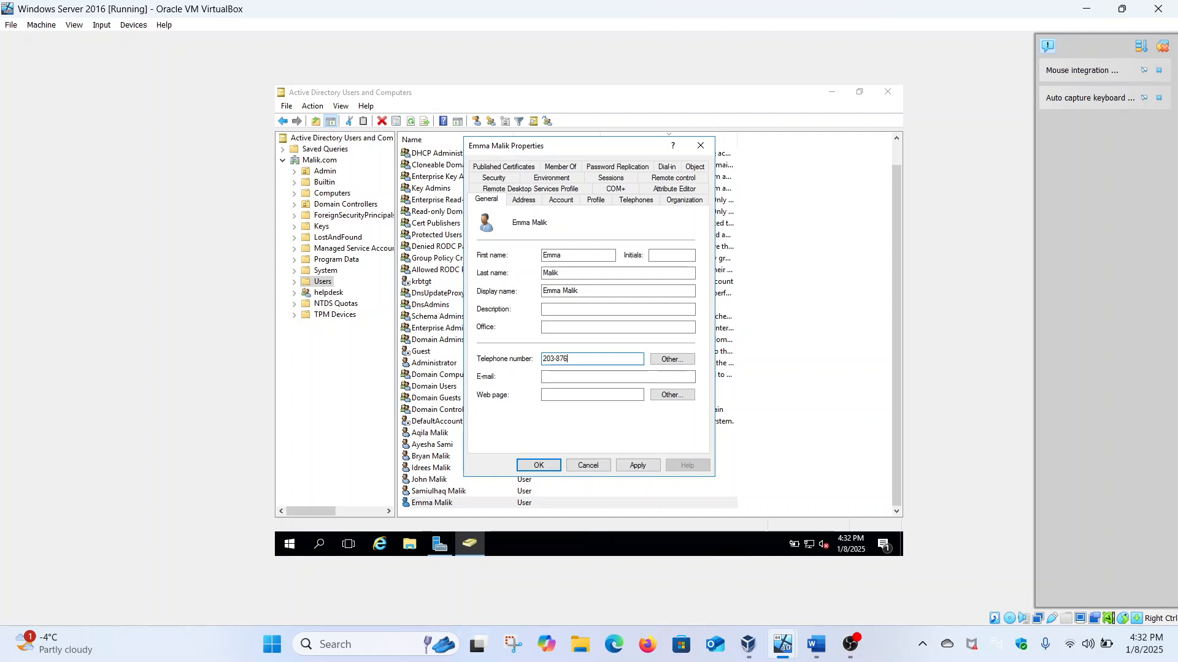
{"action": "left_click", "coordinate": [550, 375]}
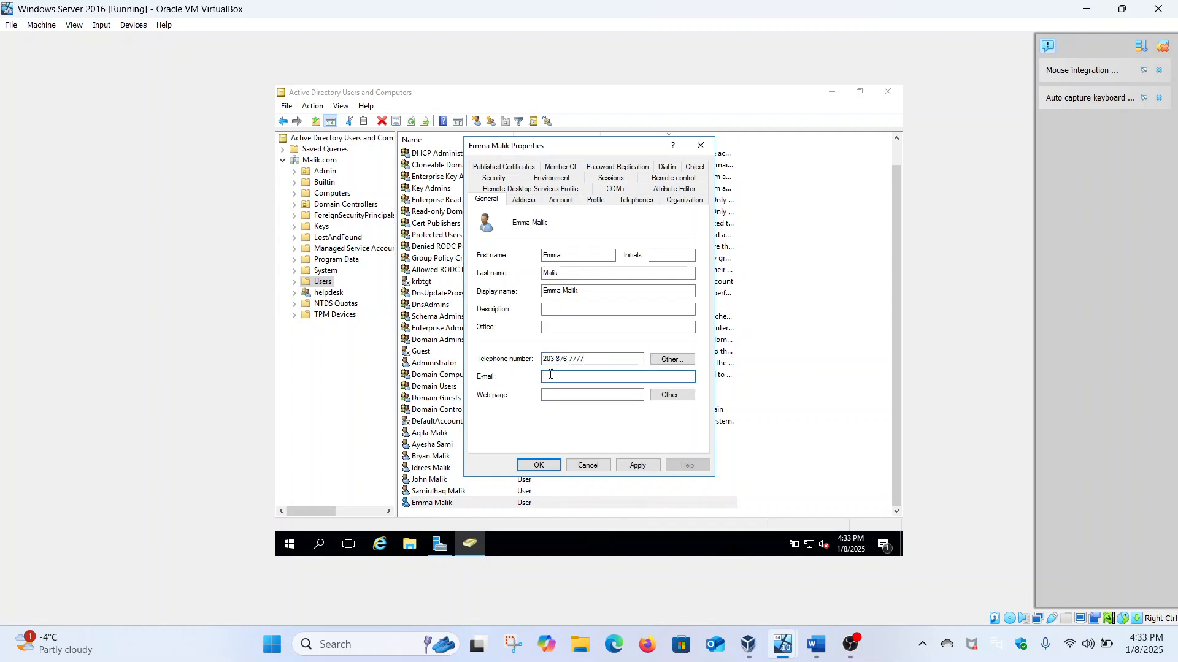
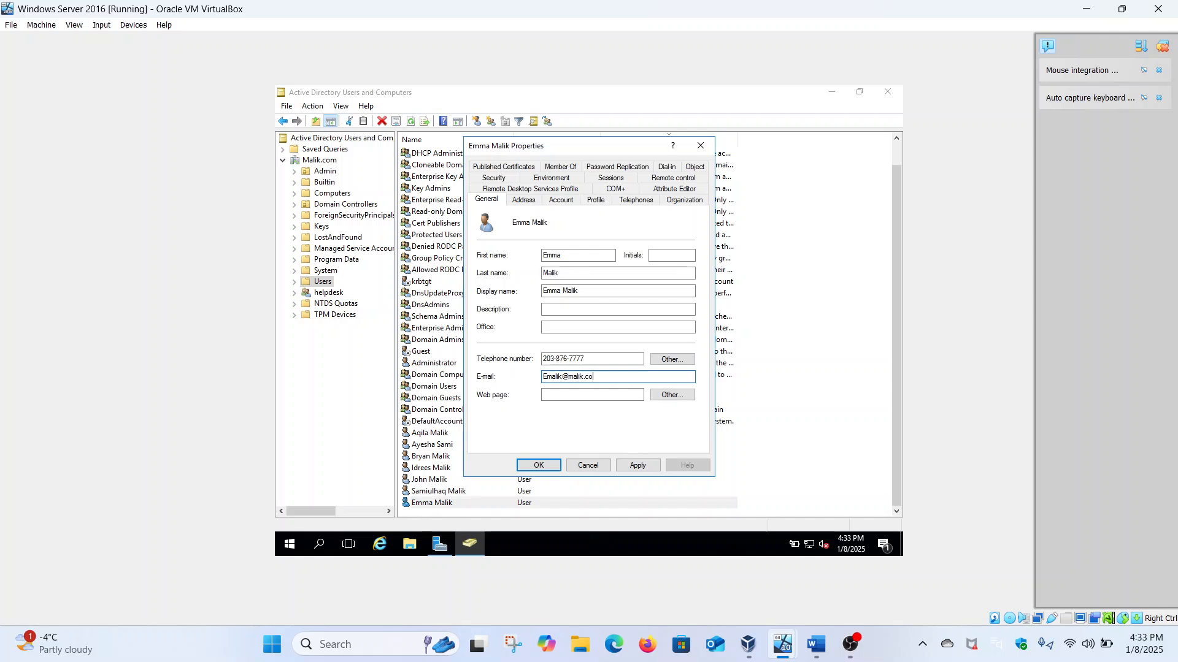
{"action": "left_click", "coordinate": [636, 467]}
Step: Save the user's properties and check the Groups Admin line in the Word notes
{"action": "left_click", "coordinate": [539, 466]}
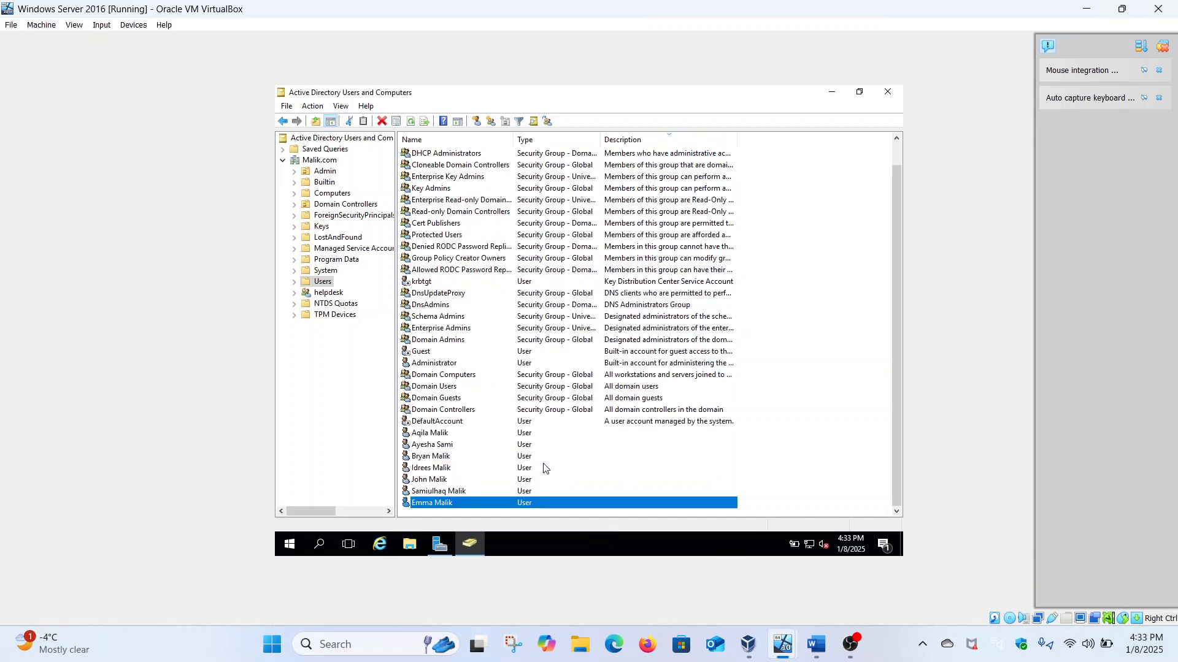
{"action": "left_click", "coordinate": [816, 645]}
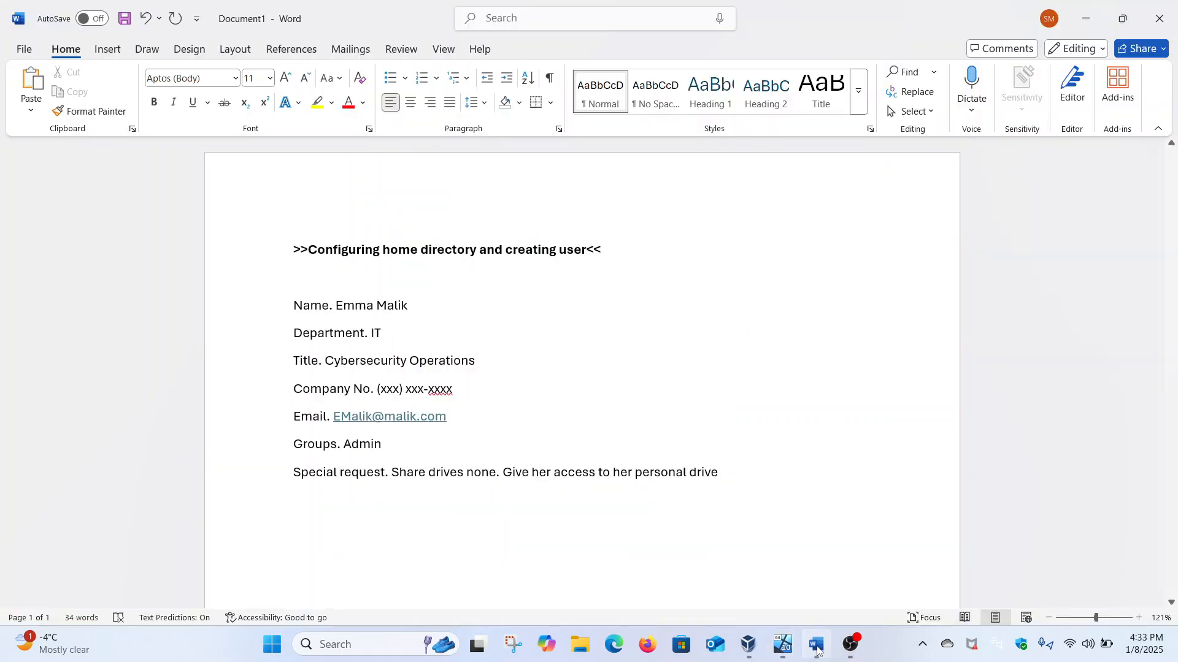
{"action": "left_click_drag", "start_coordinate": [295, 444], "coordinate": [389, 445]}
{"action": "mouse_move", "coordinate": [789, 635]}
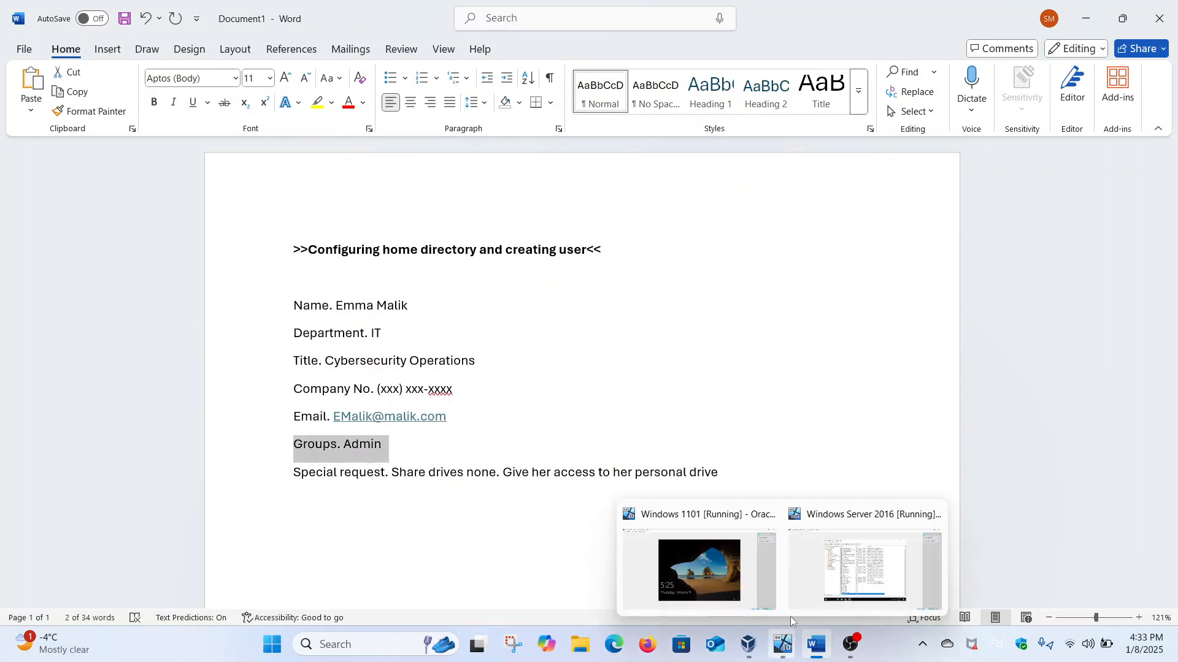
{"action": "left_click", "coordinate": [858, 564]}
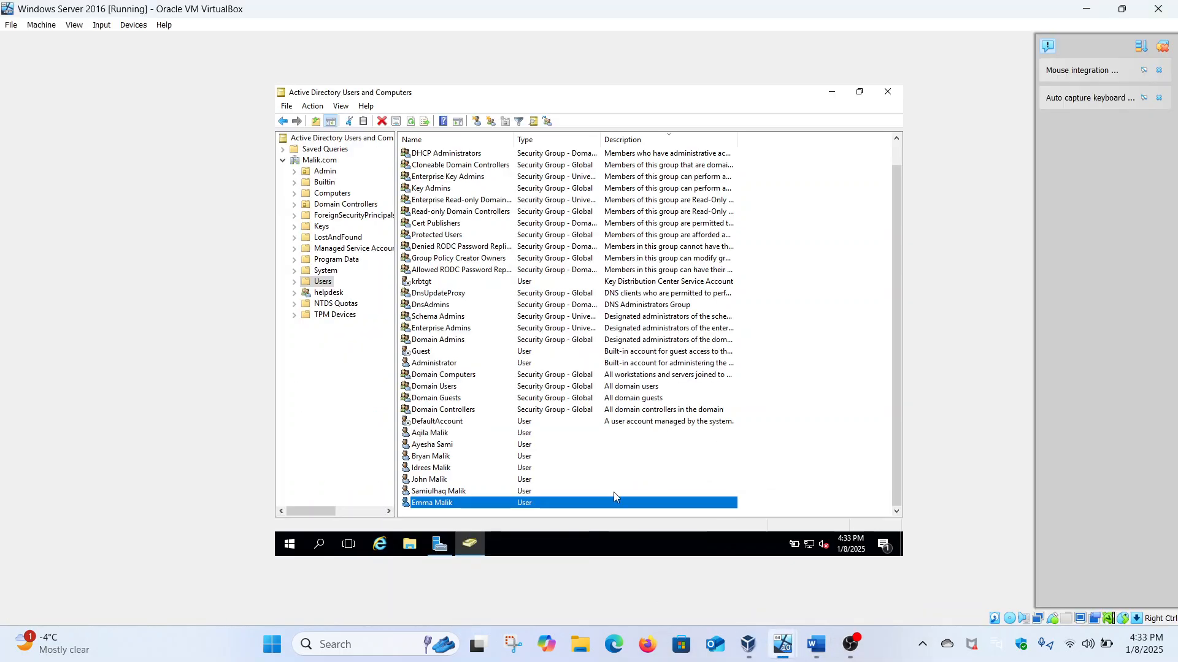
Step: Add the user to the Administrators group on the Member Of tab and save
{"action": "right_click", "coordinate": [464, 505]}
{"action": "left_click", "coordinate": [496, 479]}
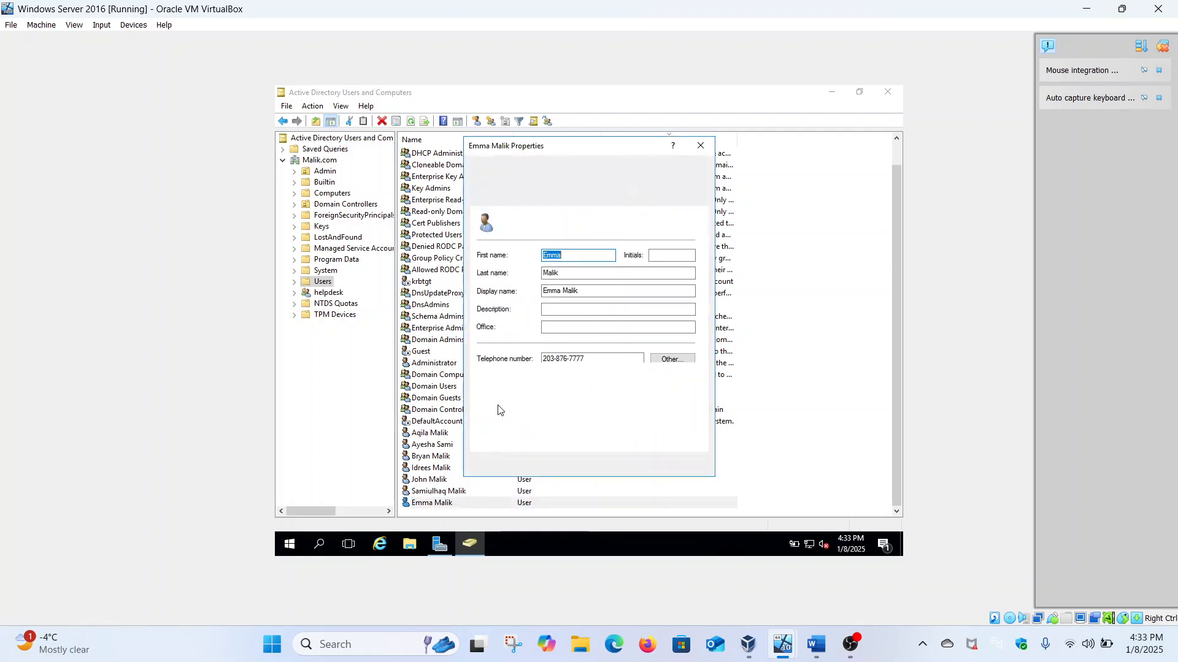
{"action": "left_click", "coordinate": [561, 170]}
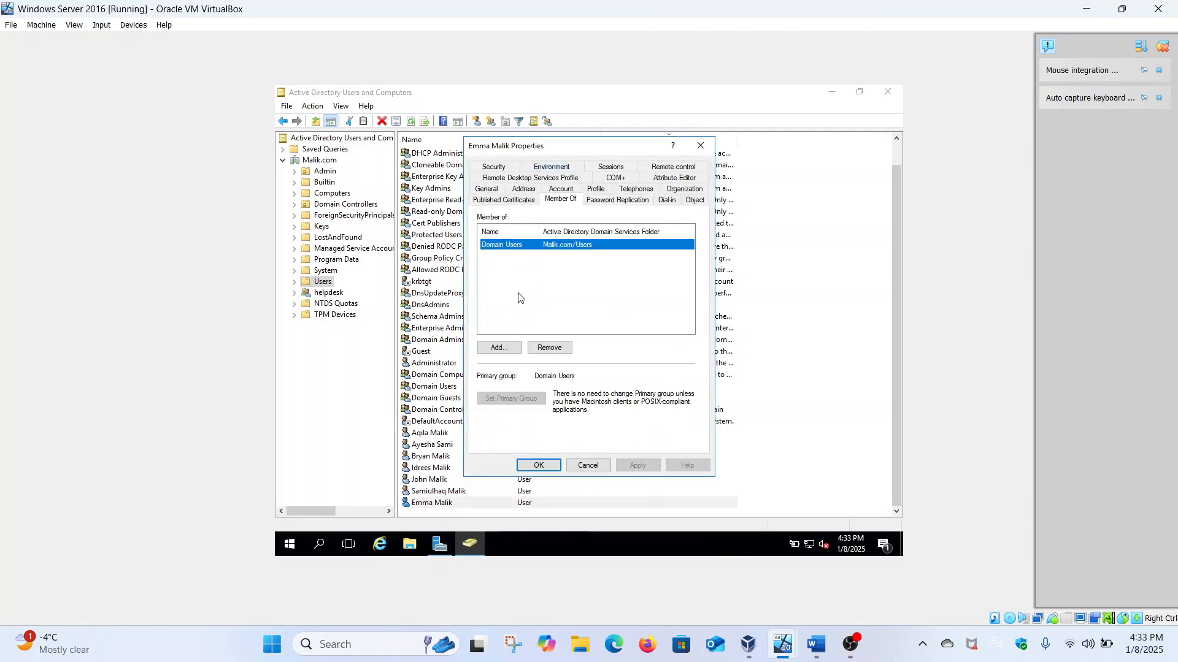
{"action": "left_click", "coordinate": [498, 348]}
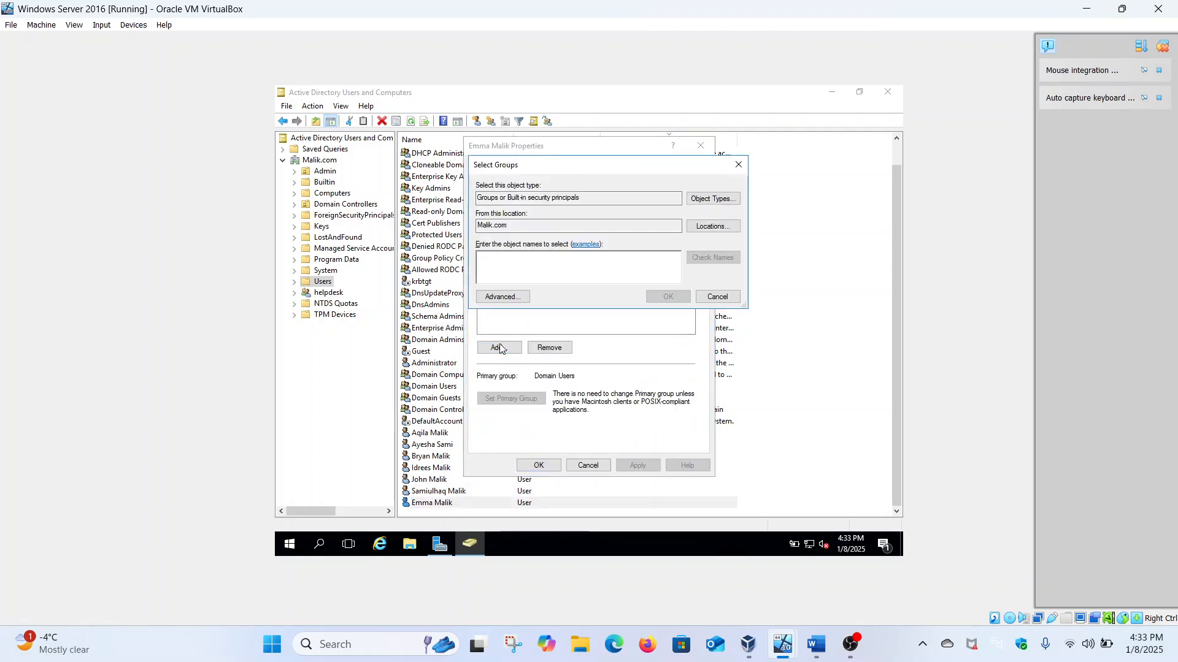
{"action": "type", "text": "admin"}
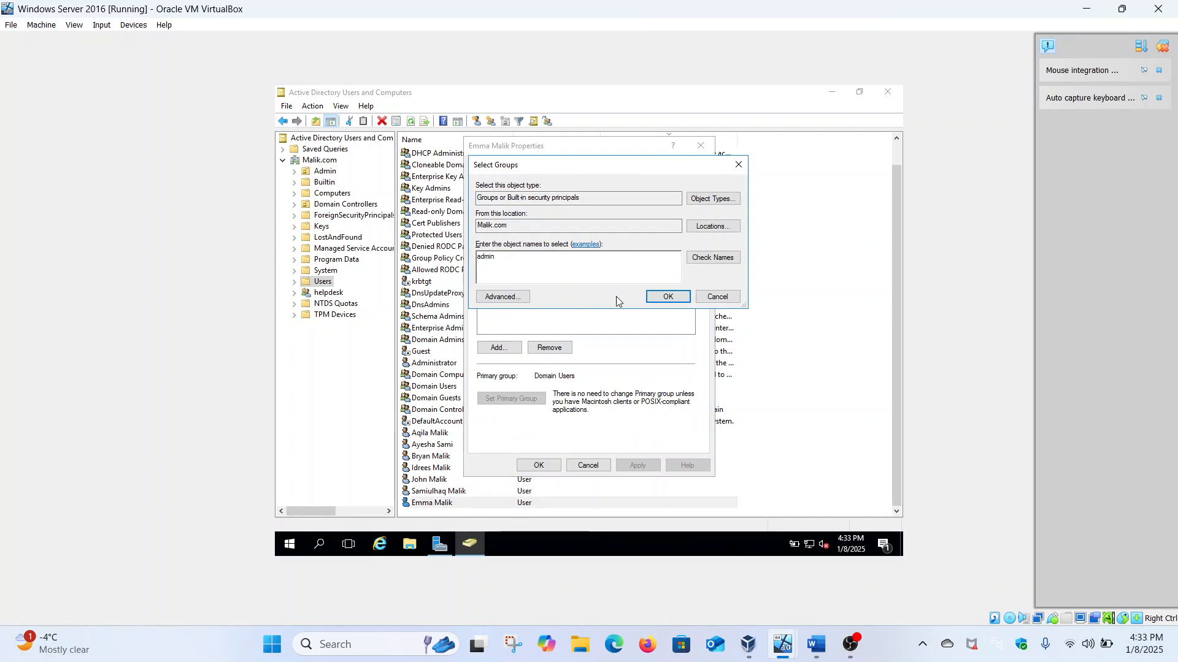
{"action": "left_click", "coordinate": [706, 260]}
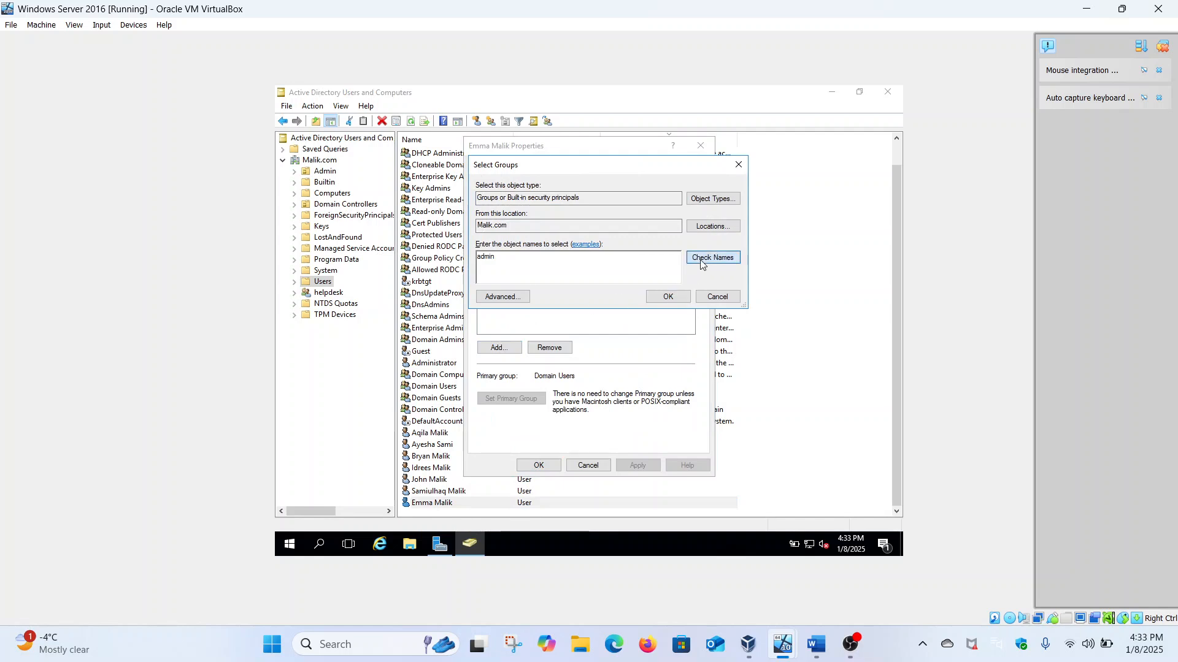
{"action": "left_click", "coordinate": [674, 296]}
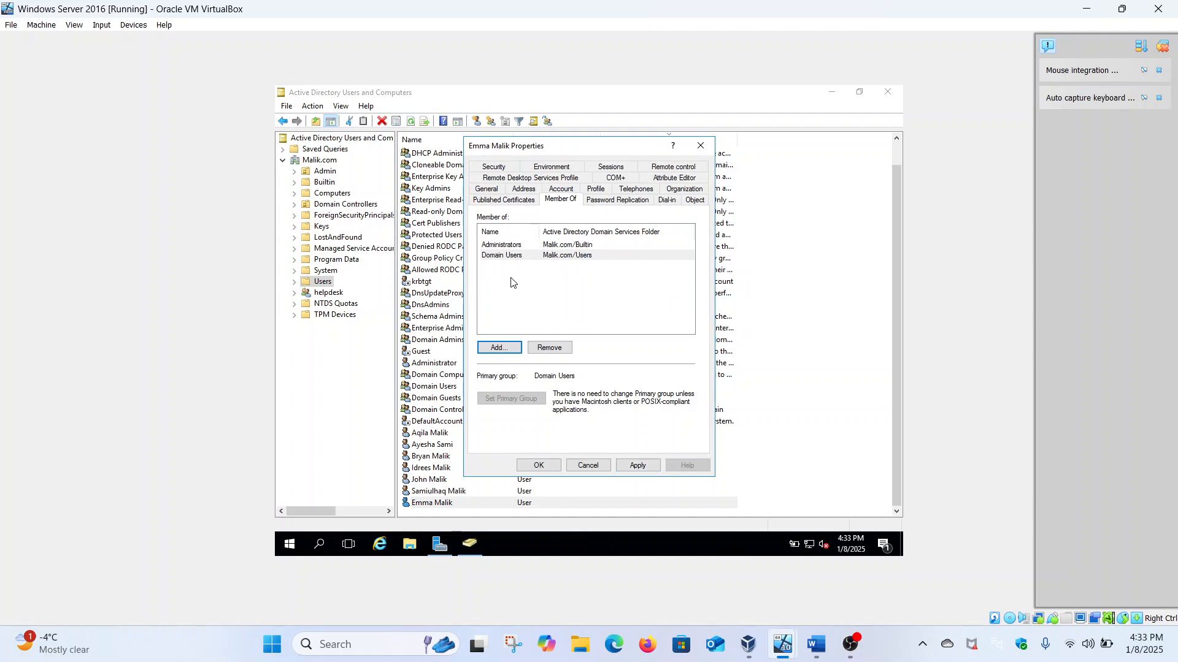
{"action": "left_click", "coordinate": [510, 245]}
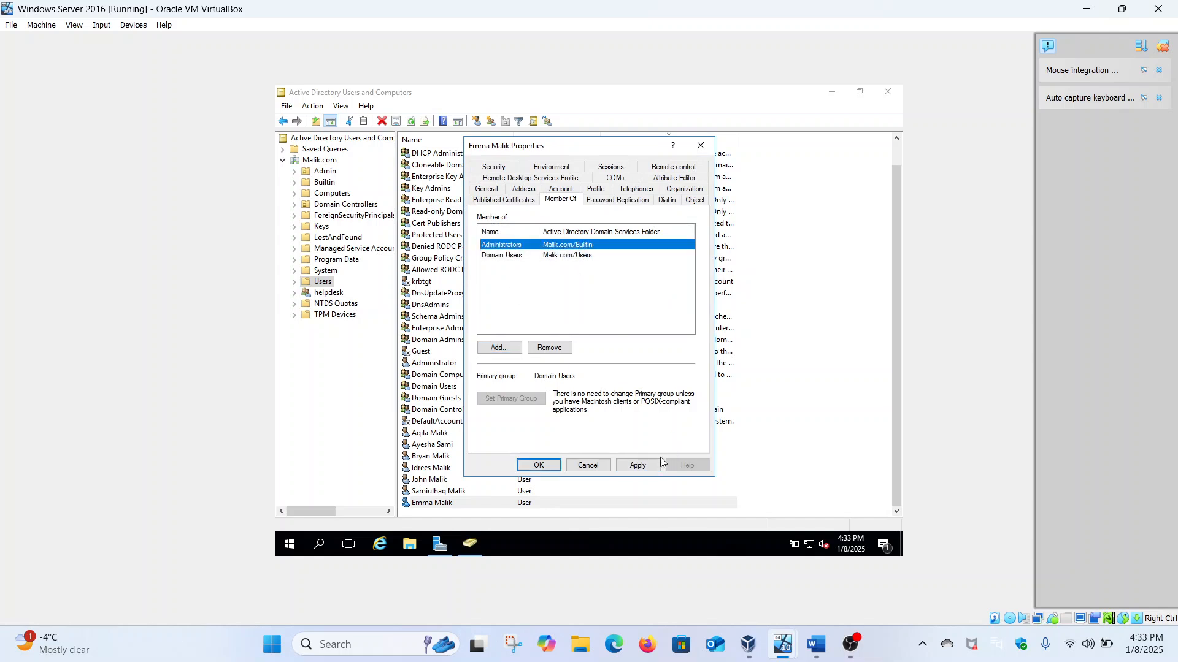
{"action": "left_click", "coordinate": [637, 466]}
{"action": "left_click", "coordinate": [539, 466]}
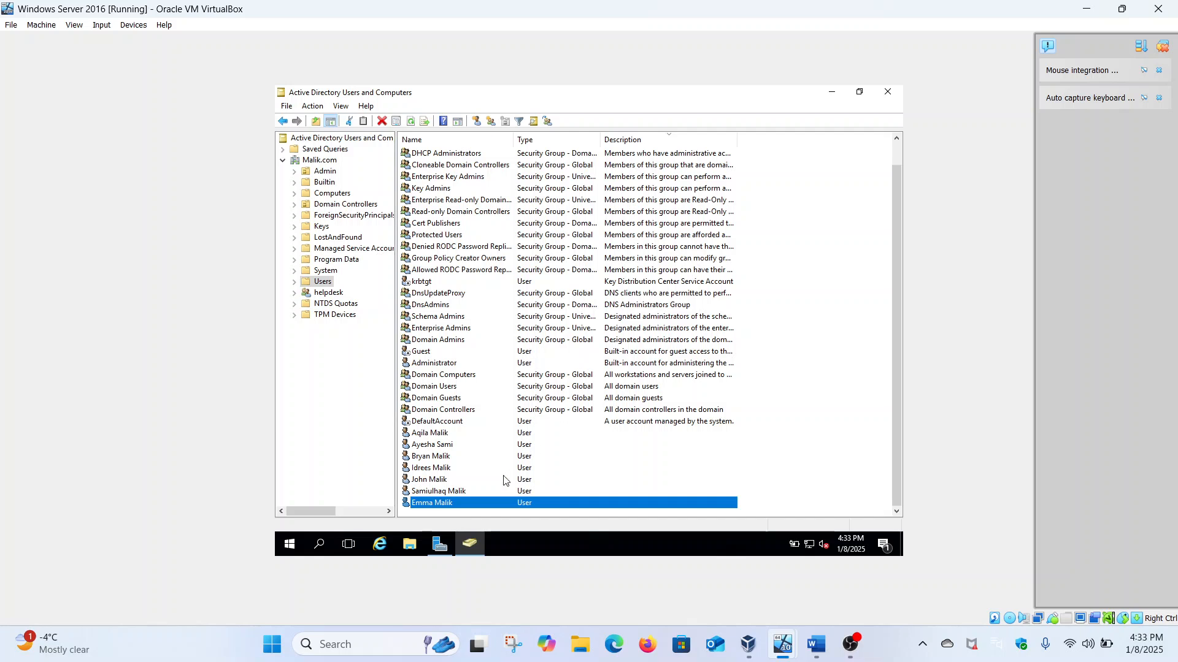
Step: Reopen the user's properties to confirm Administrators and Domain Users membership, then close
{"action": "right_click", "coordinate": [454, 503]}
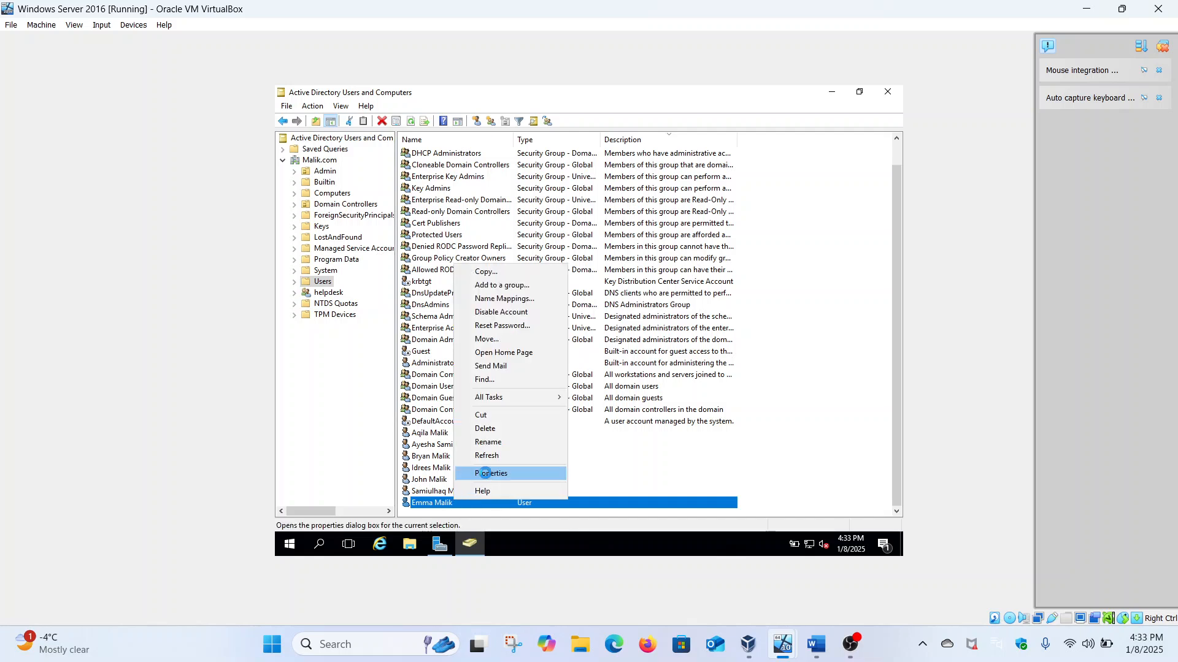
{"action": "left_click", "coordinate": [486, 479]}
{"action": "left_click", "coordinate": [561, 166]}
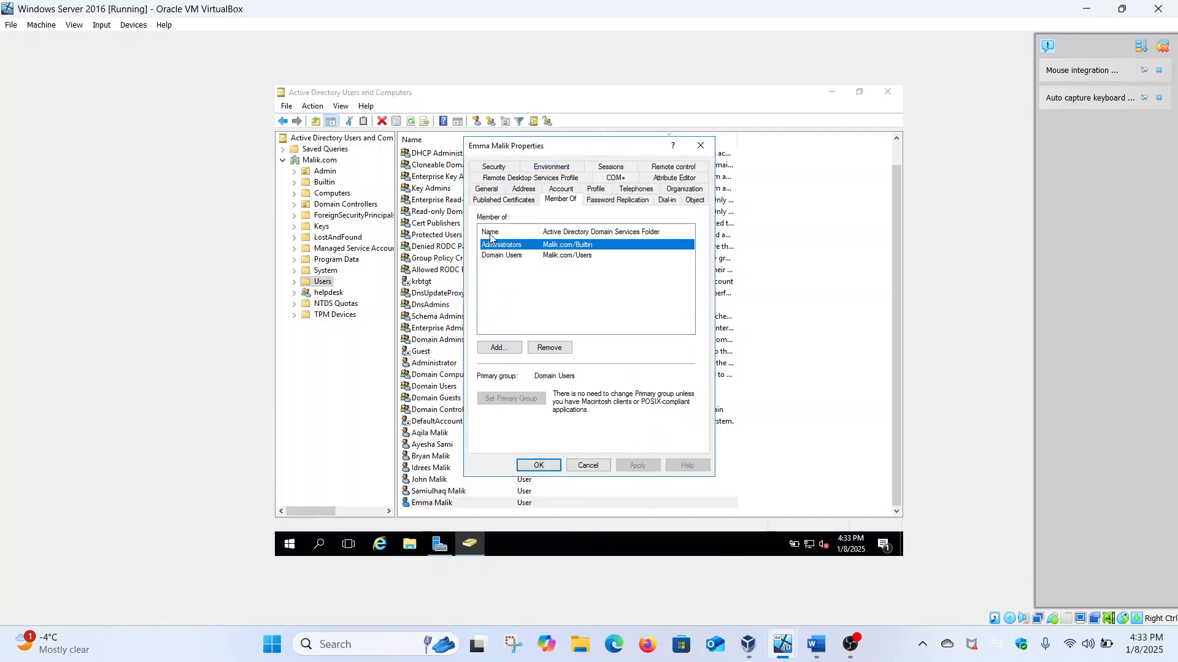
{"action": "left_click", "coordinate": [701, 145]}
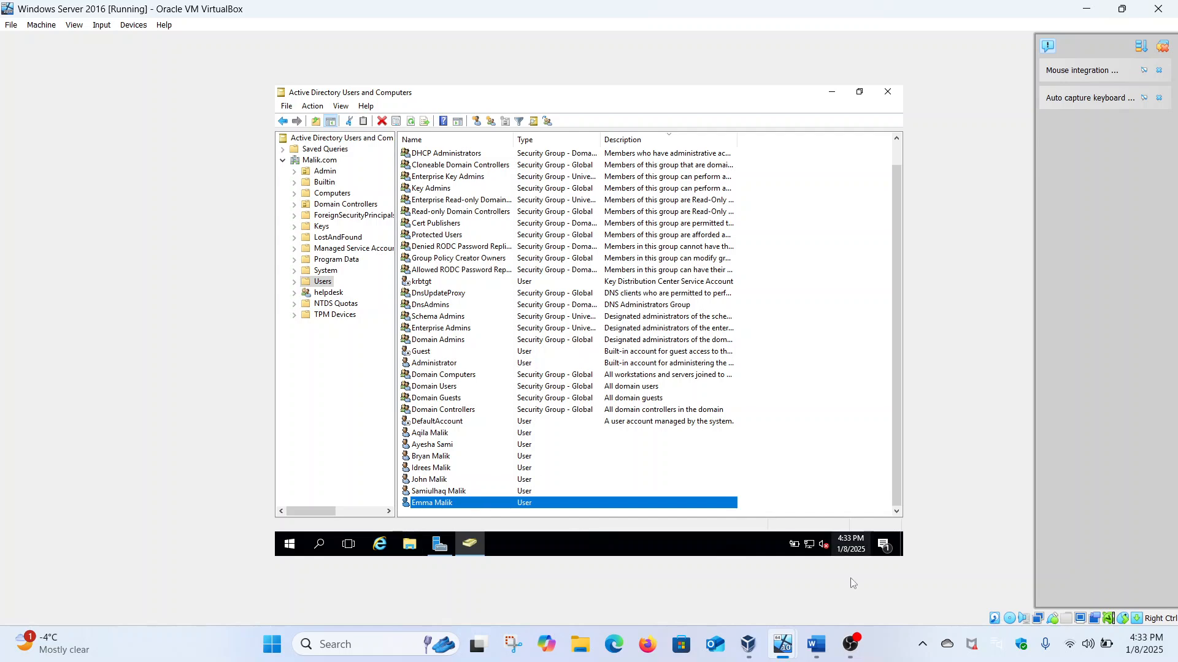
{"action": "left_click", "coordinate": [816, 644]}
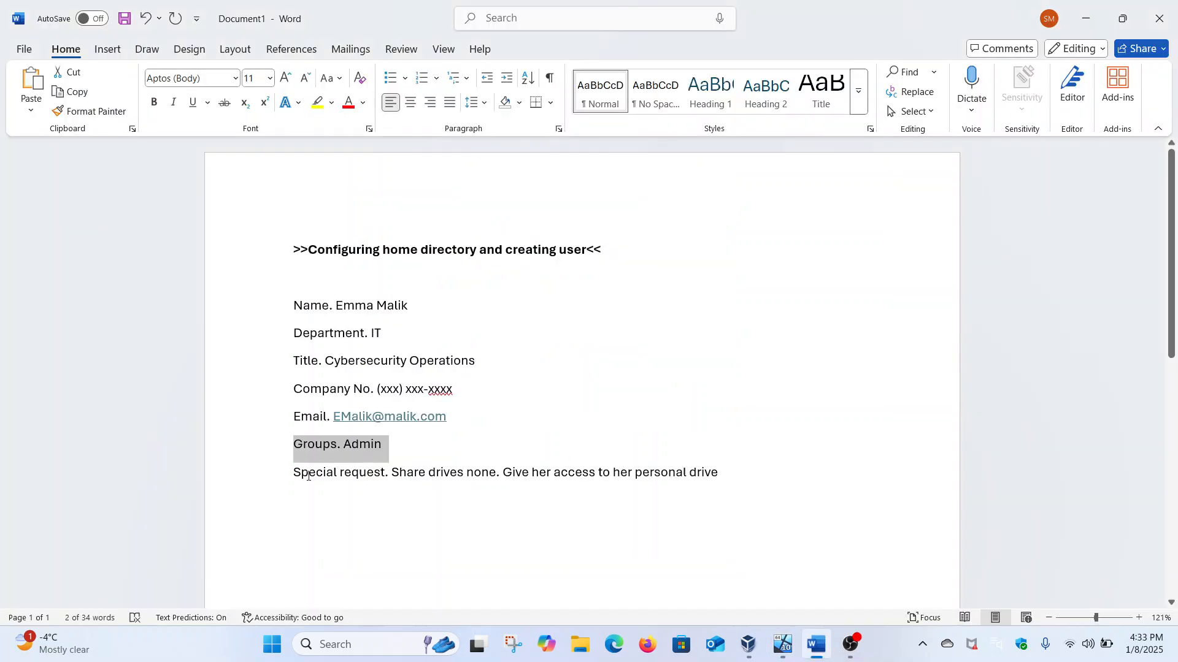
{"action": "left_click_drag", "start_coordinate": [295, 480], "coordinate": [722, 462]}
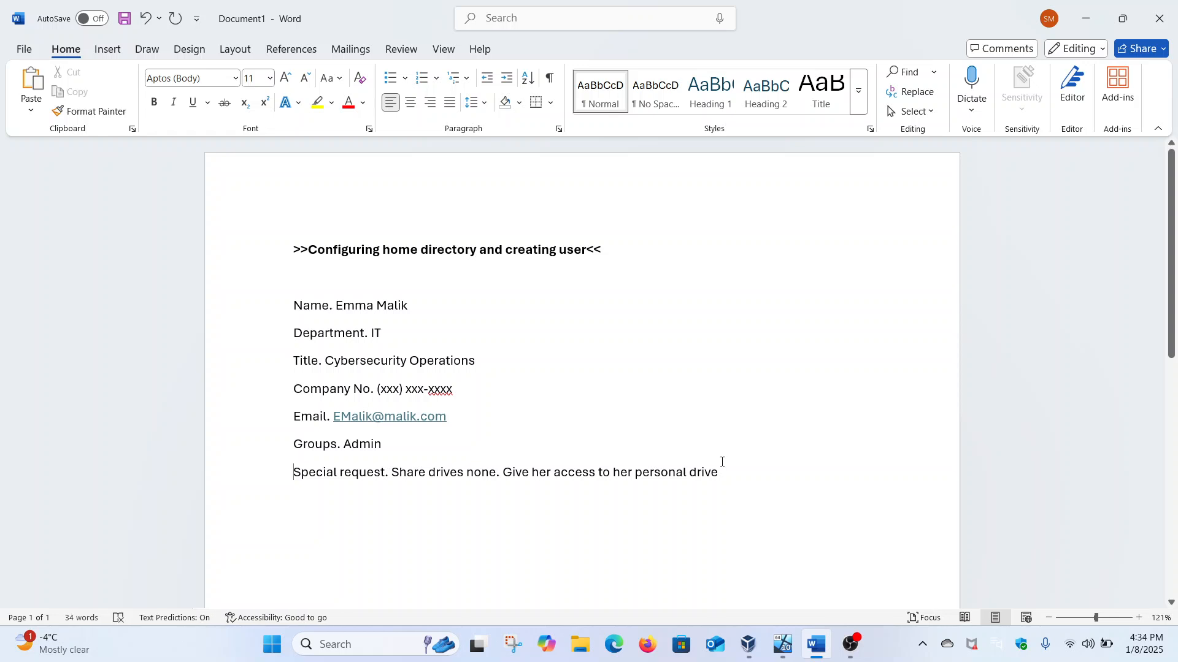
{"action": "mouse_move", "coordinate": [783, 644]}
{"action": "left_click", "coordinate": [810, 586]}
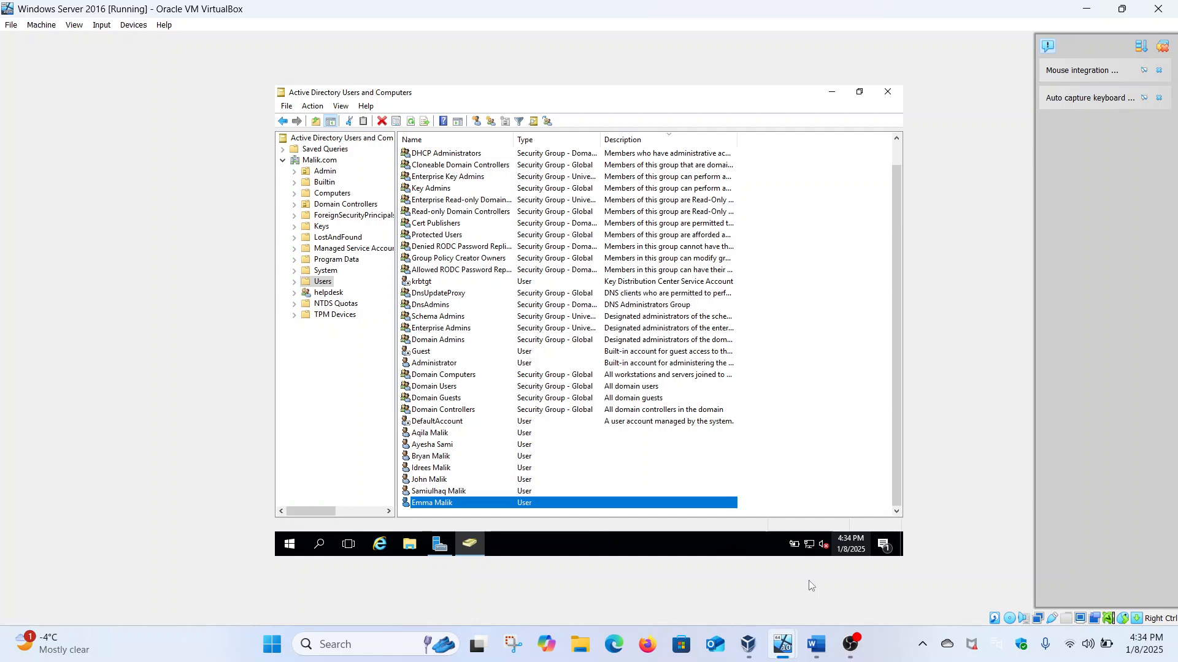
Step: Open Local Disk (C:) in File Explorer and select the Home folder
{"action": "left_click", "coordinate": [407, 545]}
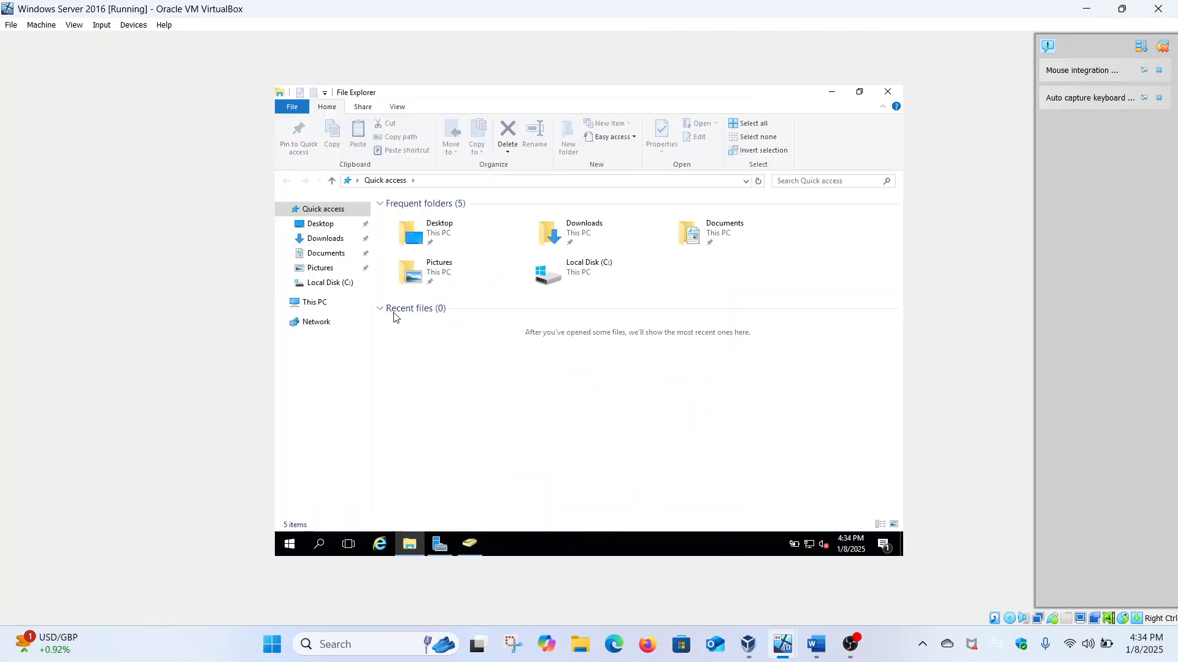
{"action": "left_click", "coordinate": [325, 310]}
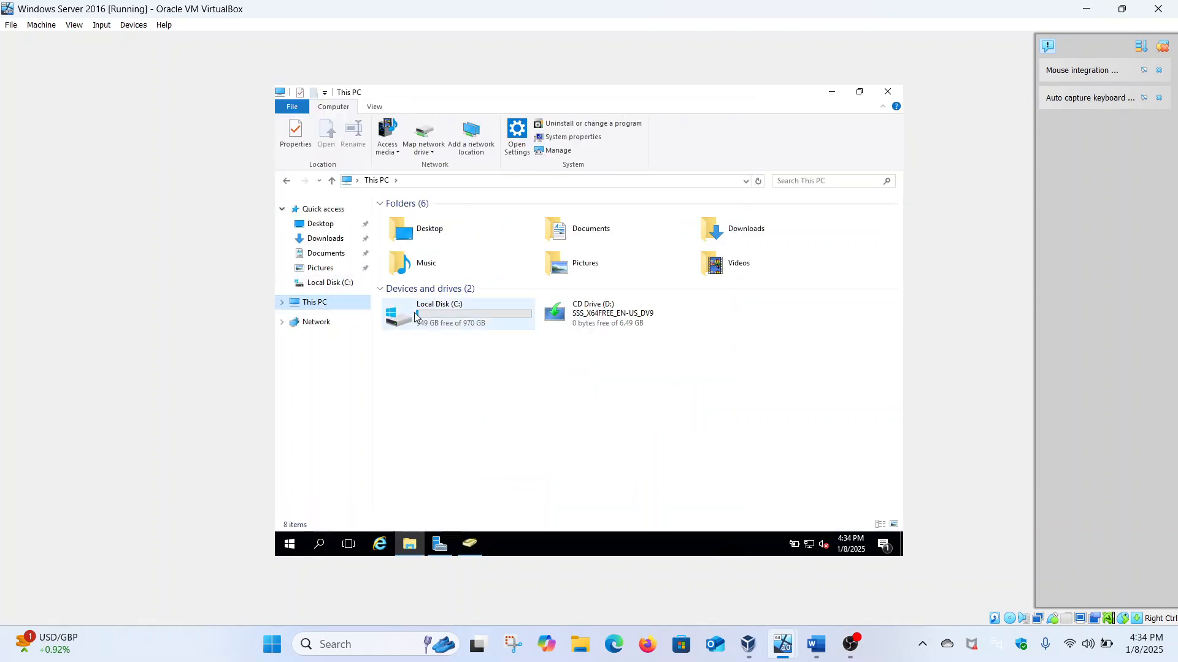
{"action": "double_click", "coordinate": [439, 315]}
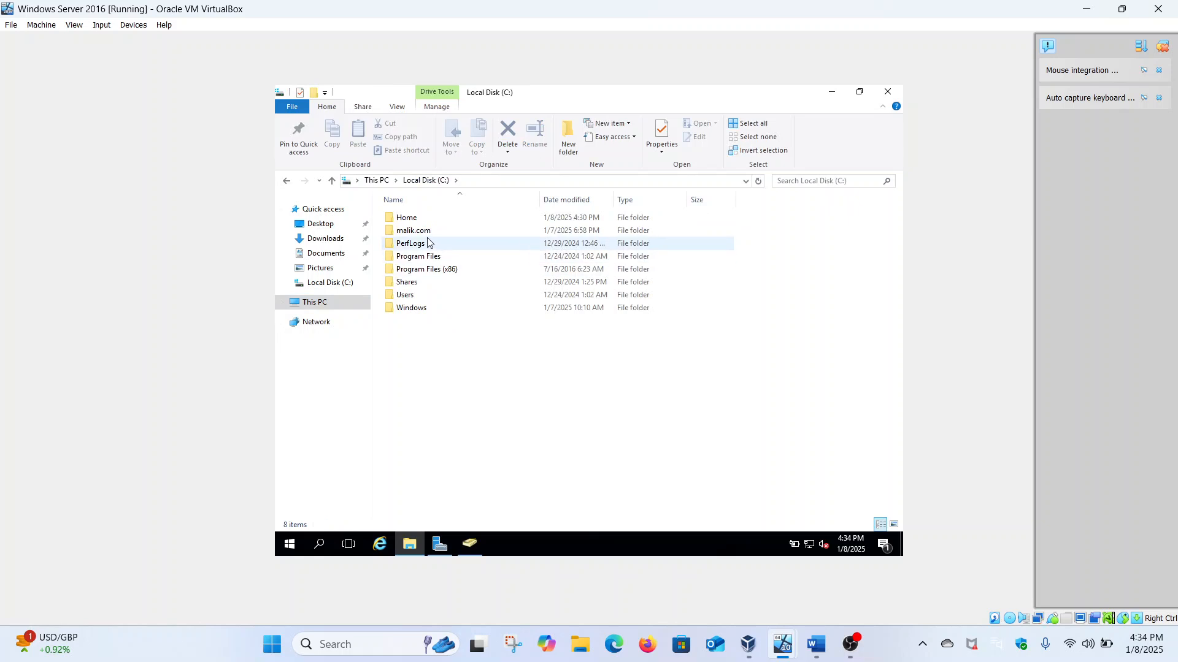
{"action": "left_click", "coordinate": [416, 219]}
Step: Copy the Home share's network path \\SECURITY-HACKER\Home and return to Active Directory Users and Computers
{"action": "right_click", "coordinate": [417, 222]}
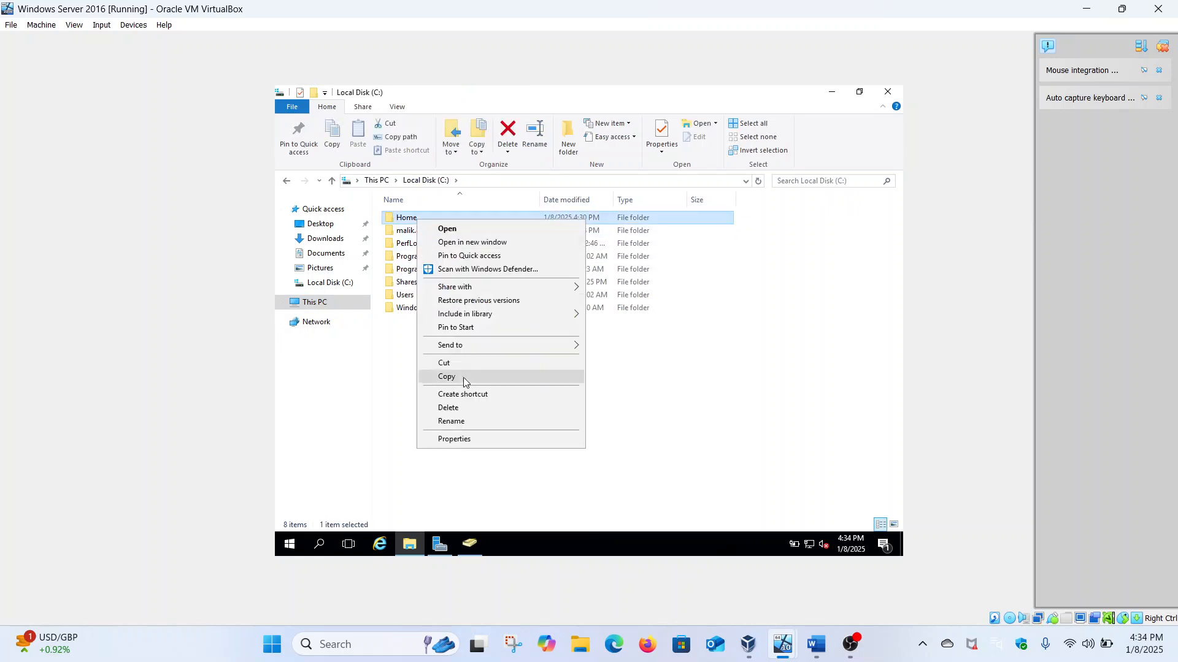
{"action": "left_click", "coordinate": [477, 436]}
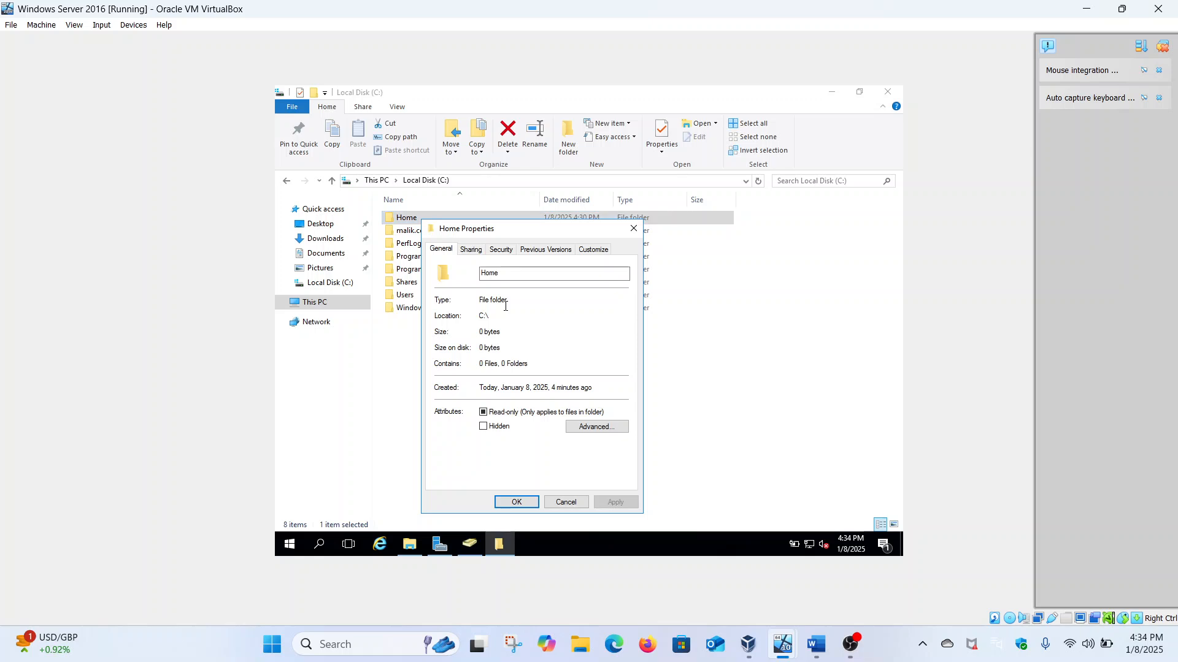
{"action": "left_click", "coordinate": [474, 247]}
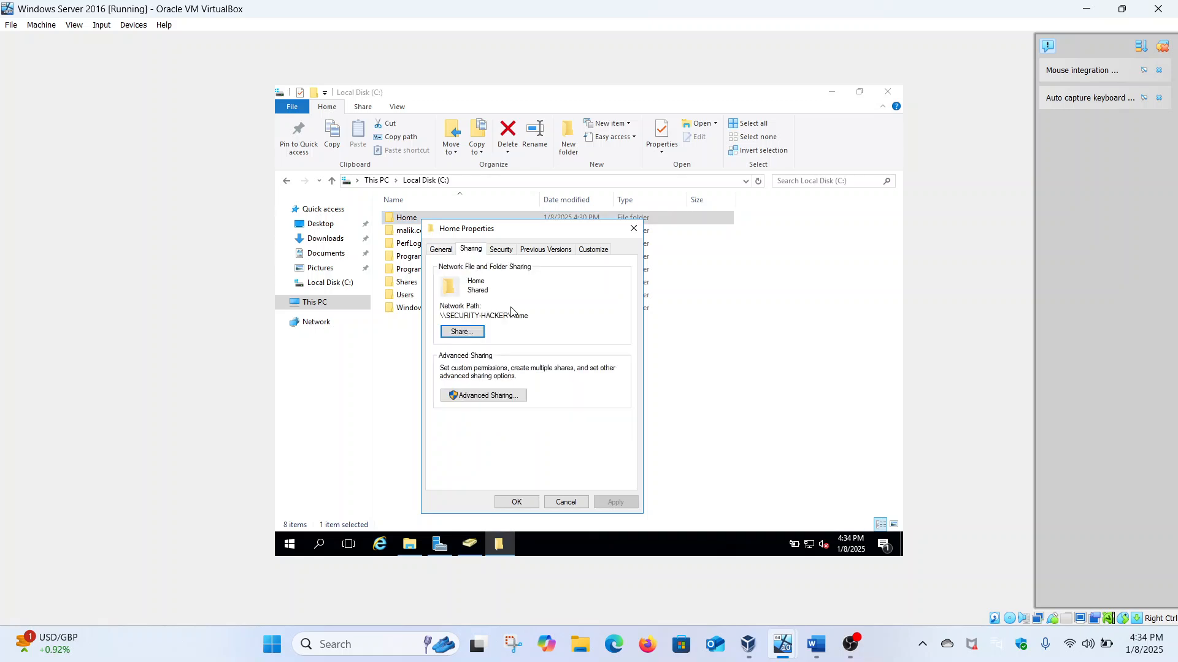
{"action": "left_click_drag", "start_coordinate": [530, 316], "coordinate": [439, 317]}
{"action": "key", "text": "ctrl+c"}
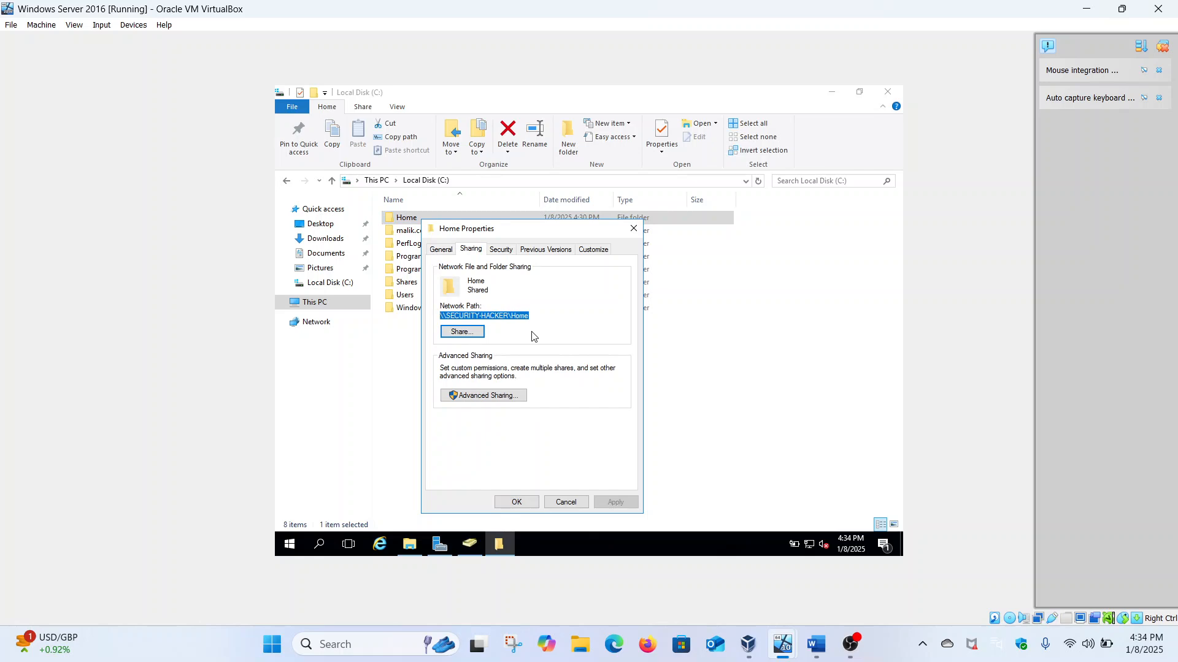
{"action": "left_click", "coordinate": [516, 502]}
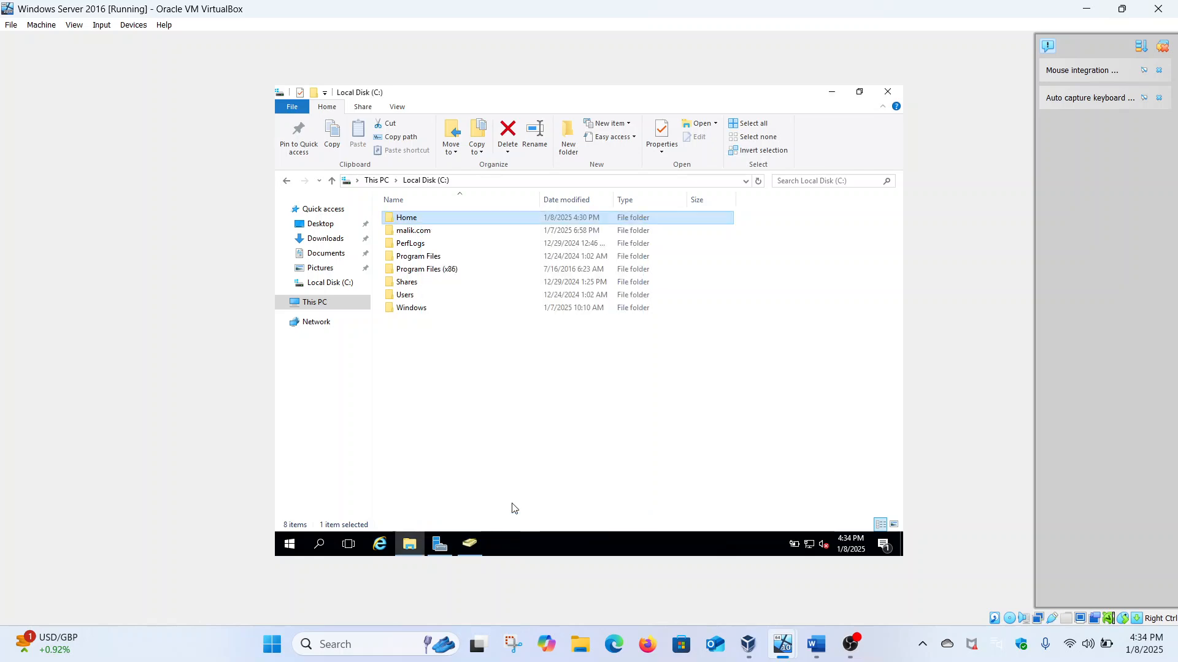
{"action": "left_click", "coordinate": [470, 544]}
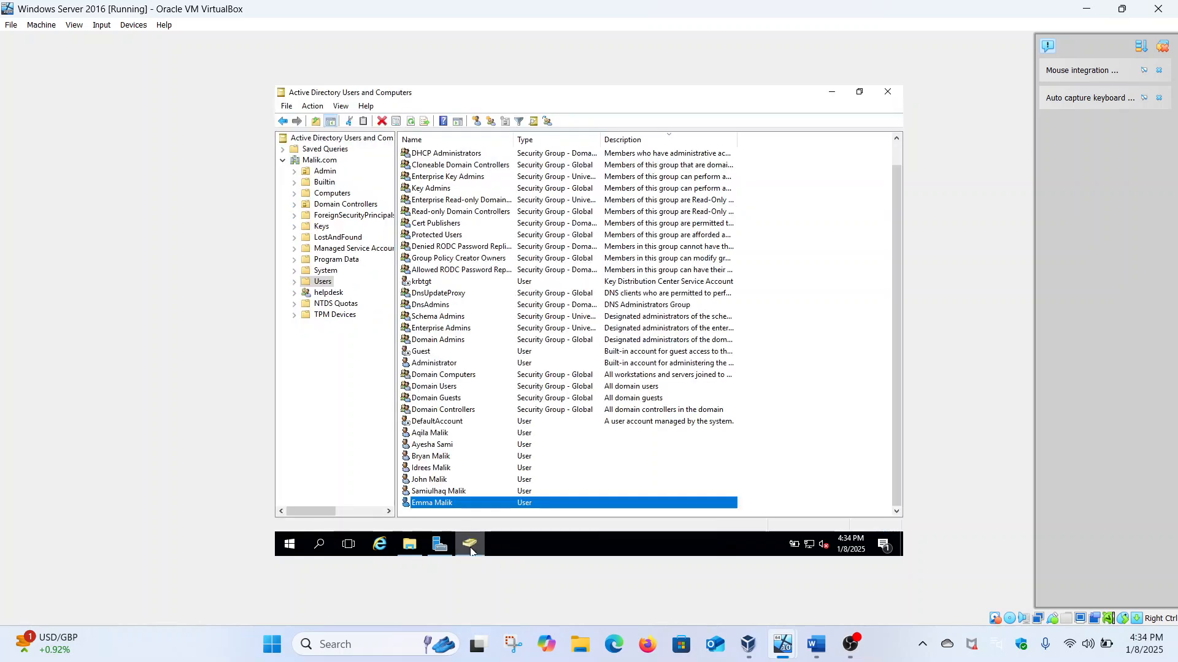
Step: In the user's Profile tab, connect Z: to a per-user subfolder of \\SECURITY-HACKER\Home and apply
{"action": "right_click", "coordinate": [451, 505]}
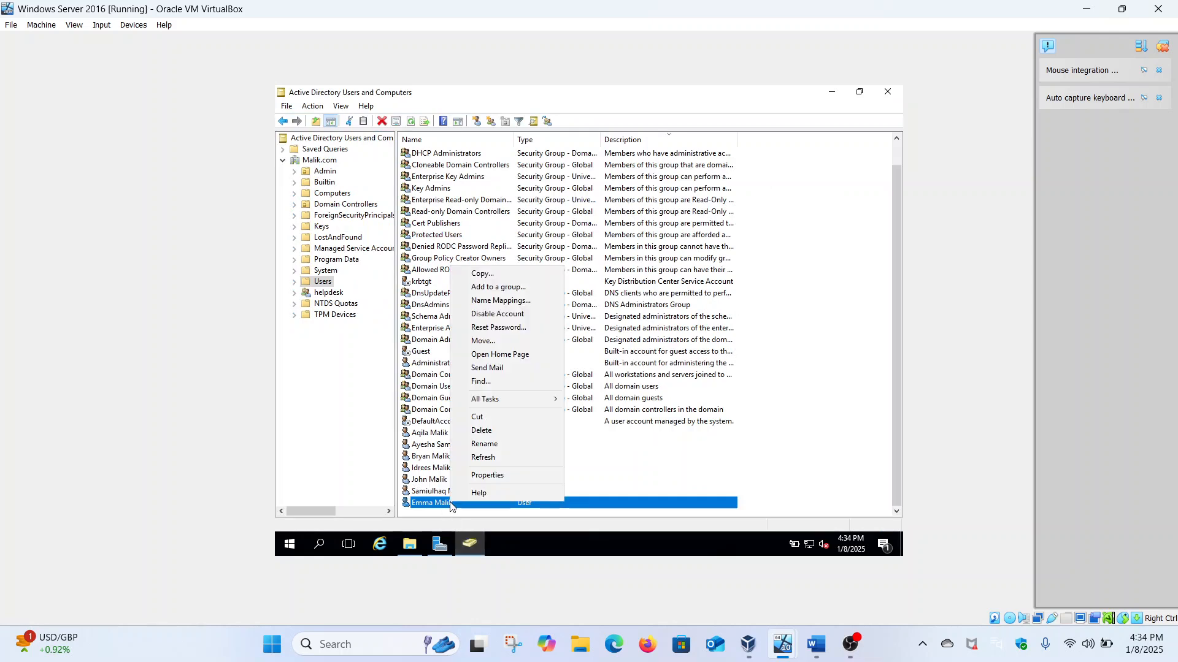
{"action": "left_click", "coordinate": [483, 478]}
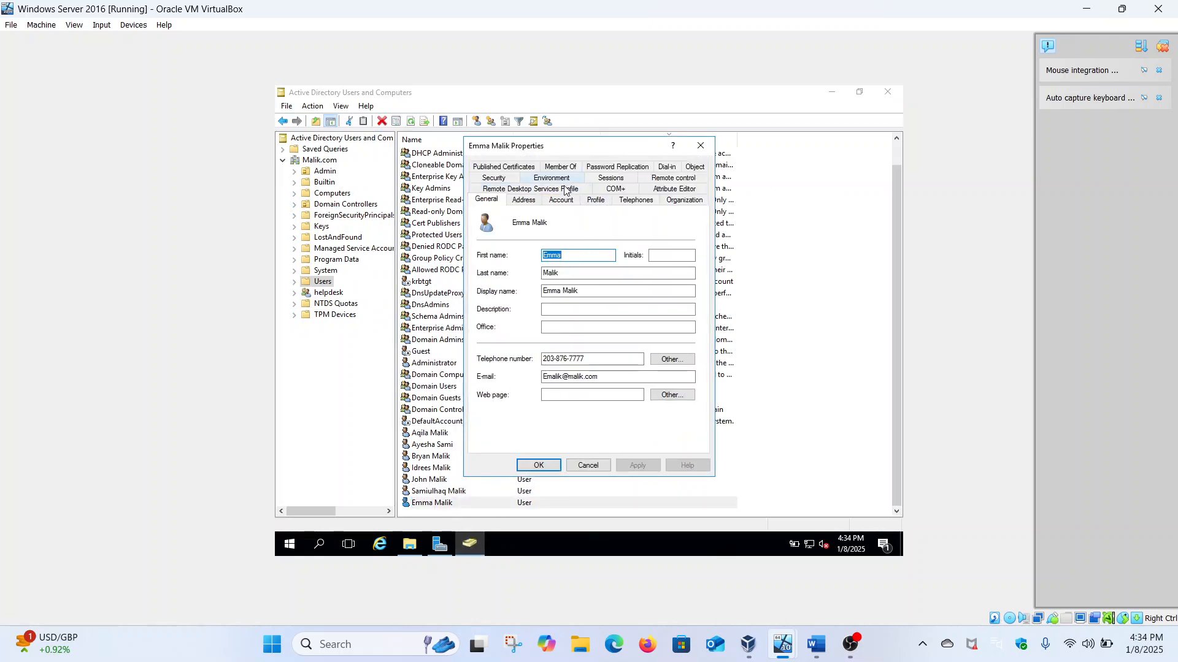
{"action": "left_click", "coordinate": [596, 200]}
{"action": "left_click", "coordinate": [490, 306]}
{"action": "left_click", "coordinate": [595, 306]}
{"action": "key", "text": "ctrl+v"}
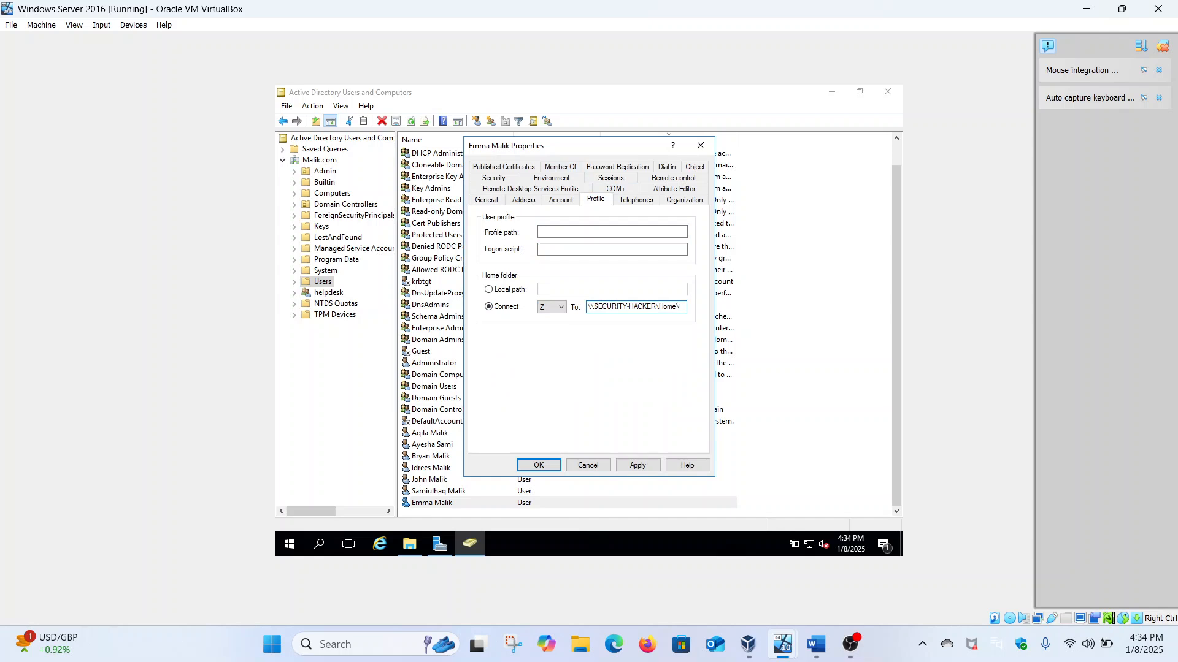
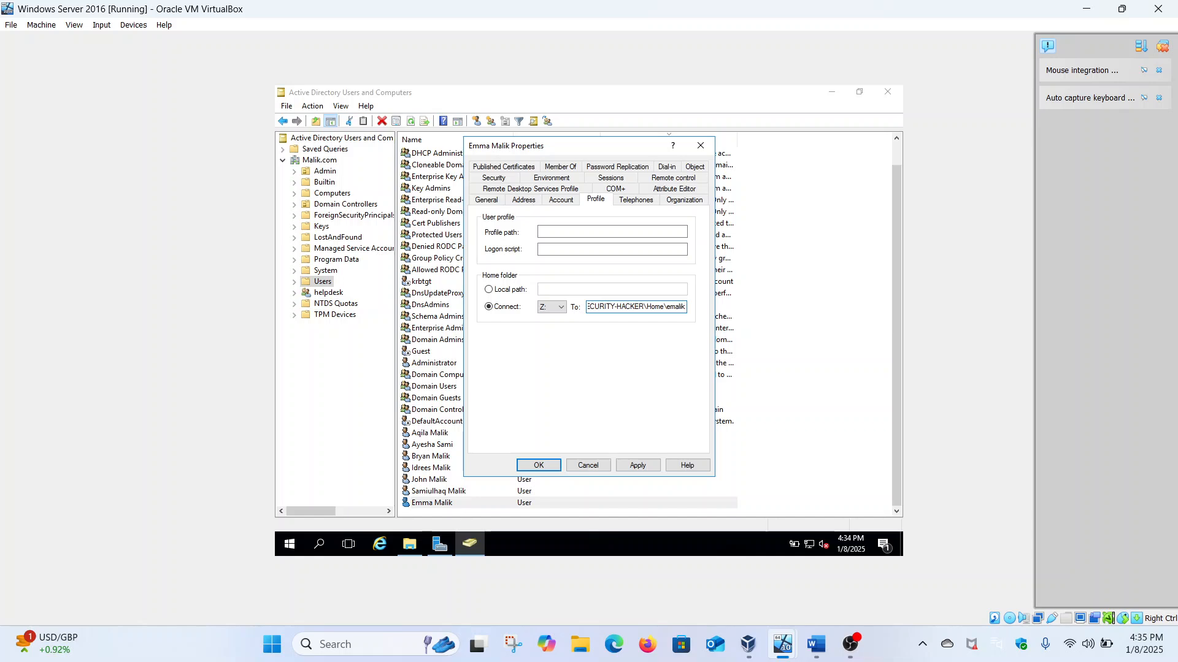
{"action": "left_click", "coordinate": [644, 468]}
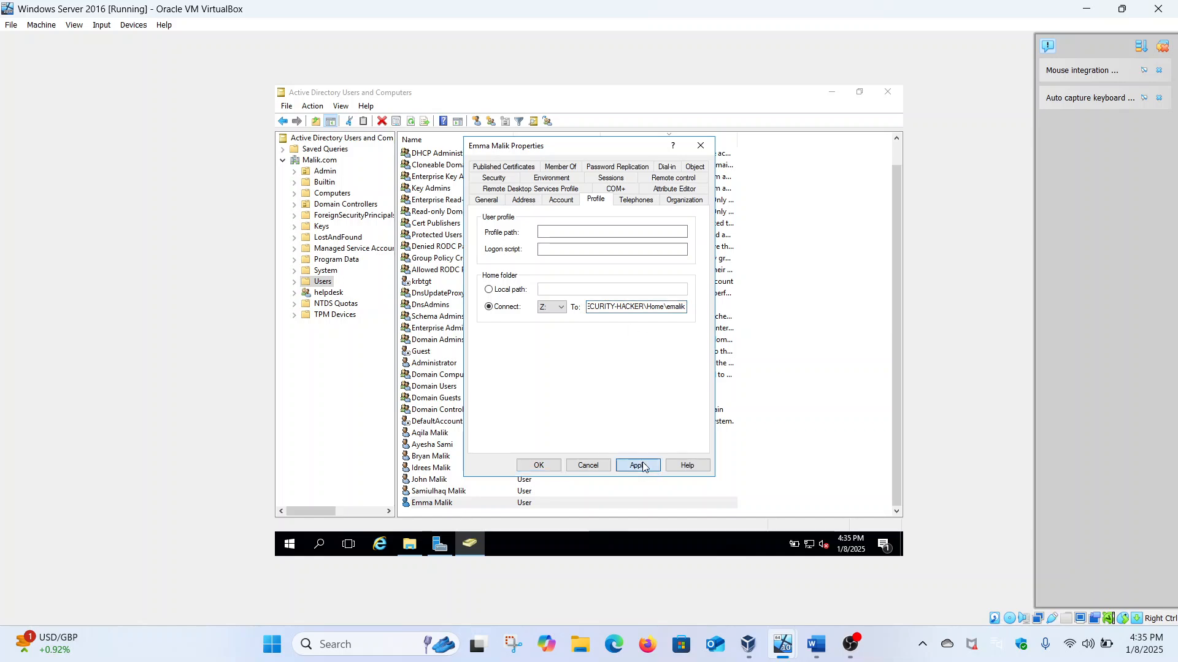
{"action": "left_click", "coordinate": [539, 465]}
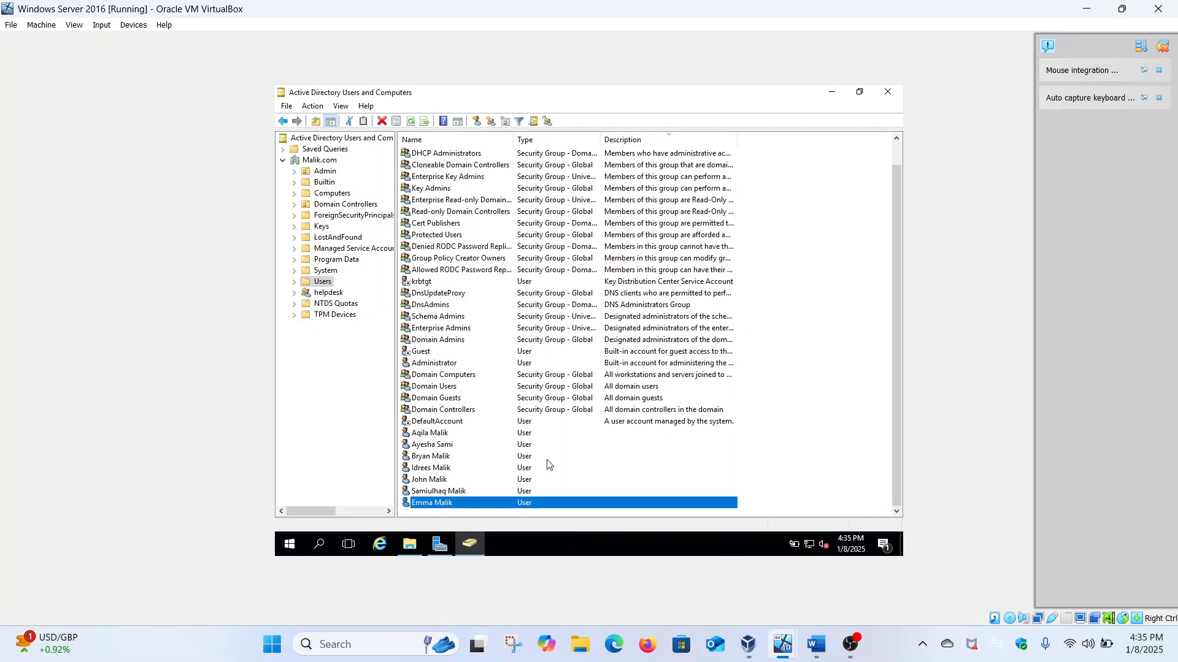
Step: Browse File Explorer to C:\Home to find the new user's subfolder
{"action": "left_click", "coordinate": [410, 544]}
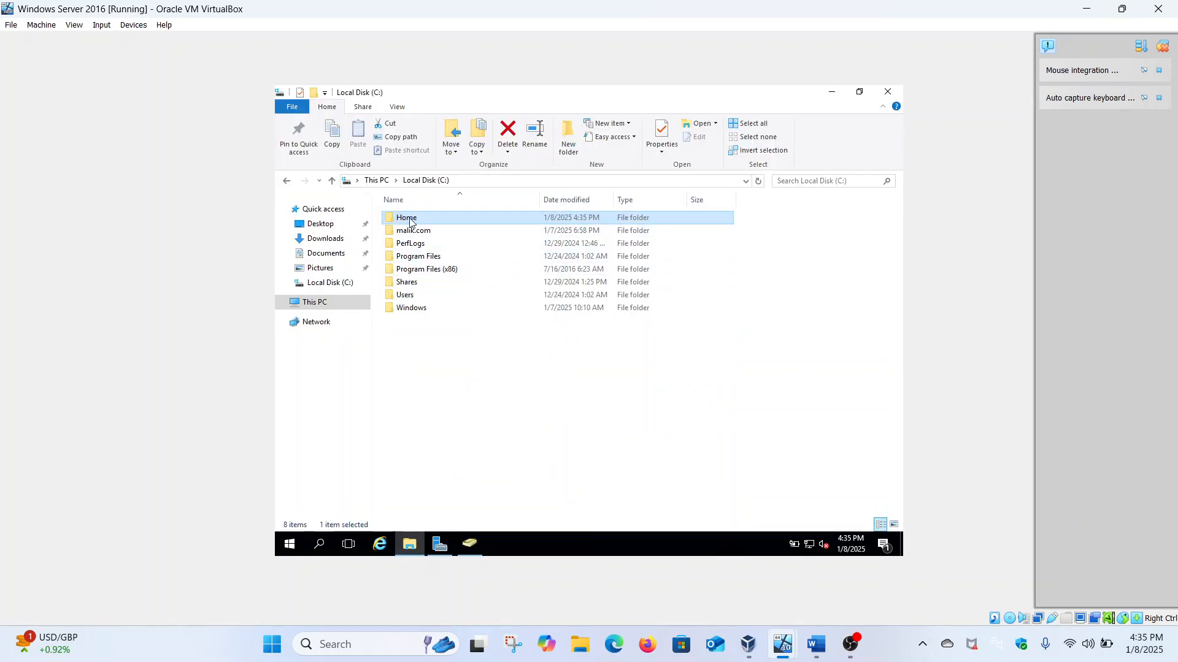
{"action": "left_click", "coordinate": [336, 305]}
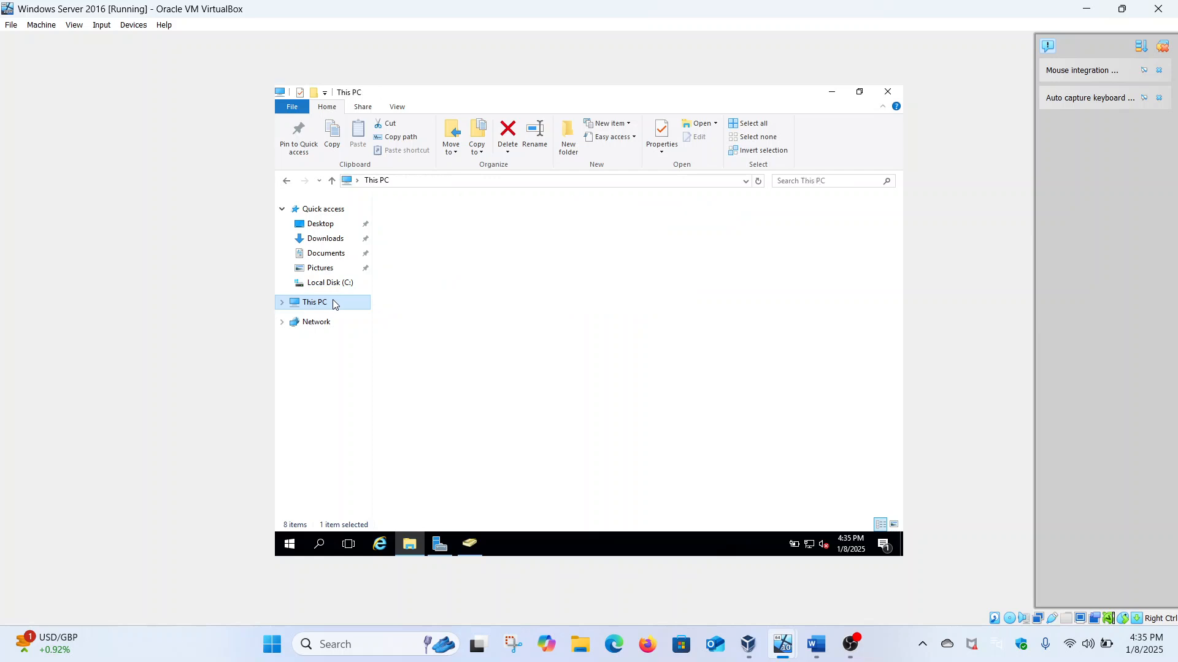
{"action": "double_click", "coordinate": [415, 323]}
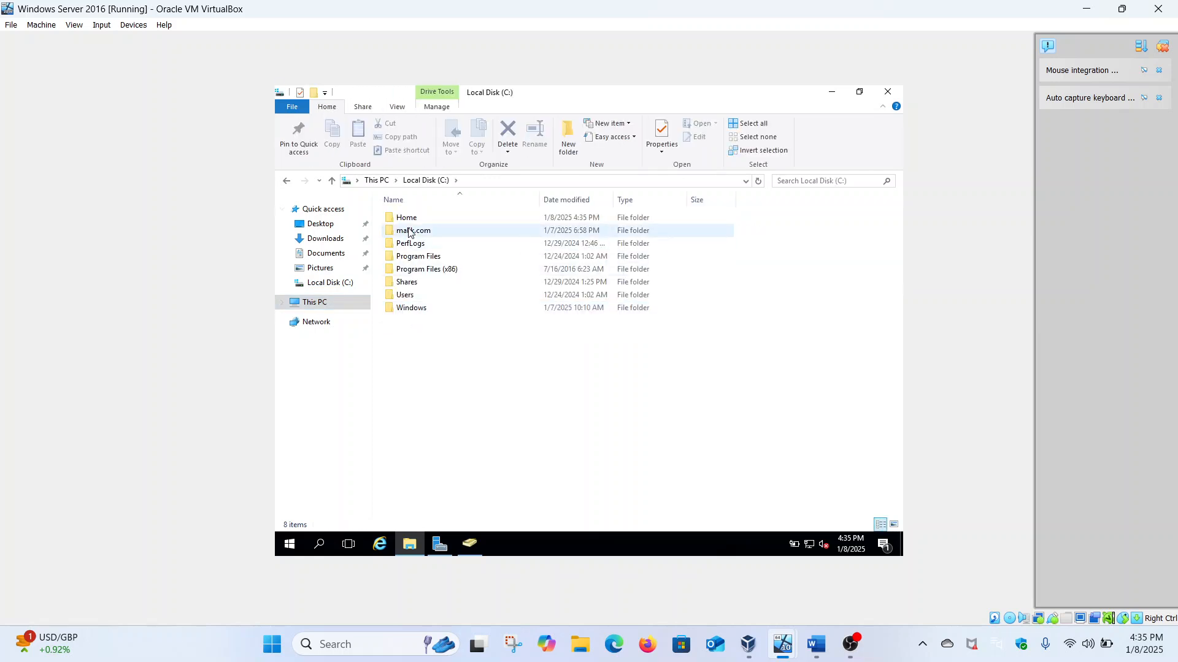
{"action": "double_click", "coordinate": [408, 219]}
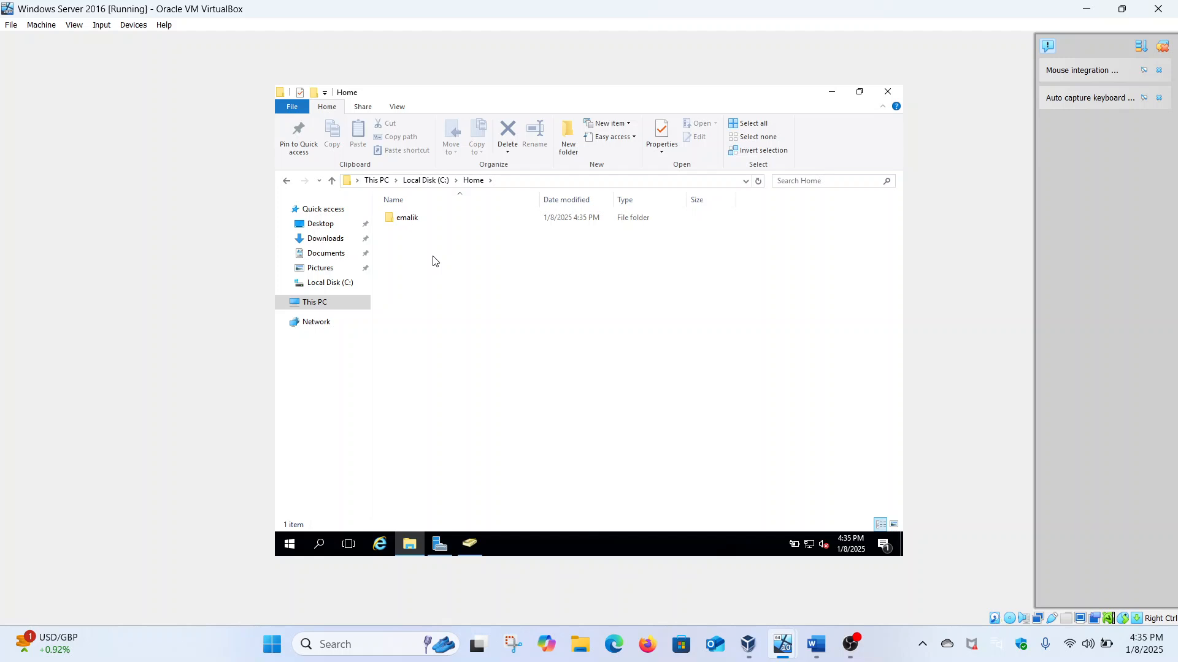
Step: Check the subfolder's Sharing tab shows a network path under \\SECURITY-HACKER\Home, then close its properties
{"action": "left_click", "coordinate": [416, 218]}
{"action": "right_click", "coordinate": [417, 219]}
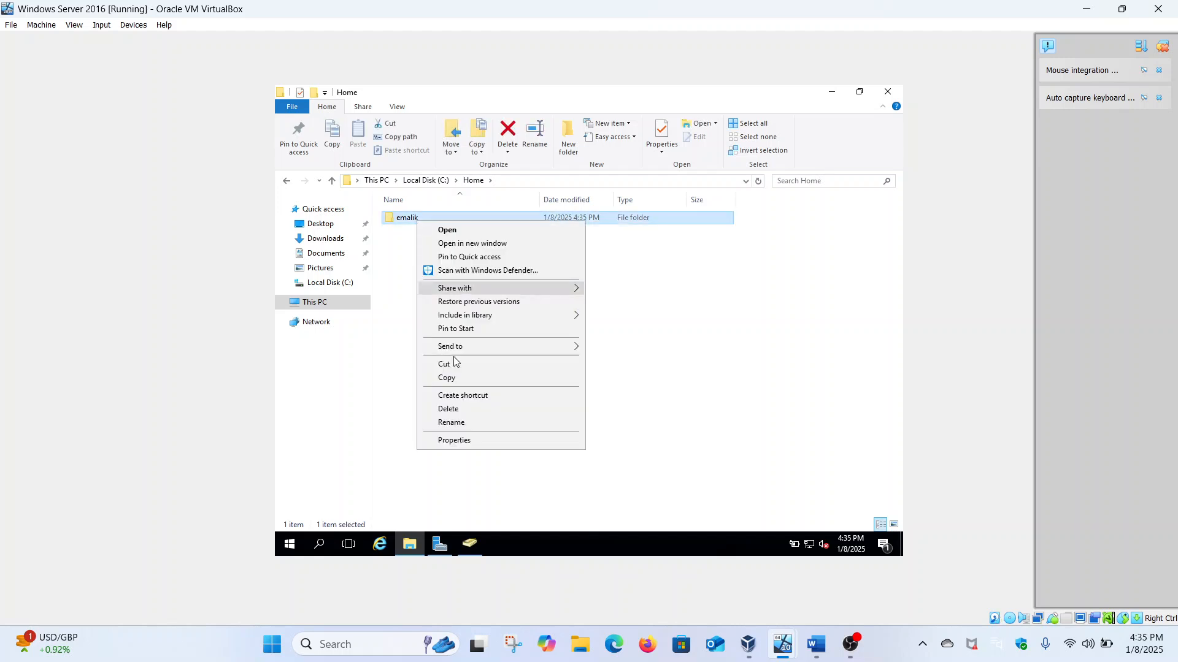
{"action": "left_click", "coordinate": [463, 439]}
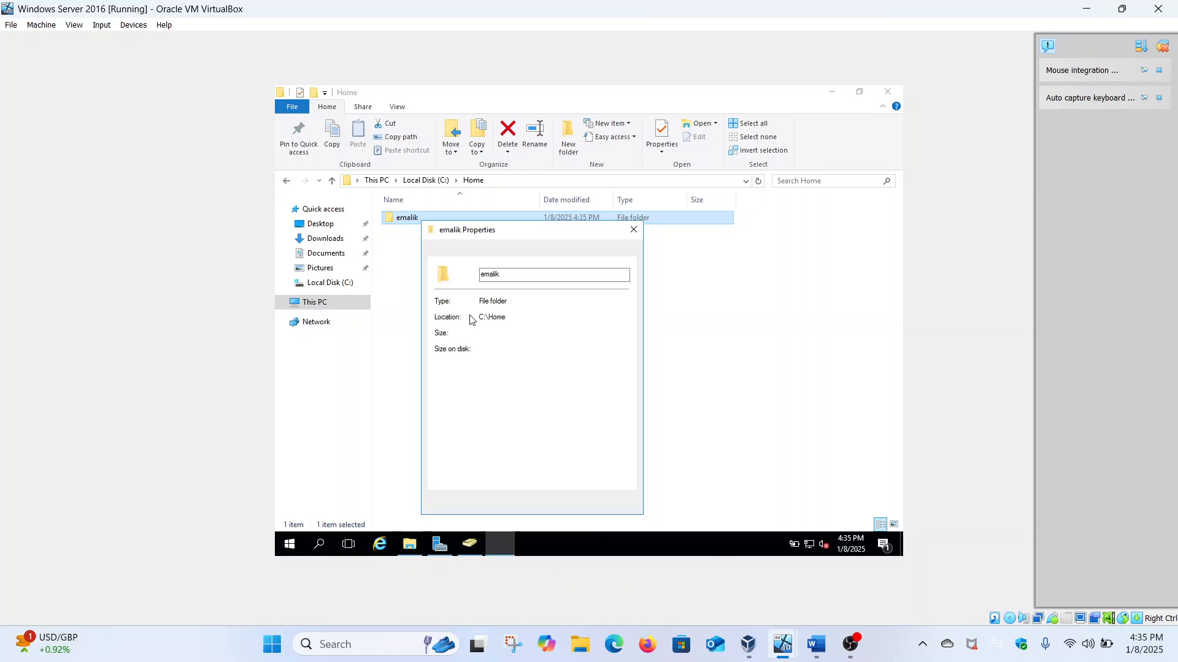
{"action": "left_click", "coordinate": [478, 256]}
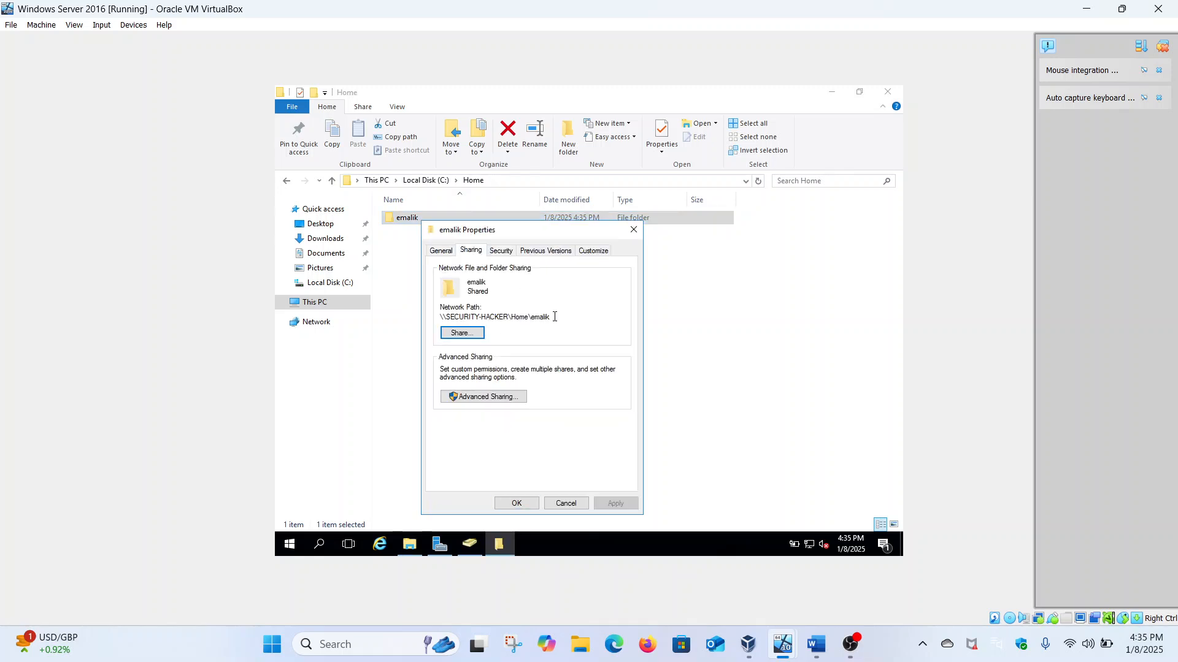
{"action": "left_click_drag", "start_coordinate": [553, 316], "coordinate": [531, 317]}
{"action": "left_click", "coordinate": [566, 314]}
{"action": "left_click", "coordinate": [518, 503]}
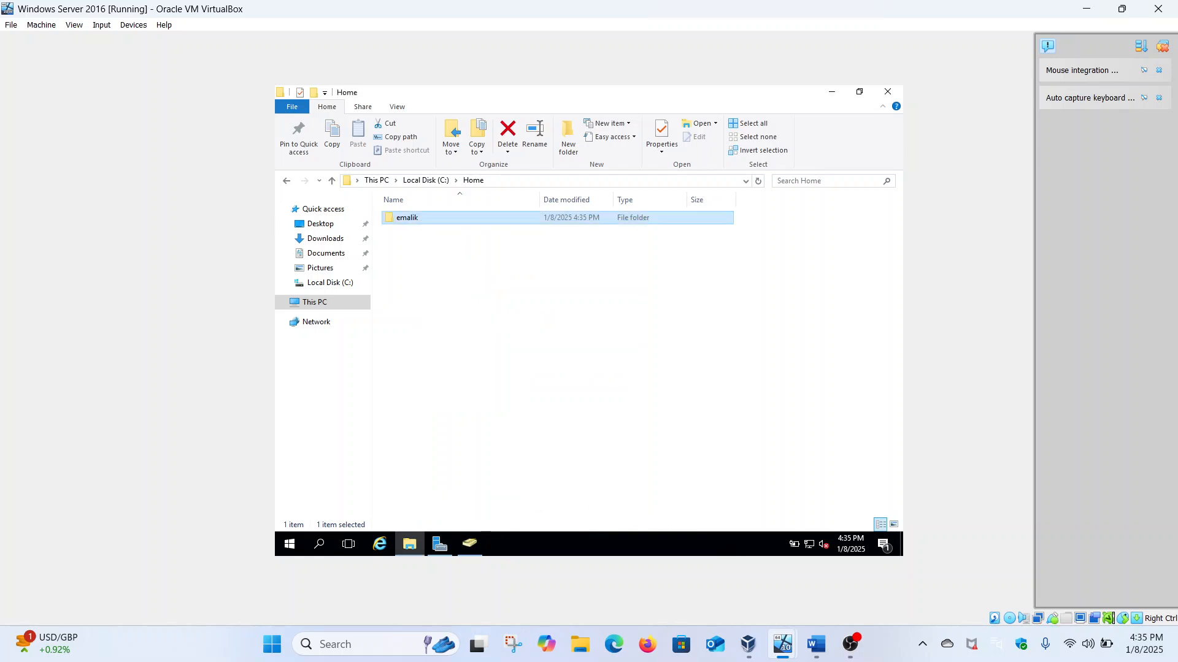
Step: On the Windows 11 client, sign in via Other user with the new domain account and password
{"action": "mouse_move", "coordinate": [782, 641]}
{"action": "left_click", "coordinate": [699, 559]}
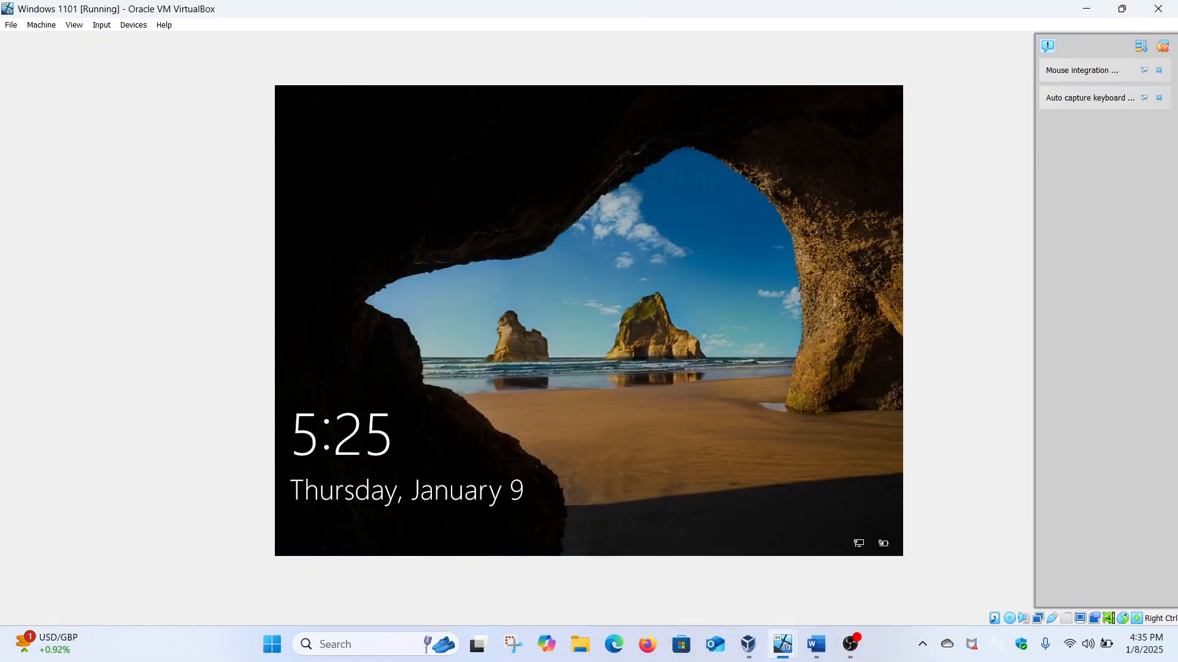
{"action": "left_click", "coordinate": [572, 363]}
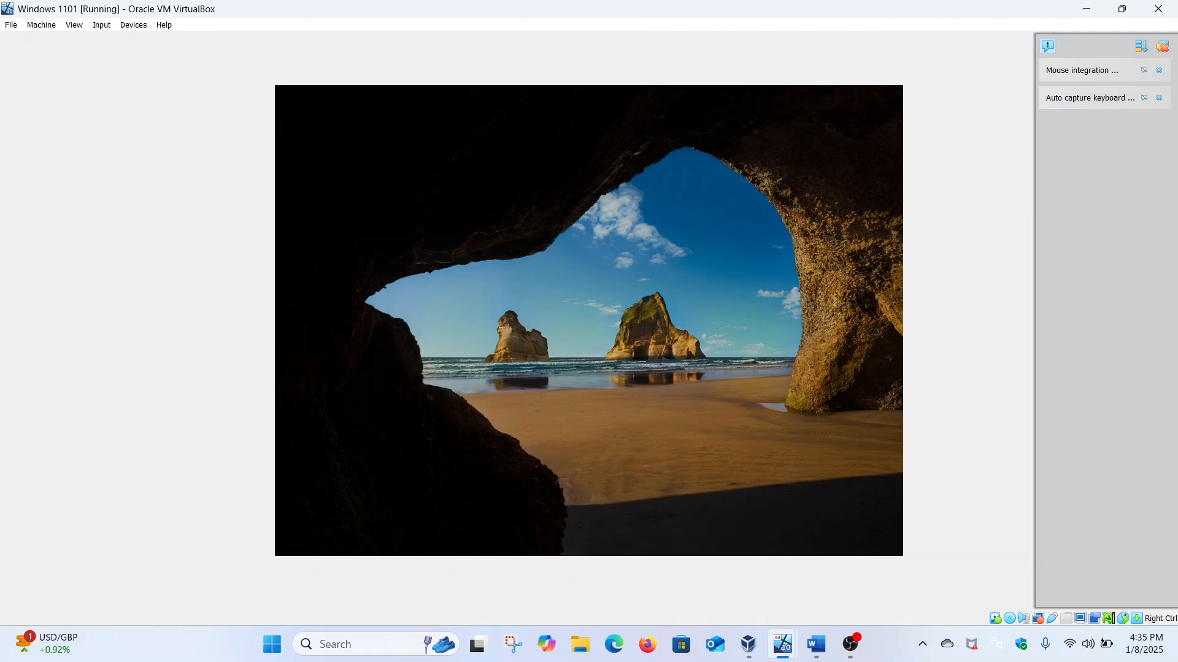
{"action": "left_click", "coordinate": [358, 526]}
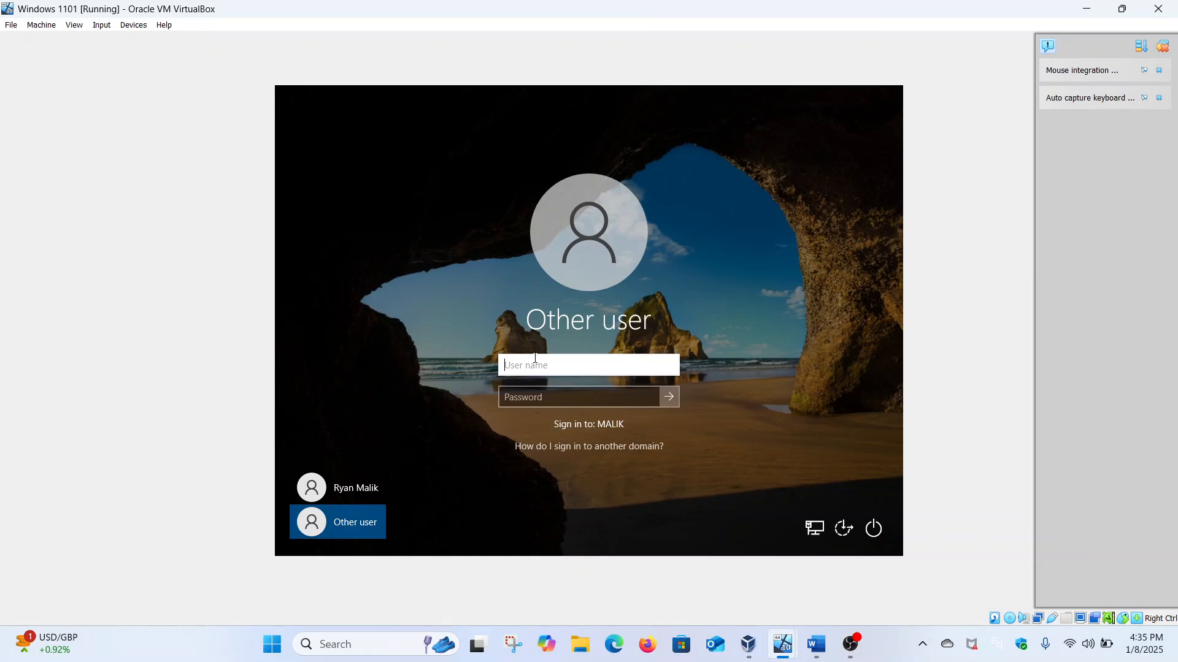
{"action": "left_click", "coordinate": [542, 396]}
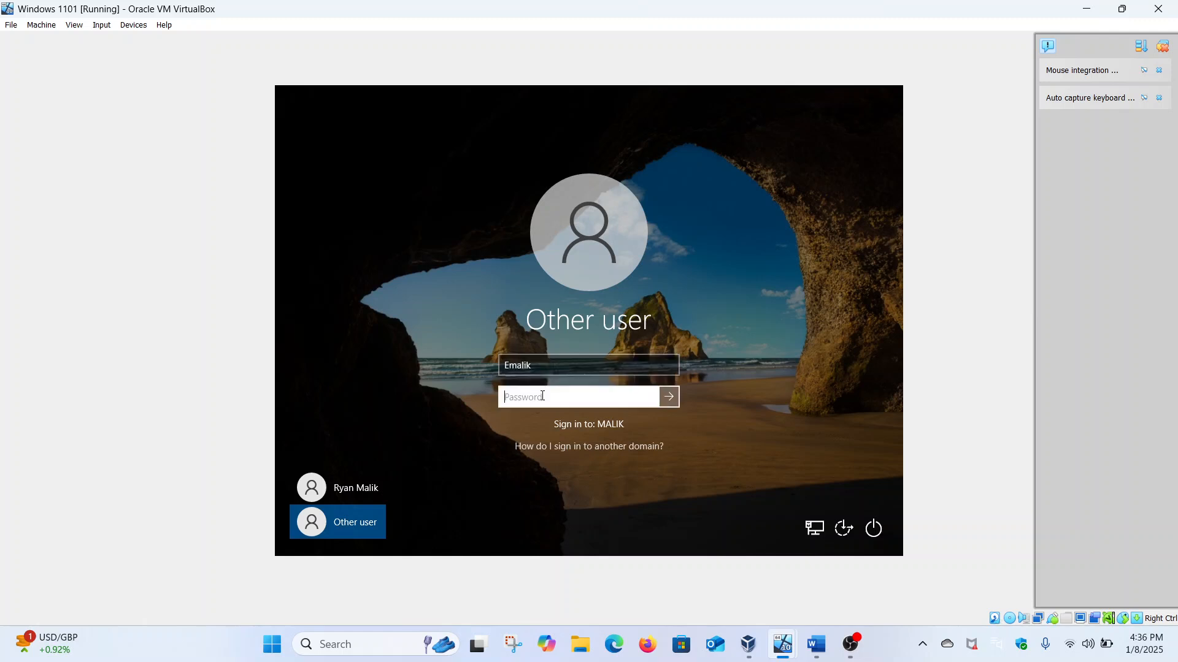
{"action": "type", "text": "**********"}
{"action": "key", "text": "Return"}
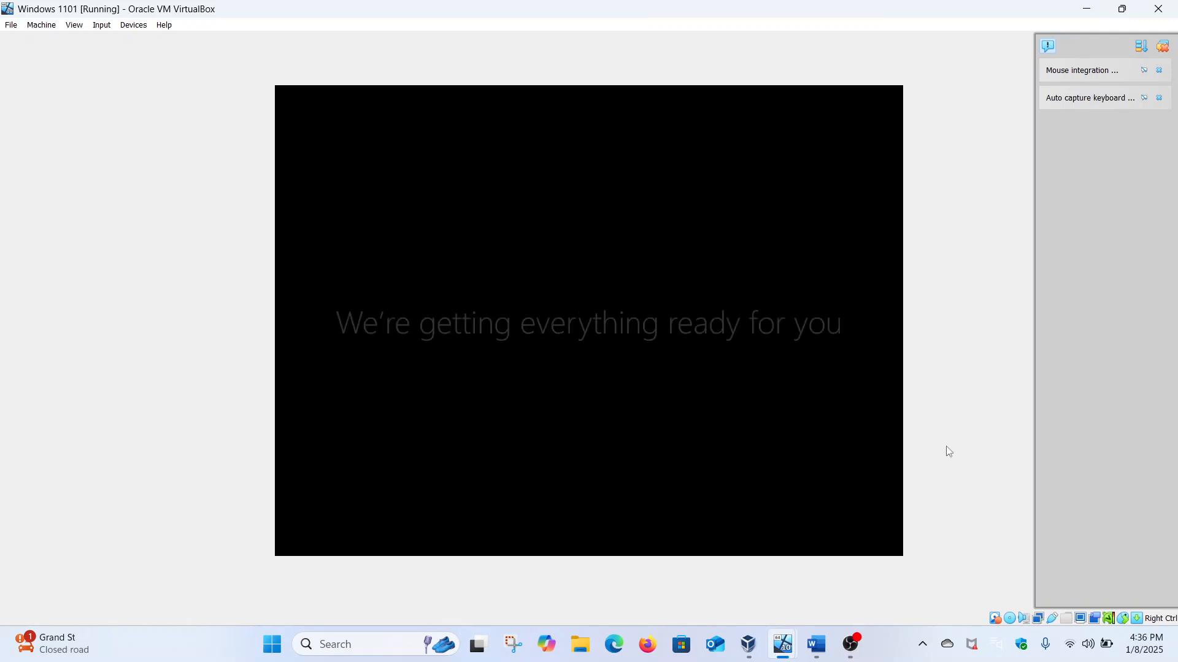
{"action": "mouse_move", "coordinate": [793, 634]}
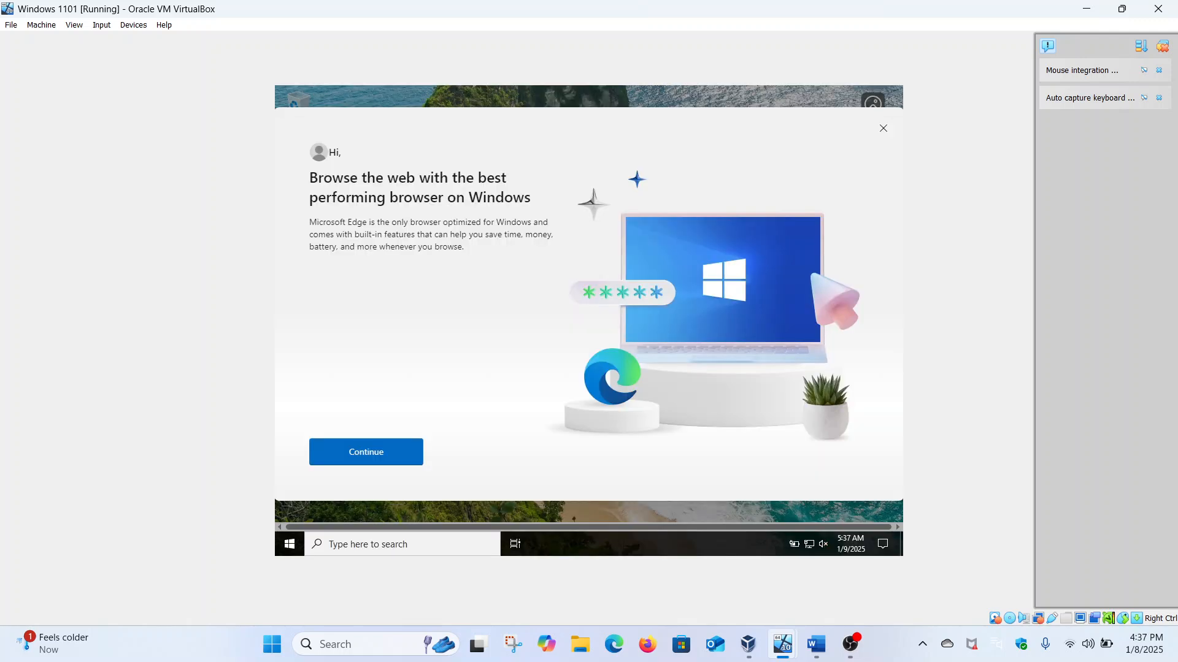
Step: Dismiss the Edge prompt, view the Z: network drive under This PC, then return to the Word notes
{"action": "left_click", "coordinate": [884, 130]}
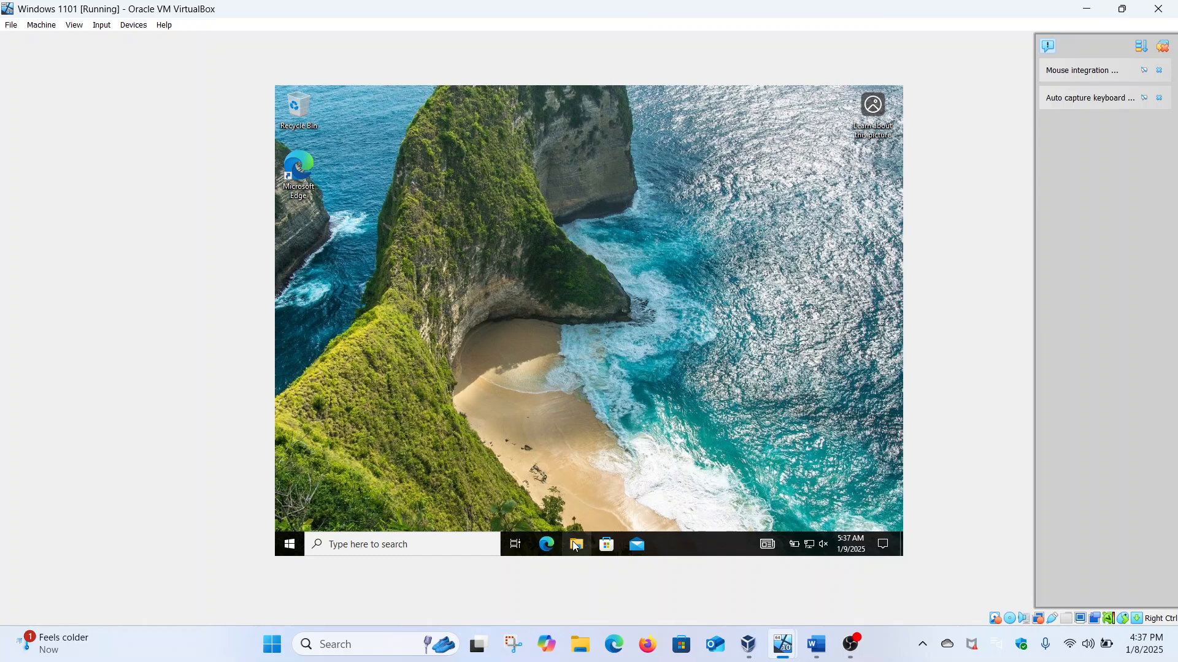
{"action": "left_click", "coordinate": [575, 545]}
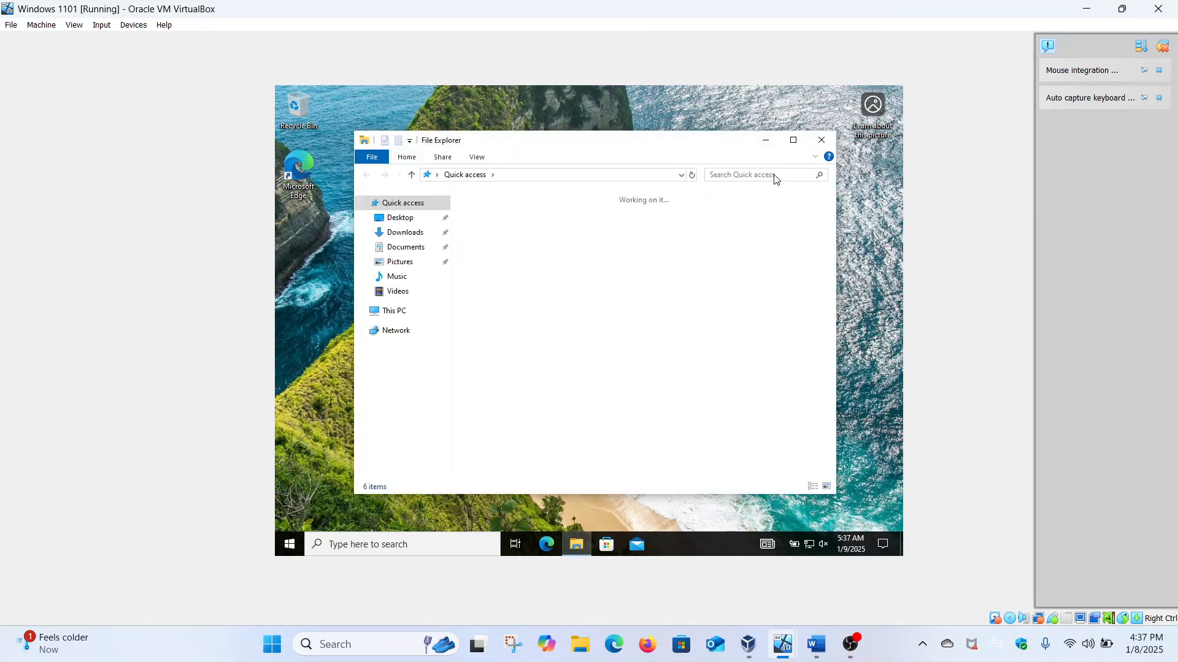
{"action": "left_click", "coordinate": [793, 140]}
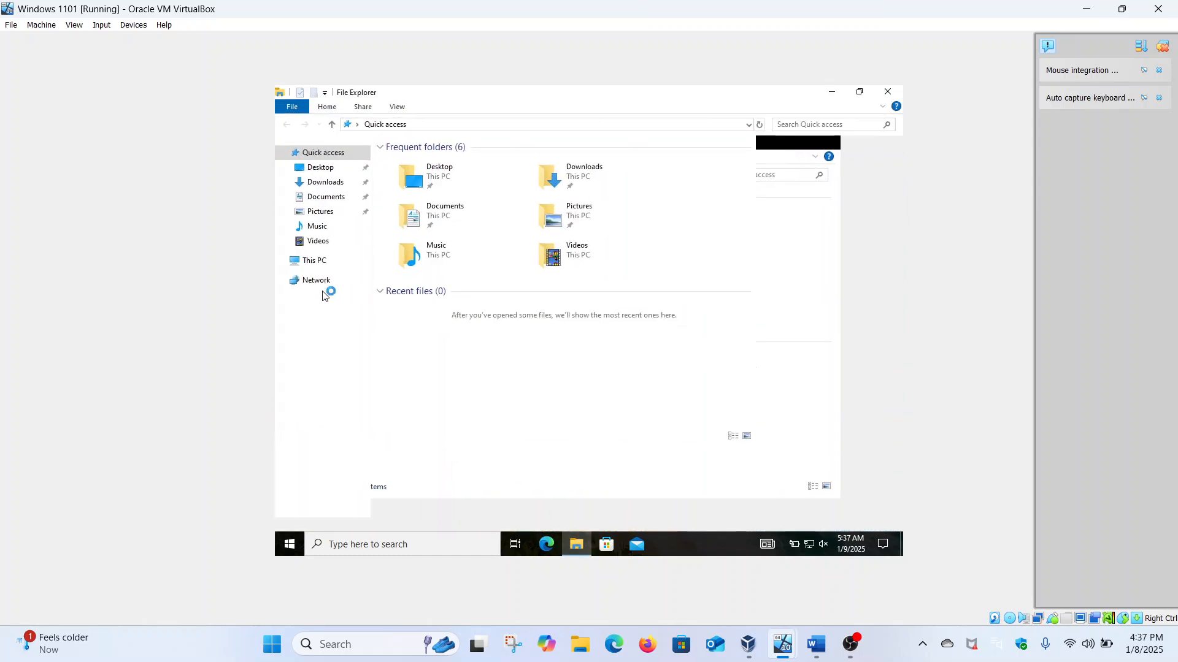
{"action": "left_click", "coordinate": [324, 261]}
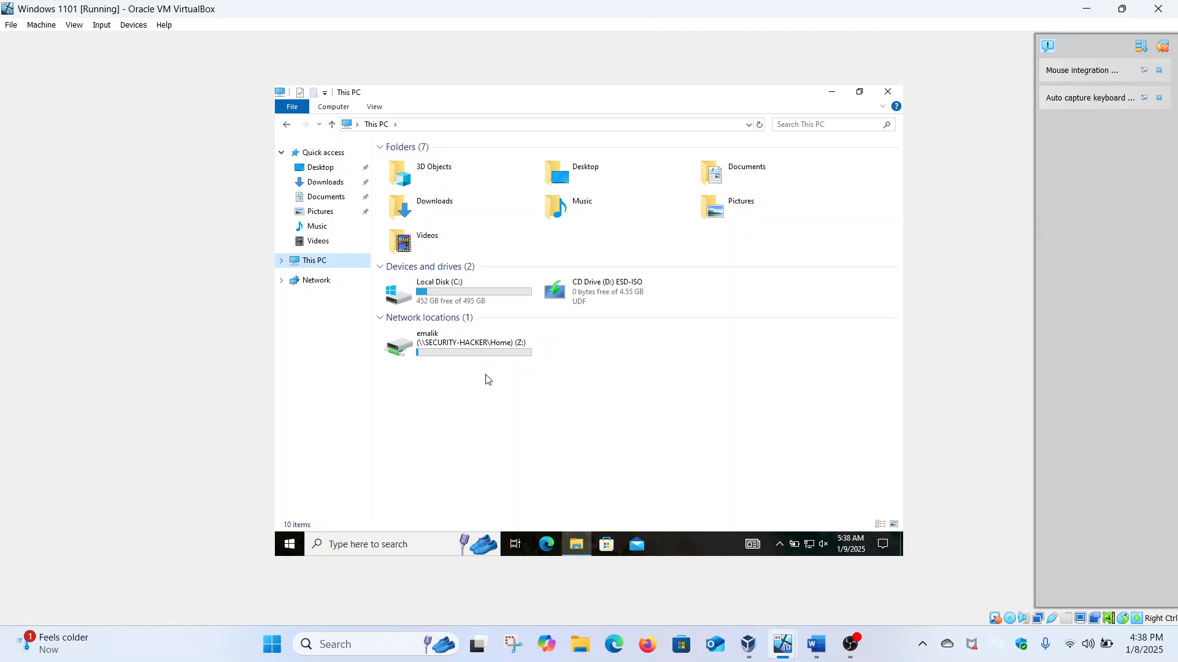
{"action": "left_click", "coordinate": [815, 638]}
{"action": "left_click_drag", "start_coordinate": [730, 476], "coordinate": [293, 248]}
Step: Sign the user out of the Windows 11 client from Start, then go back to the Server 2016 VM
{"action": "left_click", "coordinate": [720, 446]}
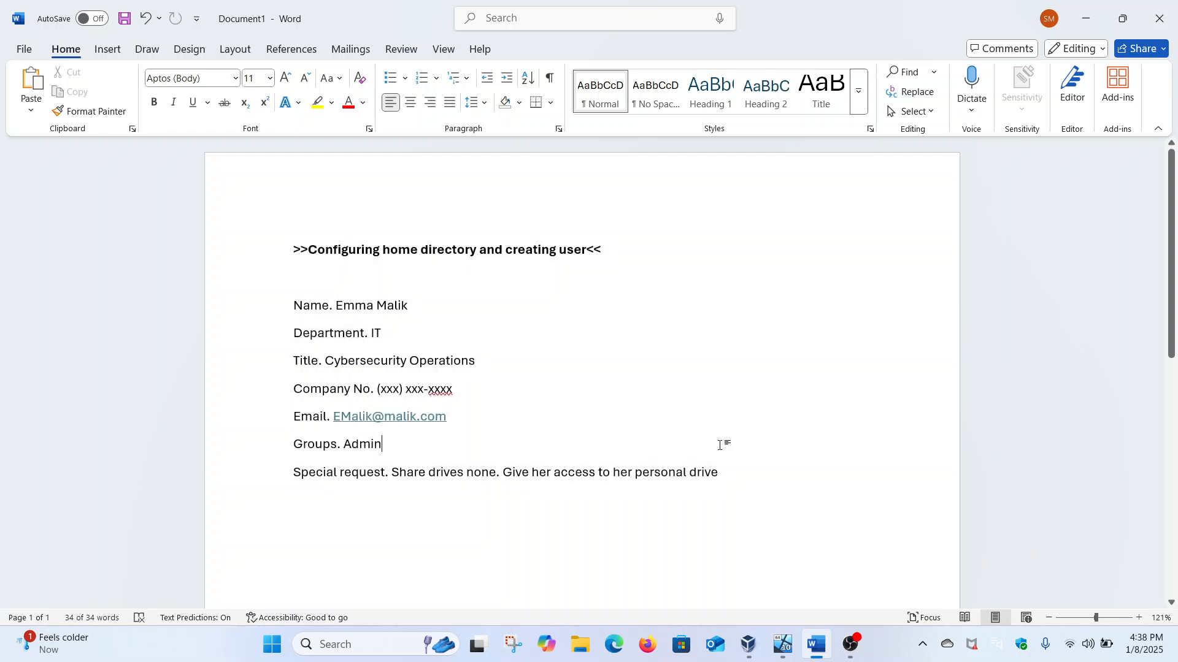
{"action": "mouse_move", "coordinate": [783, 644]}
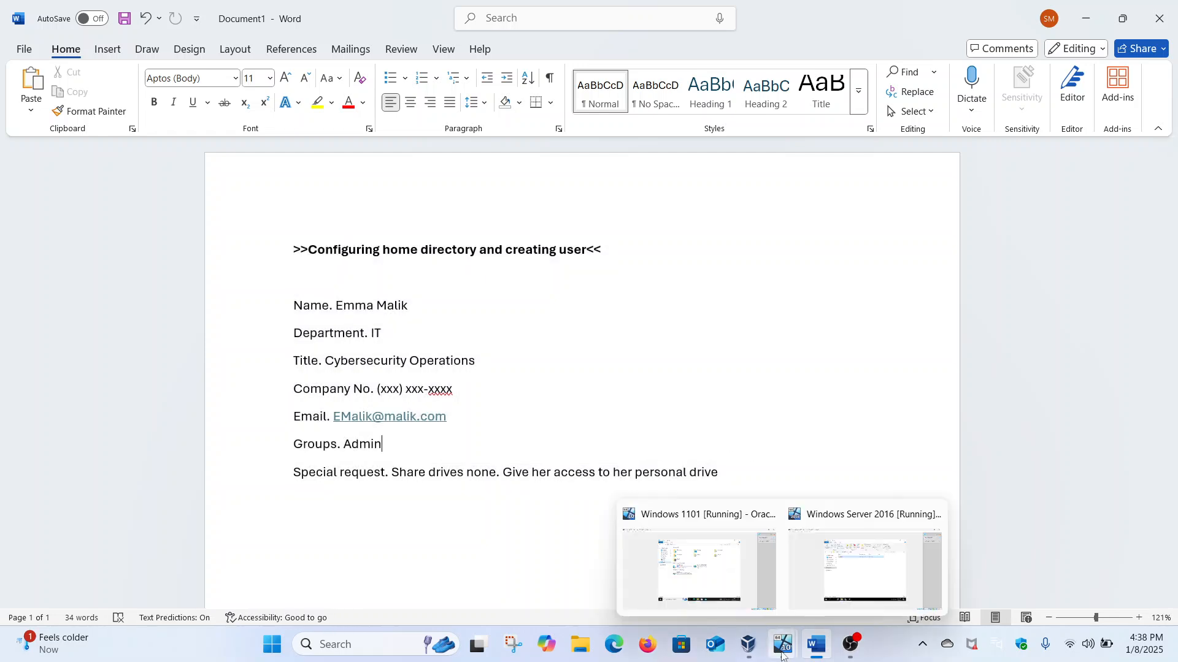
{"action": "left_click", "coordinate": [763, 592]}
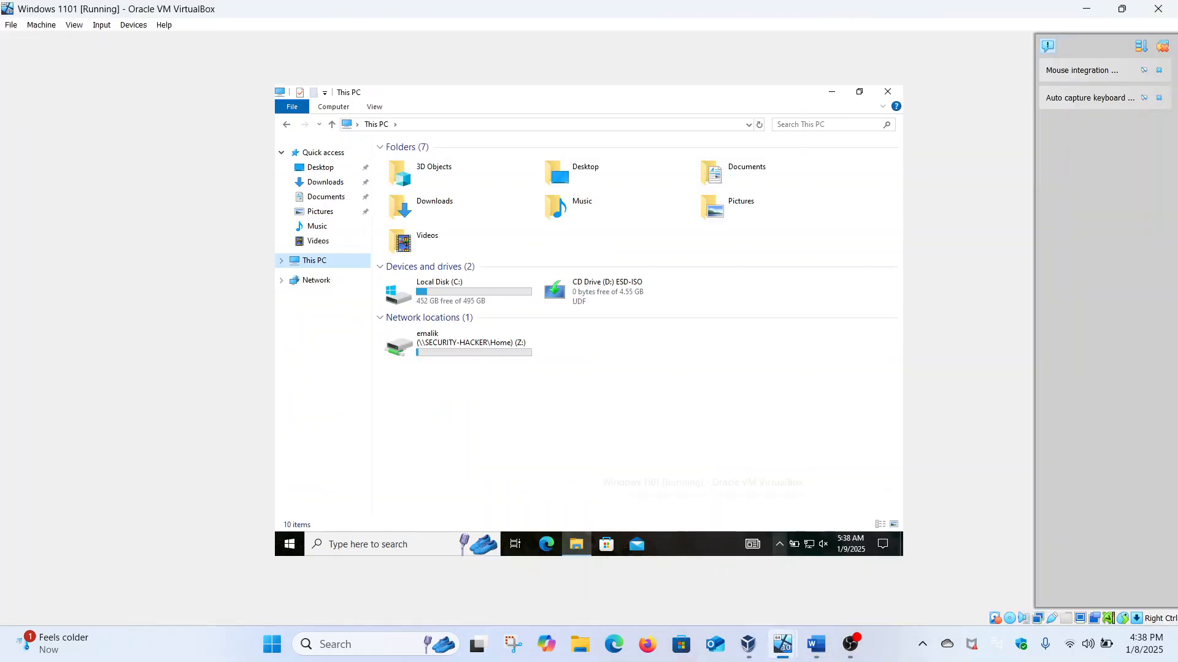
{"action": "left_click", "coordinate": [300, 544]}
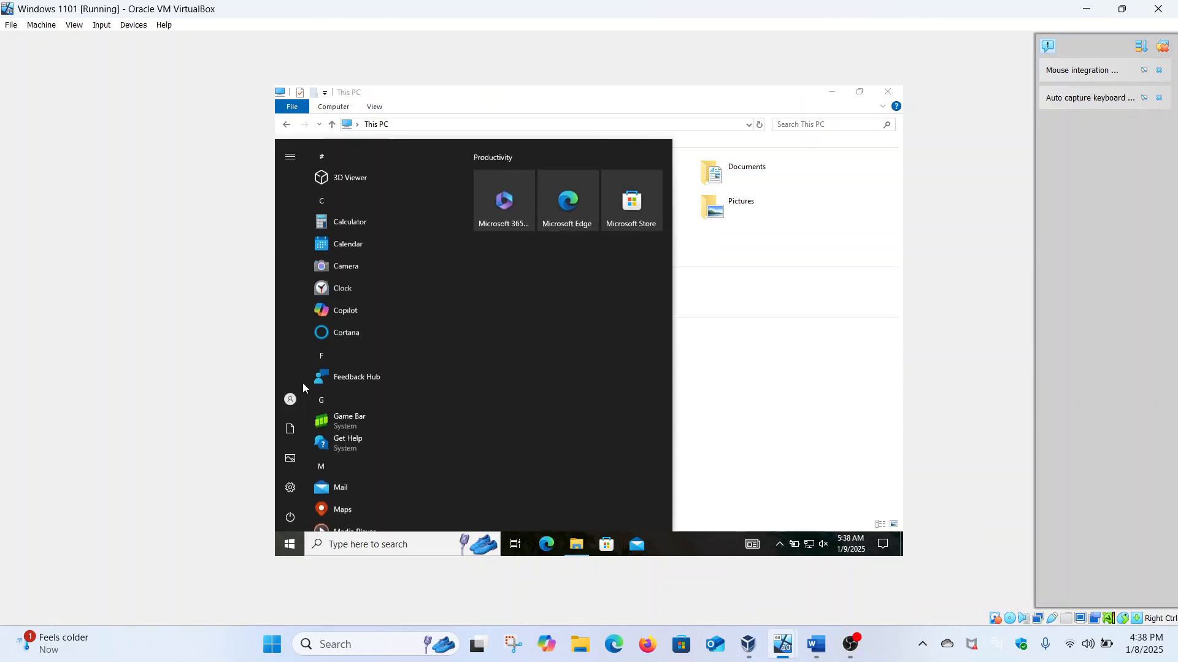
{"action": "mouse_move", "coordinate": [293, 400]}
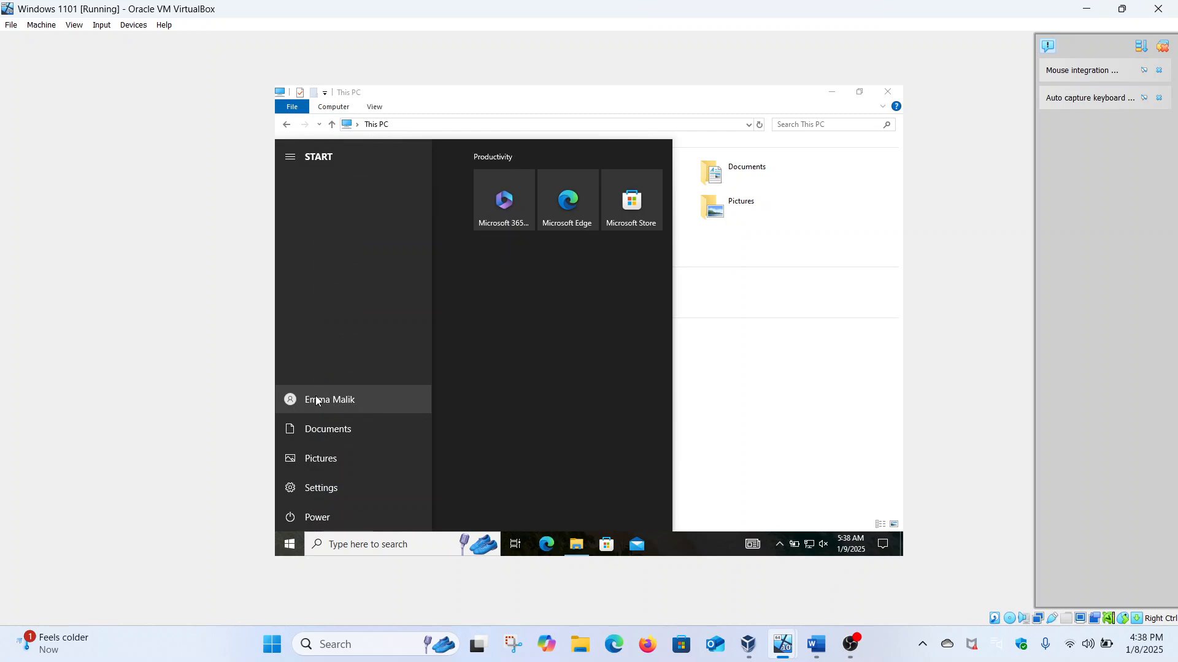
{"action": "left_click", "coordinate": [316, 396]}
{"action": "left_click", "coordinate": [319, 347]}
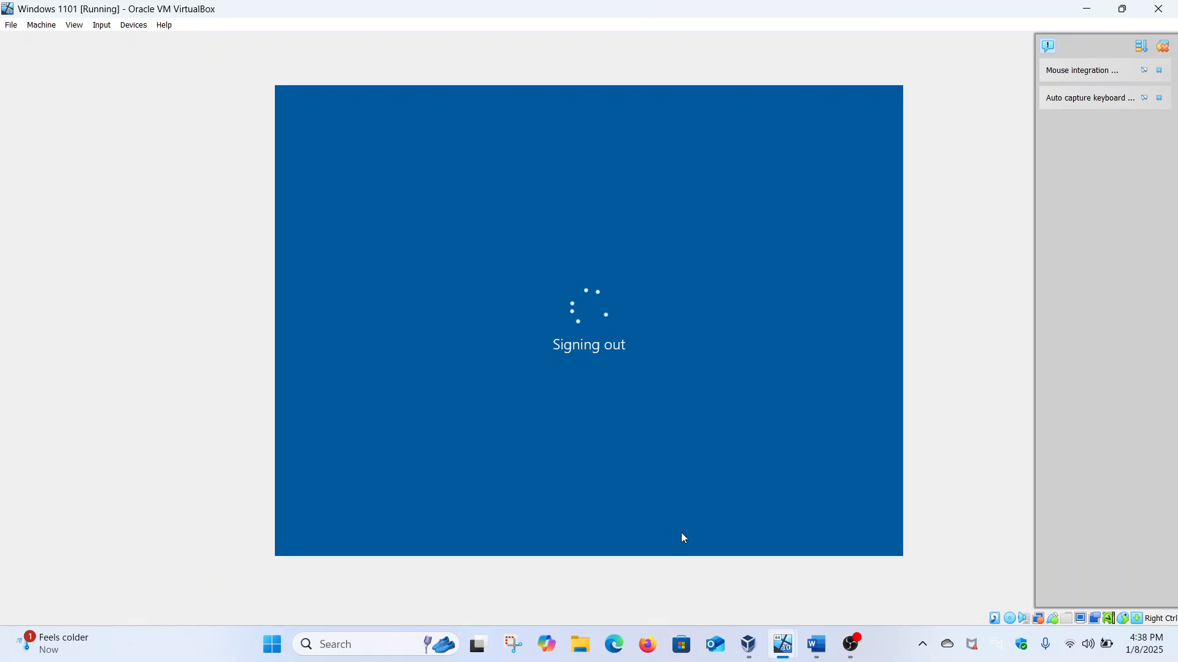
{"action": "mouse_move", "coordinate": [811, 648]}
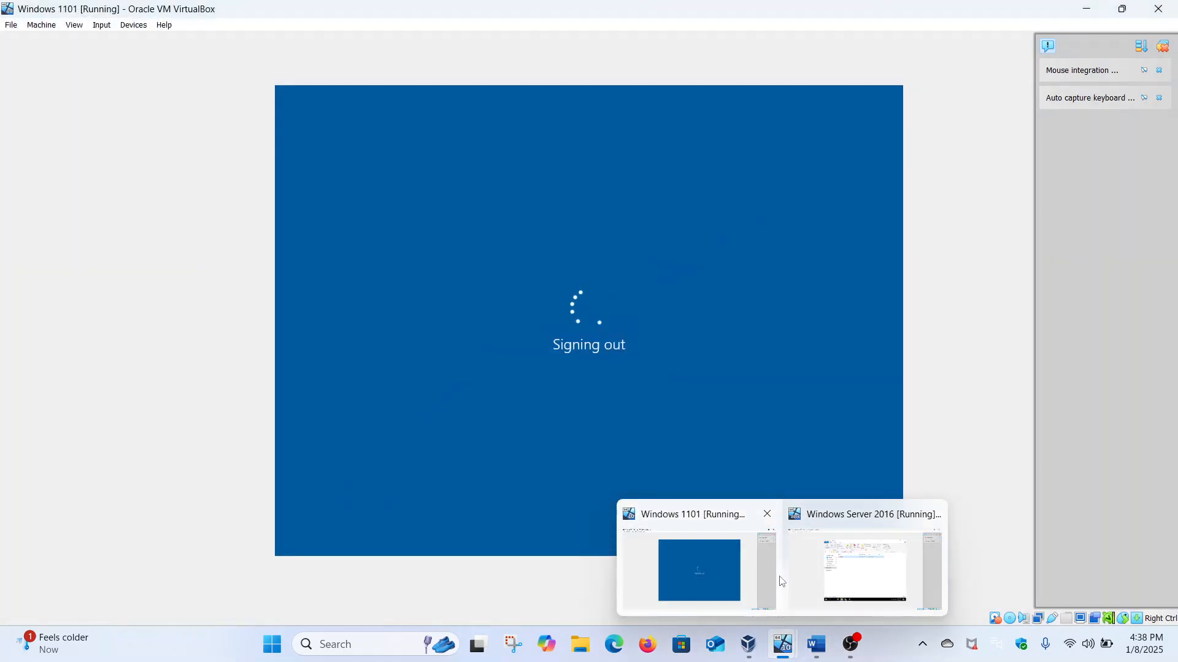
{"action": "left_click", "coordinate": [803, 577]}
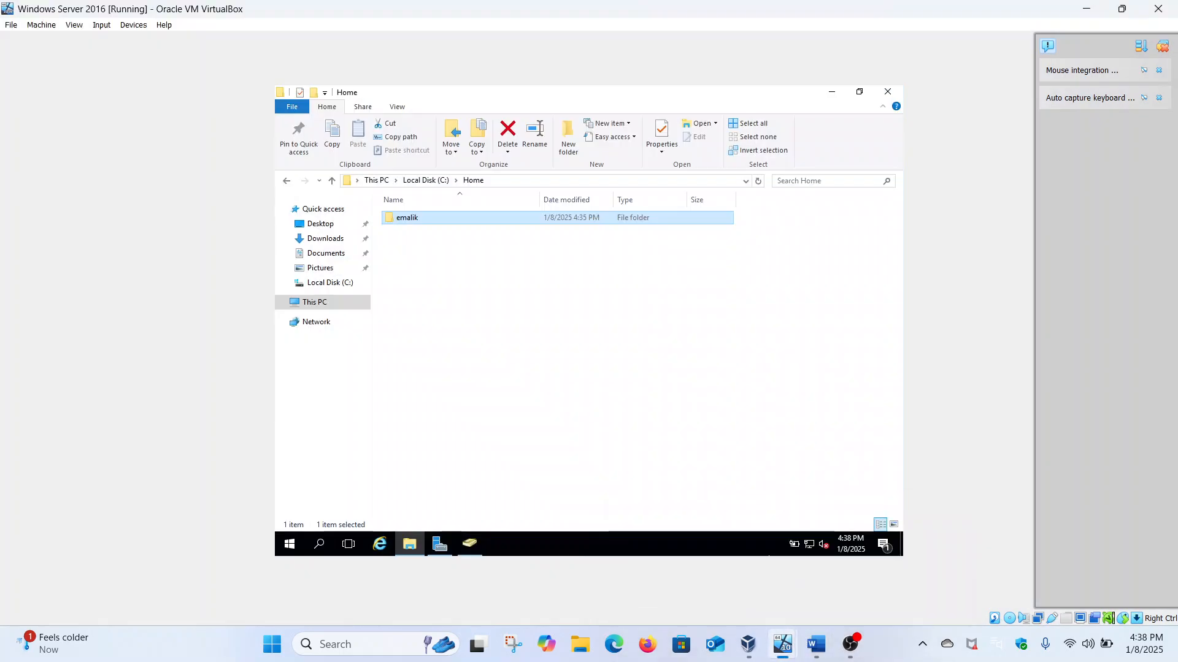
Step: Close the Home window and start a new user in Malik.com/Users, entering her names and logon name
{"action": "left_click", "coordinate": [887, 93]}
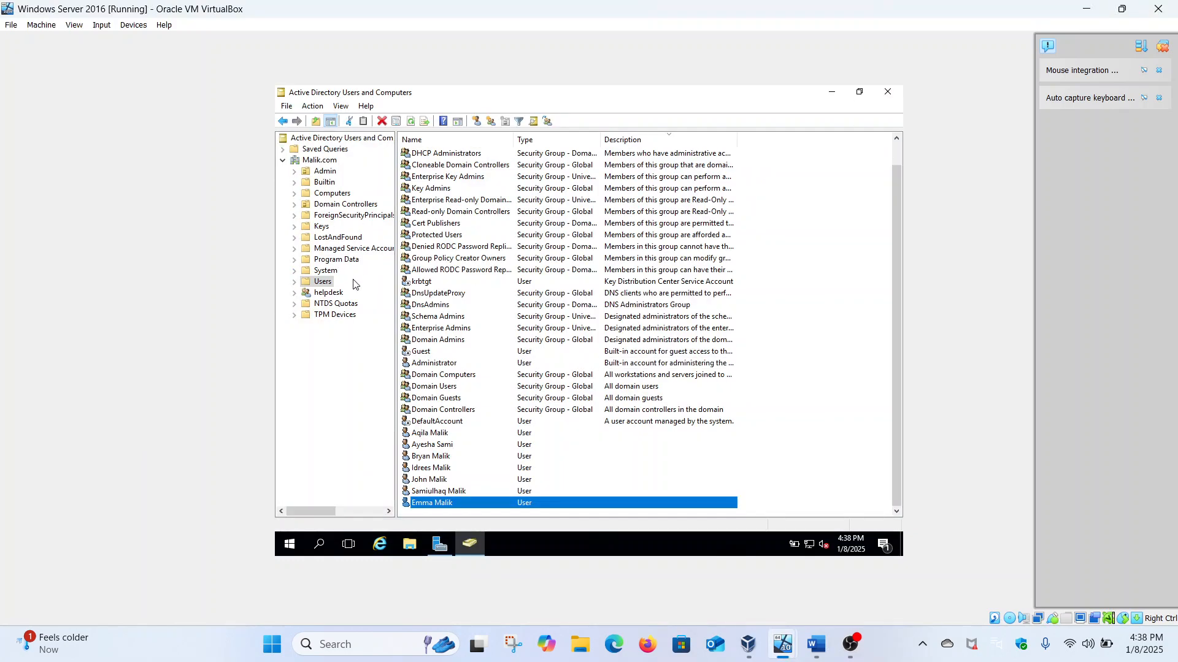
{"action": "right_click", "coordinate": [321, 288]}
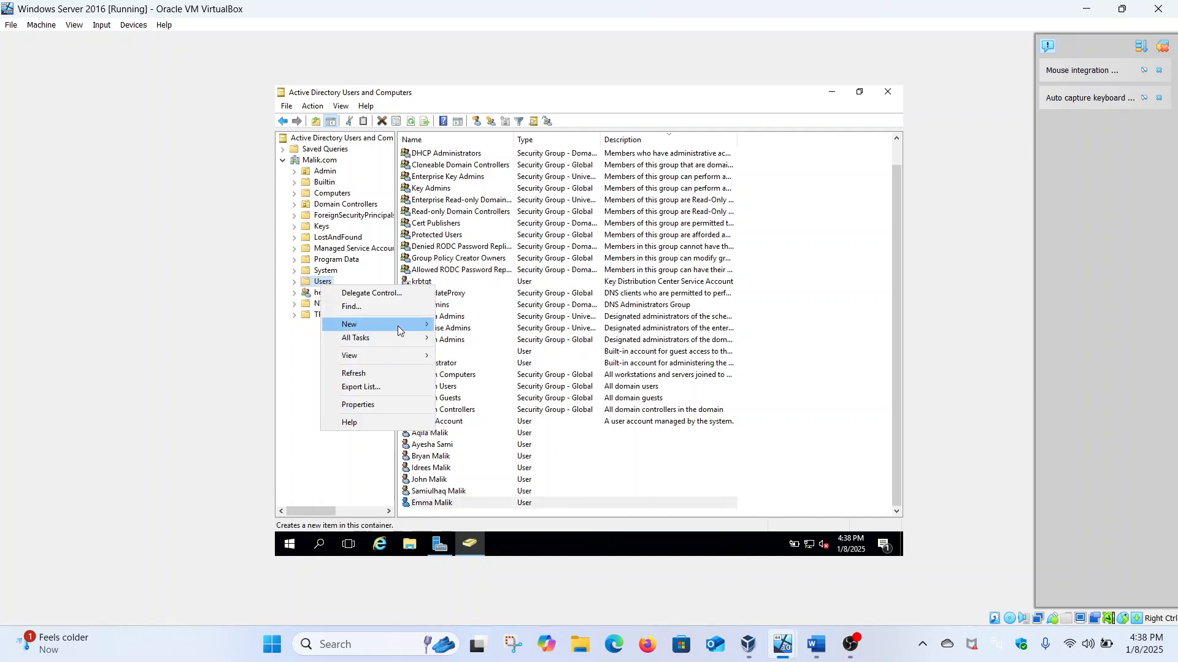
{"action": "mouse_move", "coordinate": [400, 331]}
{"action": "left_click", "coordinate": [461, 459]}
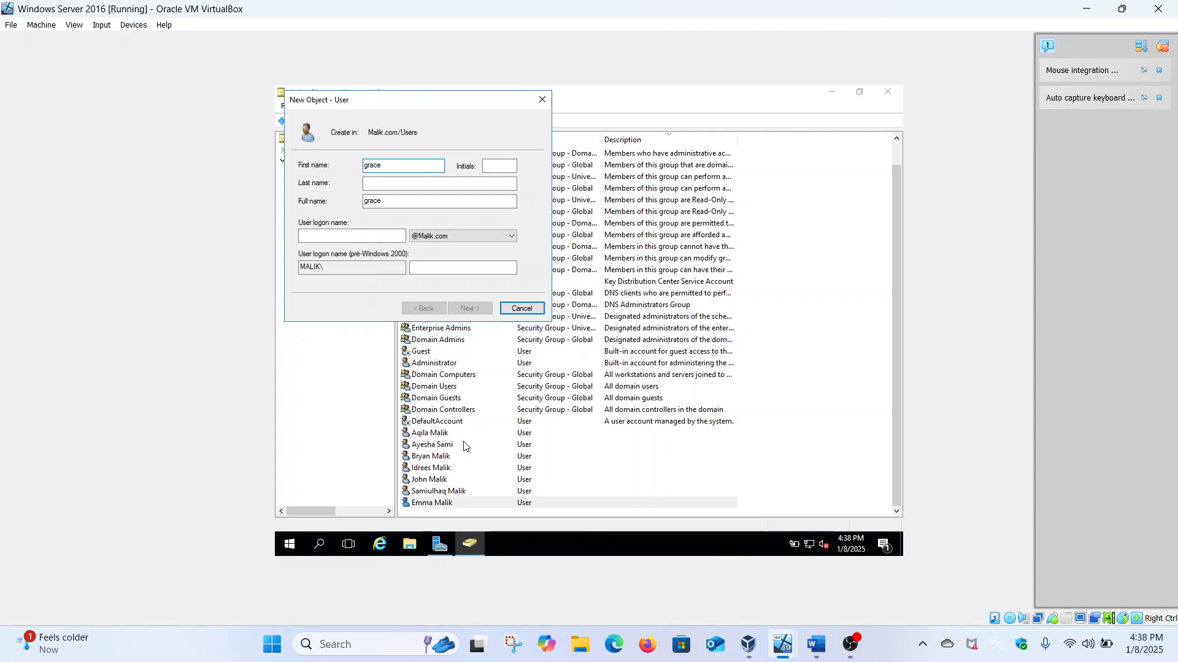
{"action": "left_click", "coordinate": [414, 181]}
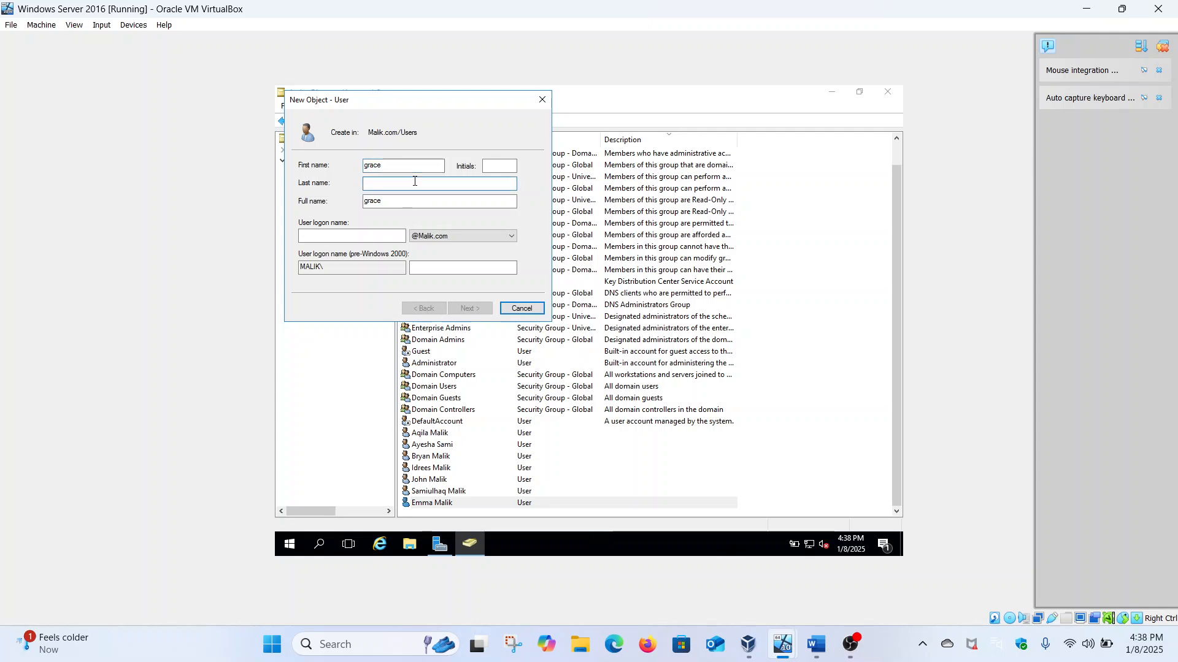
{"action": "left_click", "coordinate": [376, 235]}
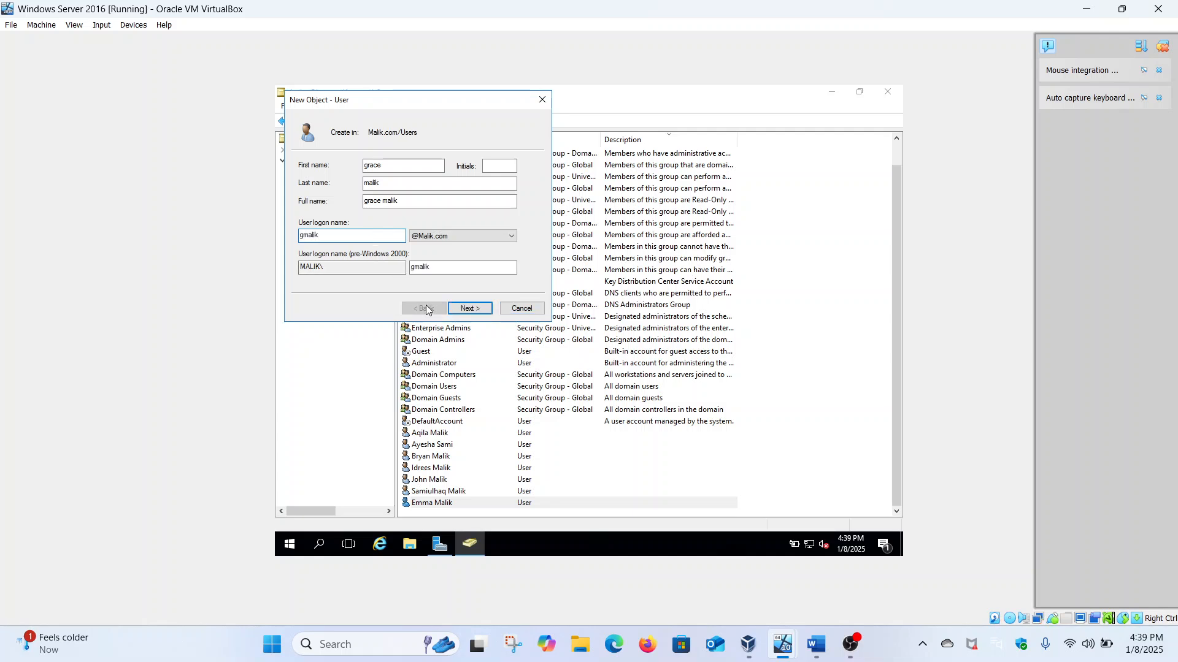
Step: Untick must-change-password at next logon, enter and confirm the password, and reach the summary page
{"action": "left_click", "coordinate": [468, 308]}
{"action": "left_click", "coordinate": [384, 204]}
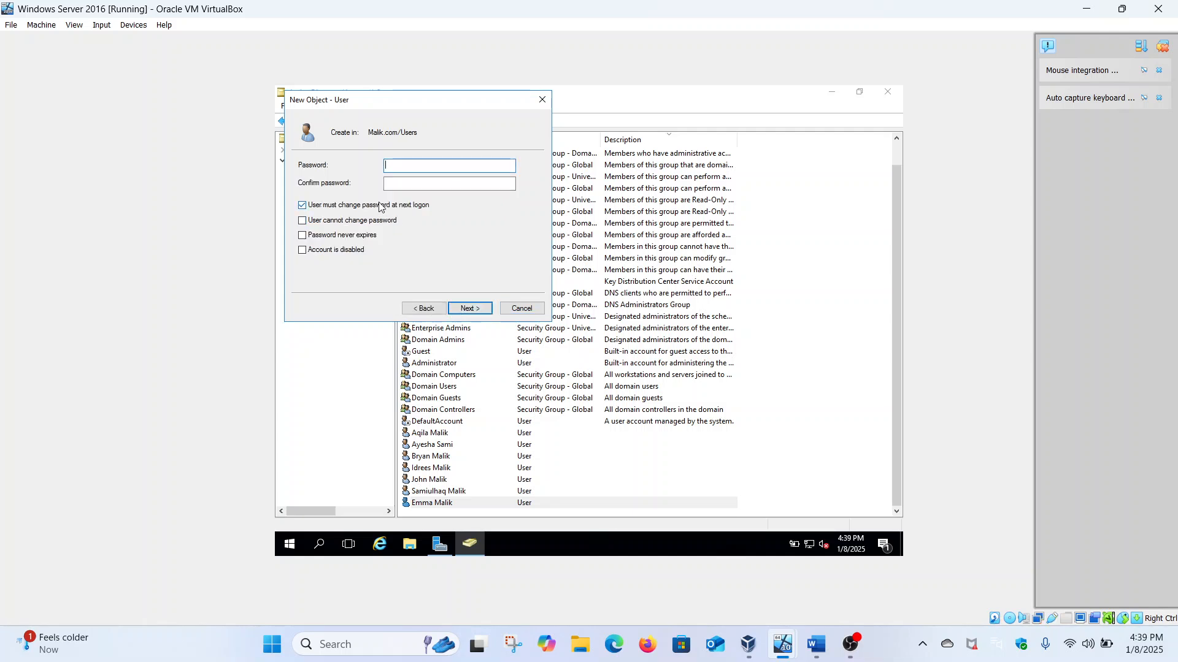
{"action": "left_click", "coordinate": [411, 169]}
{"action": "type", "text": "Passwor"}
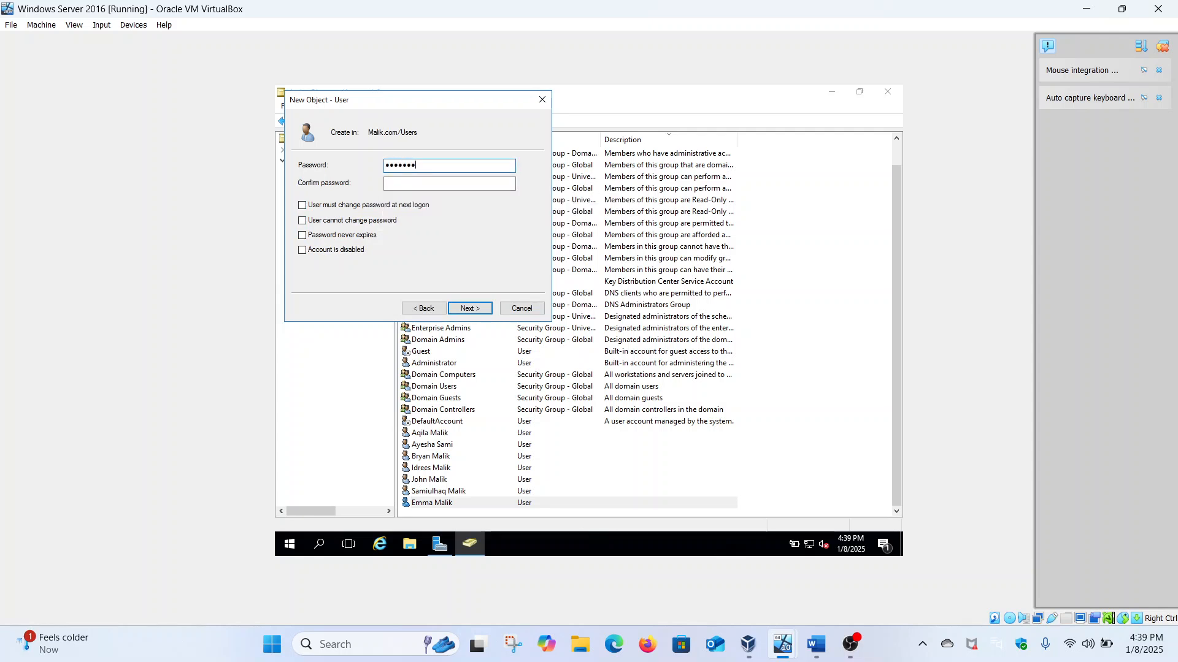
{"action": "left_click", "coordinate": [396, 184]}
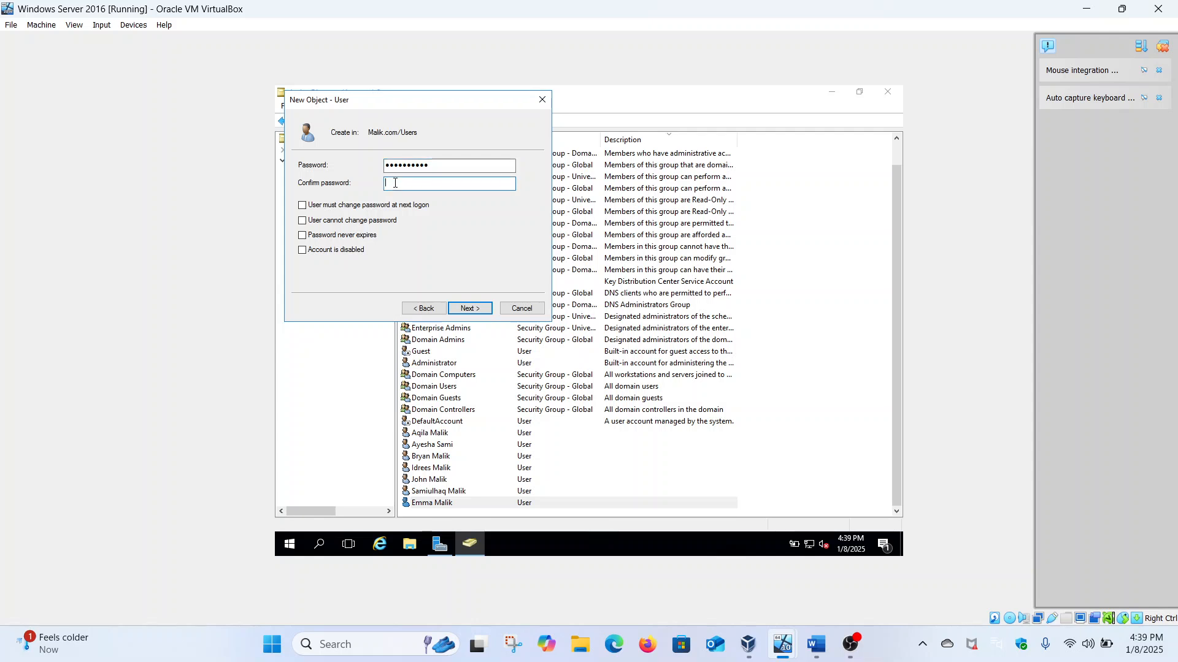
{"action": "type", "text": "Passw"}
{"action": "left_click", "coordinate": [471, 308]}
Step: Finish creating the account and display the Users container contents
{"action": "left_click", "coordinate": [471, 310]}
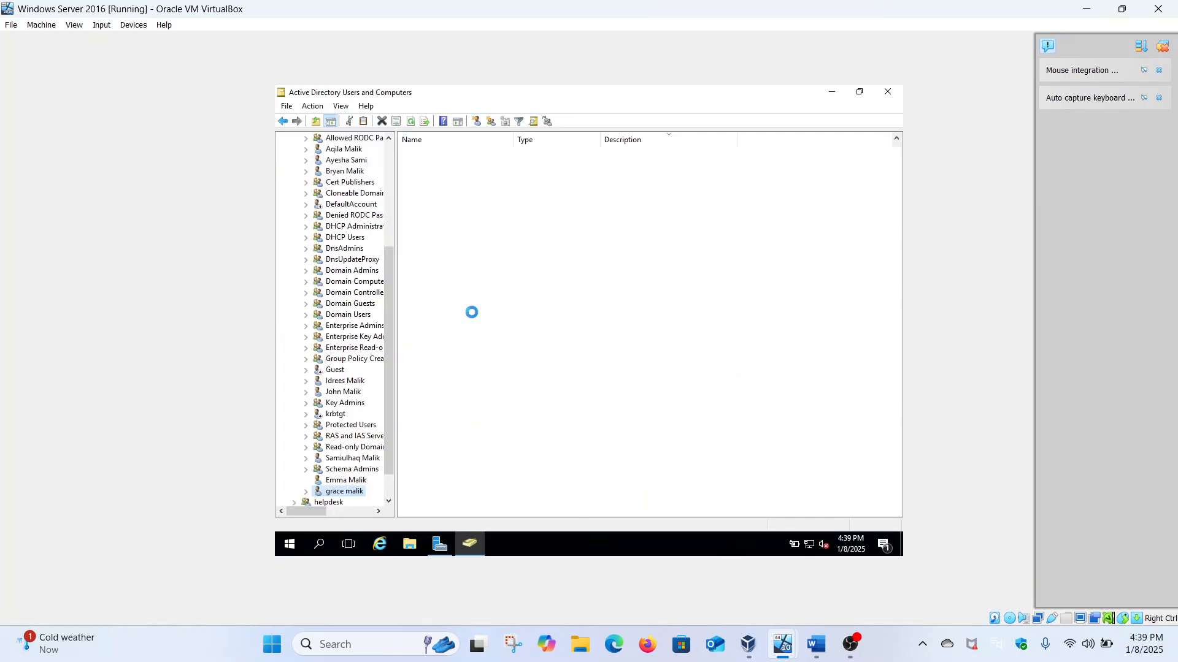
{"action": "scroll", "coordinate": [338, 244], "scroll_direction": "up", "scroll_amount": 3}
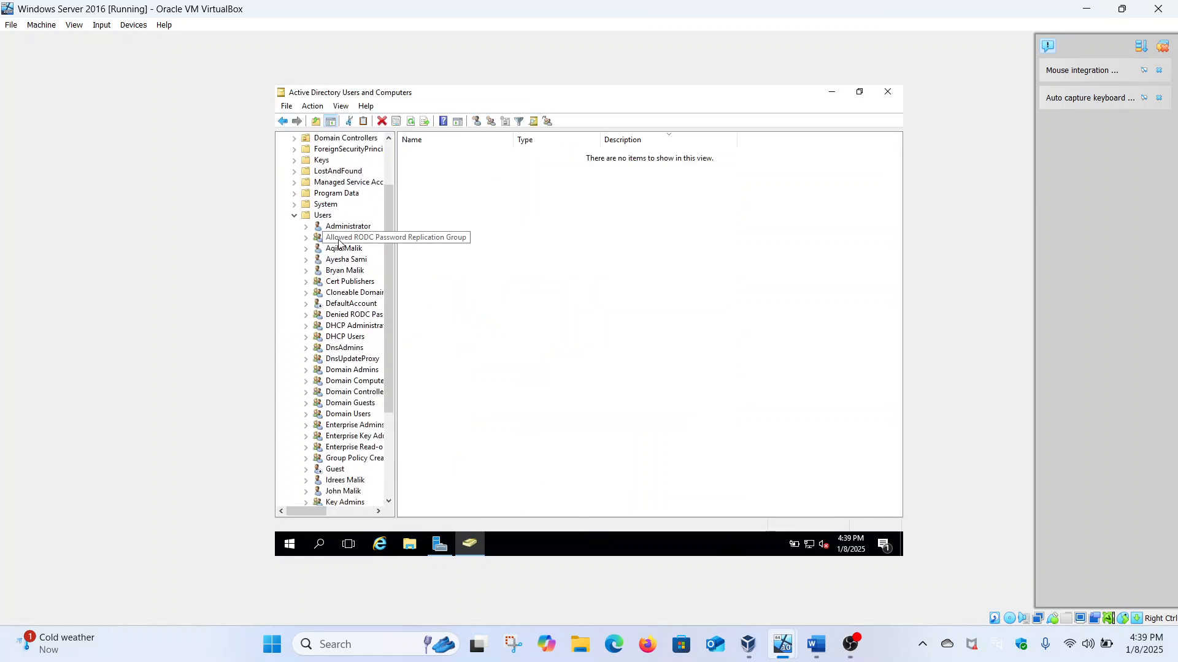
{"action": "left_click", "coordinate": [308, 216]}
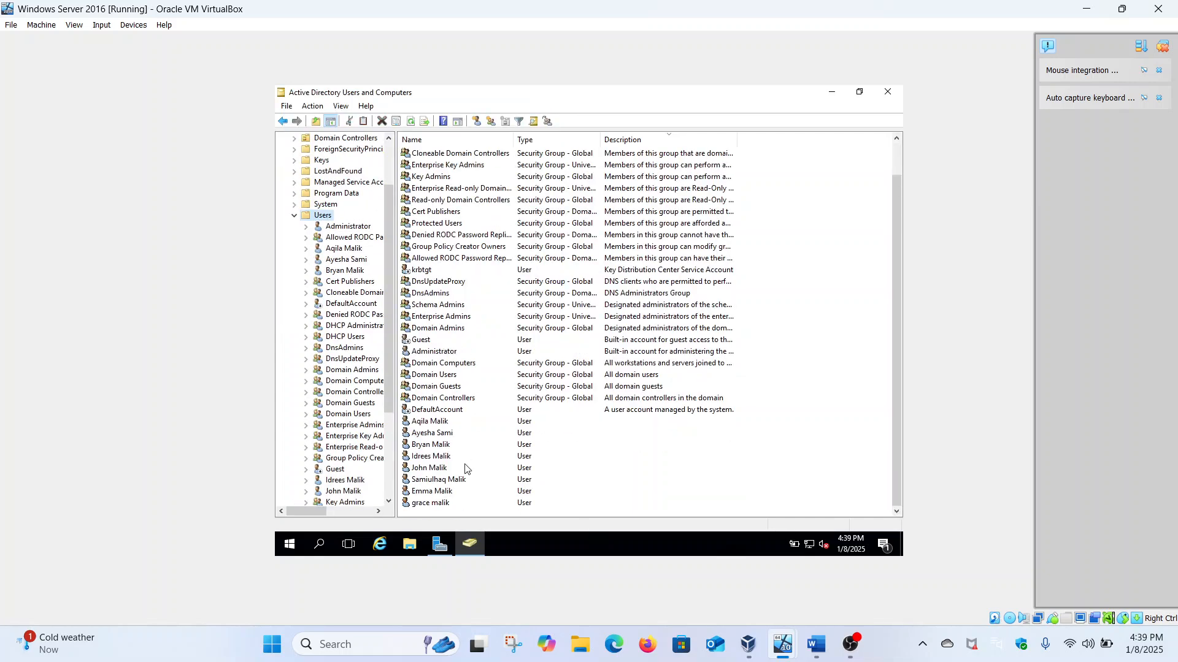
Step: Review the last user's Member Of tab, close her properties, and bring up File Explorer
{"action": "right_click", "coordinate": [434, 503]}
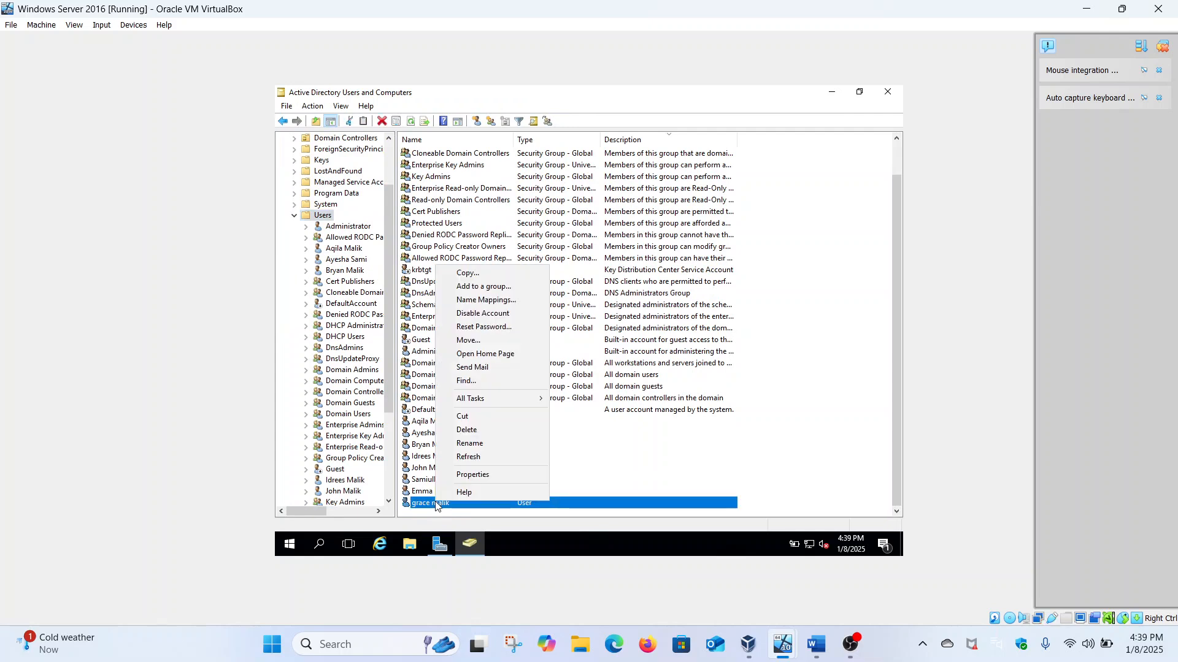
{"action": "left_click", "coordinate": [467, 475]}
{"action": "left_click", "coordinate": [561, 167]}
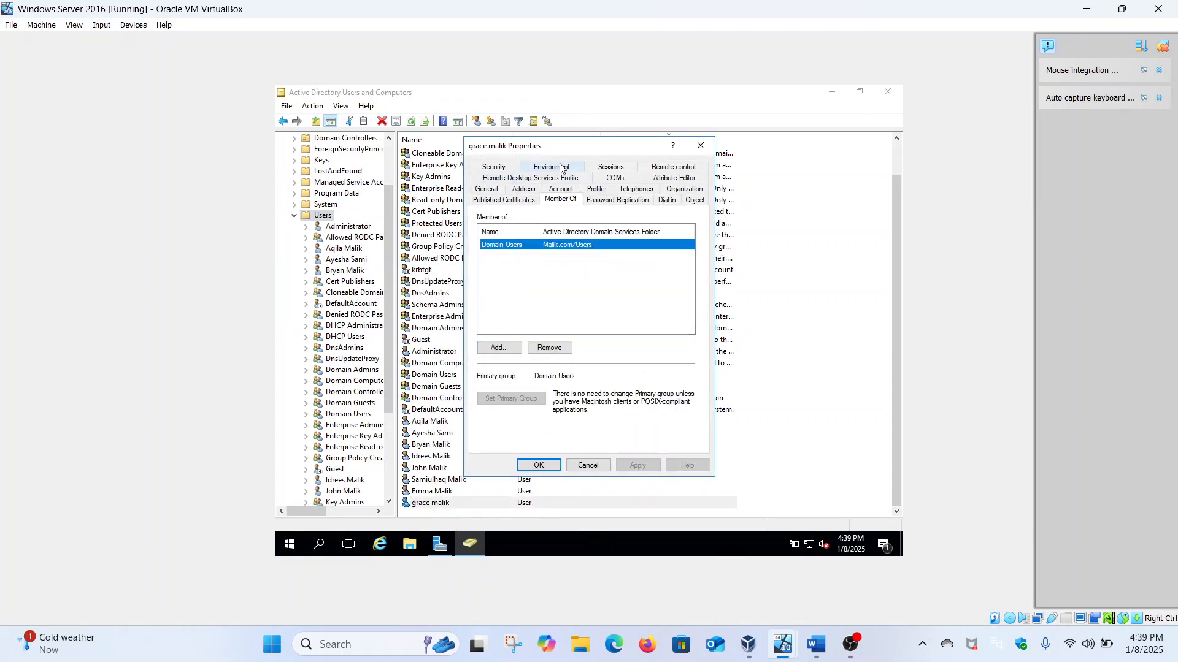
{"action": "left_click", "coordinate": [699, 146]}
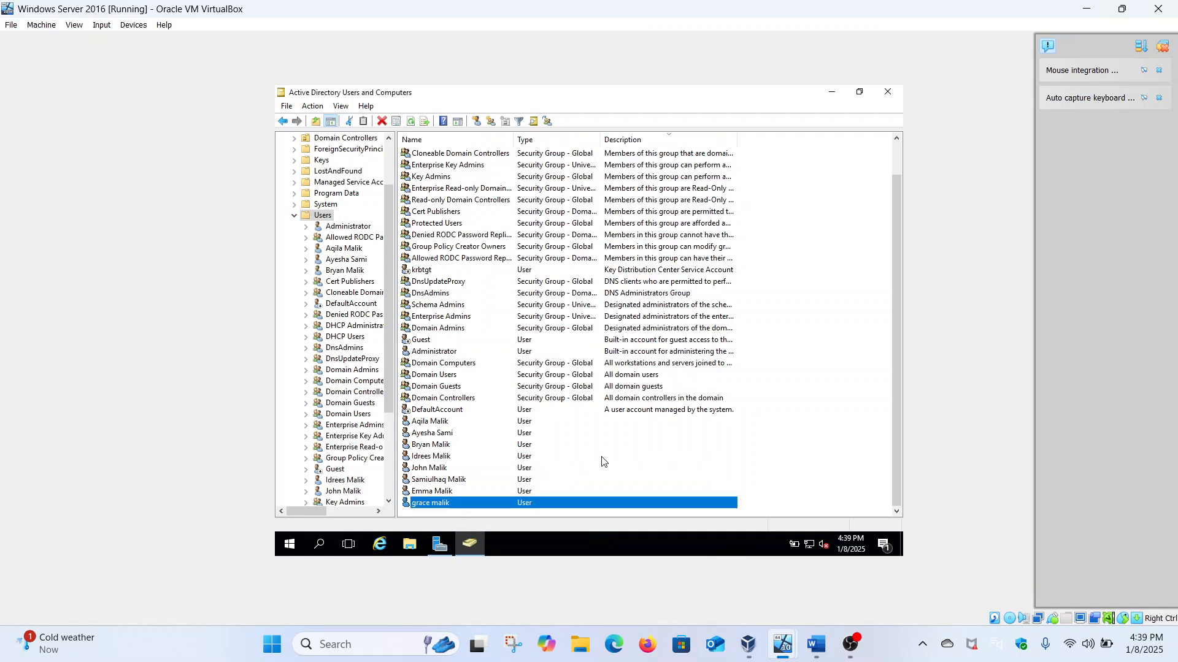
{"action": "mouse_move", "coordinate": [781, 641]}
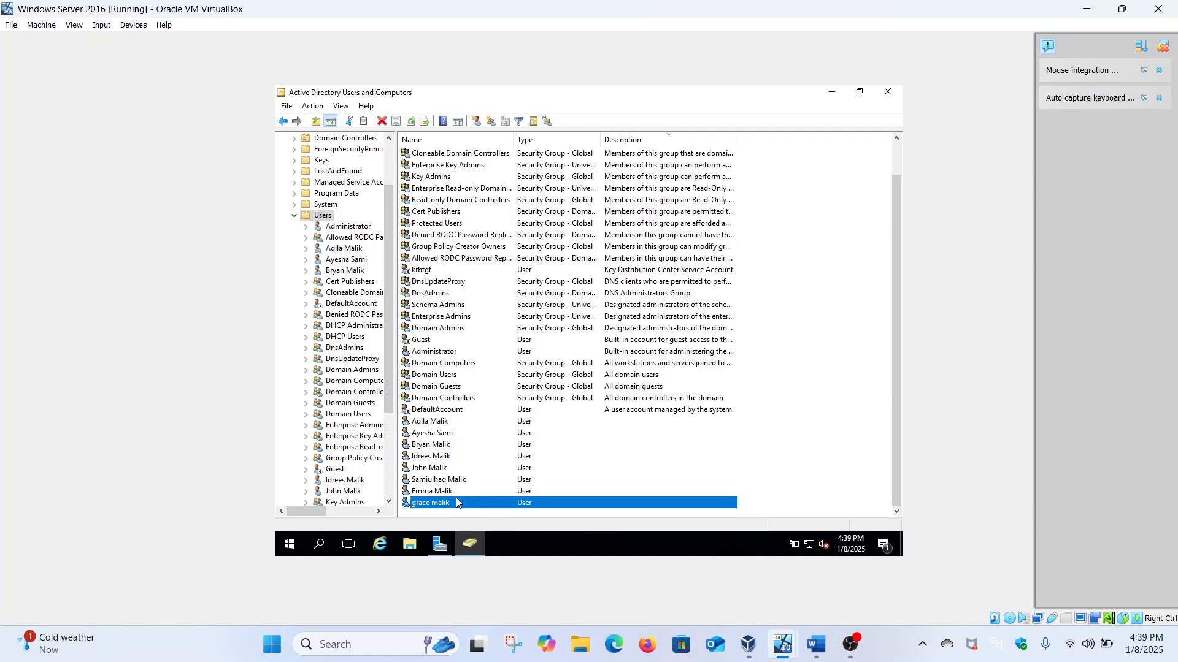
{"action": "left_click", "coordinate": [415, 545]}
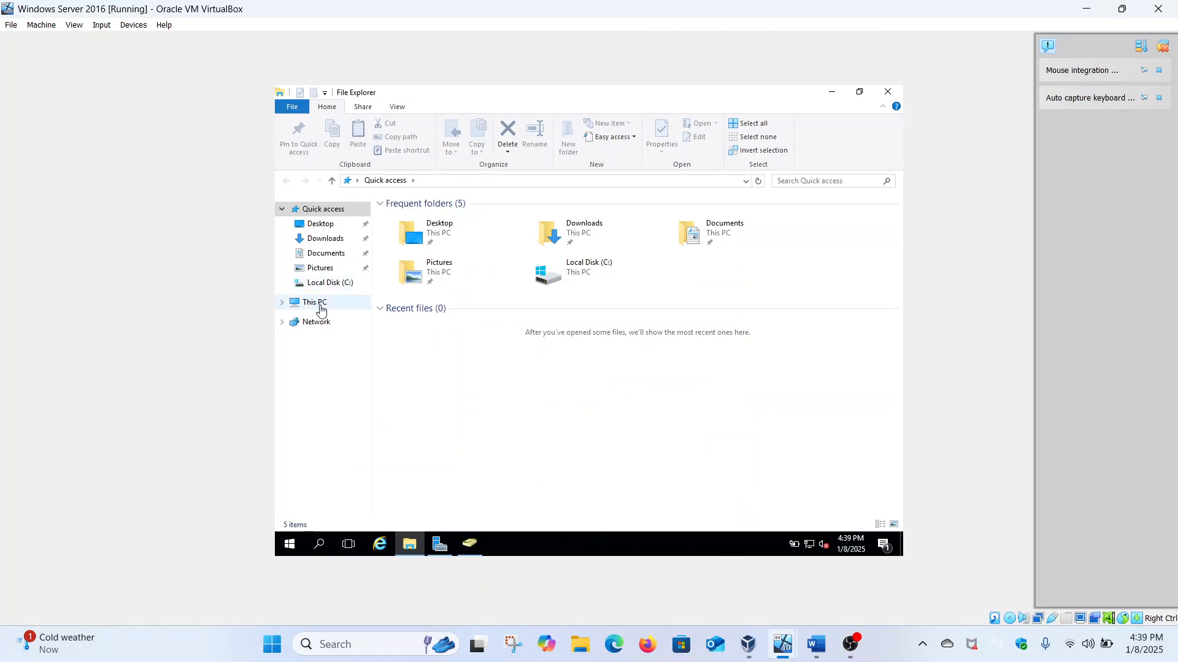
Step: Copy the \\SECURITY-HACKER\Home network path from C:\Home's Sharing tab, then return to ADUC
{"action": "left_click", "coordinate": [320, 307]}
{"action": "double_click", "coordinate": [453, 314]}
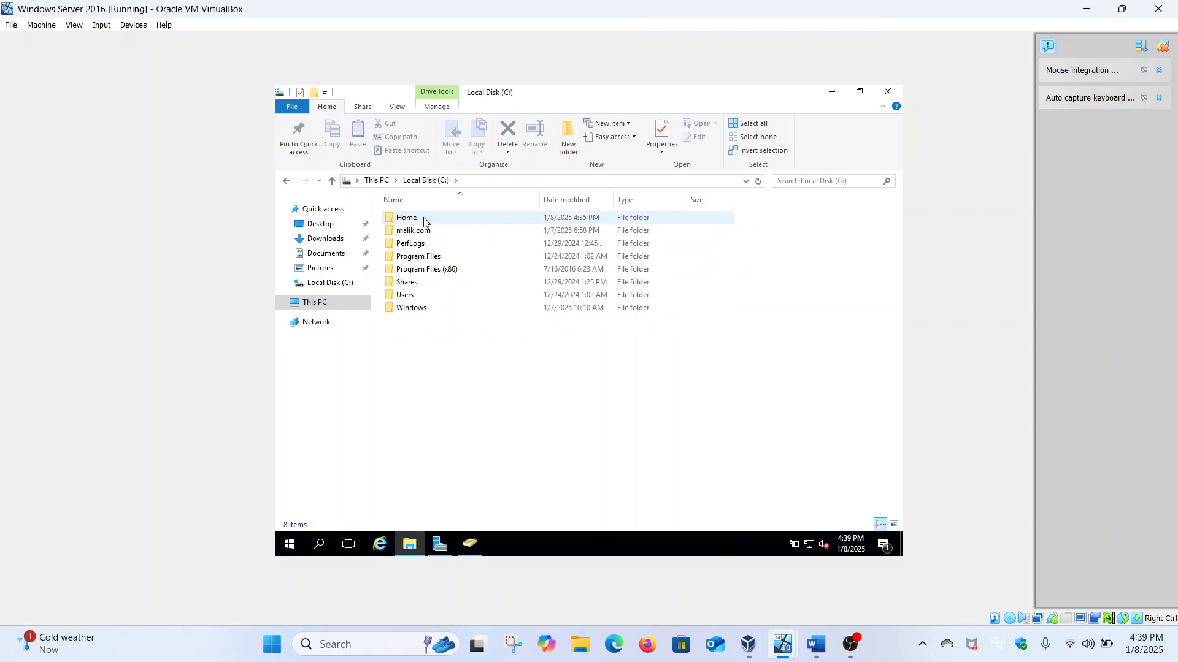
{"action": "right_click", "coordinate": [424, 221]}
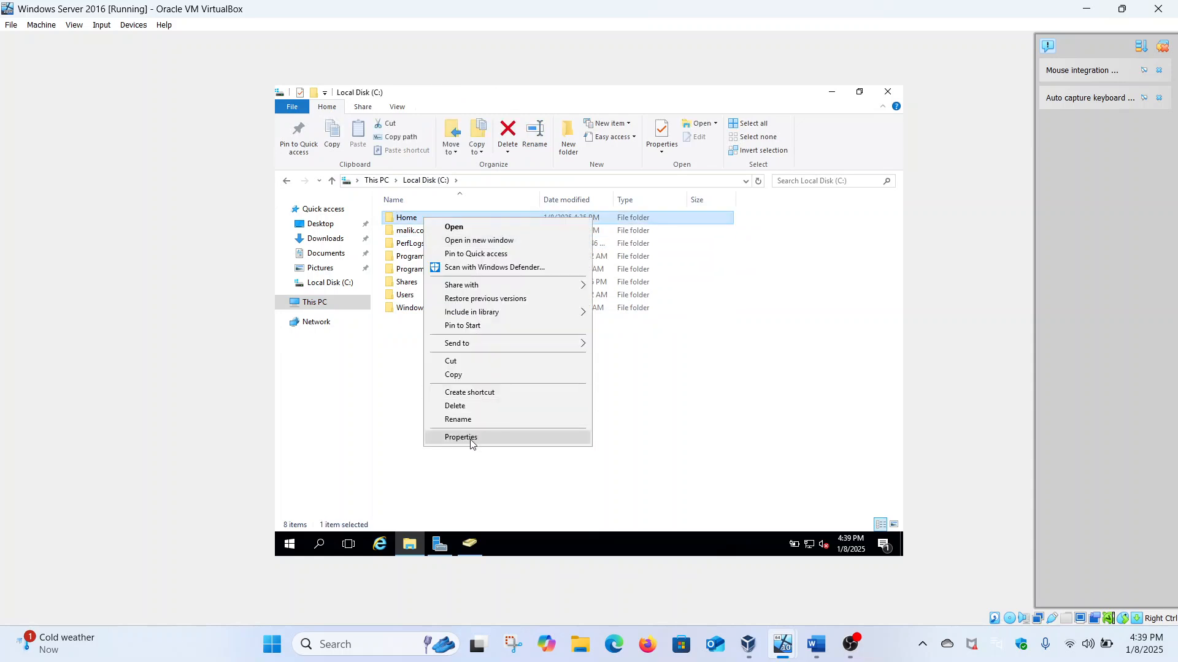
{"action": "left_click", "coordinate": [471, 438]}
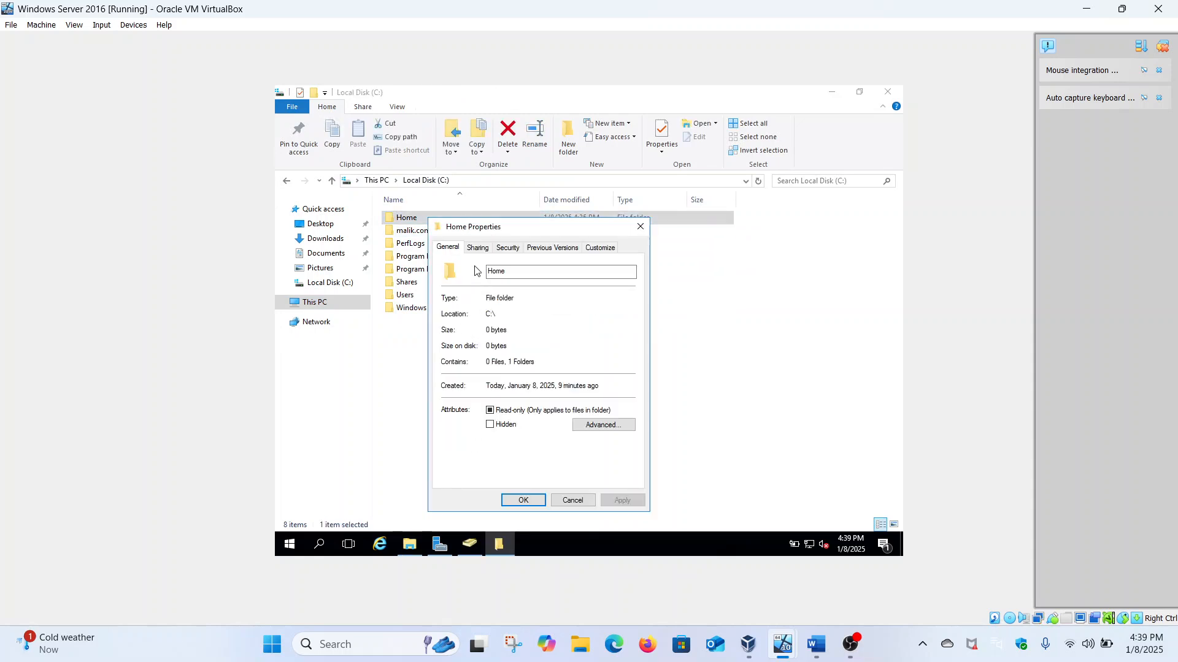
{"action": "left_click", "coordinate": [478, 247]}
{"action": "left_click_drag", "start_coordinate": [533, 313], "coordinate": [465, 313]}
{"action": "left_click_drag", "start_coordinate": [541, 311], "coordinate": [436, 317]}
{"action": "key", "text": "ctrl+c"}
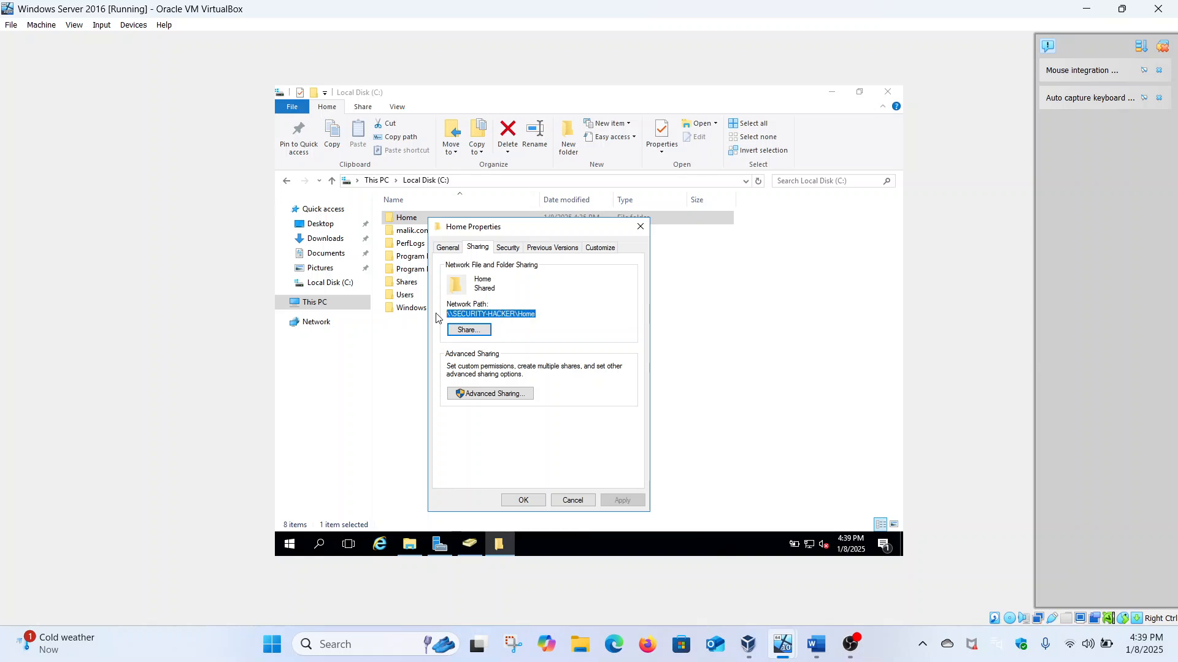
{"action": "left_click", "coordinate": [525, 501]}
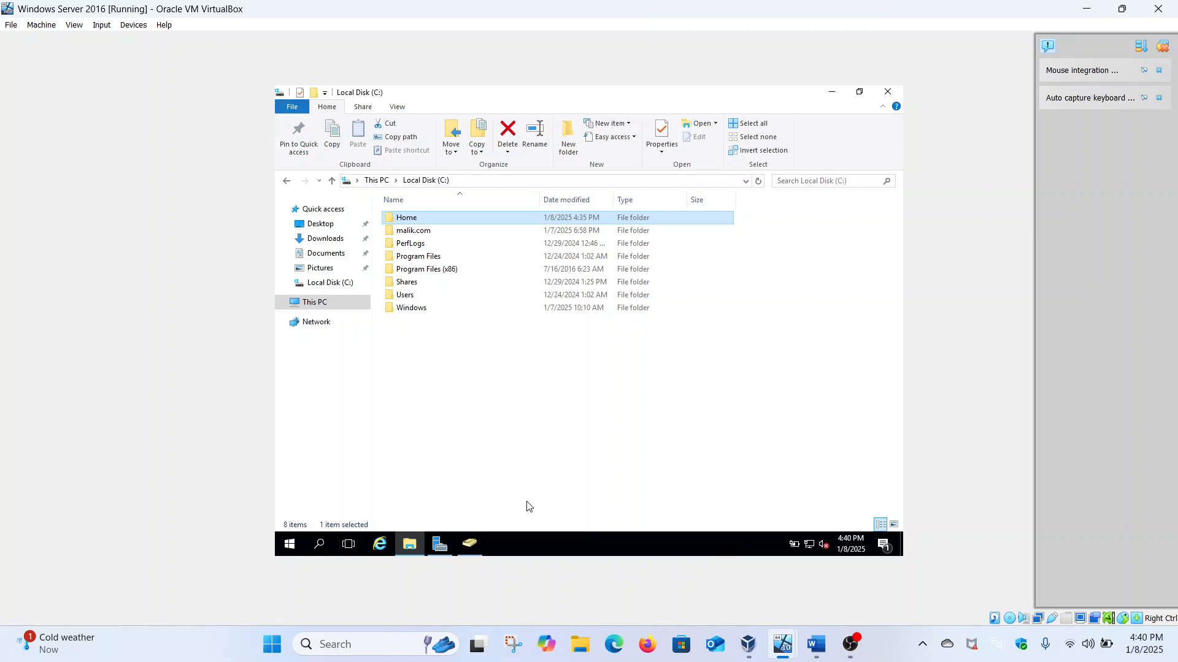
{"action": "left_click", "coordinate": [471, 542]}
Step: Map the second user's home folder as Z: to her own subfolder under \\SECURITY-HACKER\Home and apply
{"action": "right_click", "coordinate": [451, 503]}
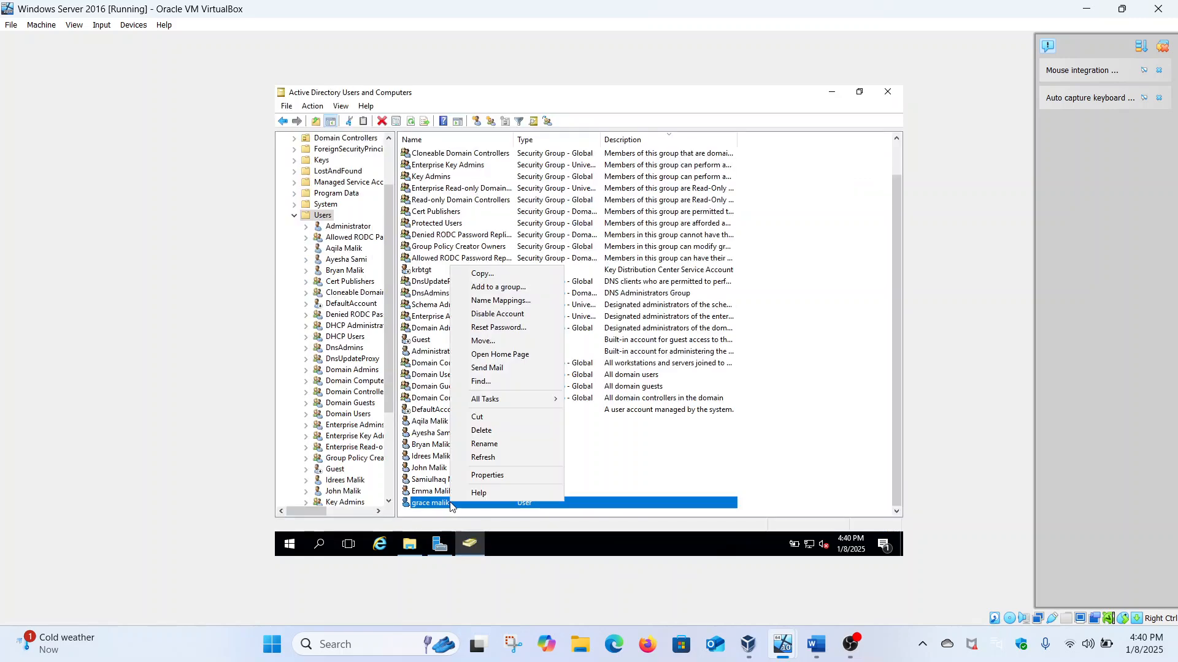
{"action": "left_click", "coordinate": [489, 476]}
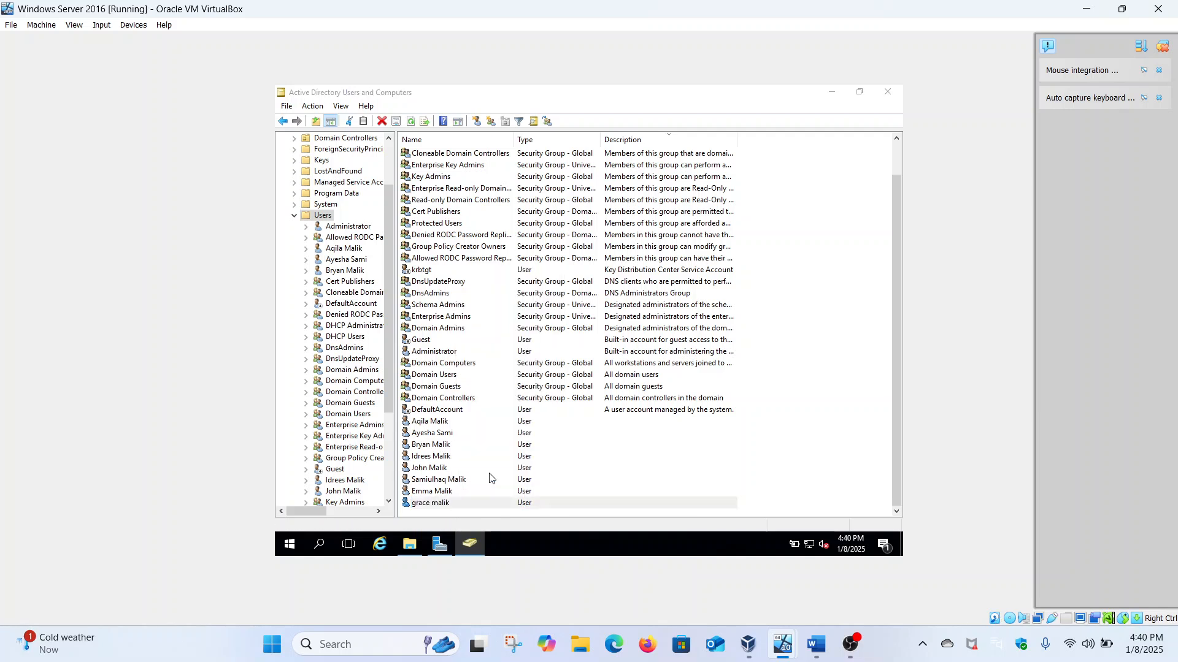
{"action": "left_click", "coordinate": [568, 168]}
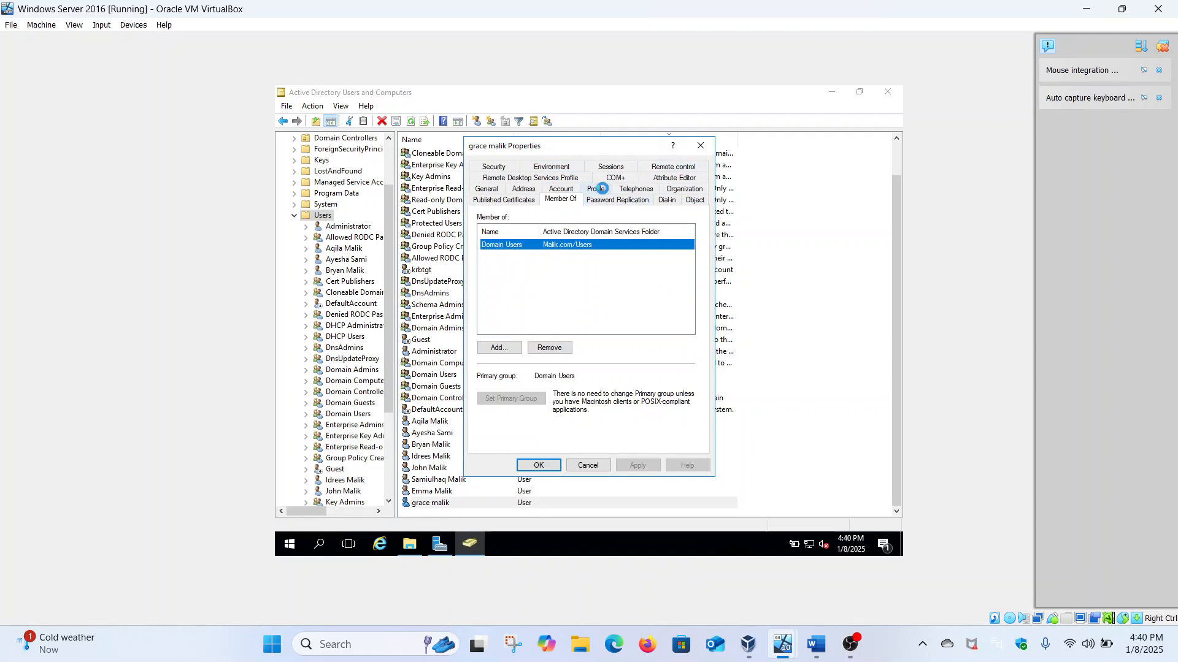
{"action": "left_click", "coordinate": [600, 190]}
{"action": "left_click", "coordinate": [512, 307]}
{"action": "left_click", "coordinate": [617, 311]}
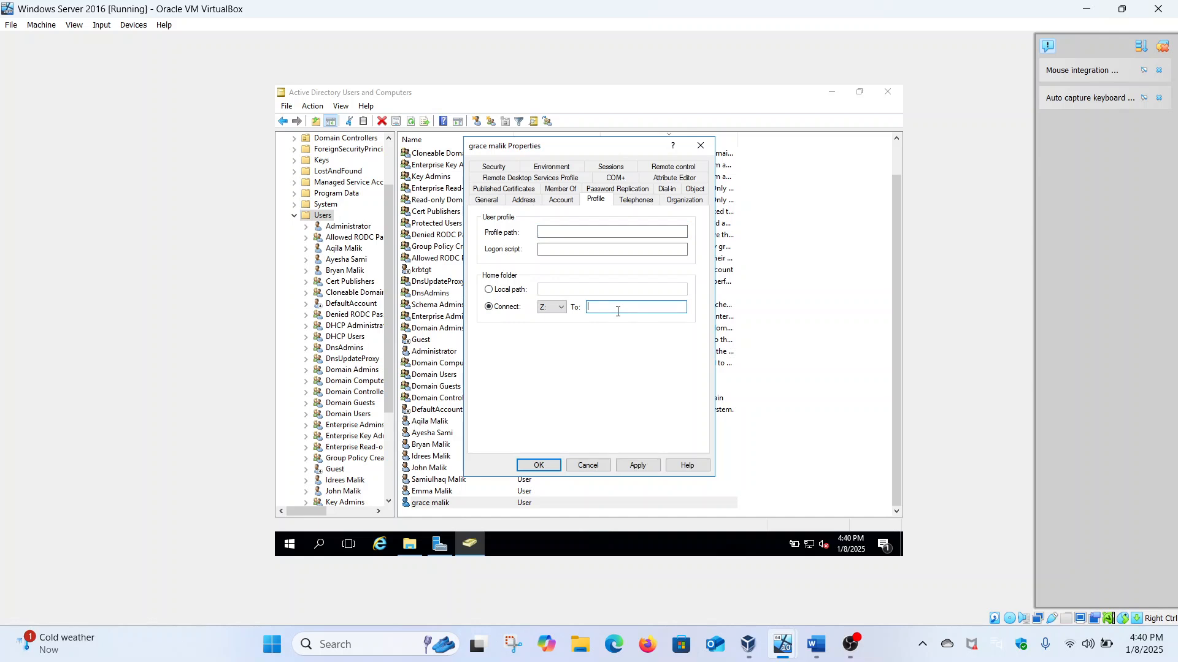
{"action": "key", "text": "ctrl+v"}
{"action": "left_click", "coordinate": [638, 465]}
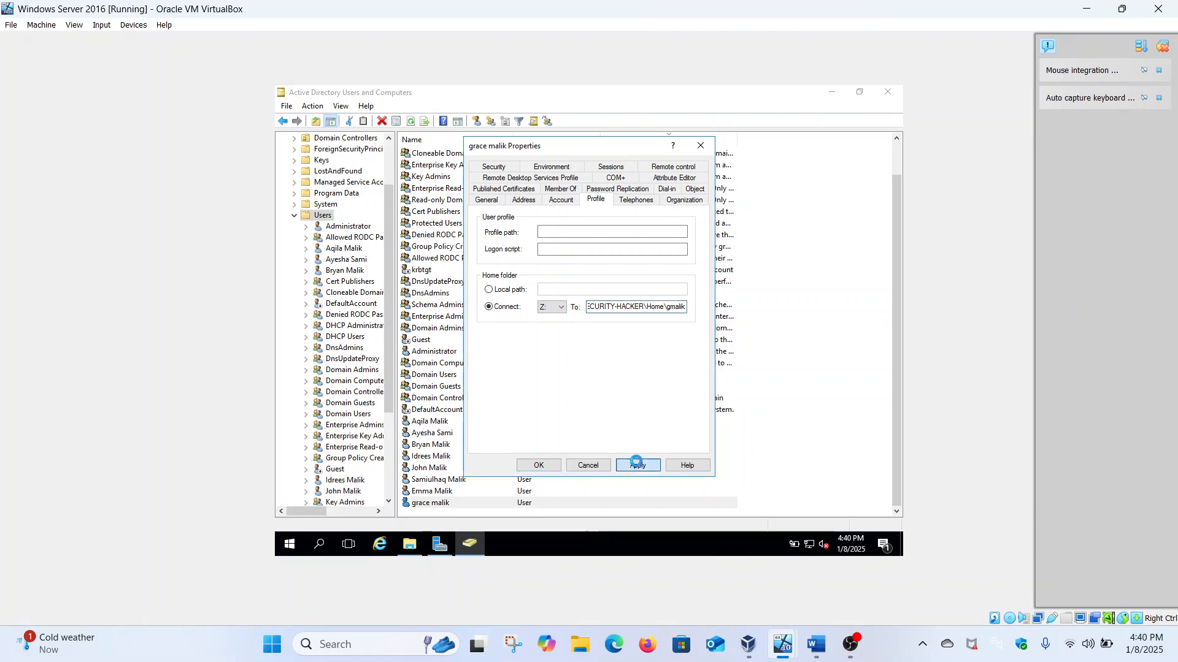
{"action": "left_click", "coordinate": [539, 466]}
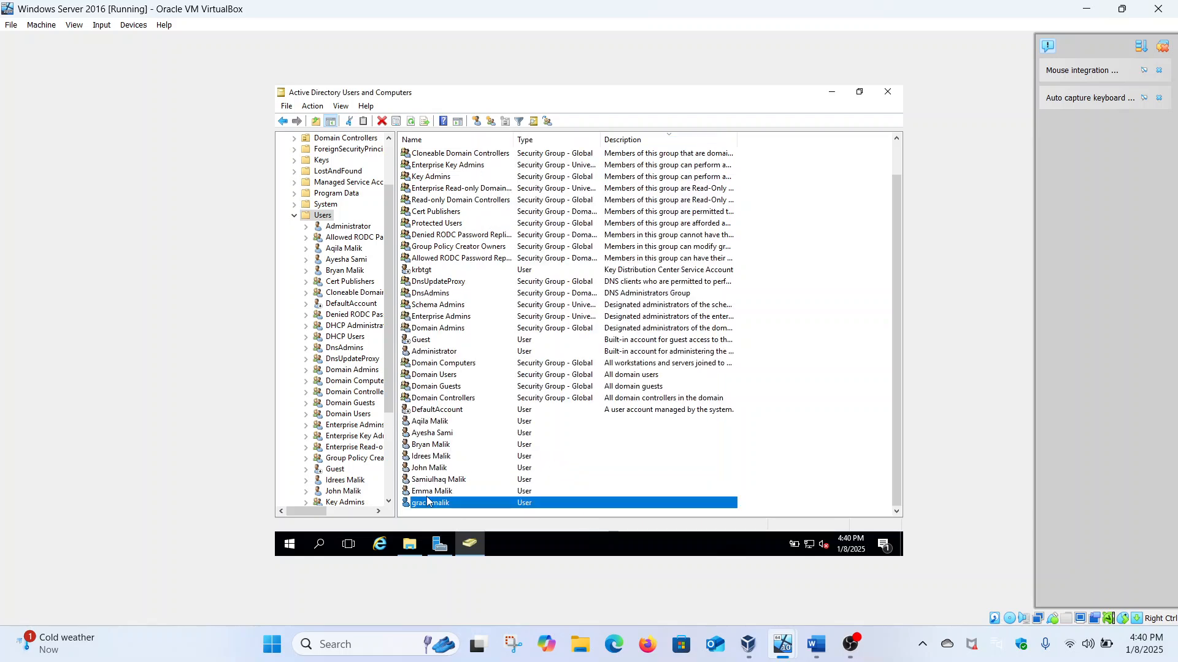
Step: Check C:\Home in File Explorer for her new subfolder, then go back to the C: drive
{"action": "left_click", "coordinate": [411, 544]}
{"action": "double_click", "coordinate": [417, 219]}
{"action": "left_click", "coordinate": [286, 181]}
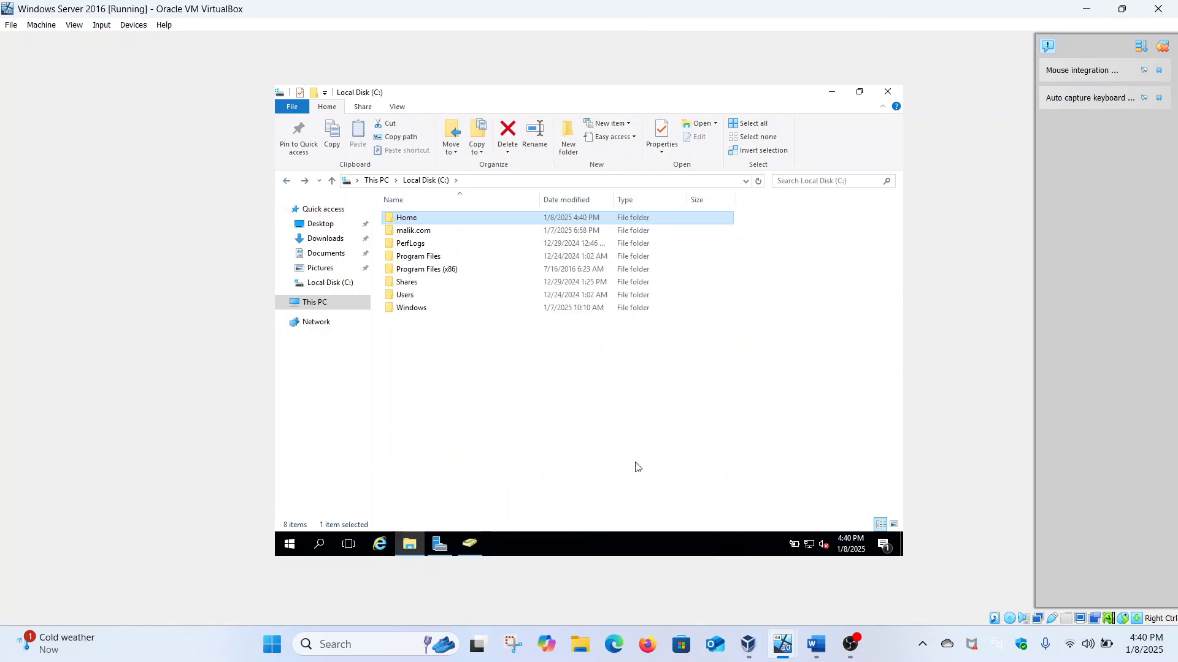
Step: On the Windows 11 client, sign in via Other user as the second domain user with her password
{"action": "mouse_move", "coordinate": [790, 643]}
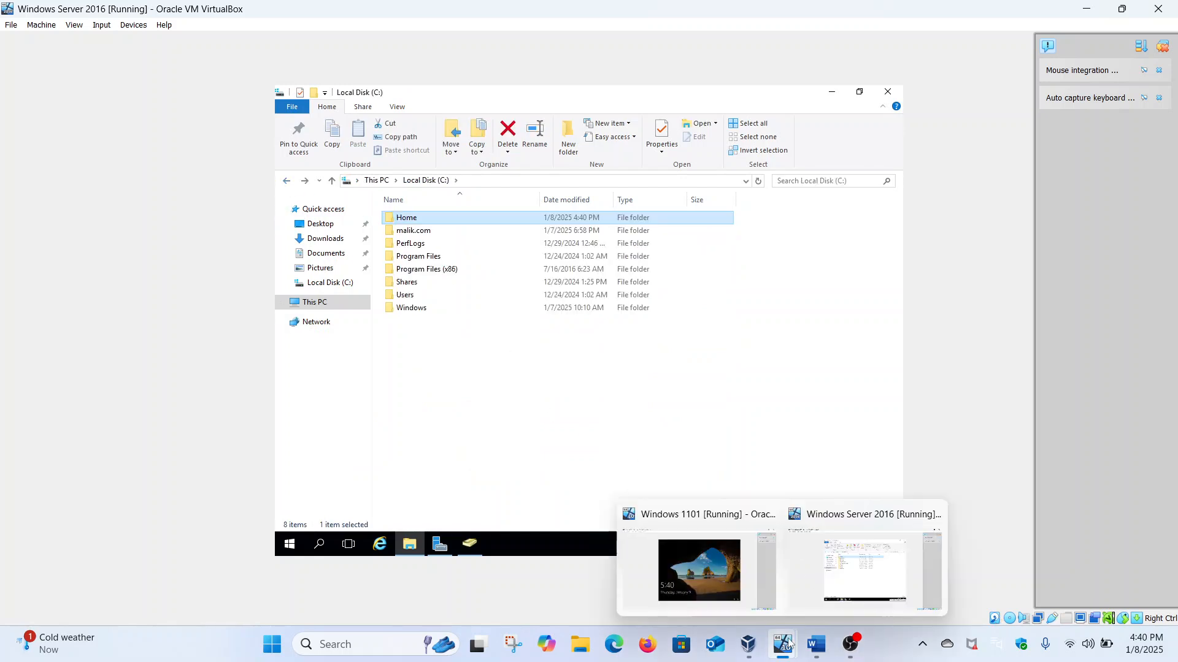
{"action": "left_click", "coordinate": [742, 587]}
{"action": "left_click", "coordinate": [580, 363]}
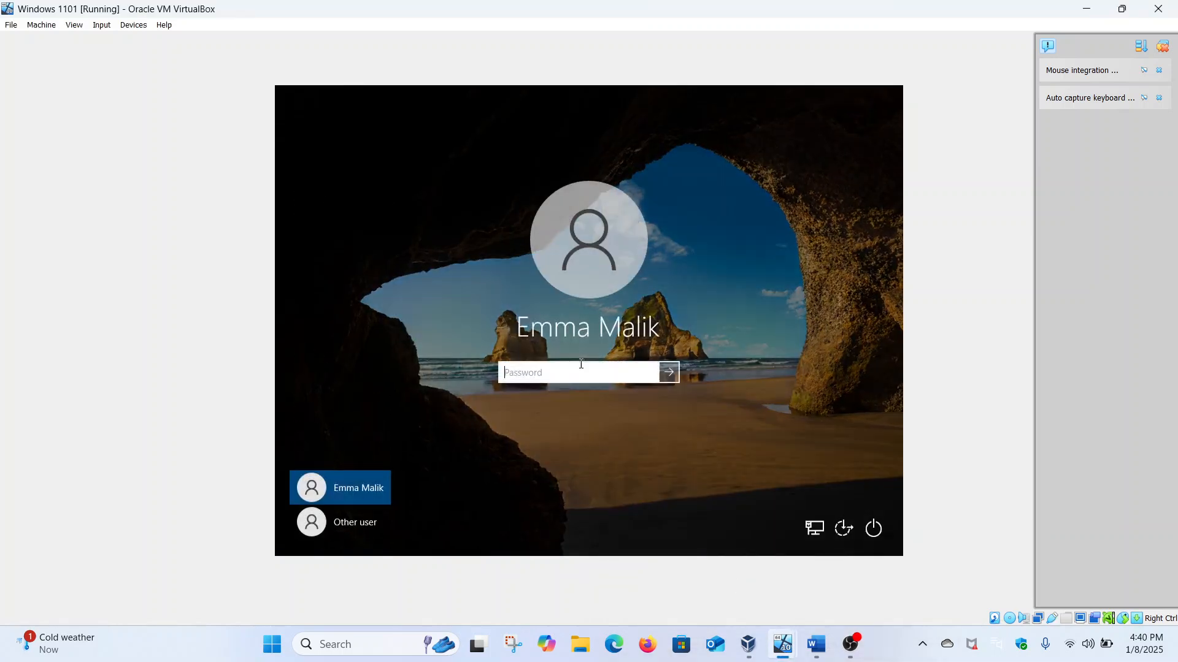
{"action": "left_click", "coordinate": [343, 529]}
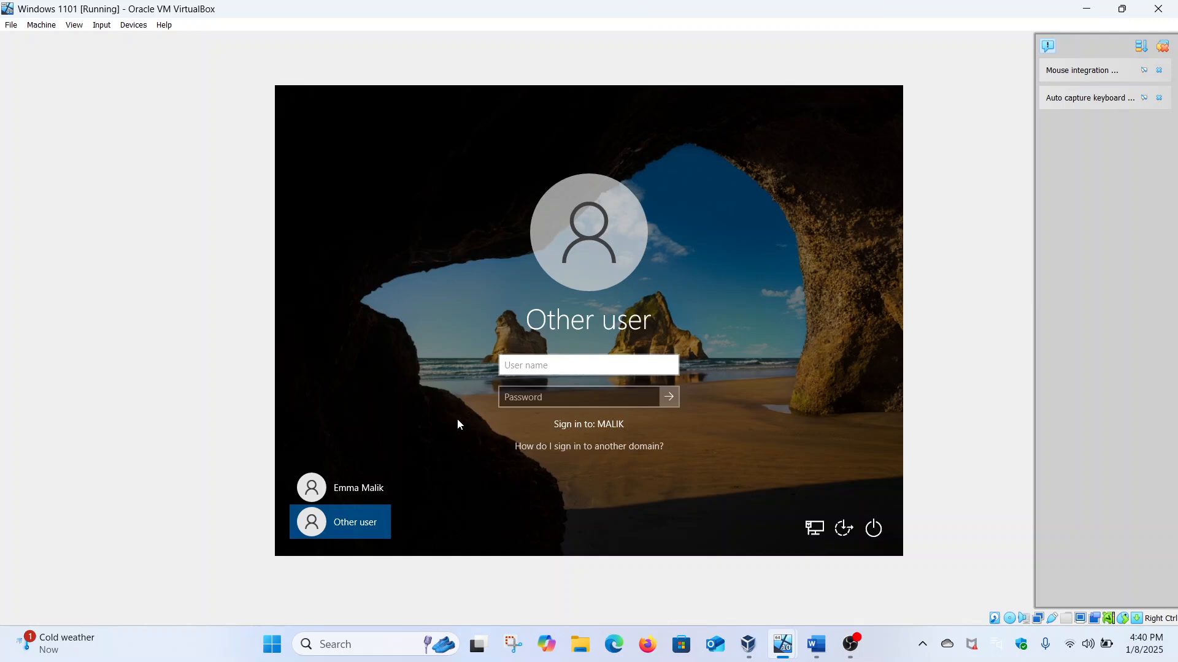
{"action": "left_click", "coordinate": [518, 399]}
{"action": "type", "text": "••••••••••"}
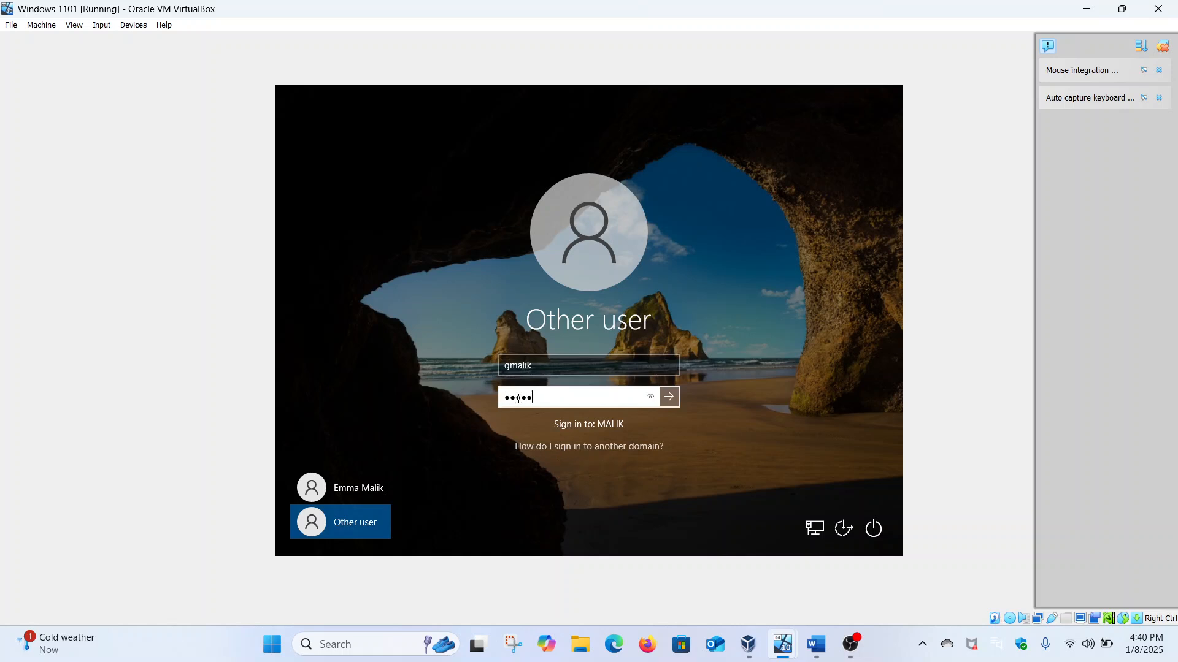
{"action": "key", "text": "Return"}
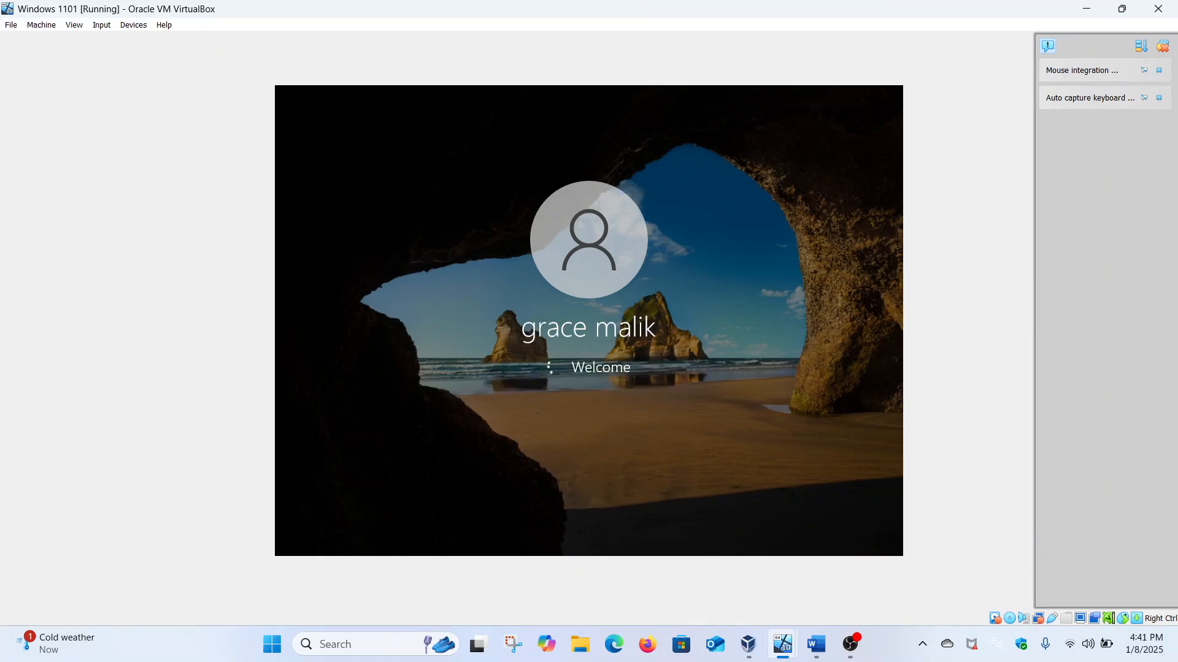
{"action": "mouse_move", "coordinate": [773, 626]}
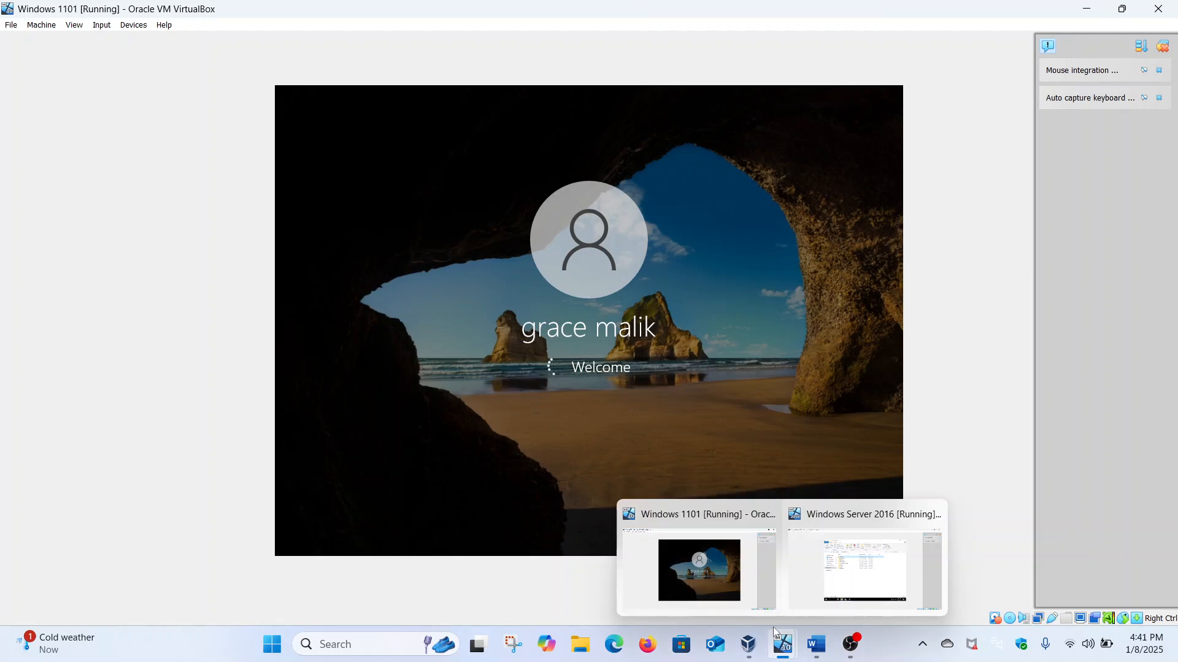
{"action": "left_click", "coordinate": [813, 581]}
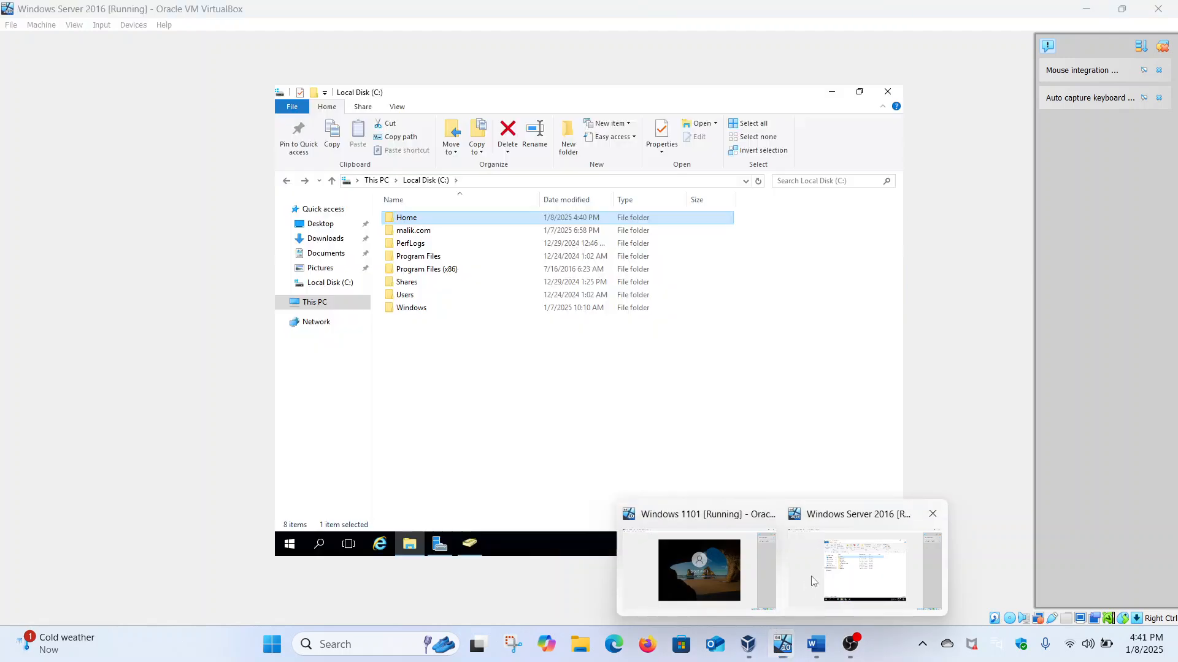
{"action": "double_click", "coordinate": [434, 217]}
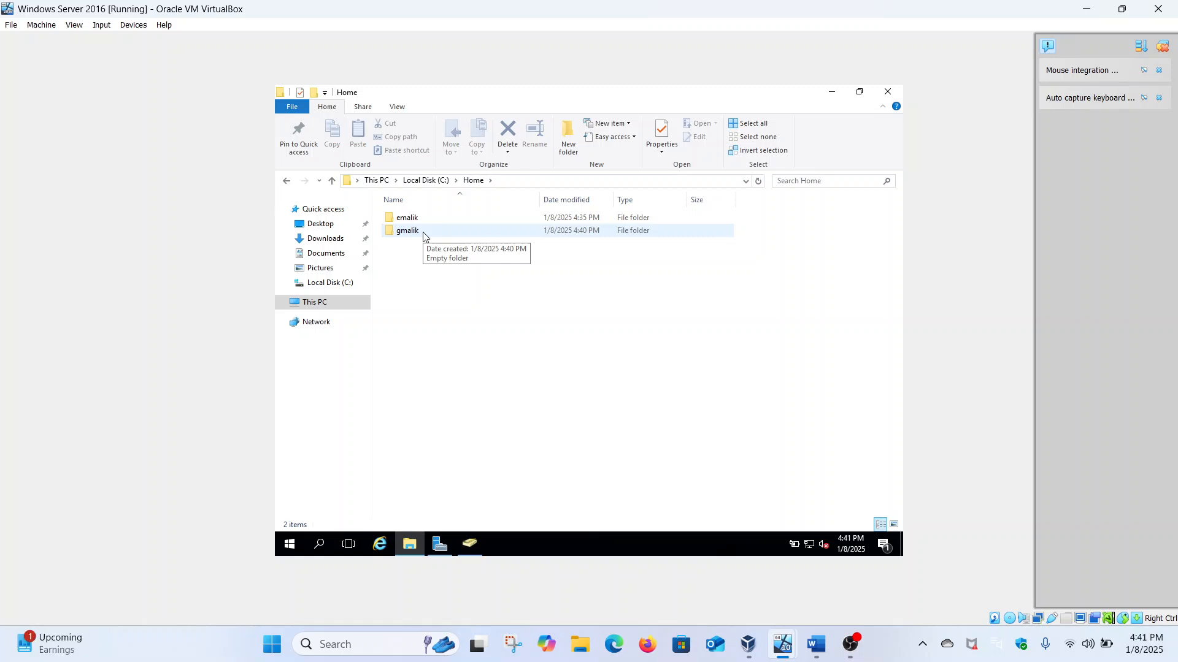
{"action": "right_click", "coordinate": [422, 232]}
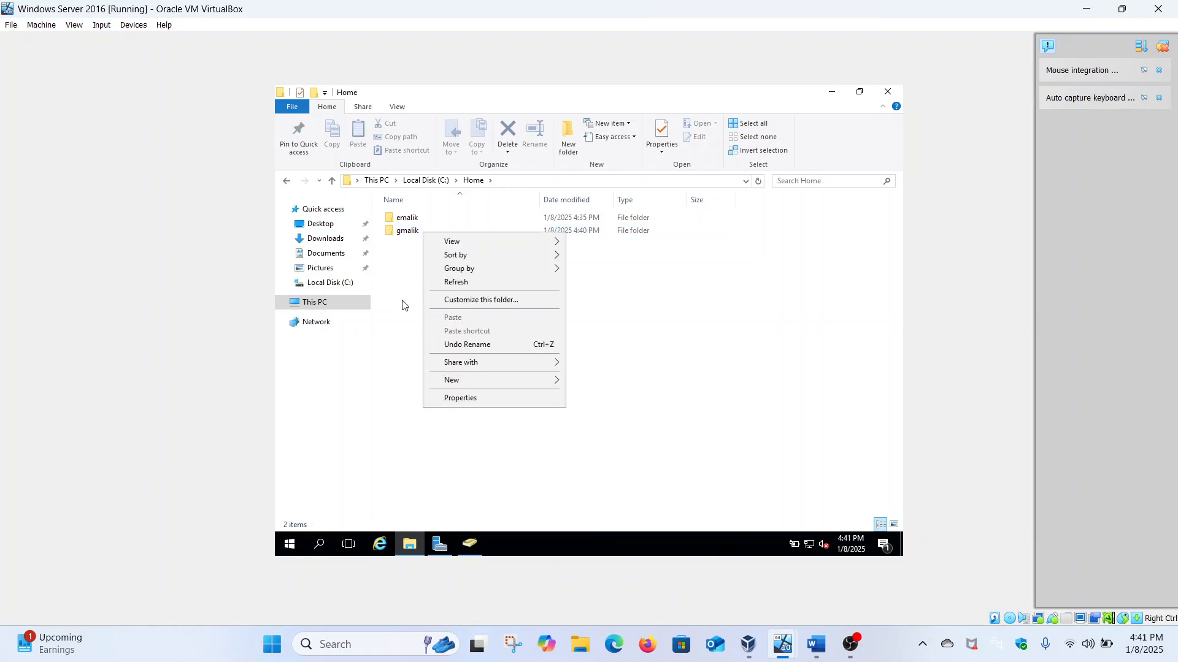
{"action": "left_click", "coordinate": [405, 238]}
{"action": "right_click", "coordinate": [405, 239]}
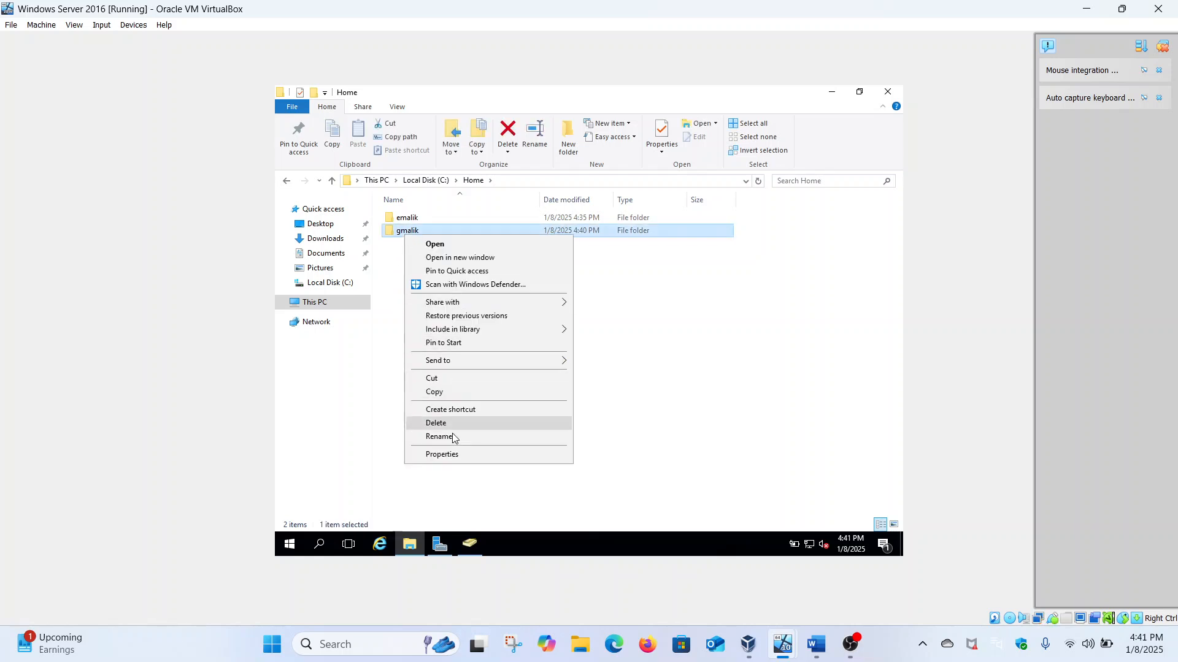
{"action": "left_click", "coordinate": [451, 457]}
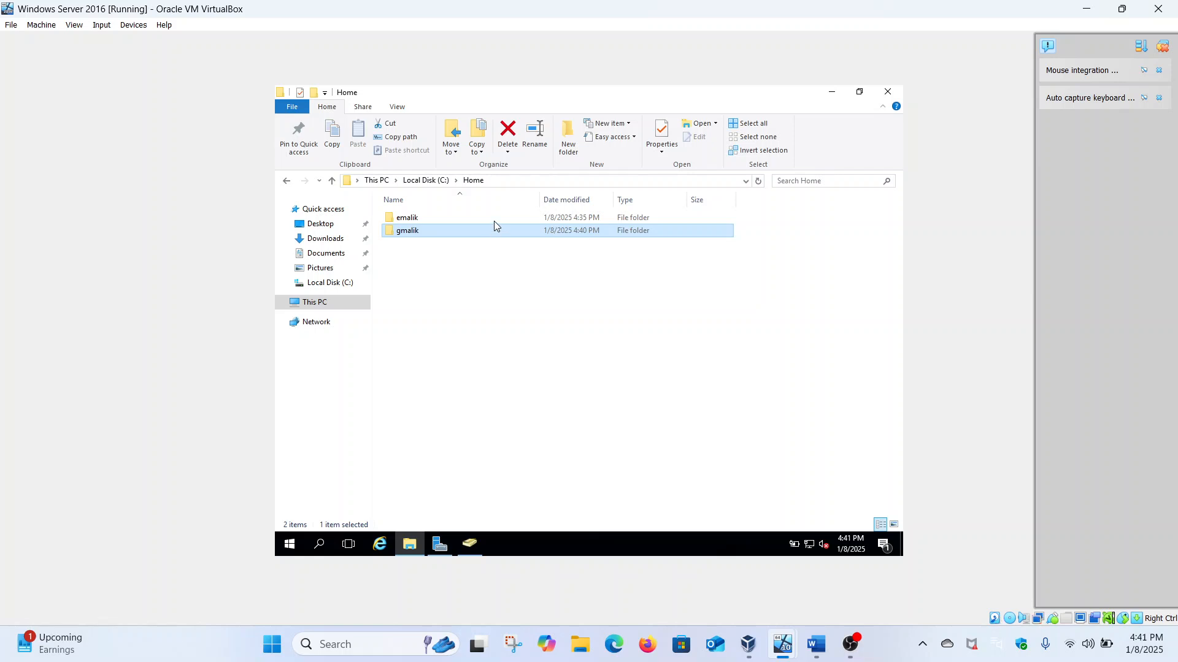
{"action": "left_click", "coordinate": [460, 260]}
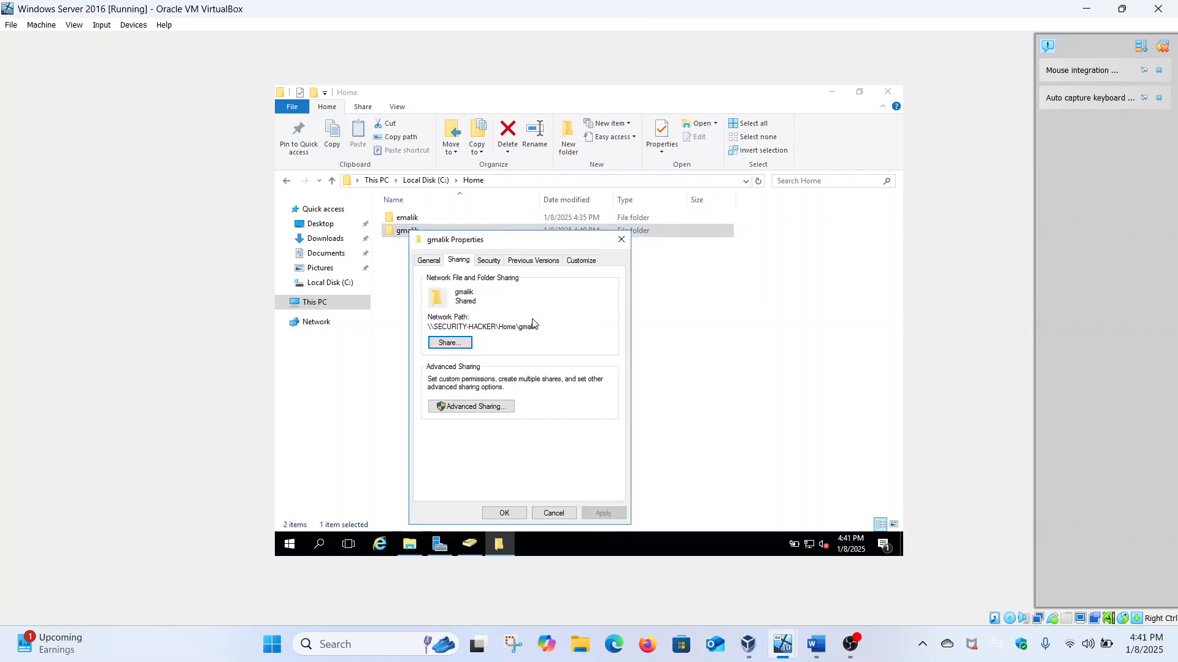
{"action": "left_click_drag", "start_coordinate": [537, 327], "coordinate": [520, 329]}
{"action": "left_click_drag", "start_coordinate": [431, 329], "coordinate": [429, 329]}
{"action": "left_click", "coordinate": [553, 330]}
{"action": "left_click", "coordinate": [457, 343]}
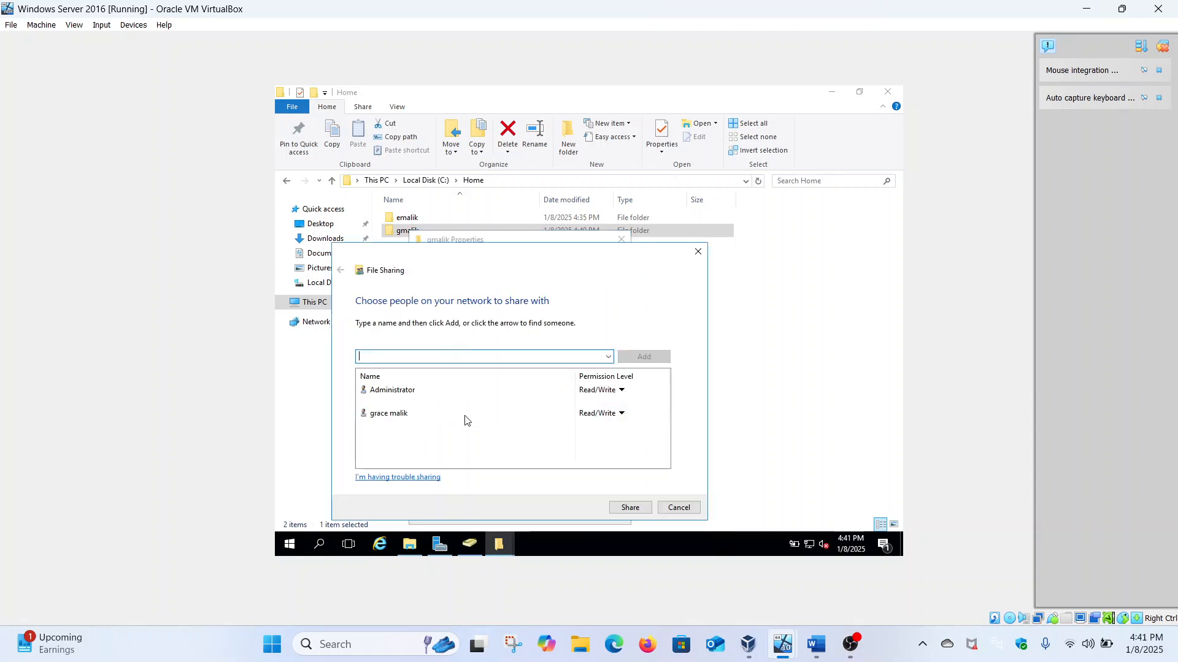
{"action": "left_click", "coordinate": [402, 414]}
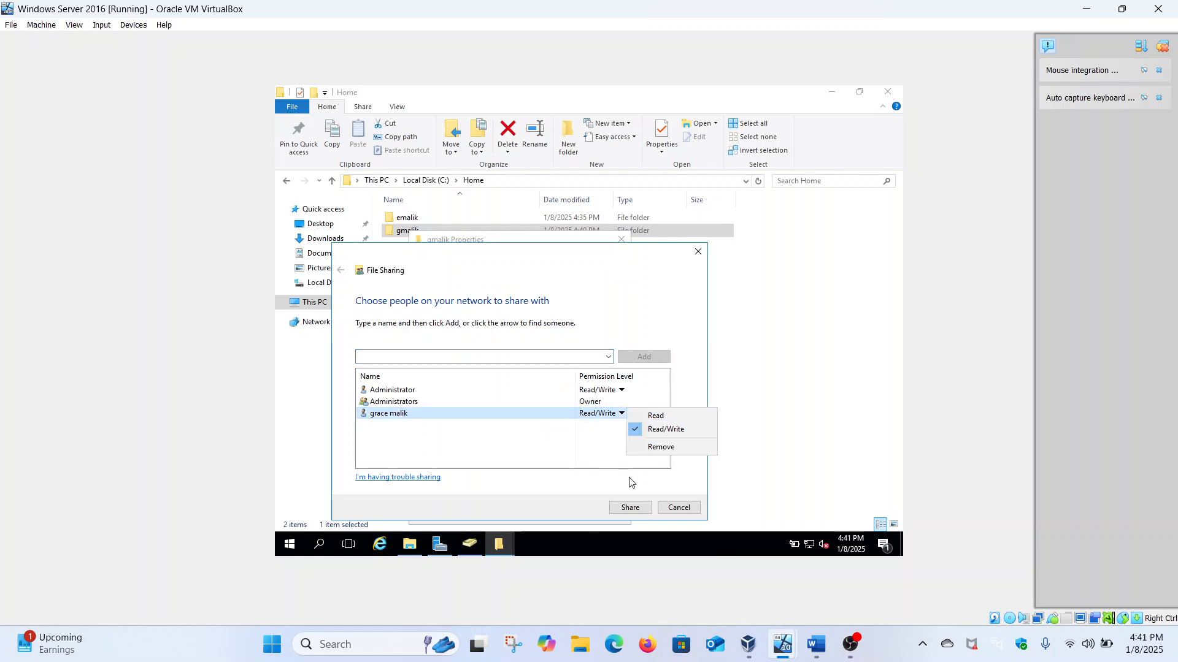
{"action": "left_click", "coordinate": [672, 509]}
{"action": "left_click", "coordinate": [672, 510]}
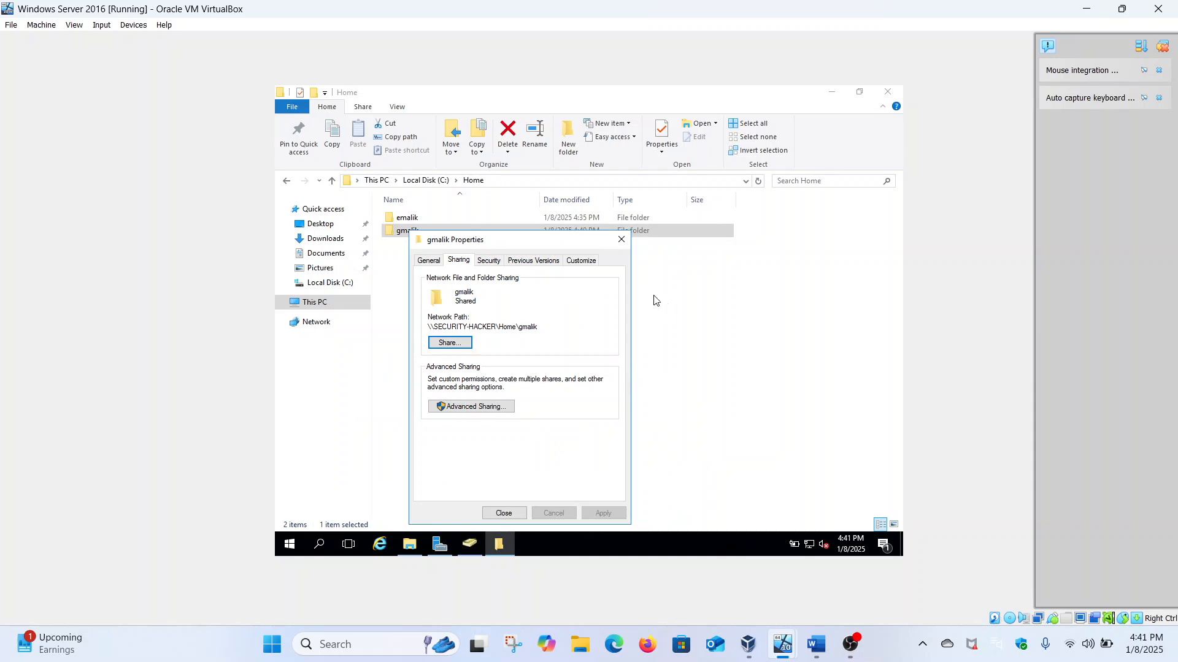
{"action": "left_click", "coordinate": [624, 241]}
{"action": "left_click", "coordinate": [402, 219]}
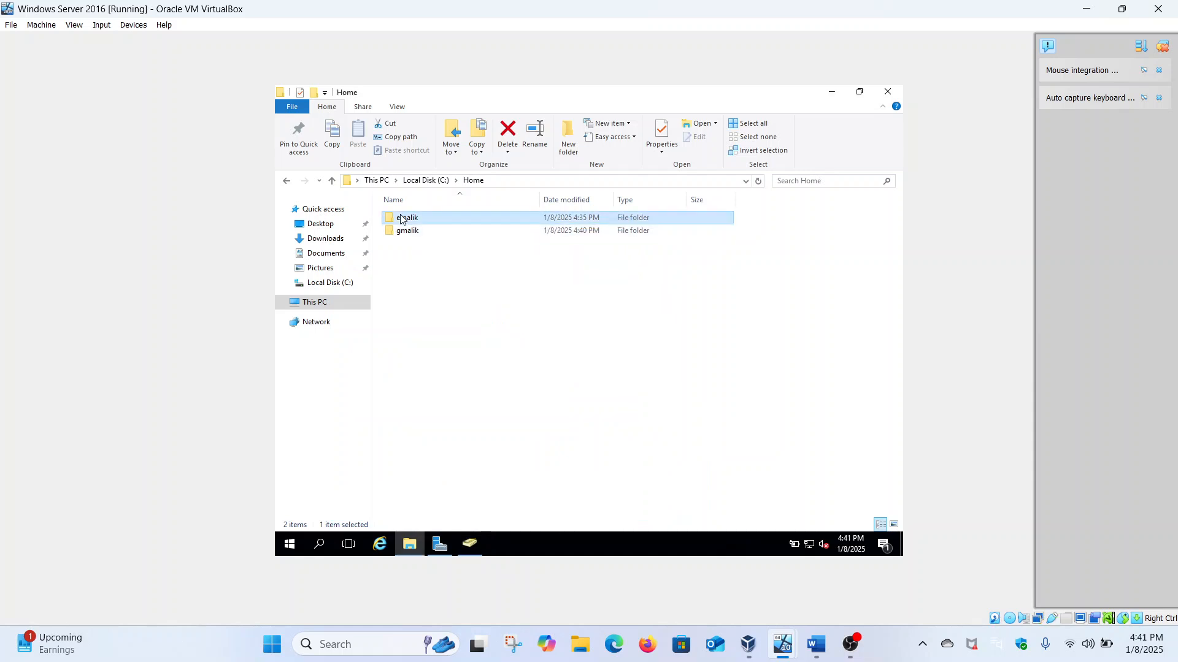
{"action": "right_click", "coordinate": [402, 219]}
{"action": "left_click", "coordinate": [428, 438]}
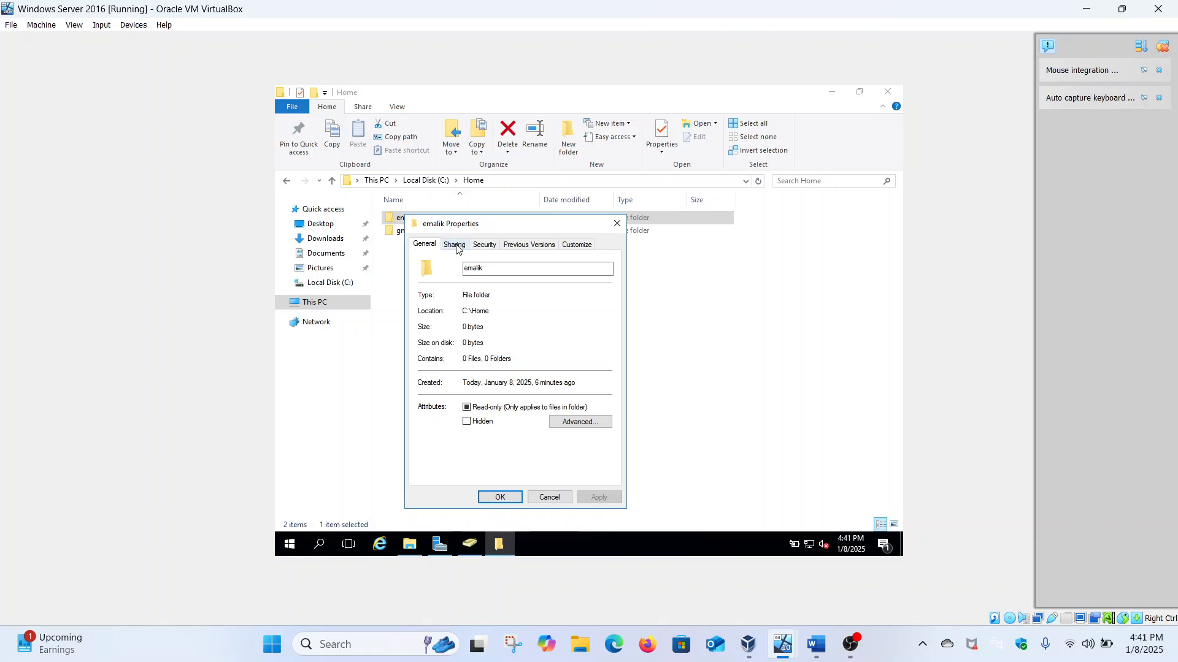
{"action": "left_click", "coordinate": [454, 245]}
{"action": "double_click", "coordinate": [527, 311]}
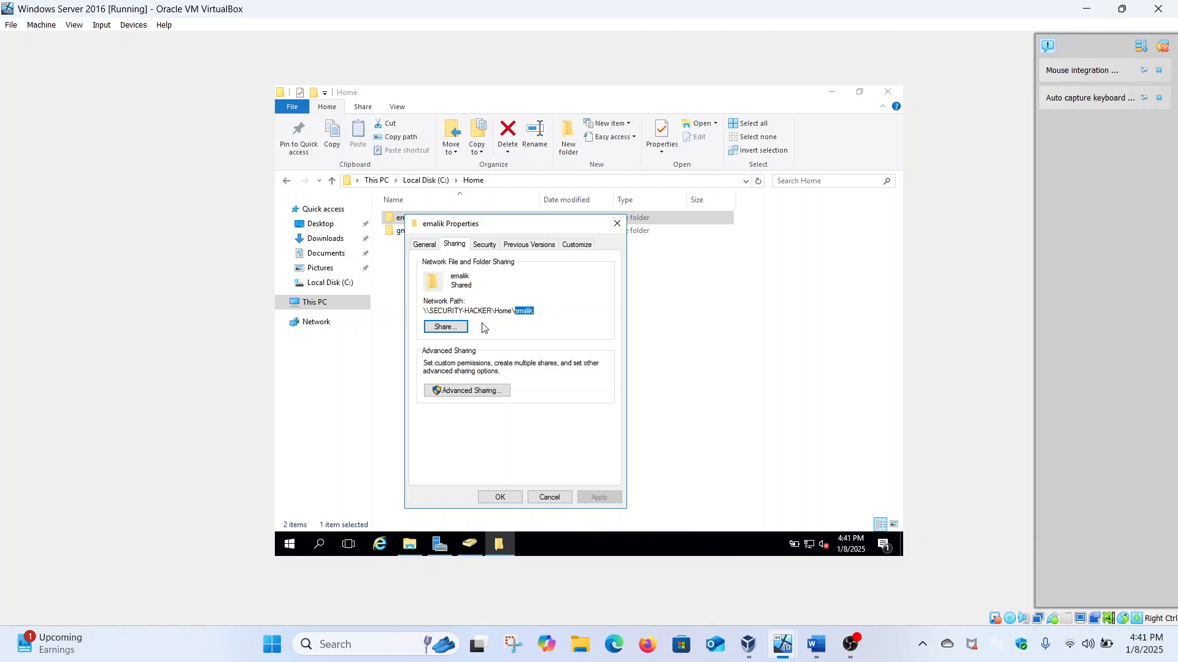
{"action": "left_click", "coordinate": [461, 327]}
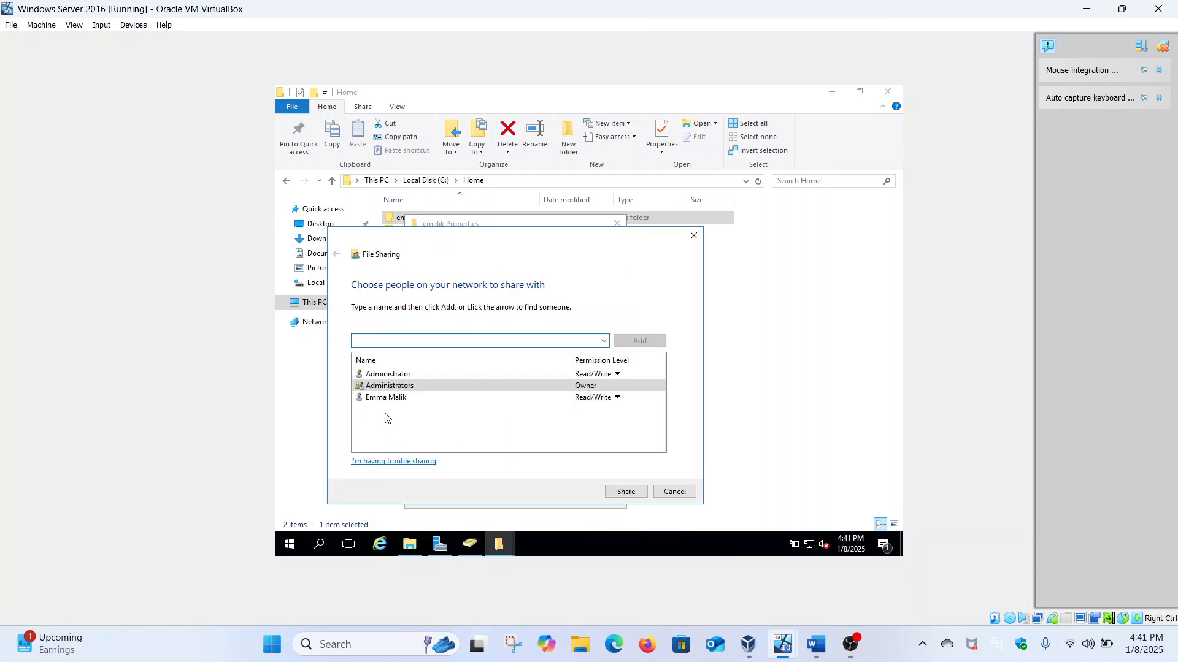
{"action": "right_click", "coordinate": [398, 399]}
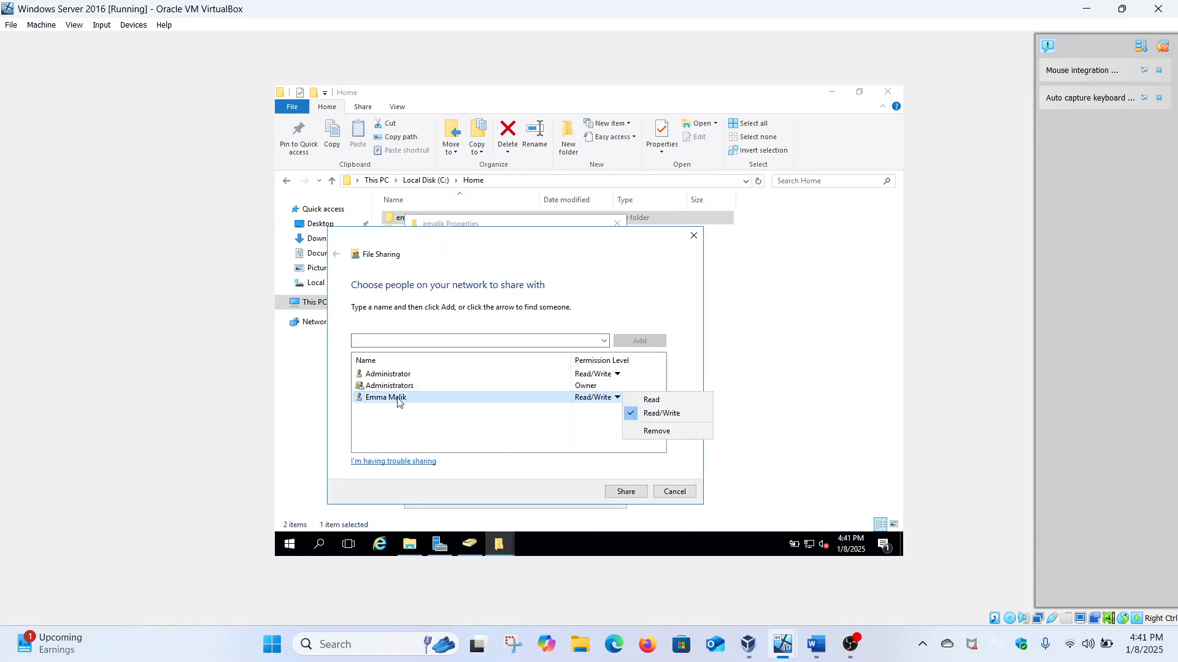
{"action": "left_click", "coordinate": [536, 425]}
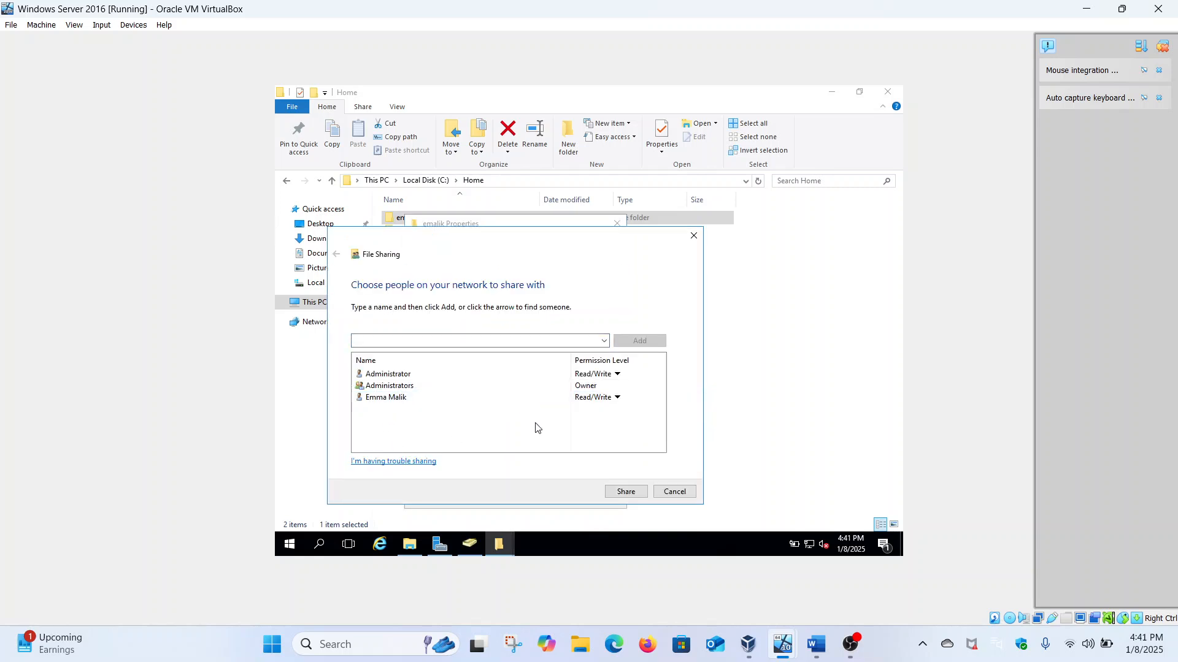
{"action": "left_click", "coordinate": [694, 236]}
{"action": "left_click", "coordinate": [619, 229]}
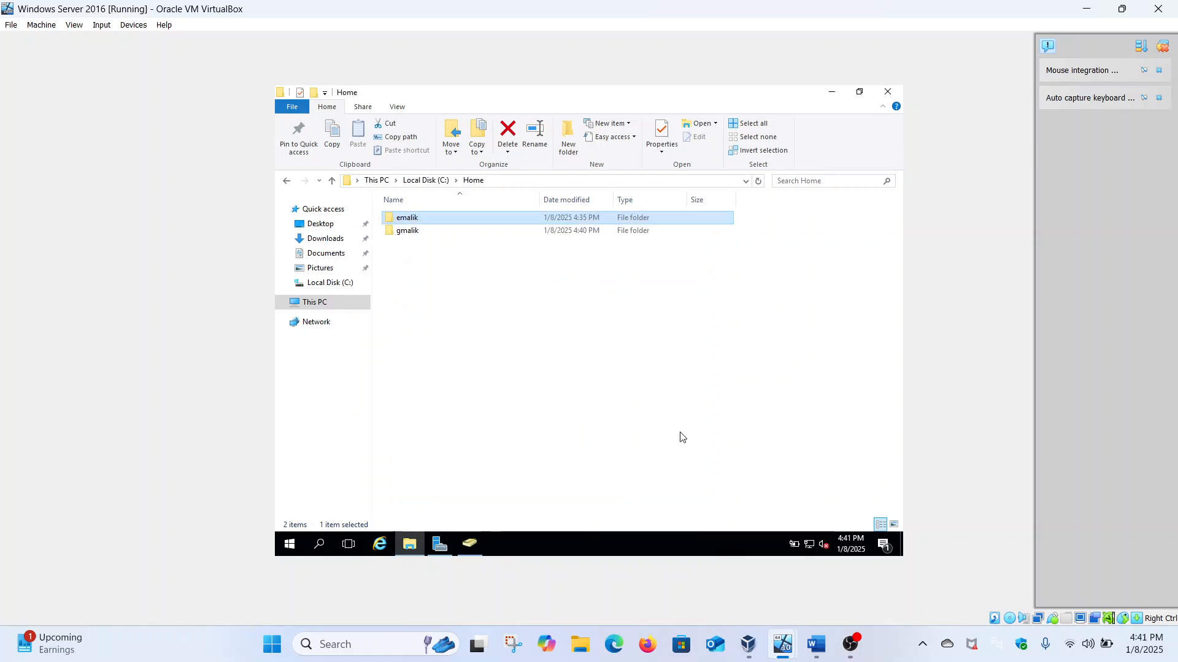
Step: Switch to the Windows 1101 client VM and close the Edge welcome prompt
{"action": "mouse_move", "coordinate": [782, 644]}
{"action": "left_click", "coordinate": [704, 562]}
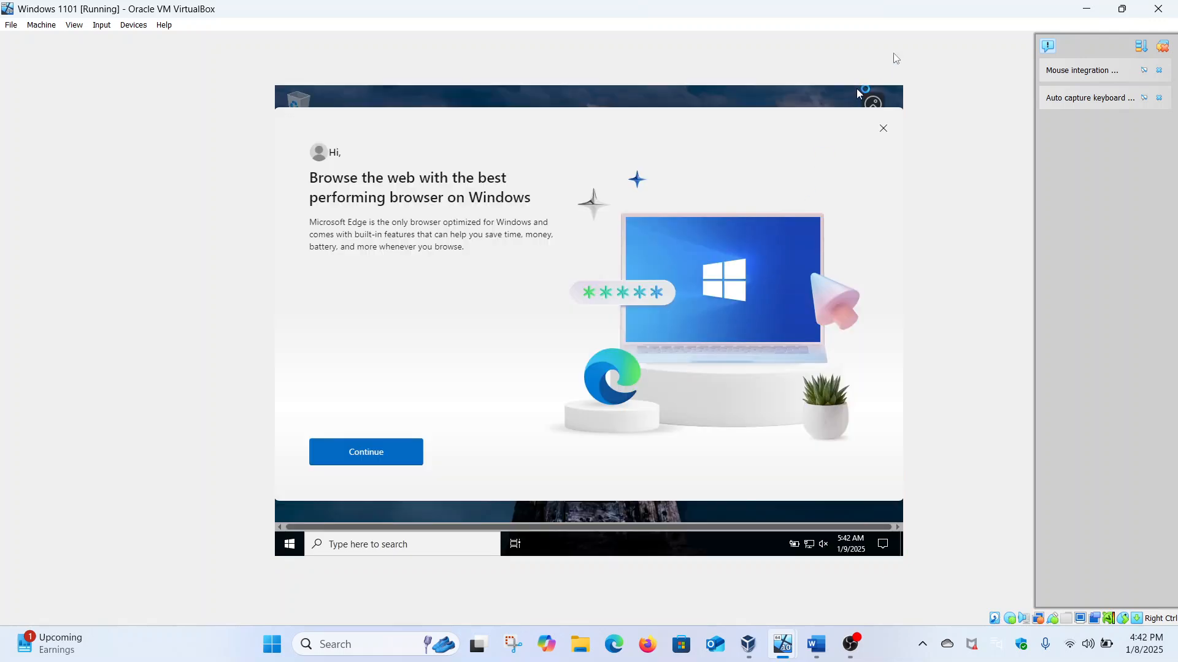
{"action": "left_click", "coordinate": [880, 133]}
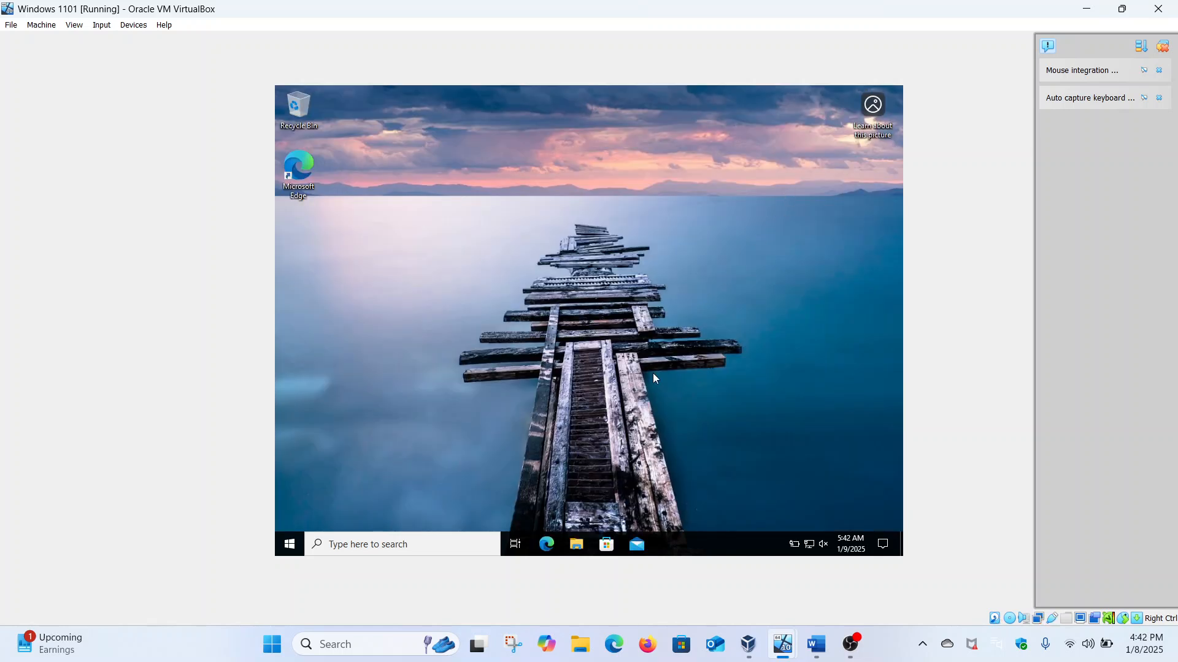
Step: Open a maximized File Explorer window on This PC
{"action": "left_click", "coordinate": [577, 543]}
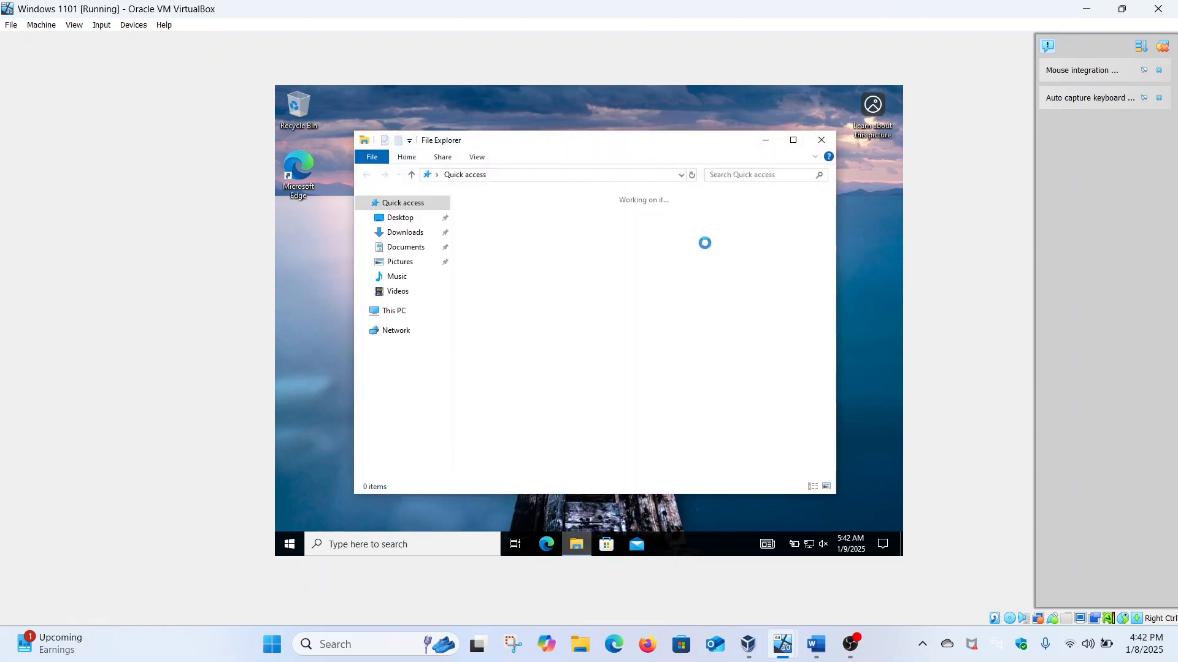
{"action": "left_click", "coordinate": [793, 140]}
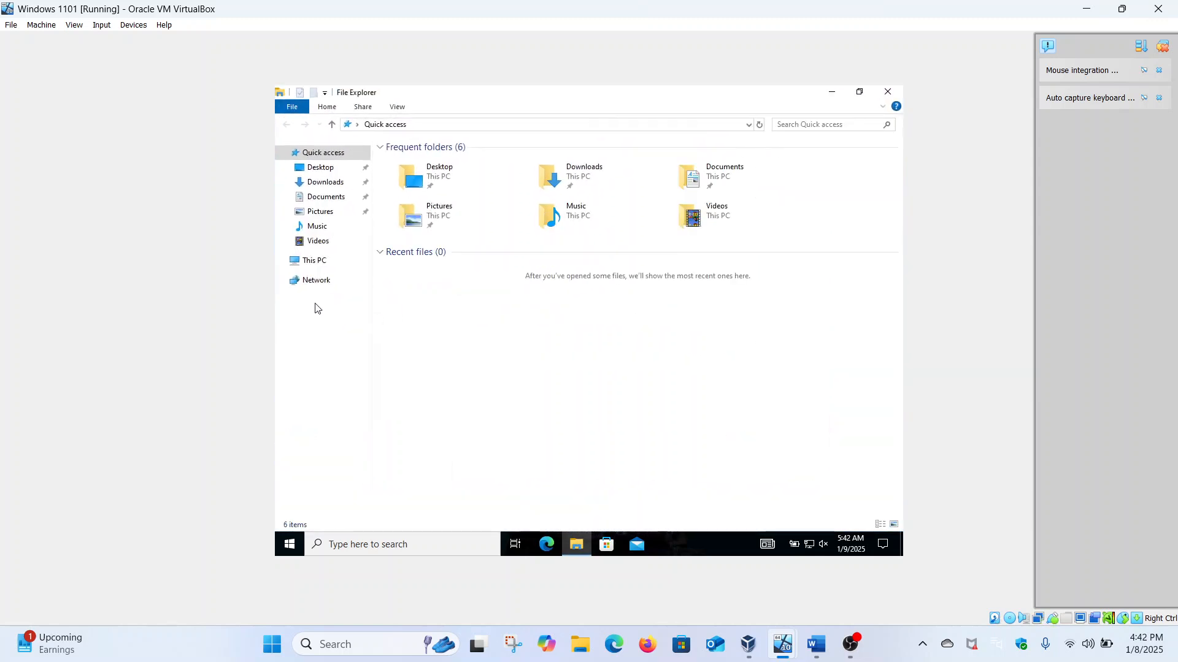
{"action": "left_click", "coordinate": [314, 262]}
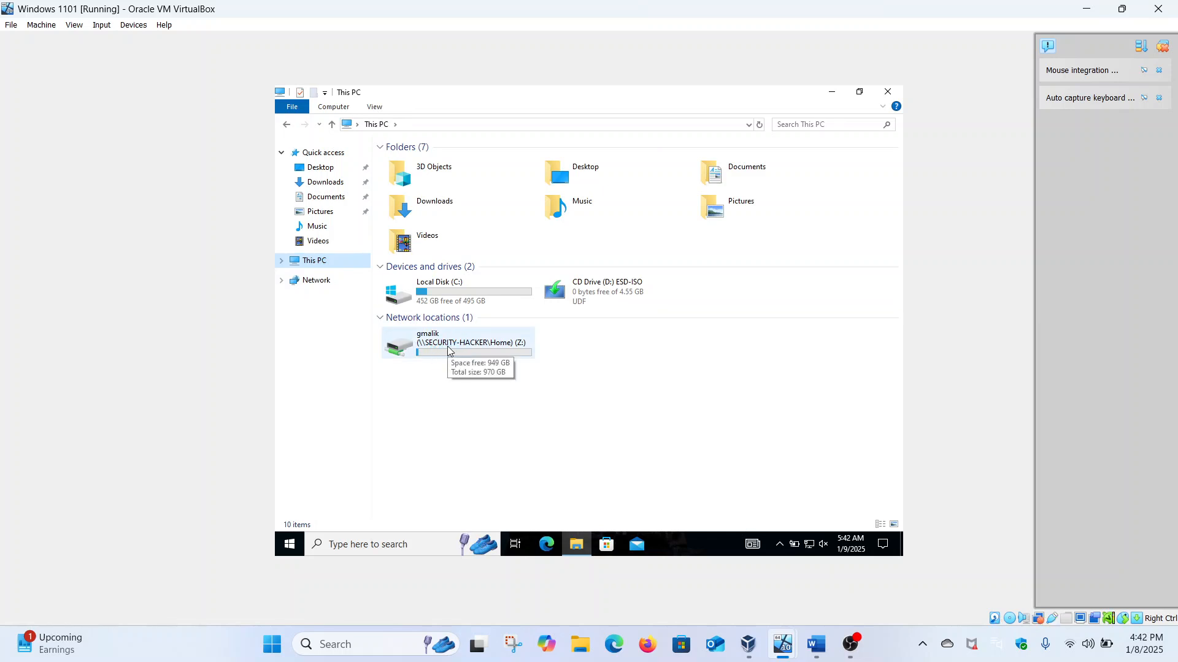
Step: Browse \\security-hacker, try opening the Home share, and dismiss the access-denied error
{"action": "left_click", "coordinate": [430, 127]}
{"action": "type", "text": "\\\\se"}
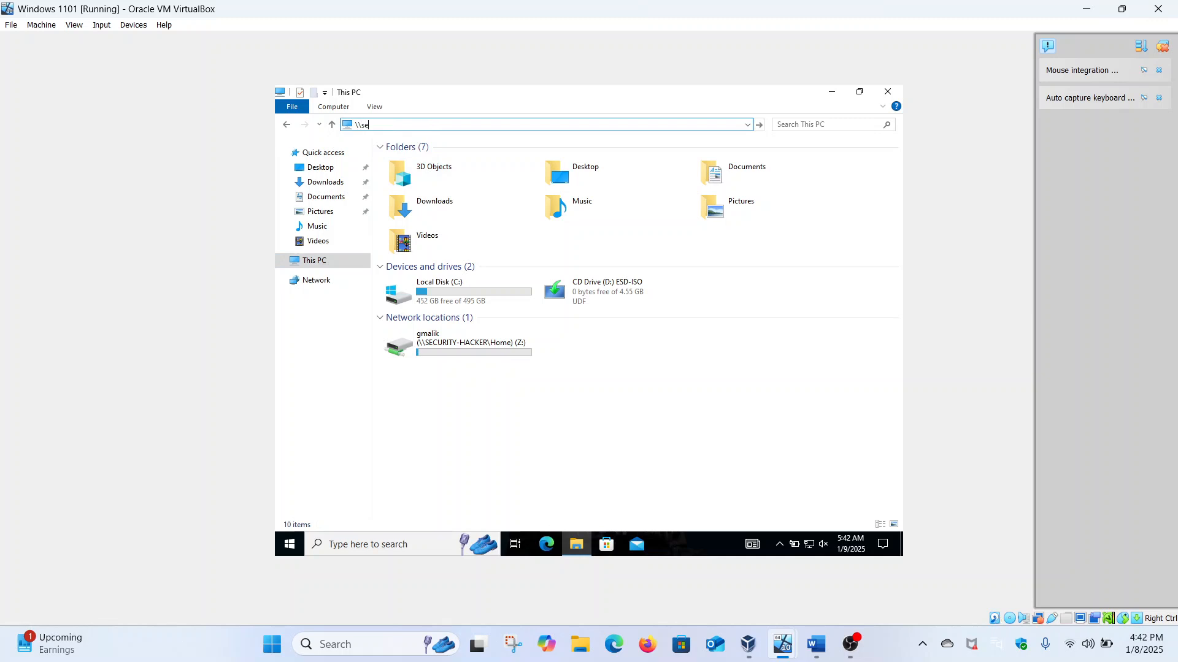
{"action": "type", "text": "curity-hacker"}
{"action": "key", "text": "Return"}
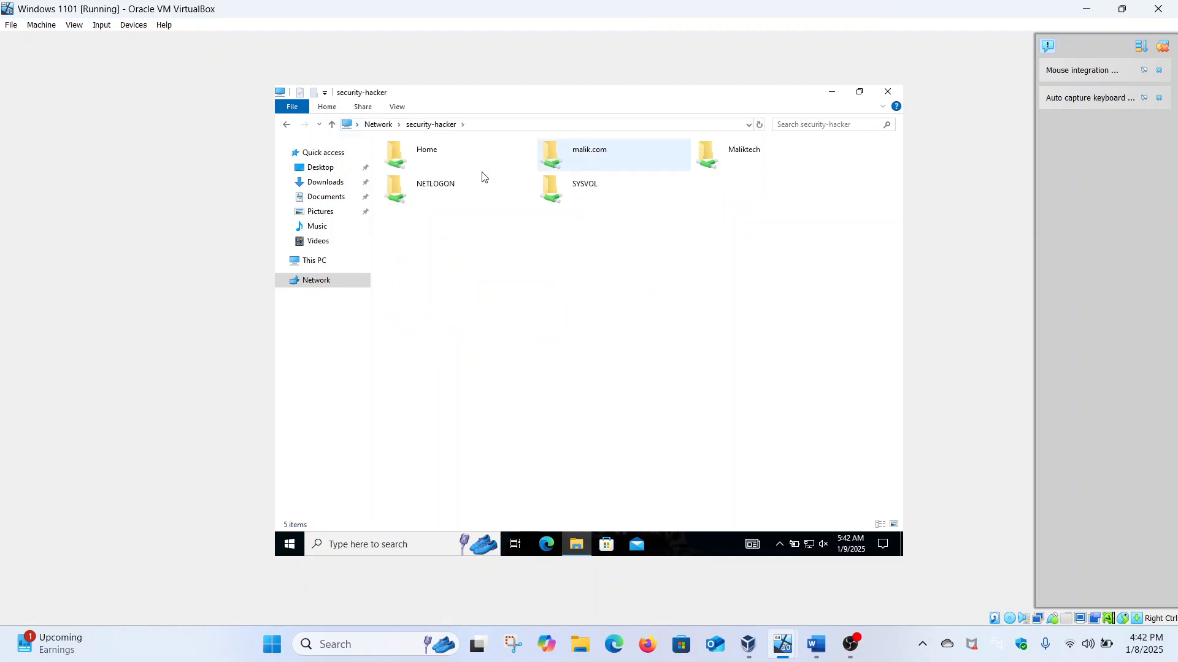
{"action": "double_click", "coordinate": [451, 155]}
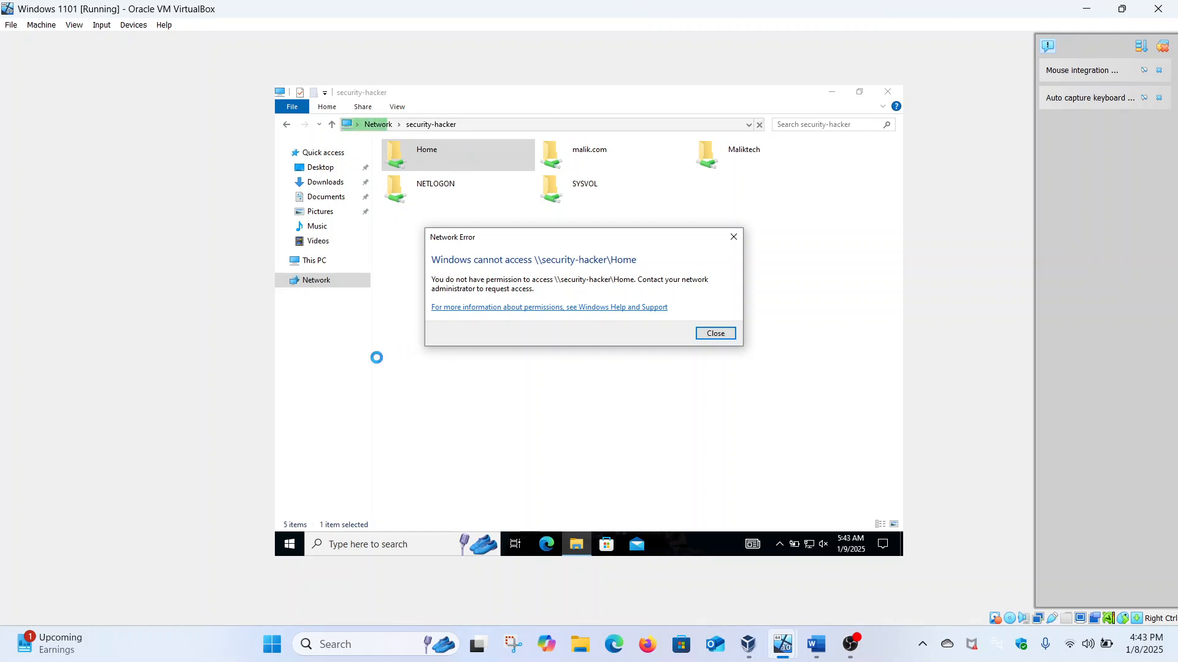
{"action": "left_click", "coordinate": [708, 335]}
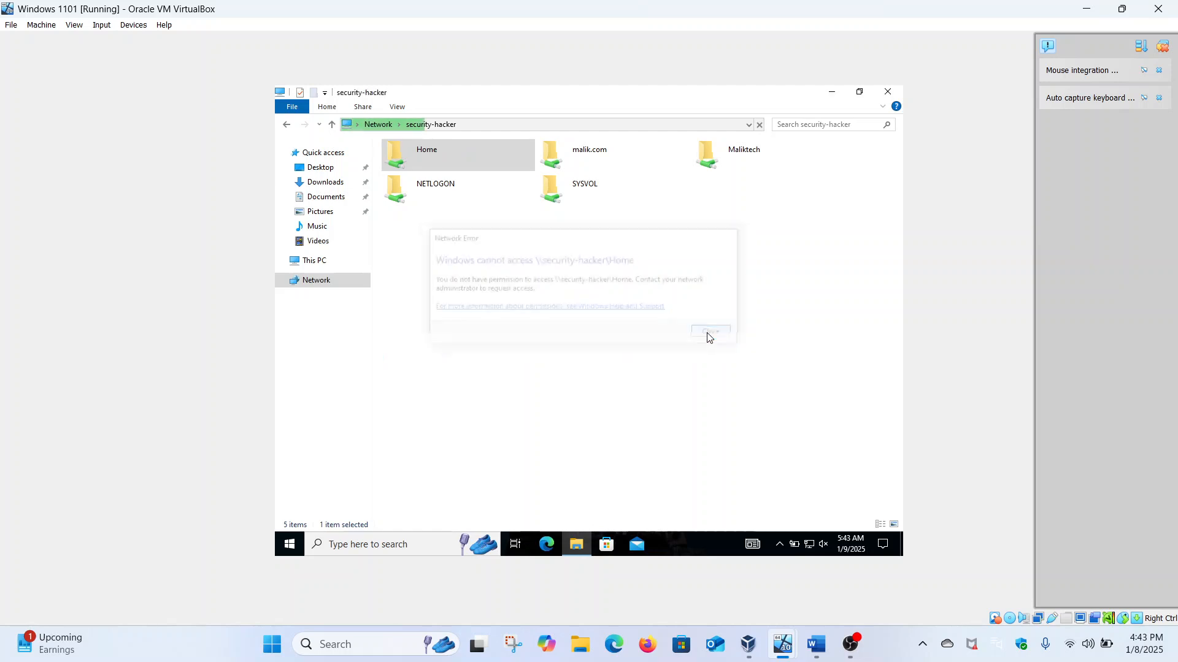
{"action": "left_click", "coordinate": [287, 127]}
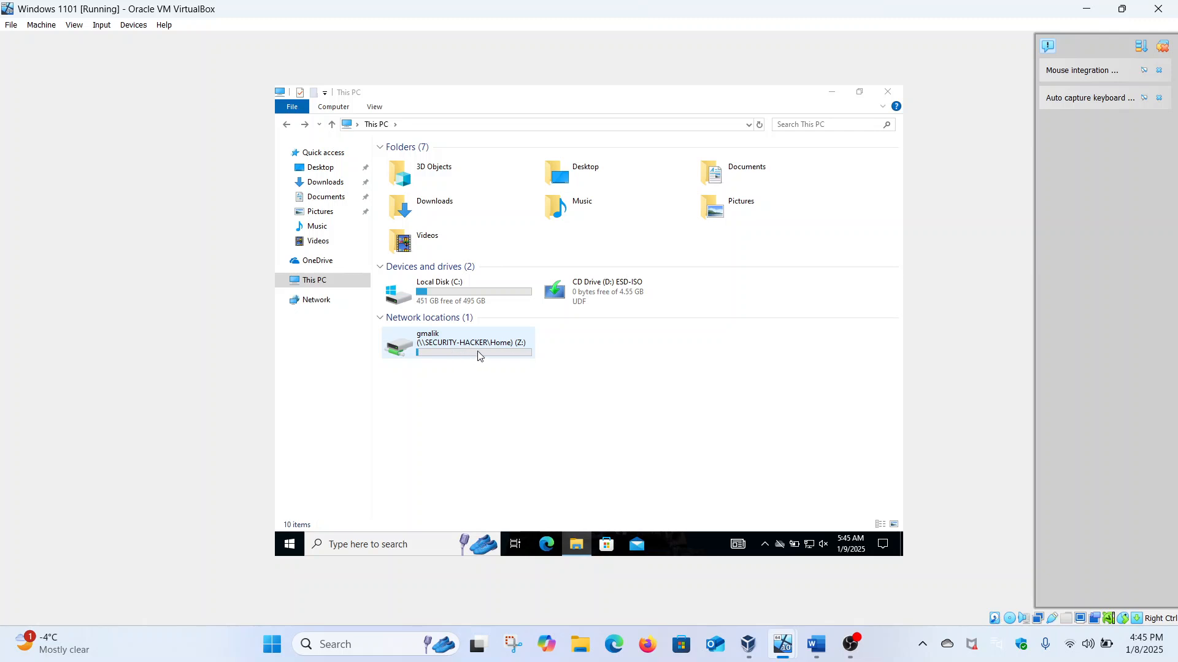
Step: Disconnect the Z: network drive on the client
{"action": "right_click", "coordinate": [478, 353]}
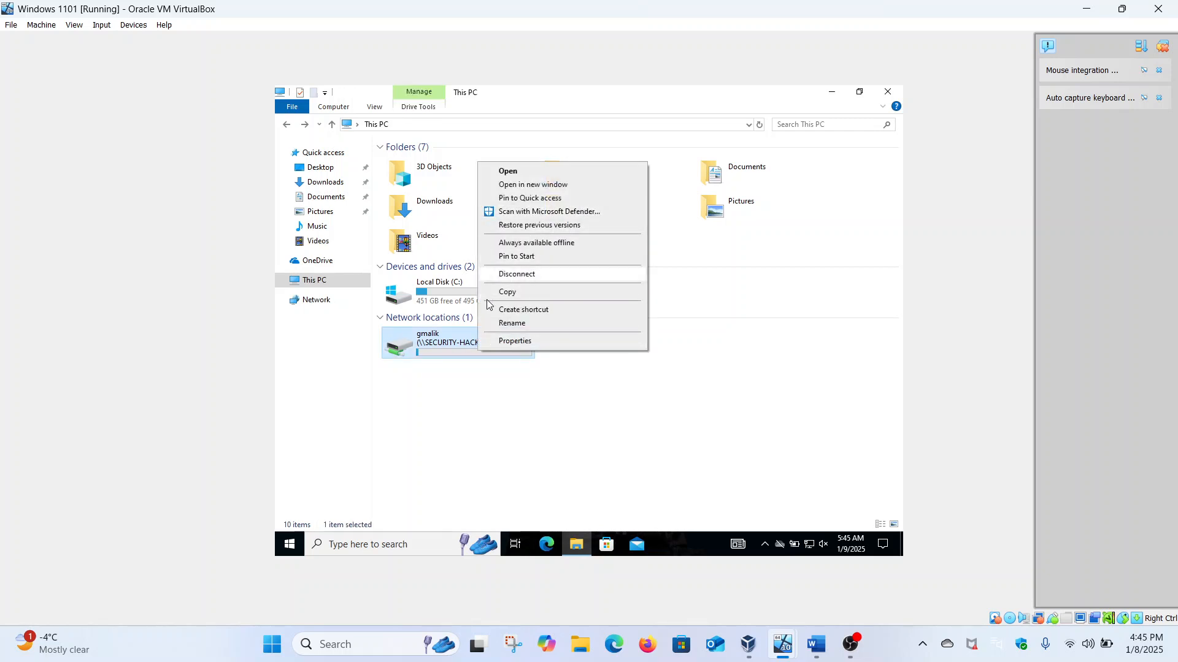
{"action": "left_click", "coordinate": [511, 275]}
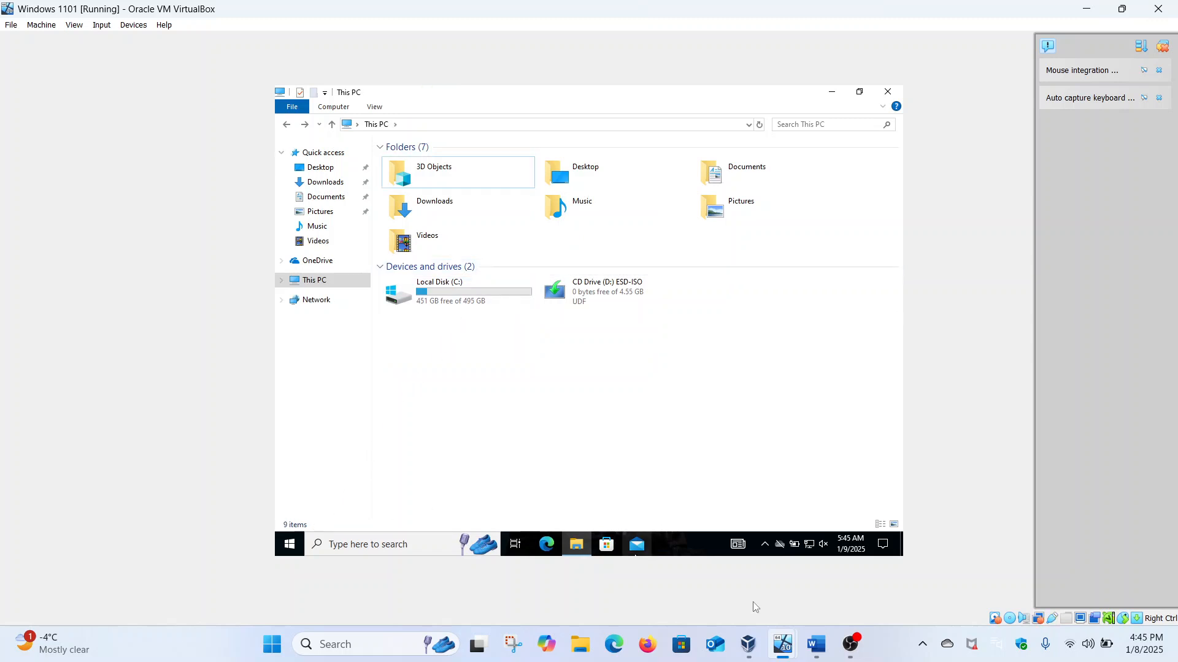
{"action": "left_click", "coordinate": [776, 644]}
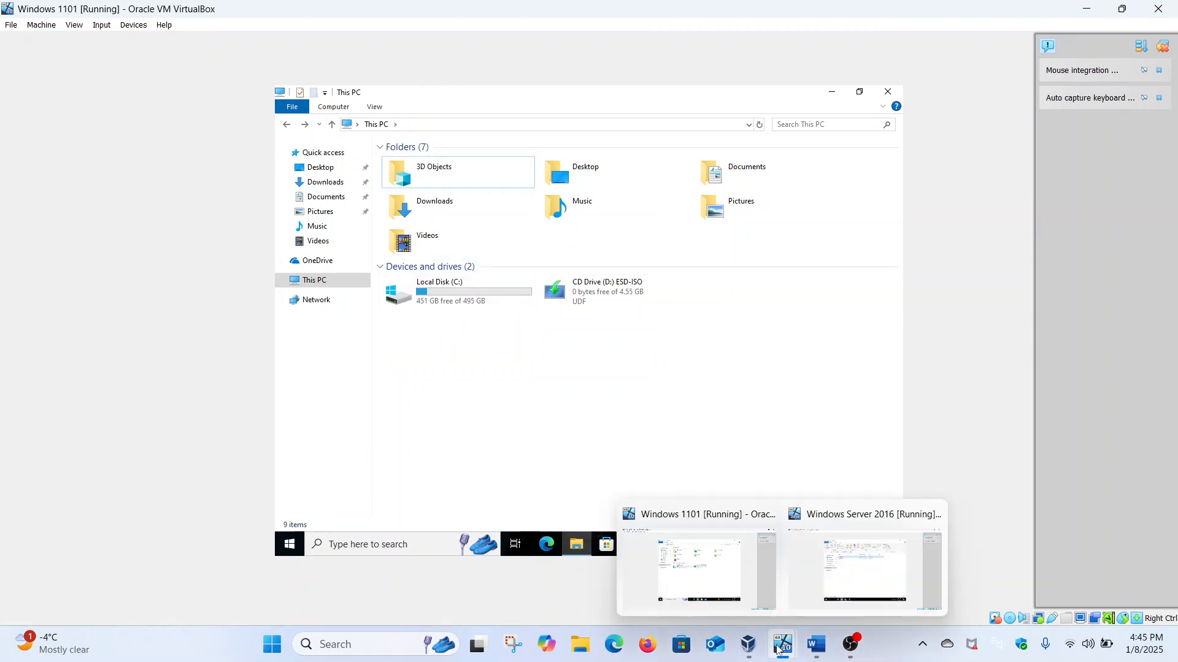
Step: Sign the second domain user out of the Windows 11 client
{"action": "left_click", "coordinate": [300, 544]}
{"action": "mouse_move", "coordinate": [300, 430]}
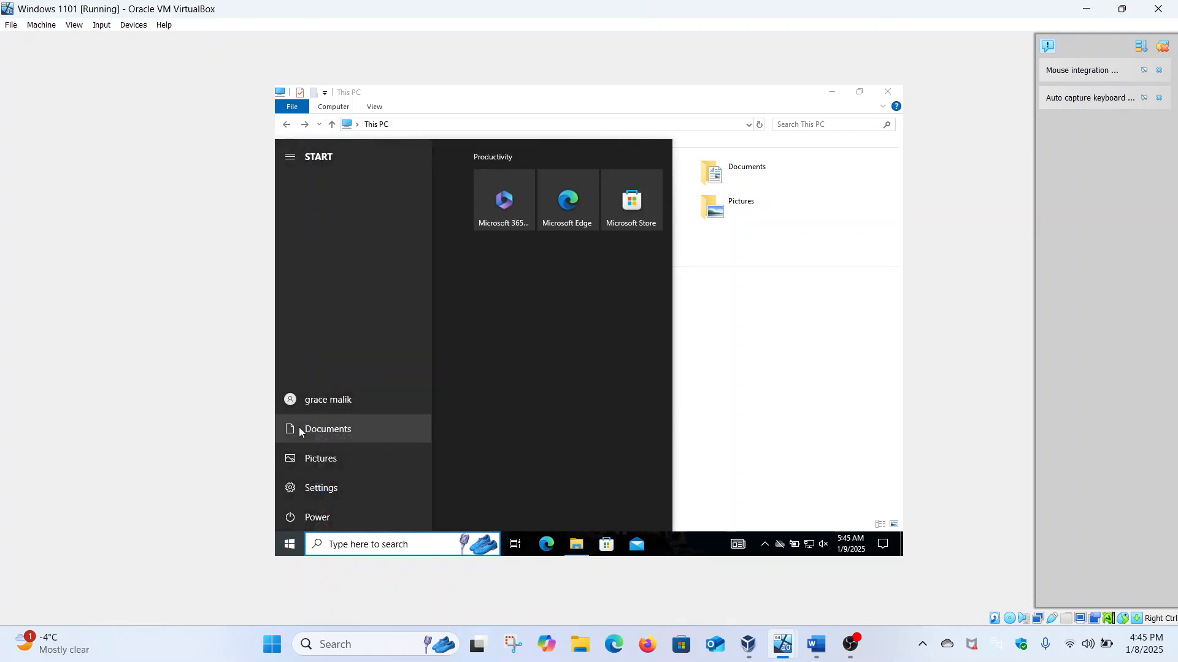
{"action": "left_click", "coordinate": [323, 403]}
{"action": "left_click", "coordinate": [331, 349]}
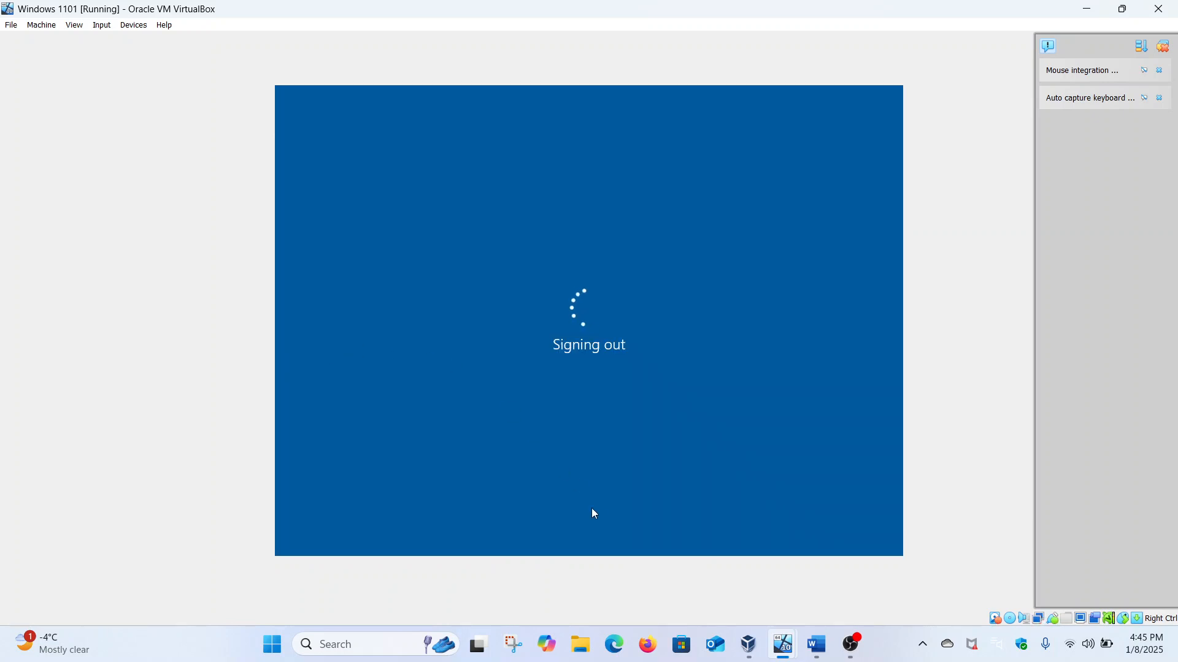
Step: On the server, check that the Home folder on C: is shared as \\SECURITY-HACKER\Home
{"action": "mouse_move", "coordinate": [784, 644]}
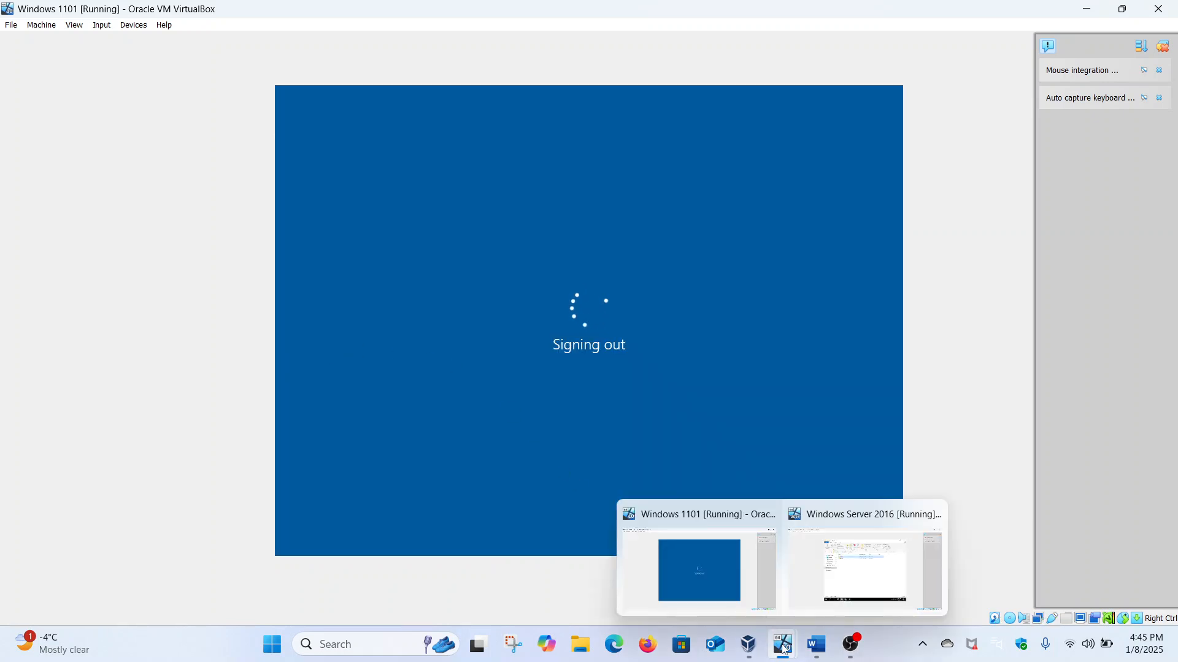
{"action": "left_click", "coordinate": [798, 612]}
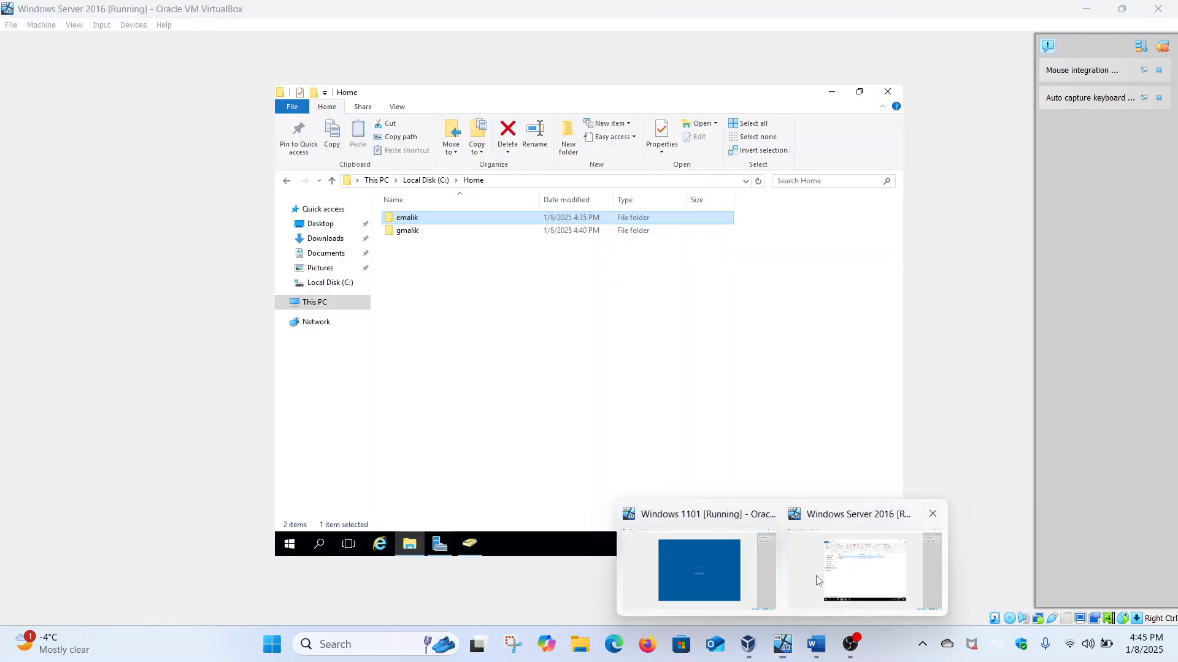
{"action": "left_click", "coordinate": [286, 180]}
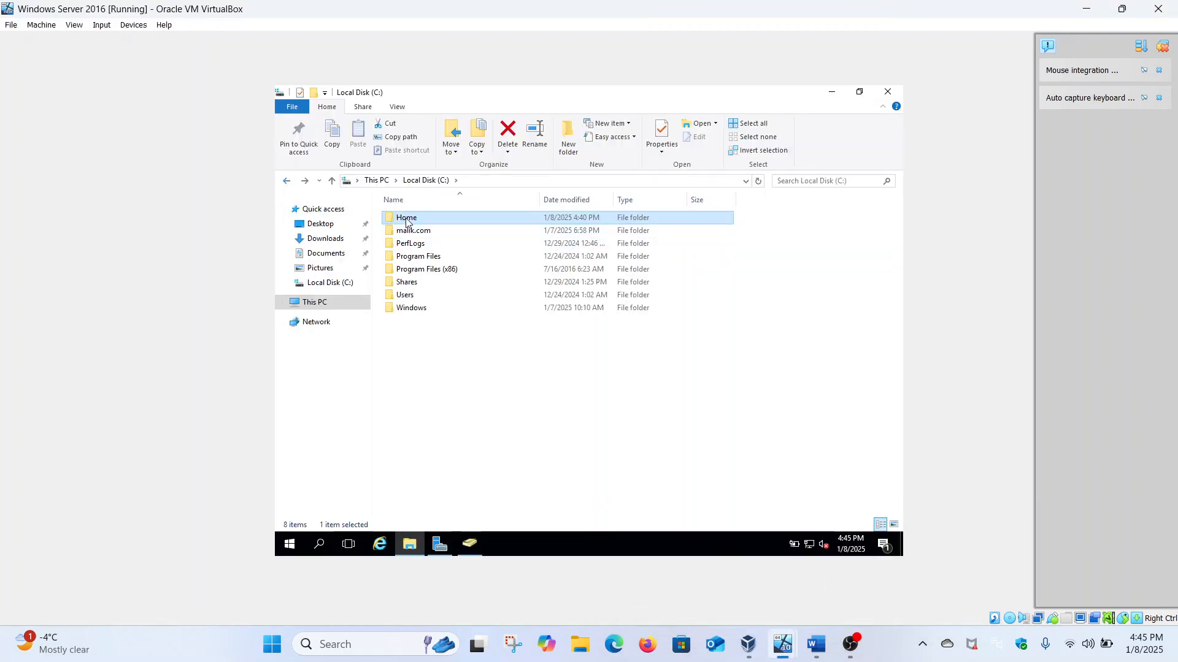
{"action": "right_click", "coordinate": [410, 218]}
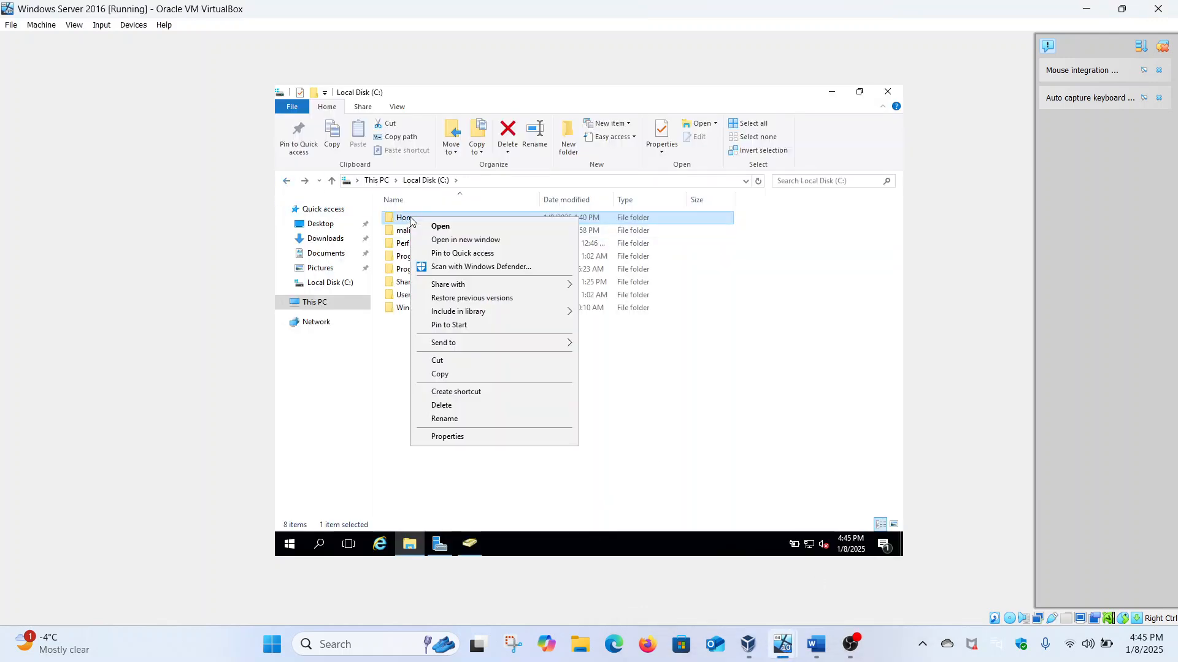
{"action": "left_click", "coordinate": [461, 437]}
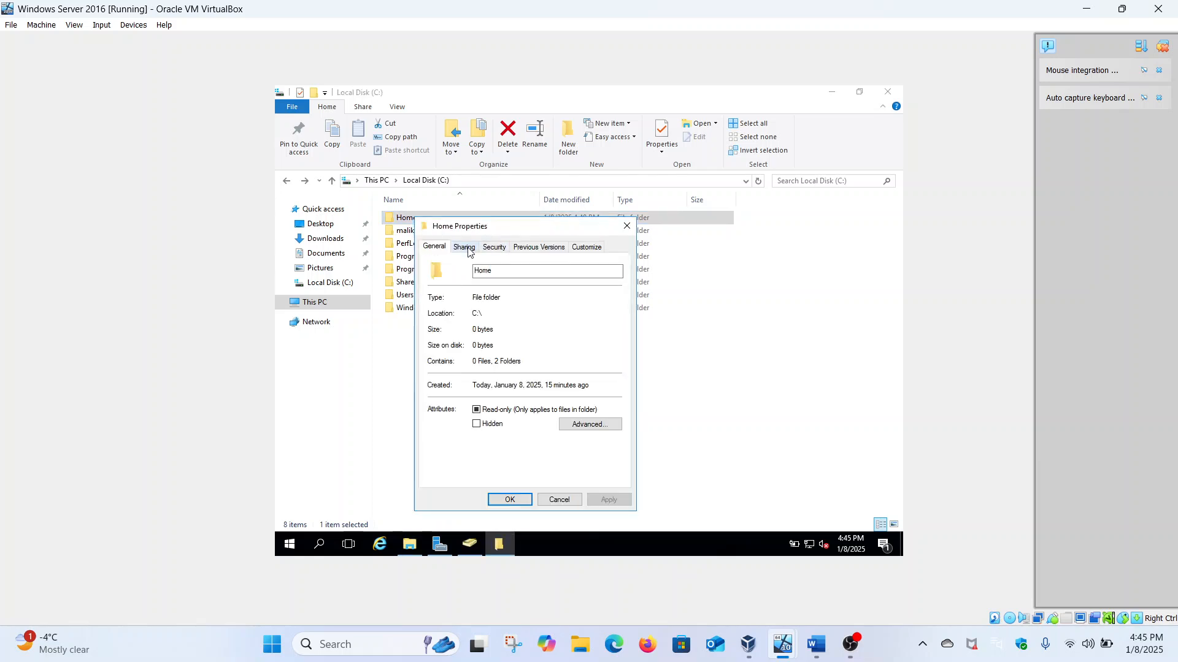
{"action": "left_click", "coordinate": [464, 248]}
{"action": "left_click", "coordinate": [463, 334]}
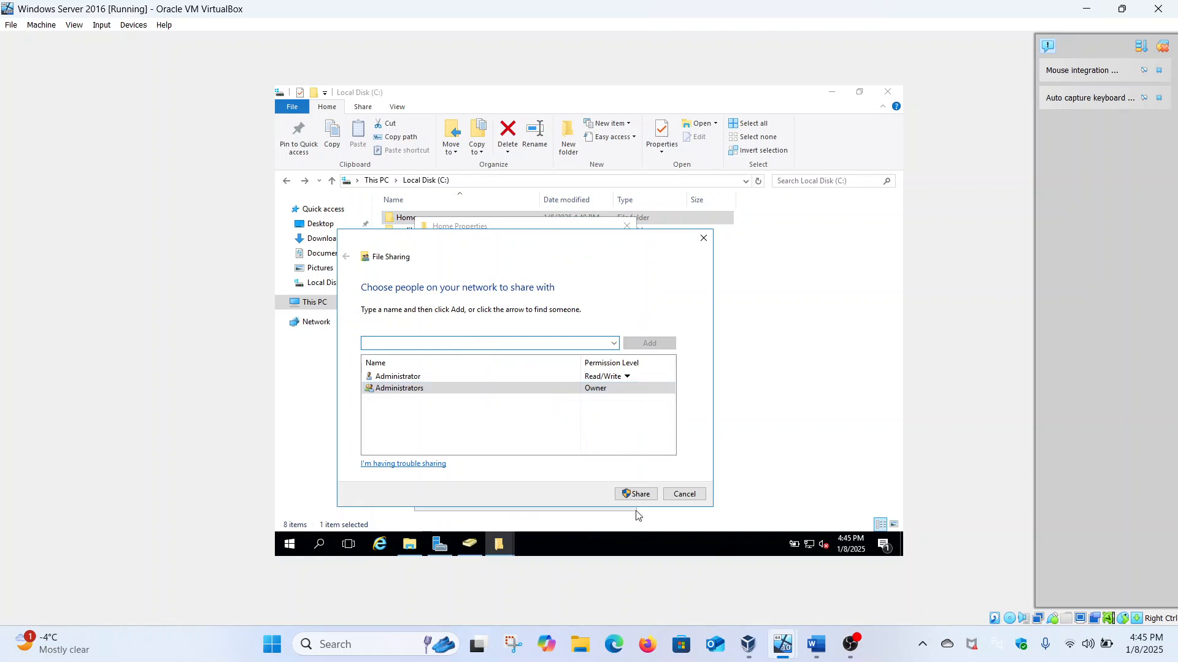
{"action": "left_click", "coordinate": [704, 238]}
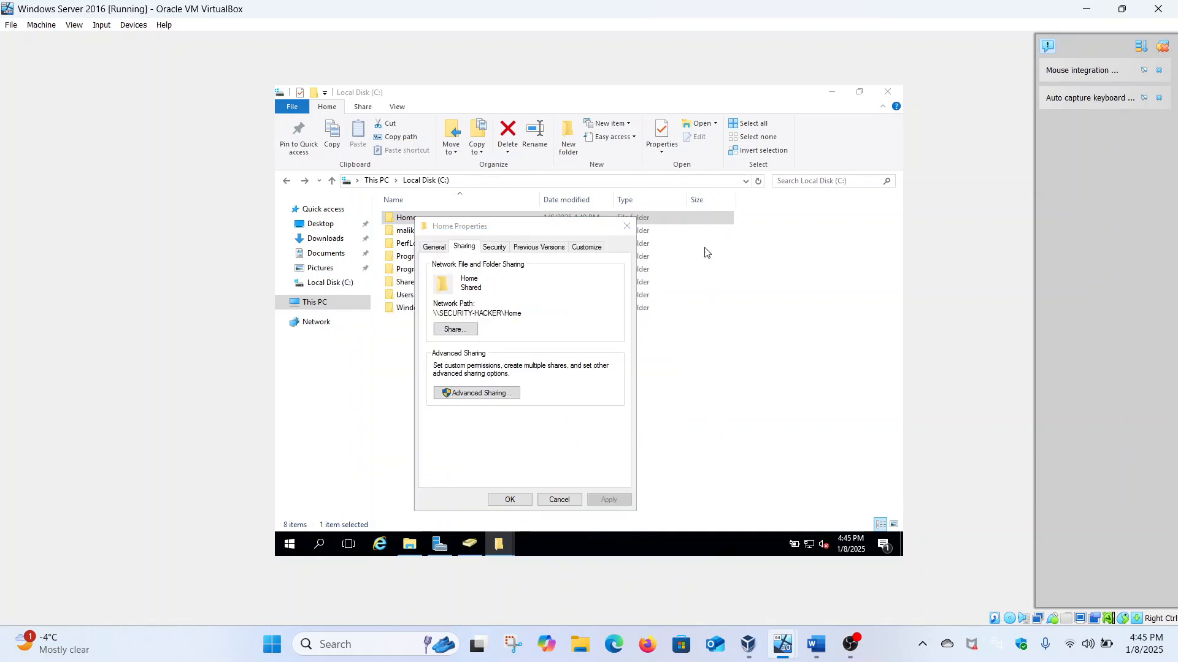
{"action": "left_click", "coordinate": [626, 226]}
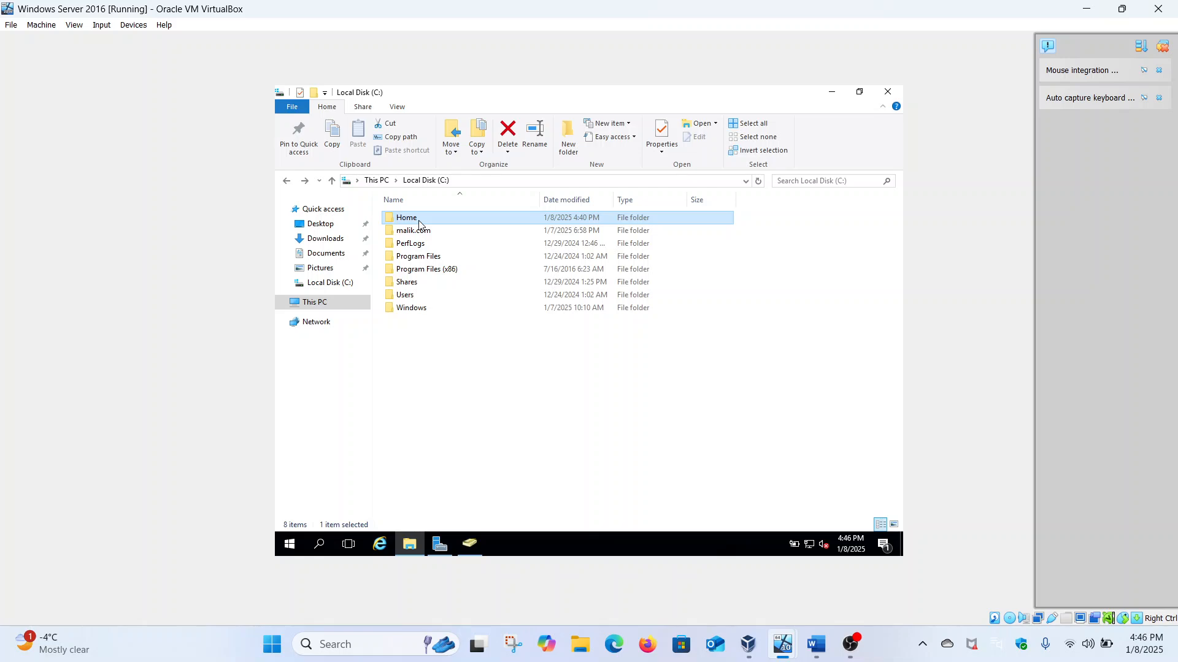
Step: In Active Directory Users and Computers, add the second domain user to the Administrators group
{"action": "left_click", "coordinate": [469, 543]}
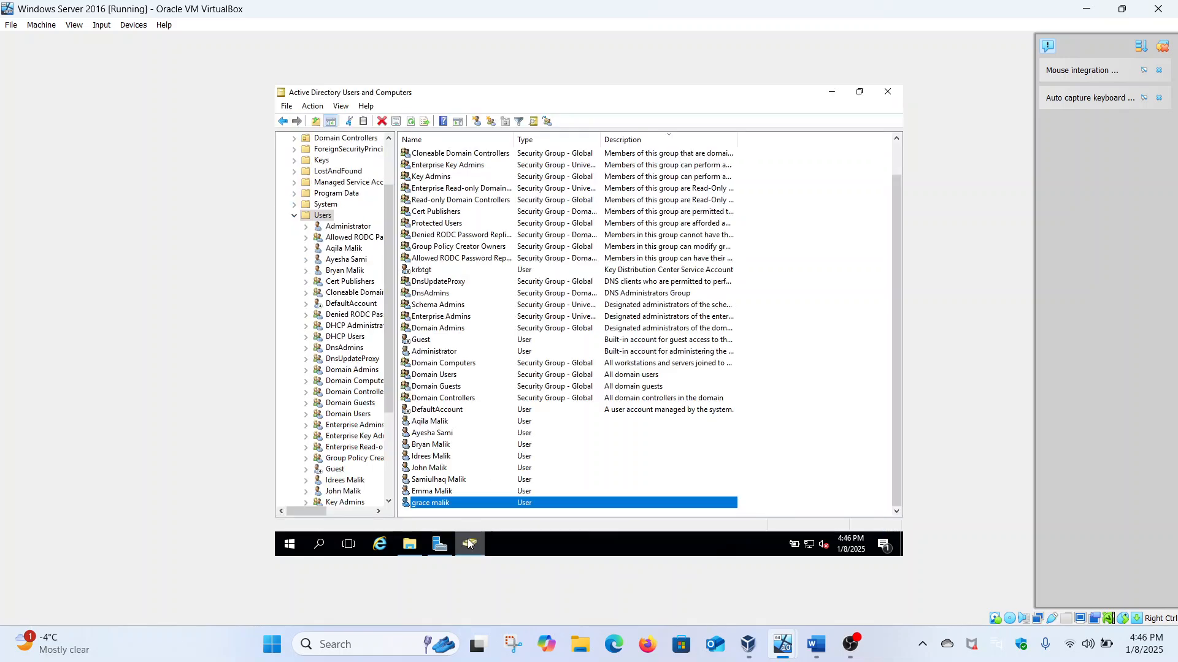
{"action": "right_click", "coordinate": [452, 505]}
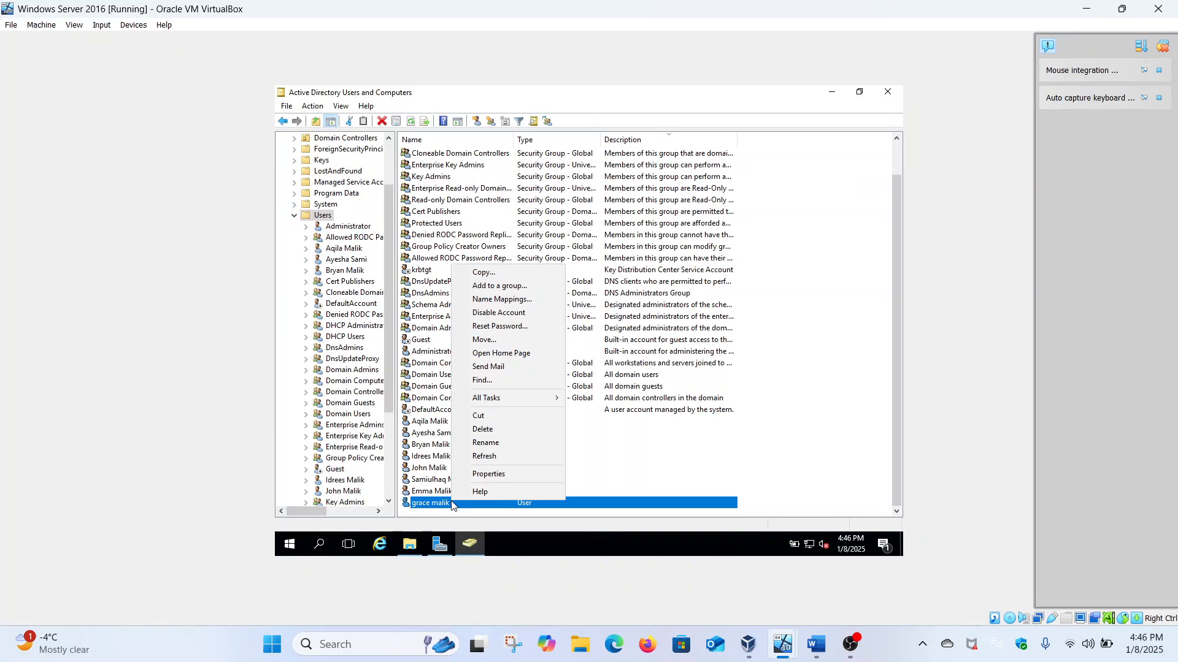
{"action": "left_click", "coordinate": [486, 474]}
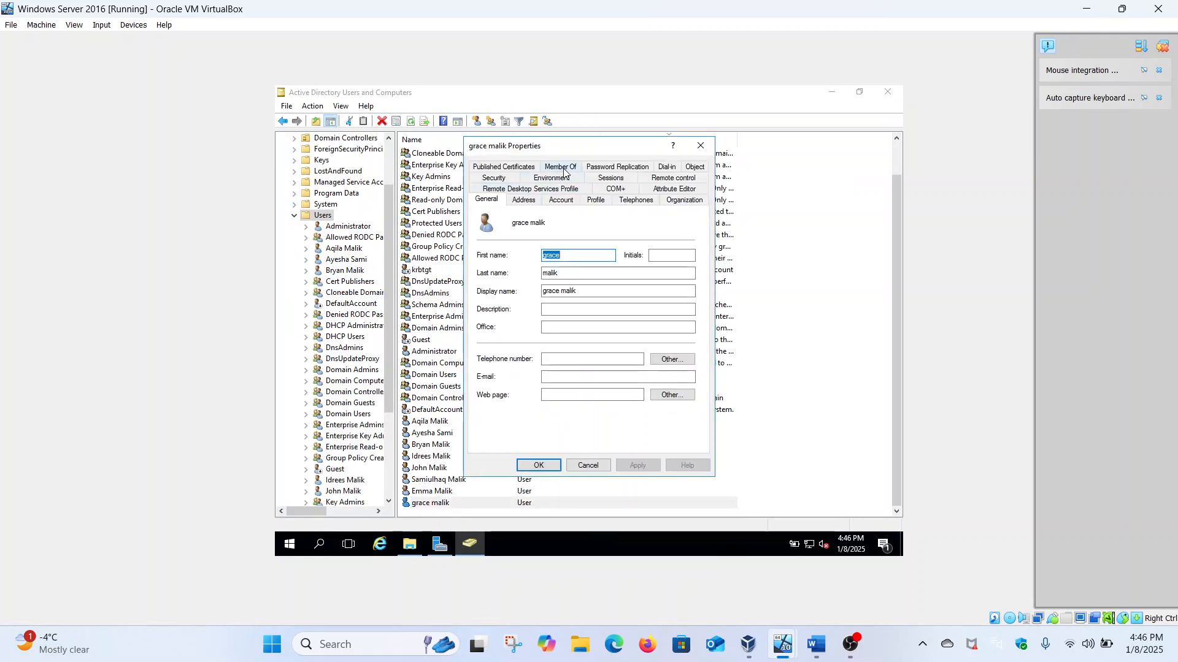
{"action": "left_click", "coordinate": [563, 169]}
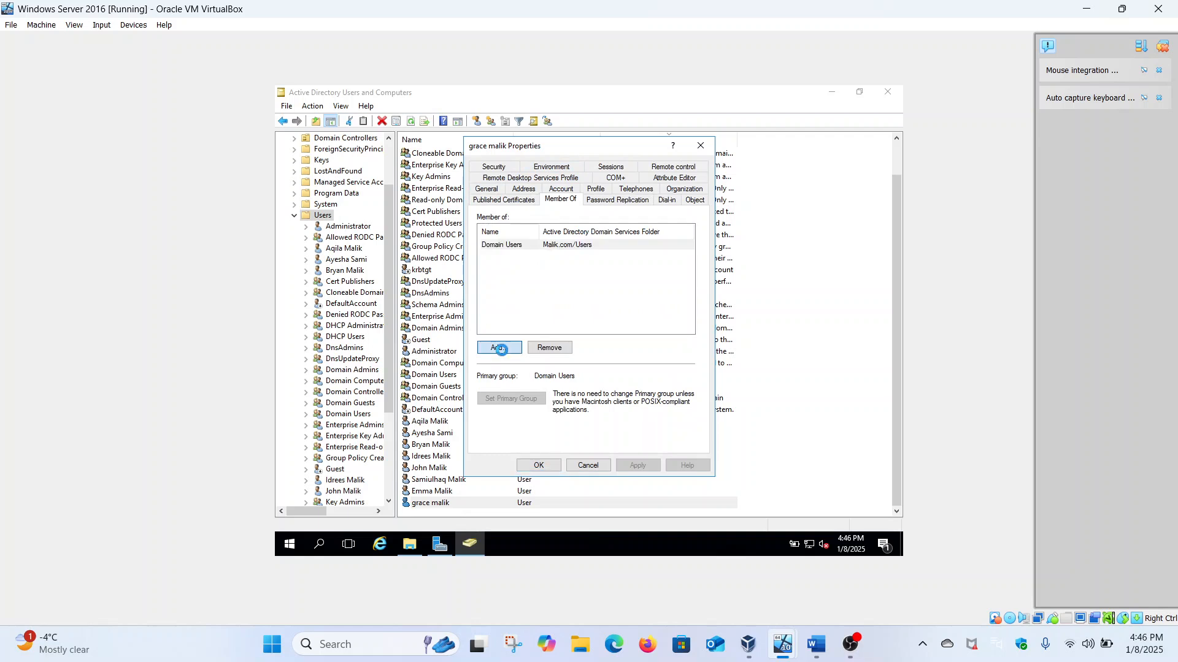
{"action": "left_click", "coordinate": [502, 352]}
{"action": "type", "text": "adm"}
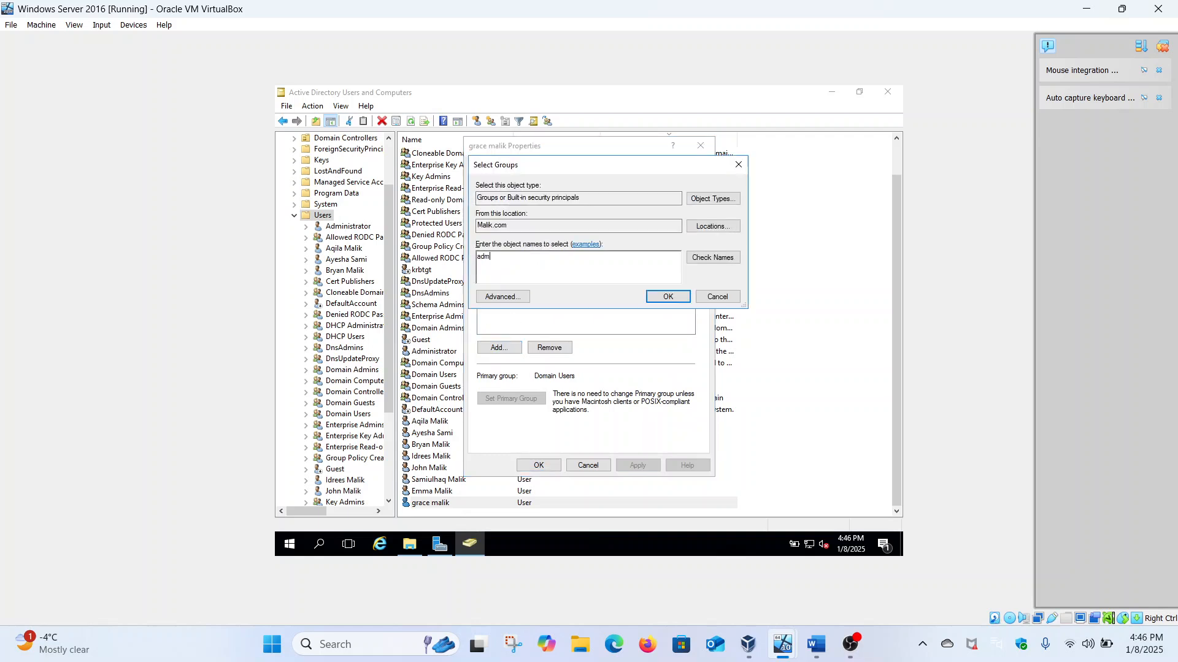
{"action": "type", "text": "in"}
{"action": "left_click", "coordinate": [712, 258]}
{"action": "left_click", "coordinate": [672, 298]}
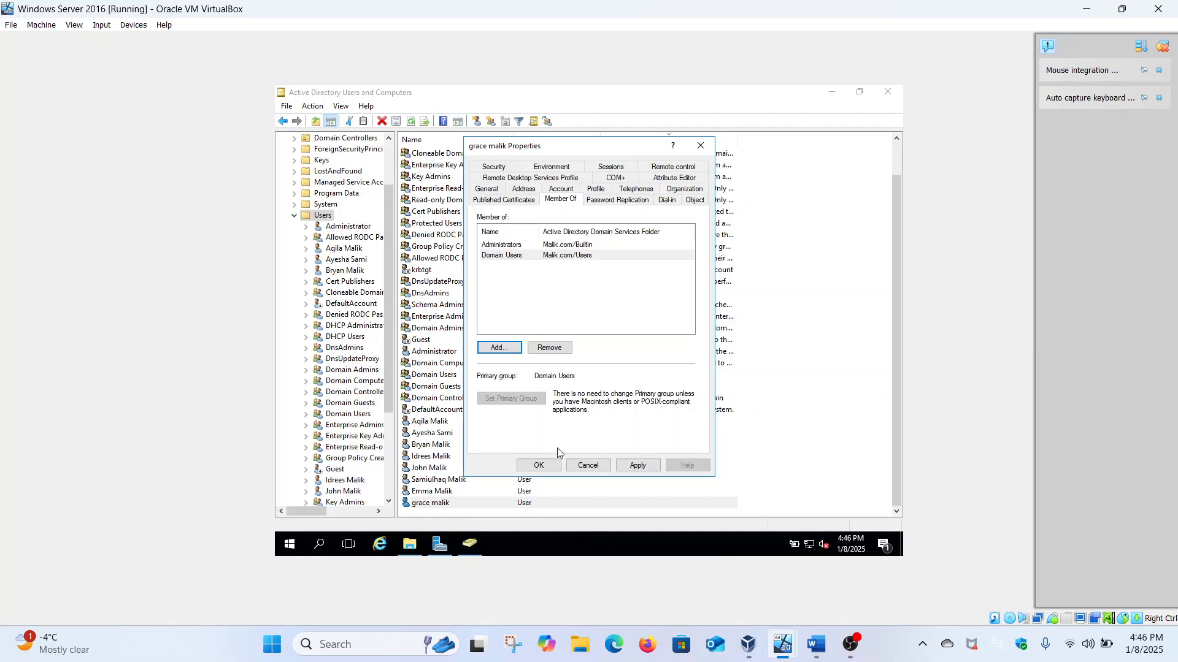
{"action": "left_click", "coordinate": [625, 467]}
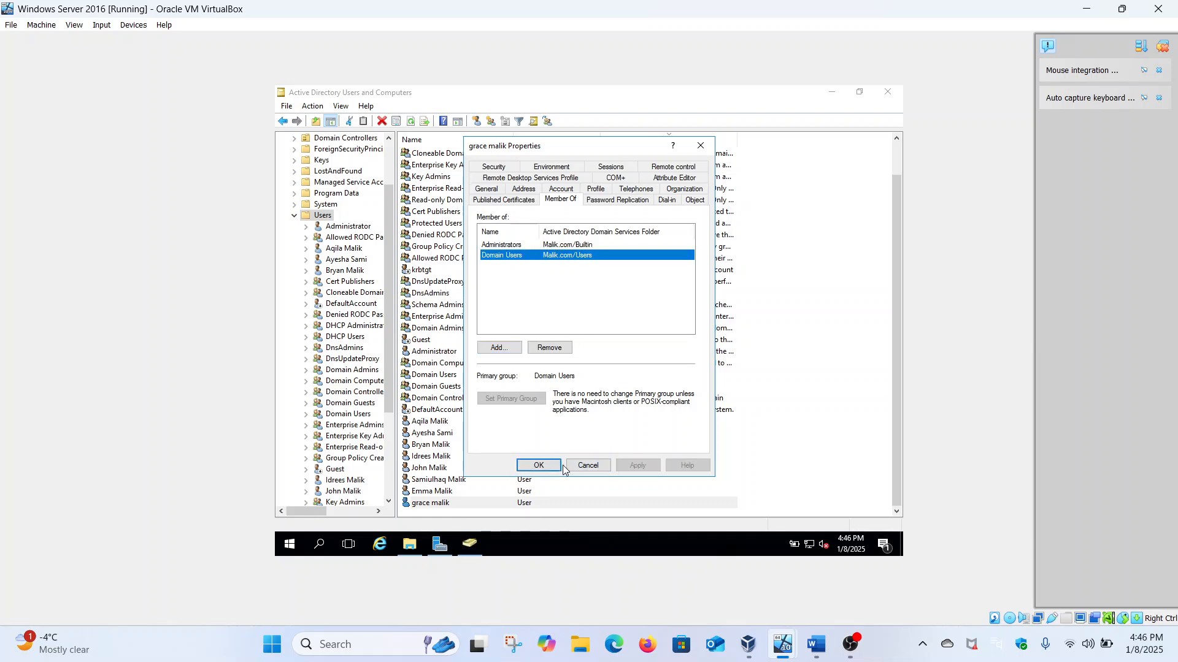
{"action": "left_click", "coordinate": [543, 465]}
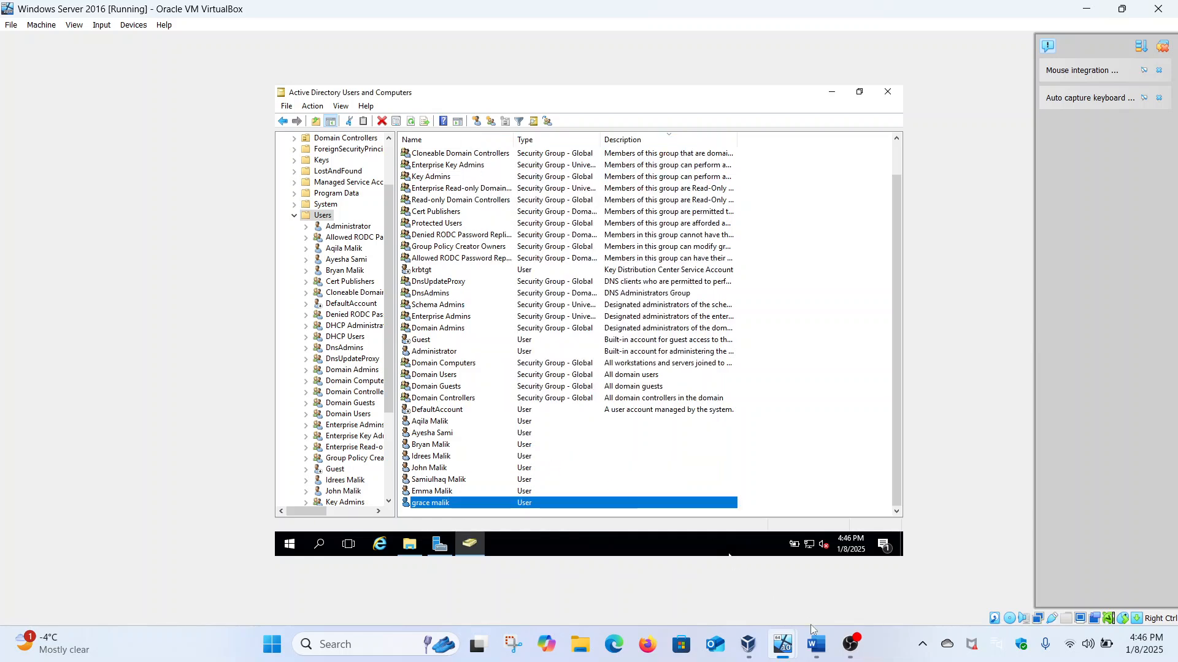
Step: Sign in to the Windows 1101 client as the second domain user with their password
{"action": "mouse_move", "coordinate": [783, 644]}
{"action": "left_click", "coordinate": [744, 573]}
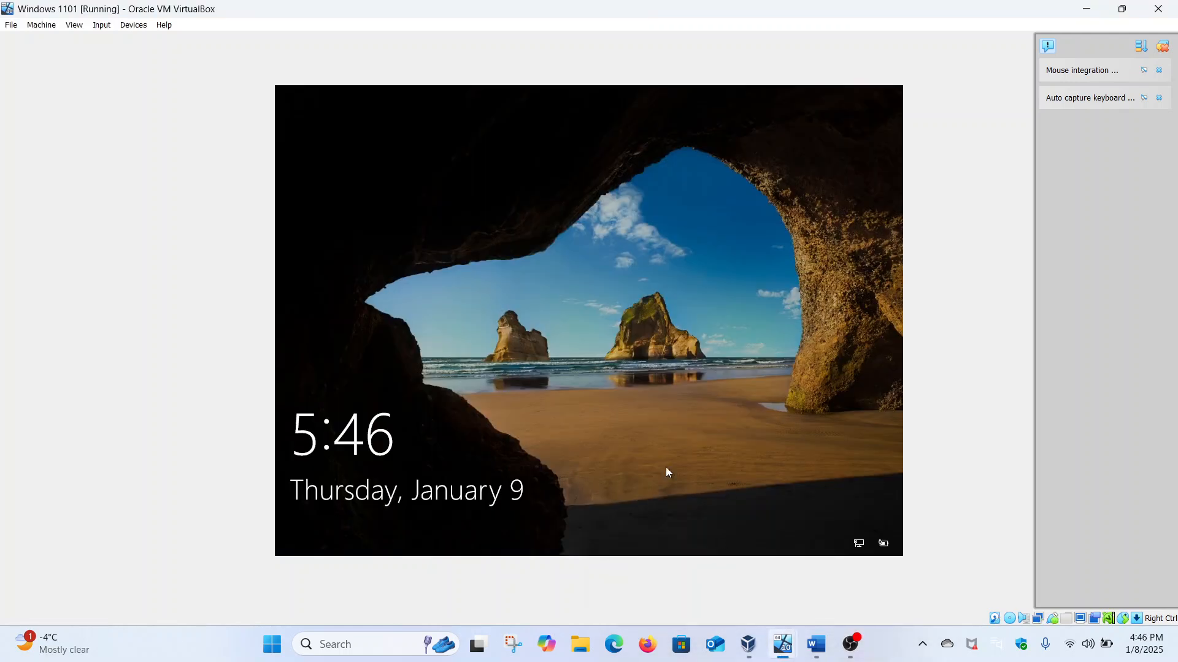
{"action": "left_click", "coordinate": [631, 404]}
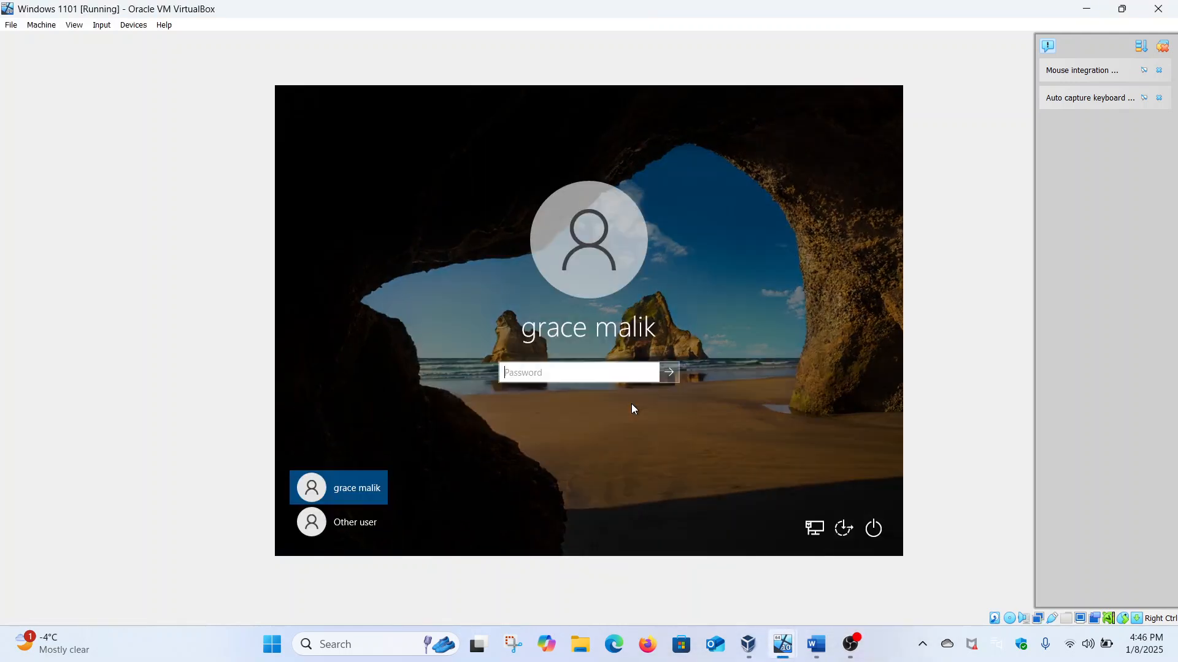
{"action": "type", "text": "••••••••••"}
{"action": "key", "text": "Return"}
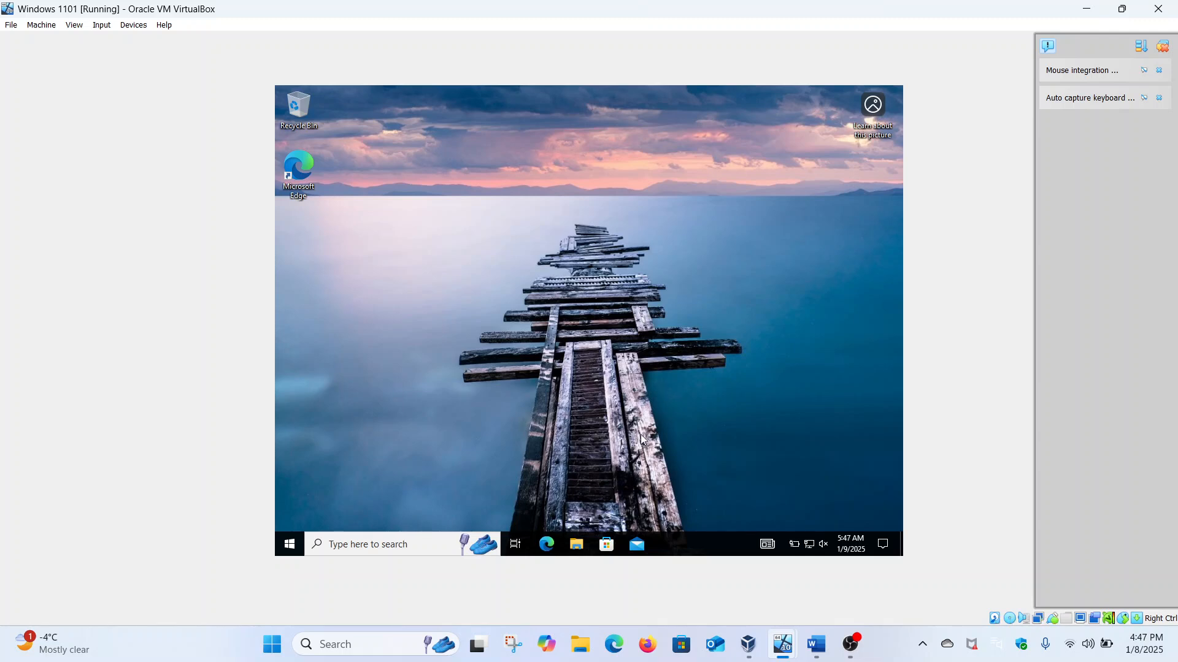
Step: Open \\security-hacker\Home in File Explorer and check both users' home folders
{"action": "left_click", "coordinate": [577, 546]}
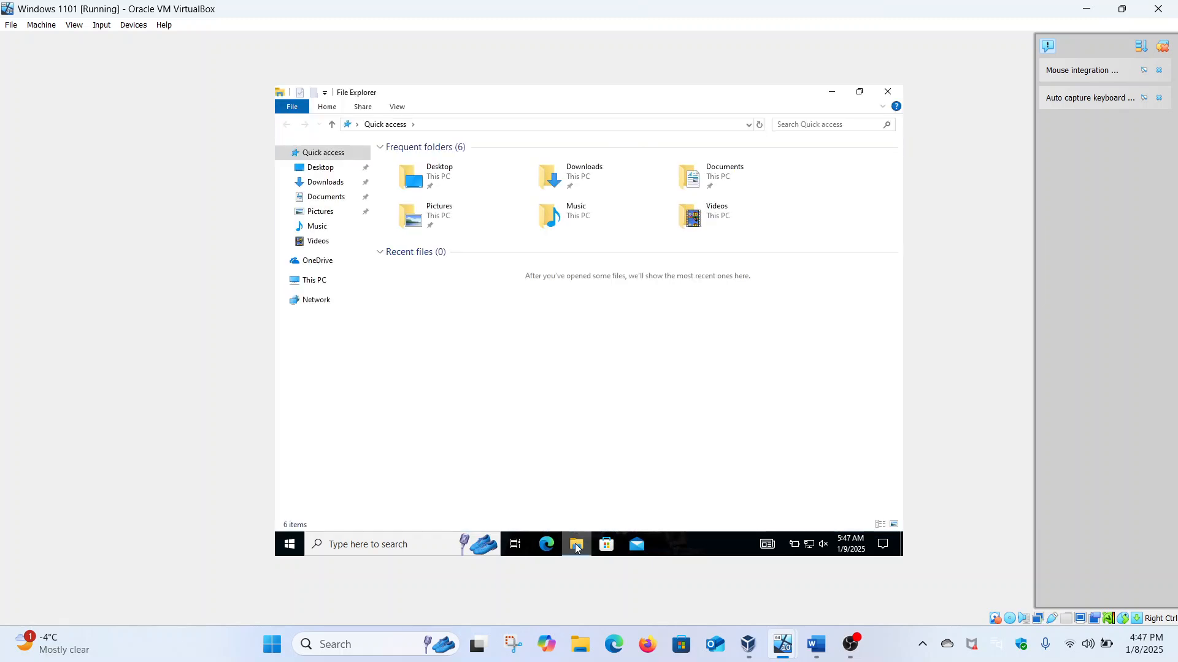
{"action": "left_click", "coordinate": [310, 279]}
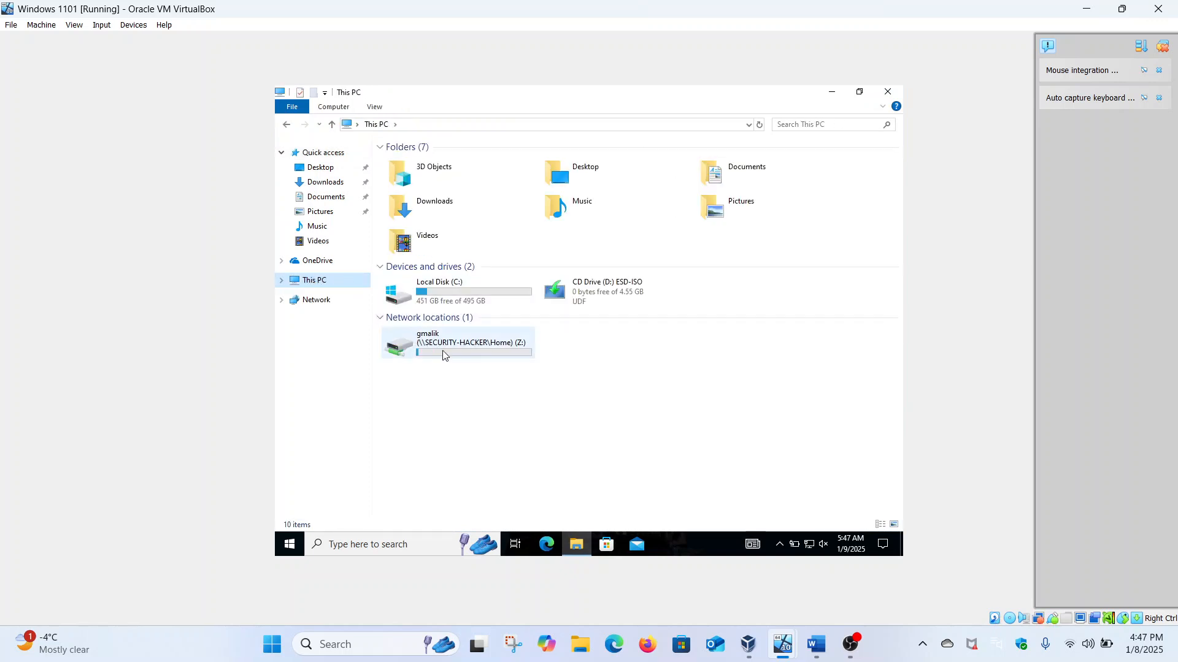
{"action": "left_click", "coordinate": [479, 123]}
{"action": "type", "text": "\\\\security-"}
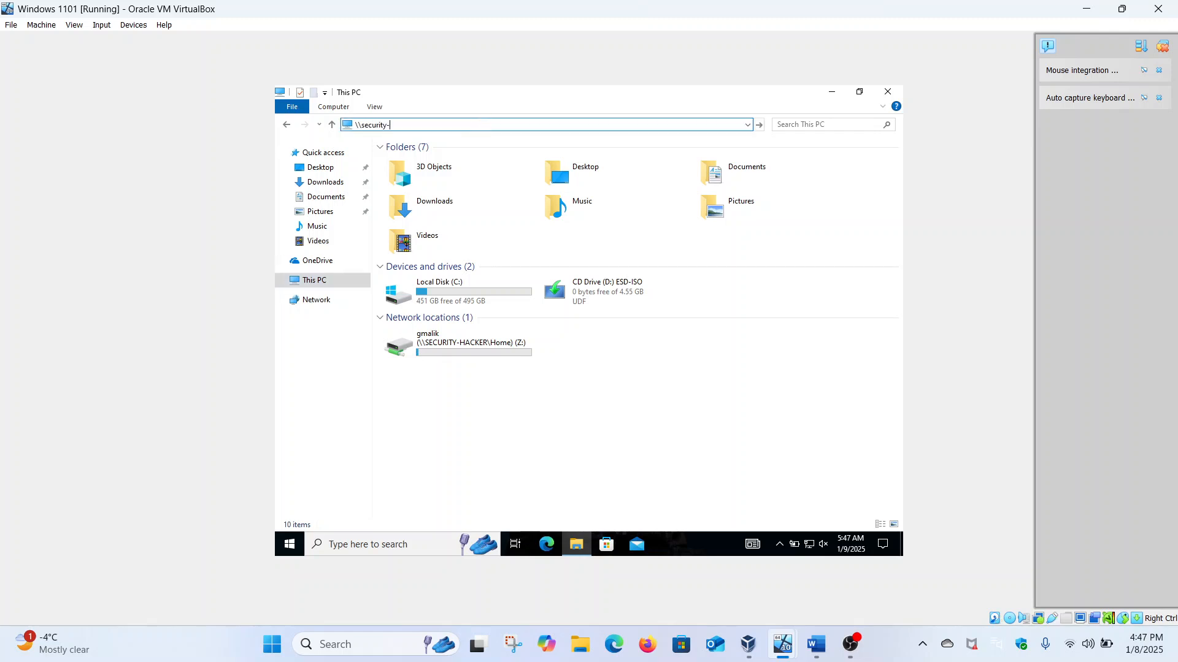
{"action": "type", "text": "hacker"}
{"action": "key", "text": "Return"}
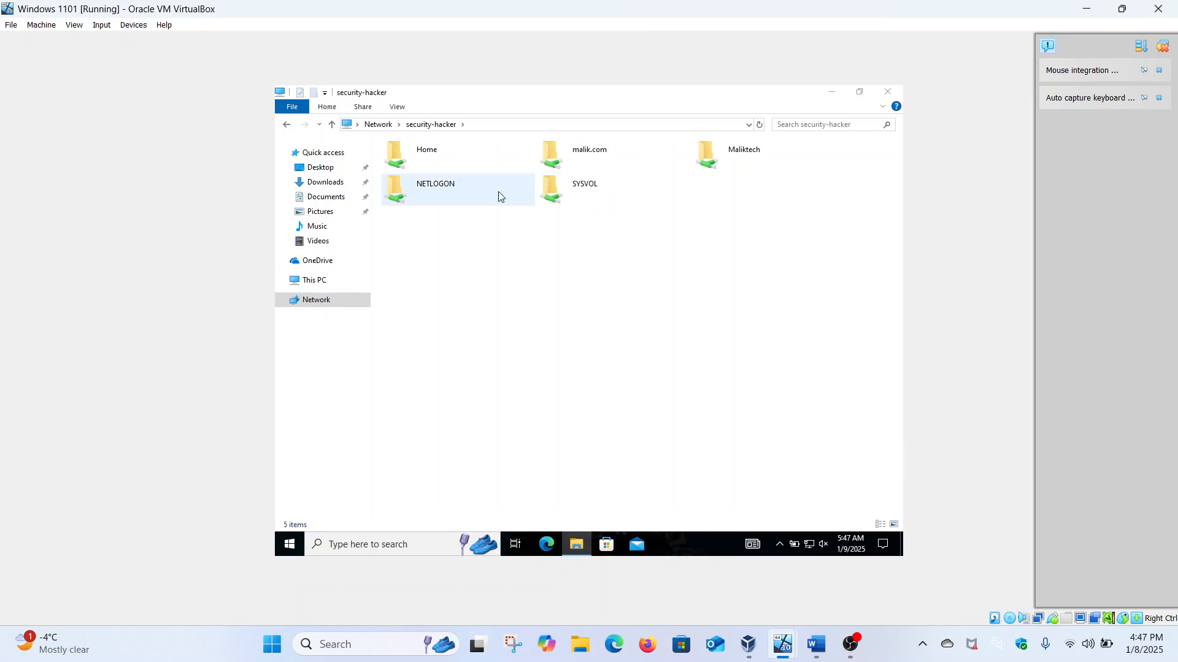
{"action": "double_click", "coordinate": [456, 155]}
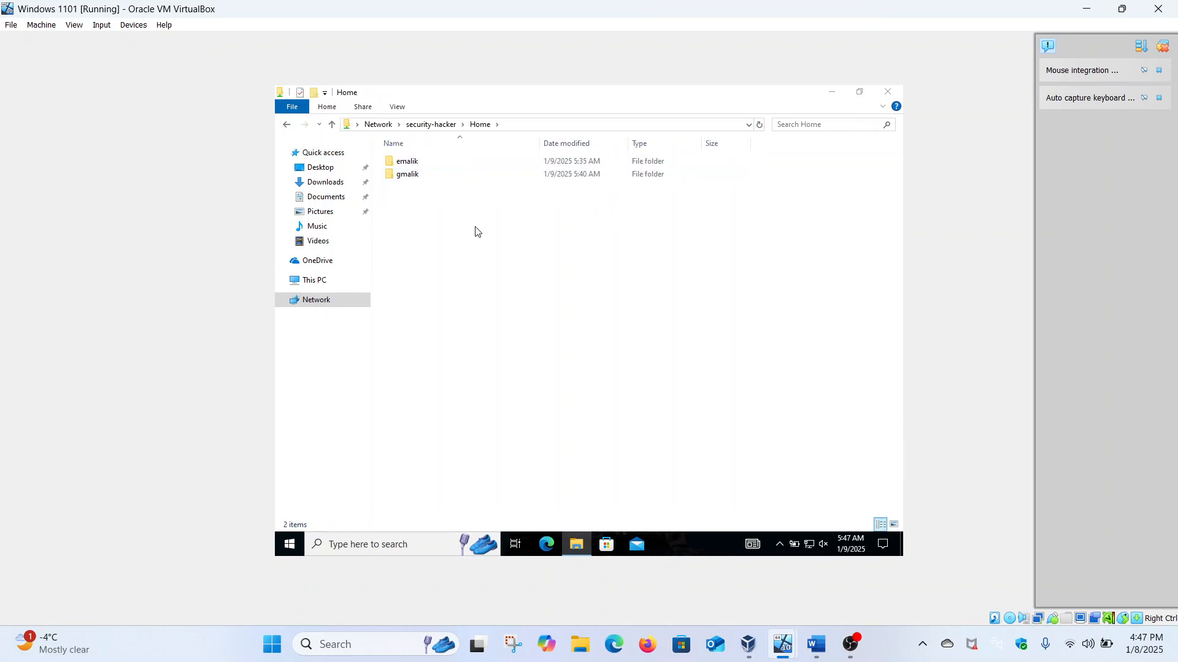
{"action": "left_click", "coordinate": [412, 167]}
{"action": "left_click", "coordinate": [408, 176]}
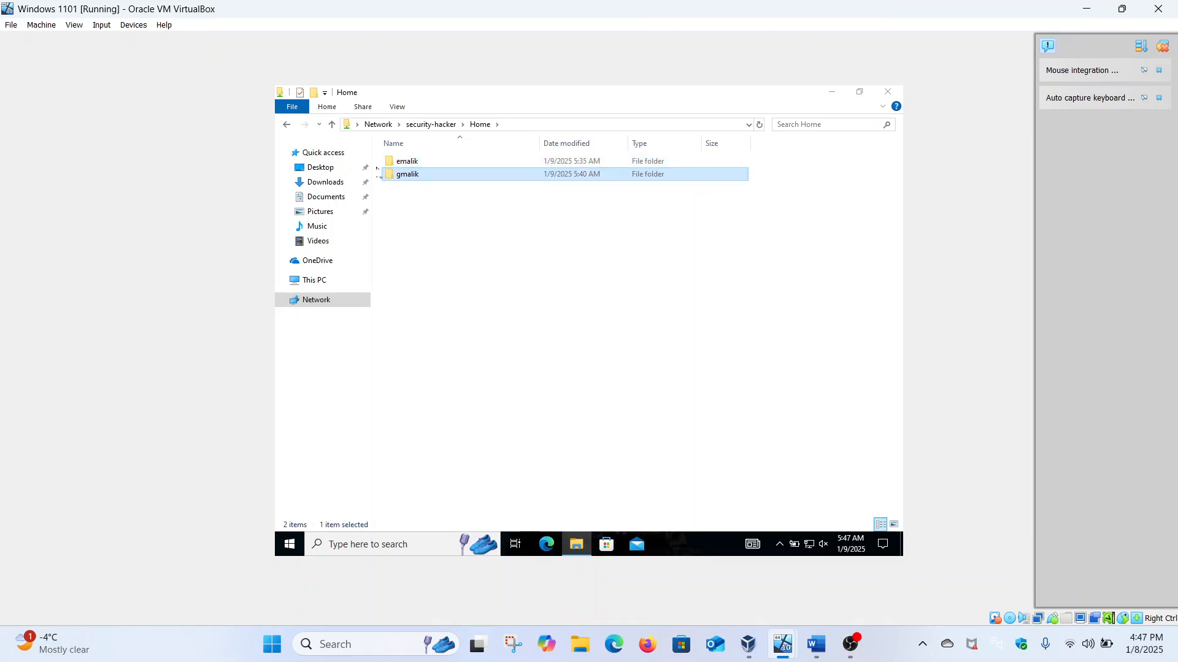
Step: Return to This PC and select the mapped Z: network drive
{"action": "left_click", "coordinate": [287, 126]}
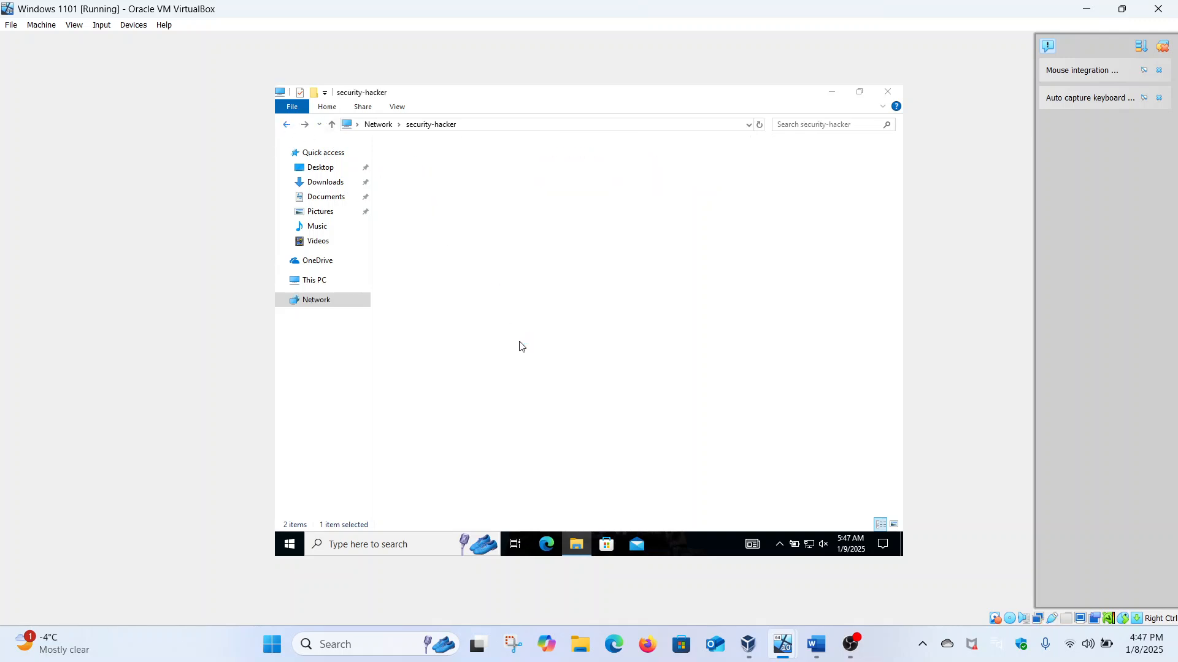
{"action": "left_click", "coordinate": [293, 544]}
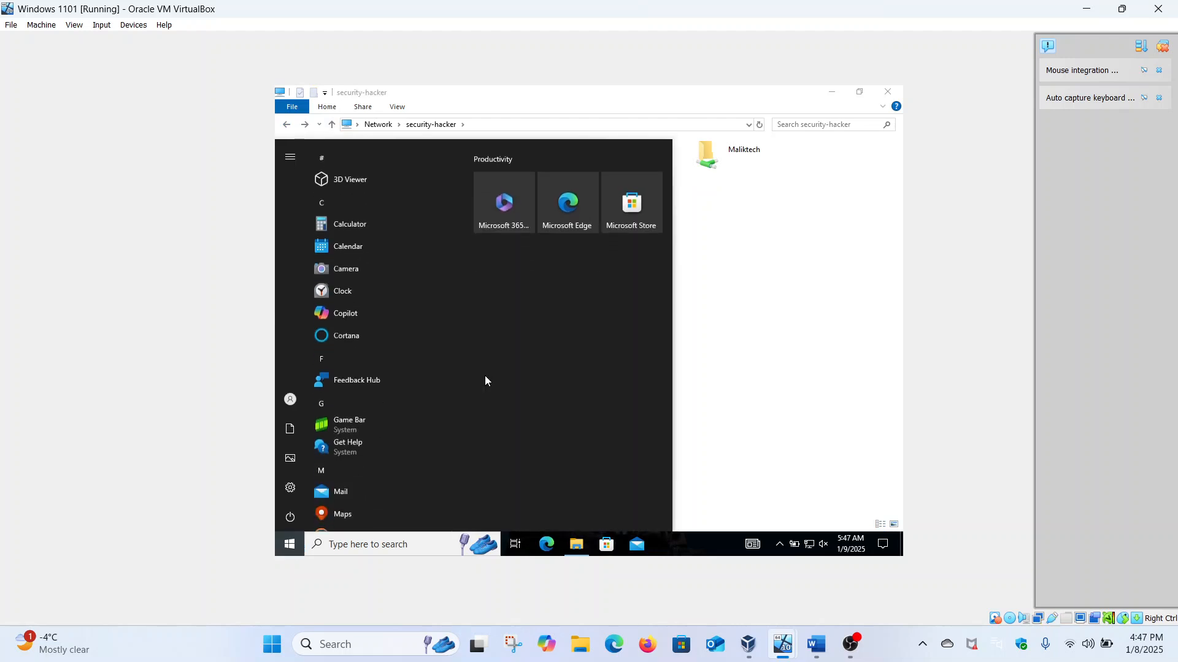
{"action": "left_click", "coordinate": [734, 320]}
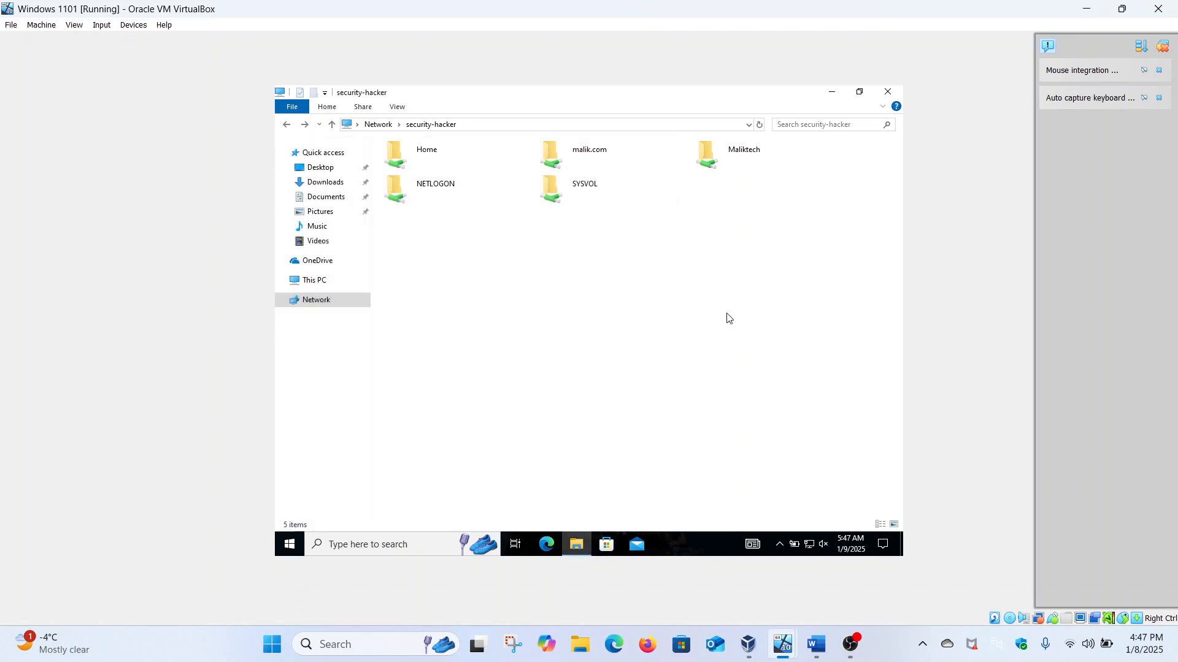
{"action": "left_click", "coordinate": [327, 283]}
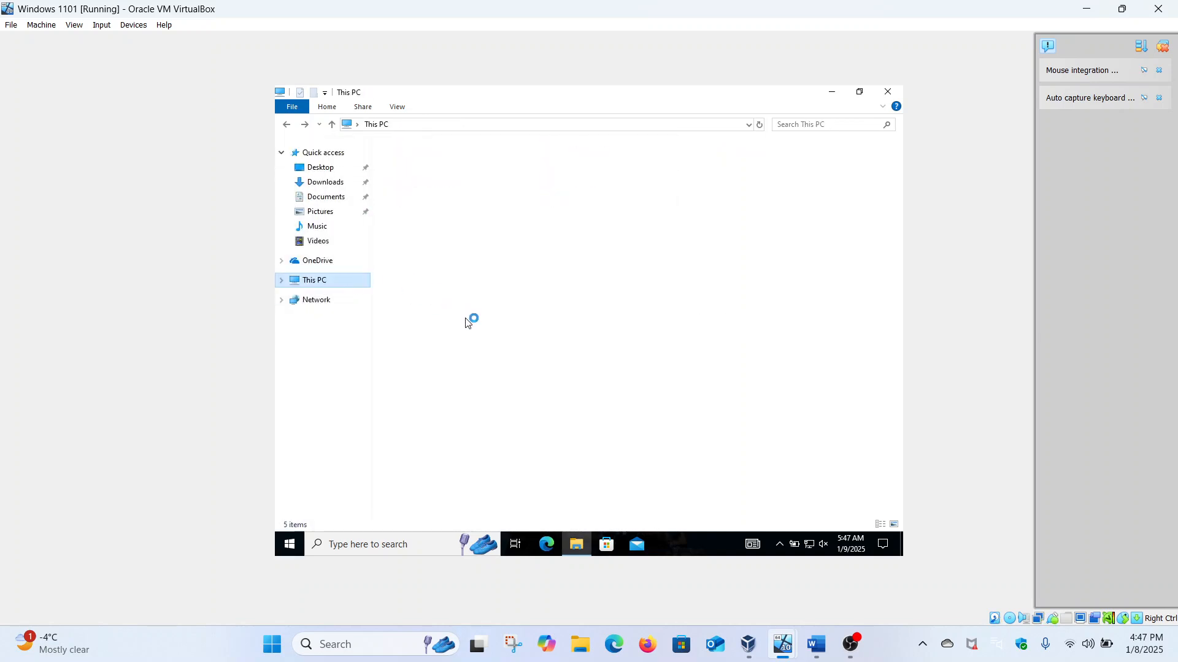
{"action": "left_click", "coordinate": [431, 334]}
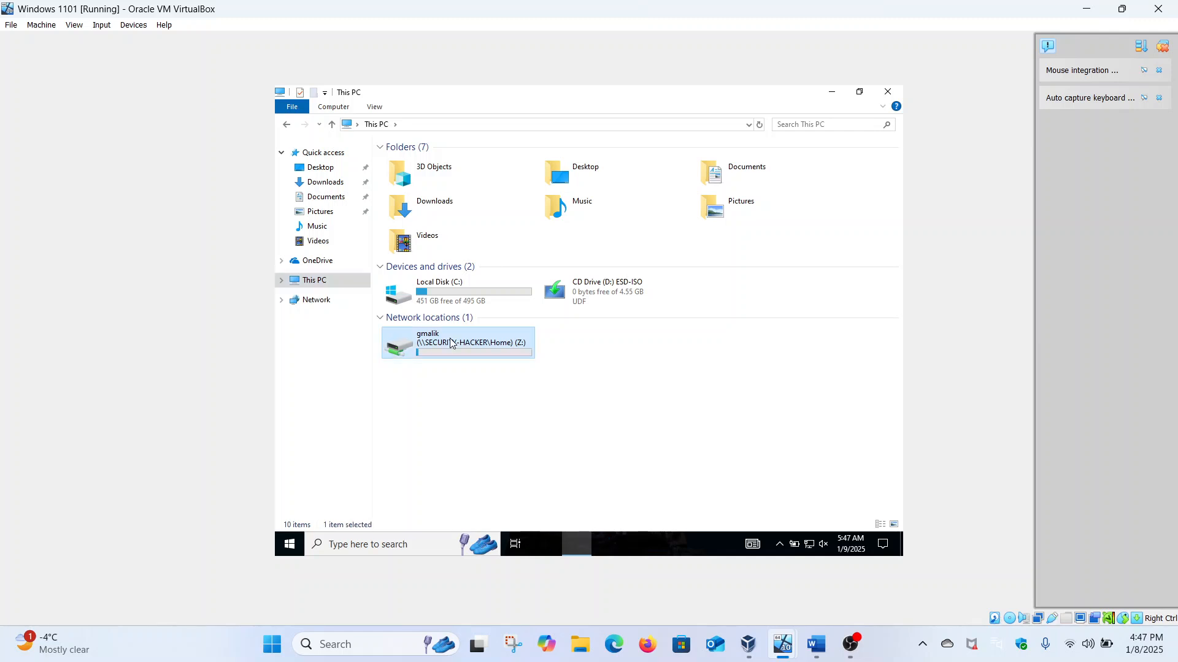
Step: Disconnect the Z: drive mapped to \\SECURITY-HACKER\Home
{"action": "right_click", "coordinate": [450, 339]}
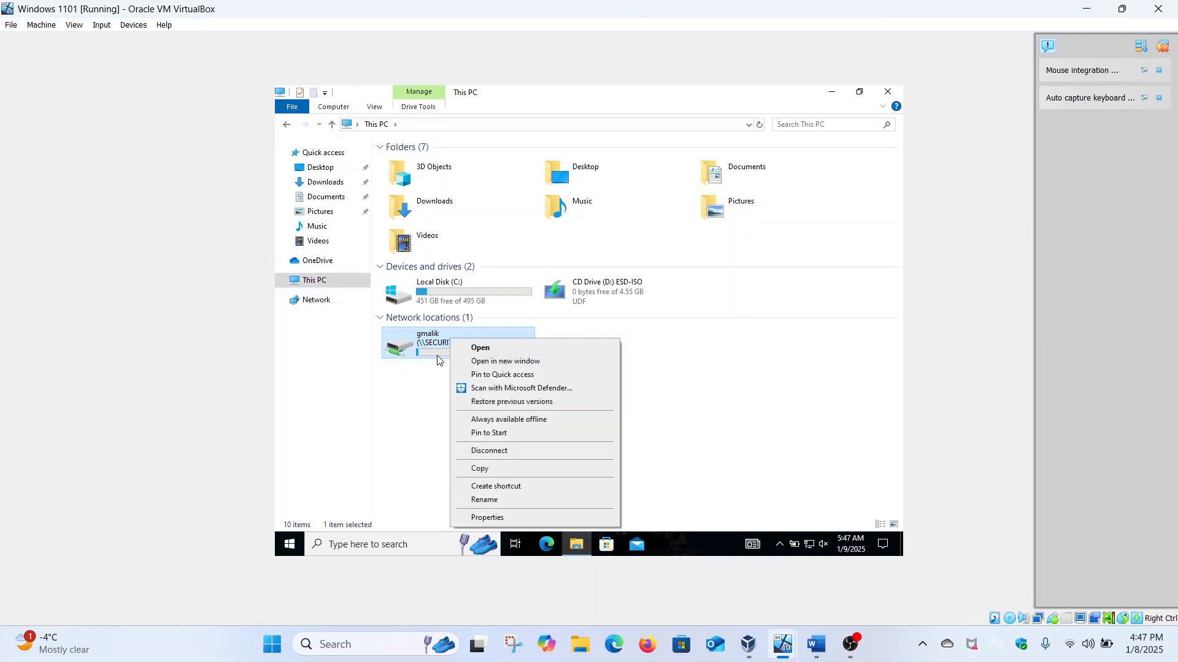
{"action": "left_click", "coordinate": [484, 452]}
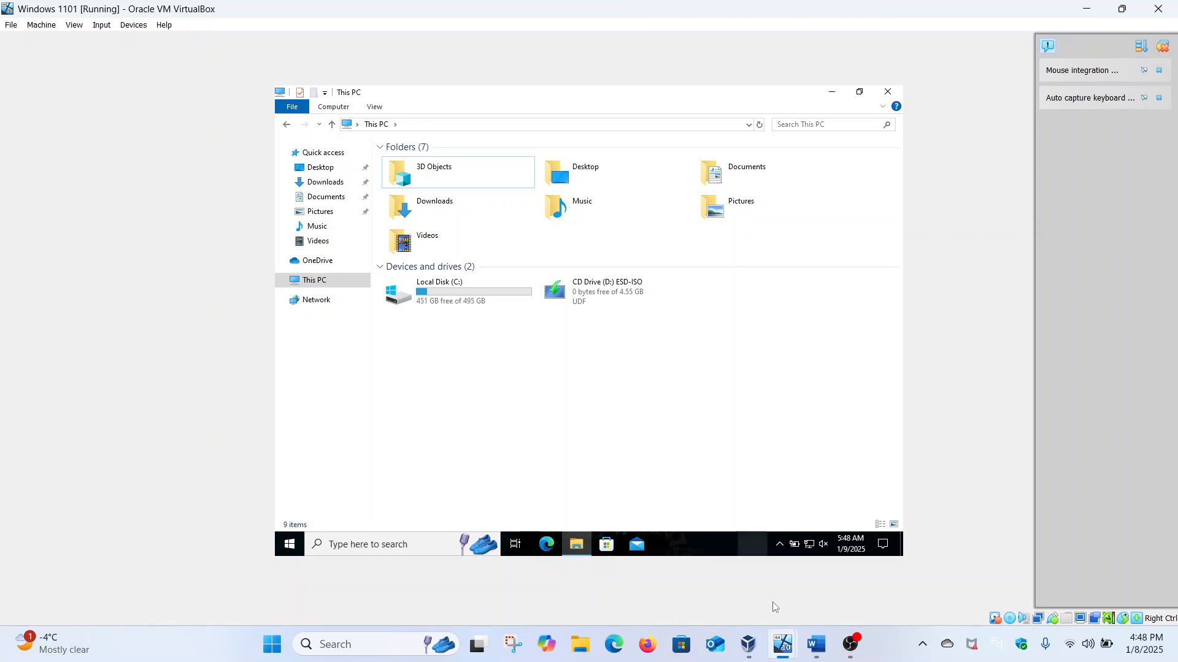
Step: Set the second user's home folder to a blank Local path on the server, then return to the client
{"action": "mouse_move", "coordinate": [781, 639]}
{"action": "left_click", "coordinate": [802, 591]}
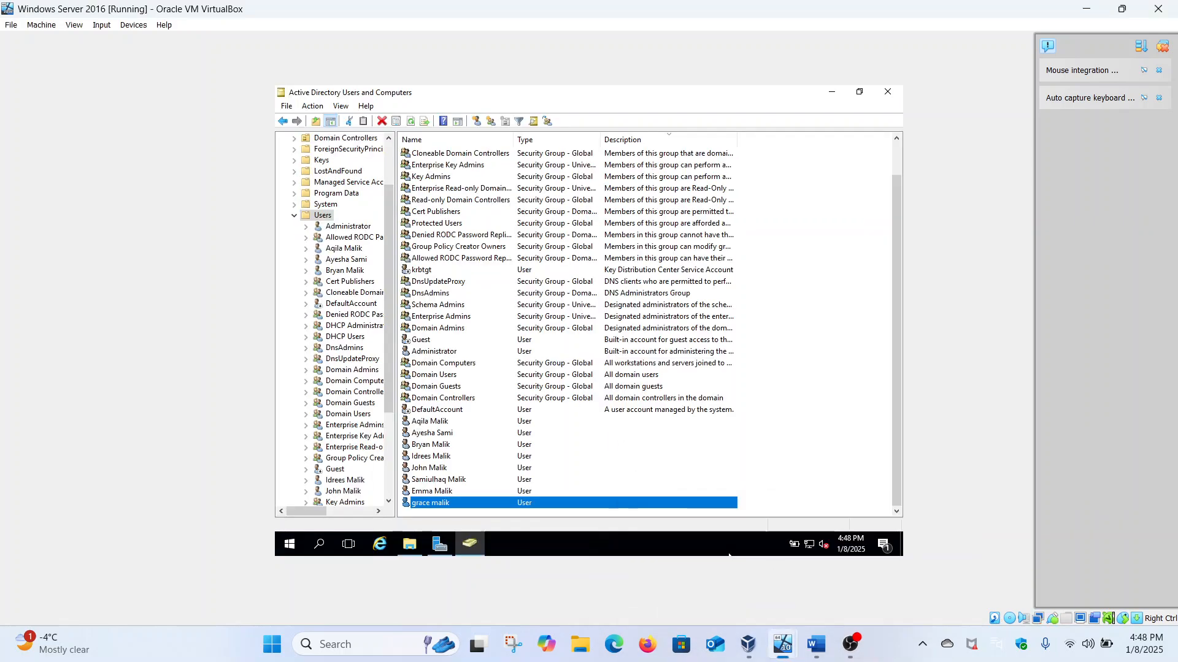
{"action": "right_click", "coordinate": [471, 503]}
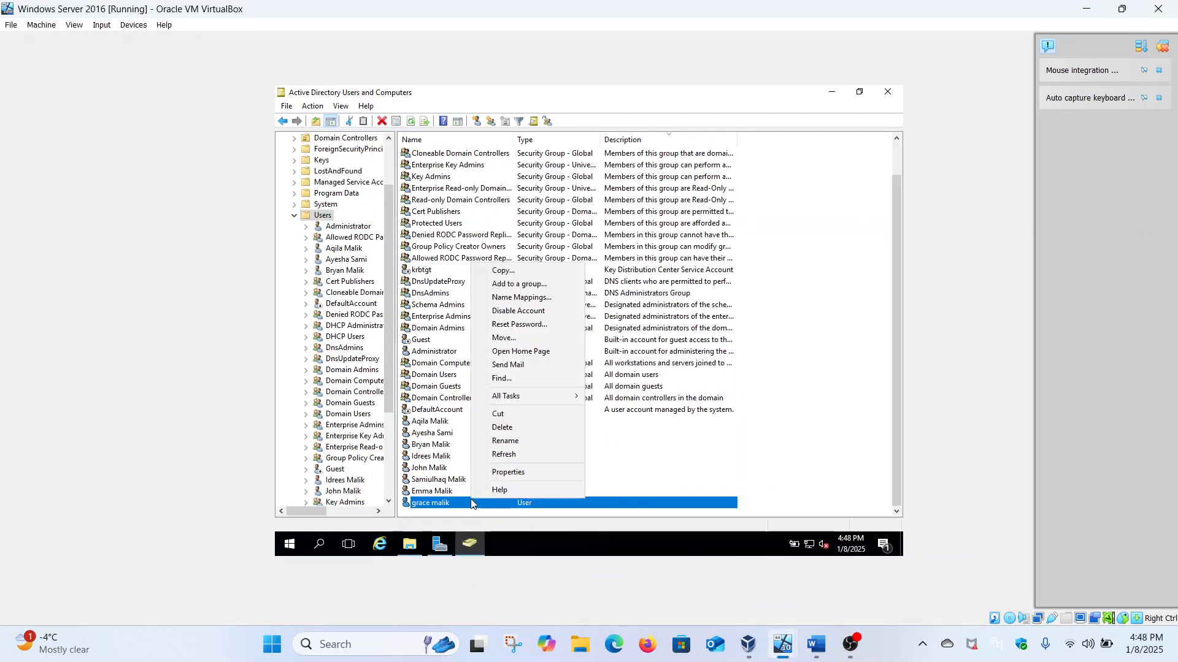
{"action": "left_click", "coordinate": [506, 470]}
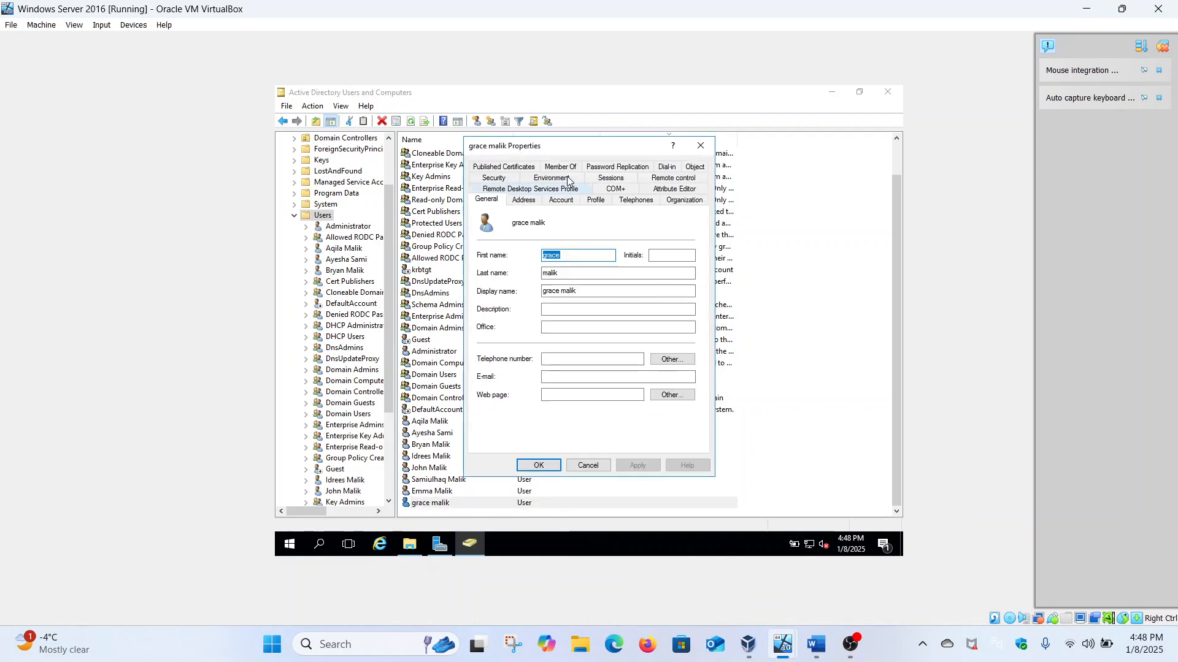
{"action": "left_click", "coordinate": [593, 203]}
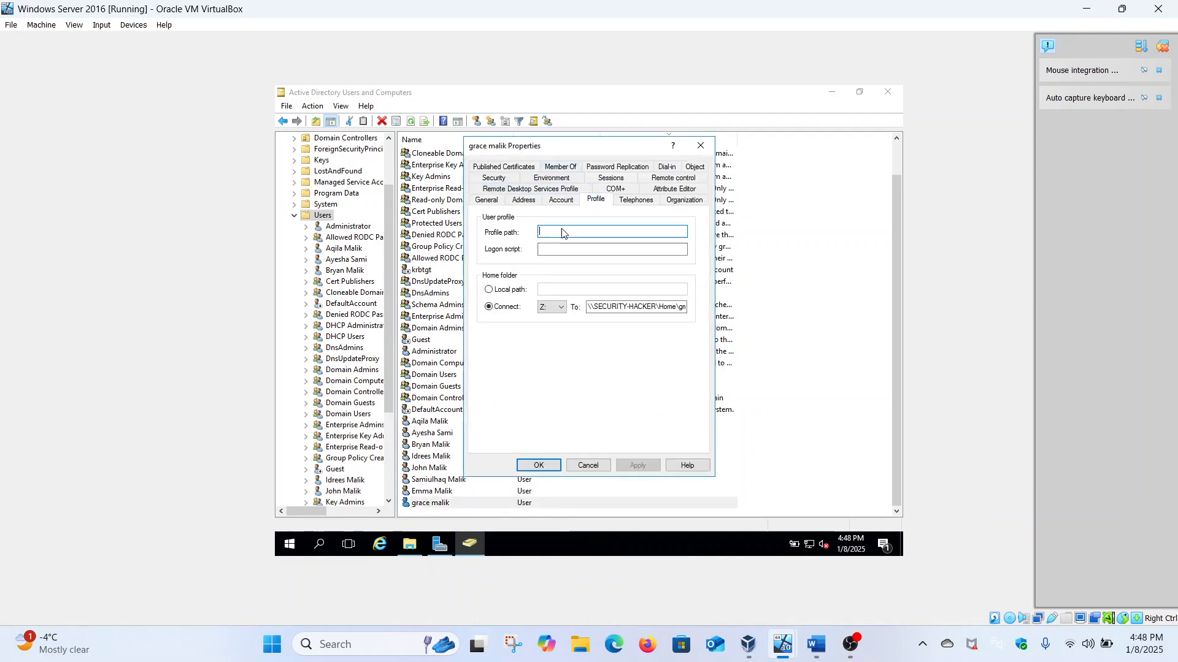
{"action": "left_click", "coordinate": [500, 290]}
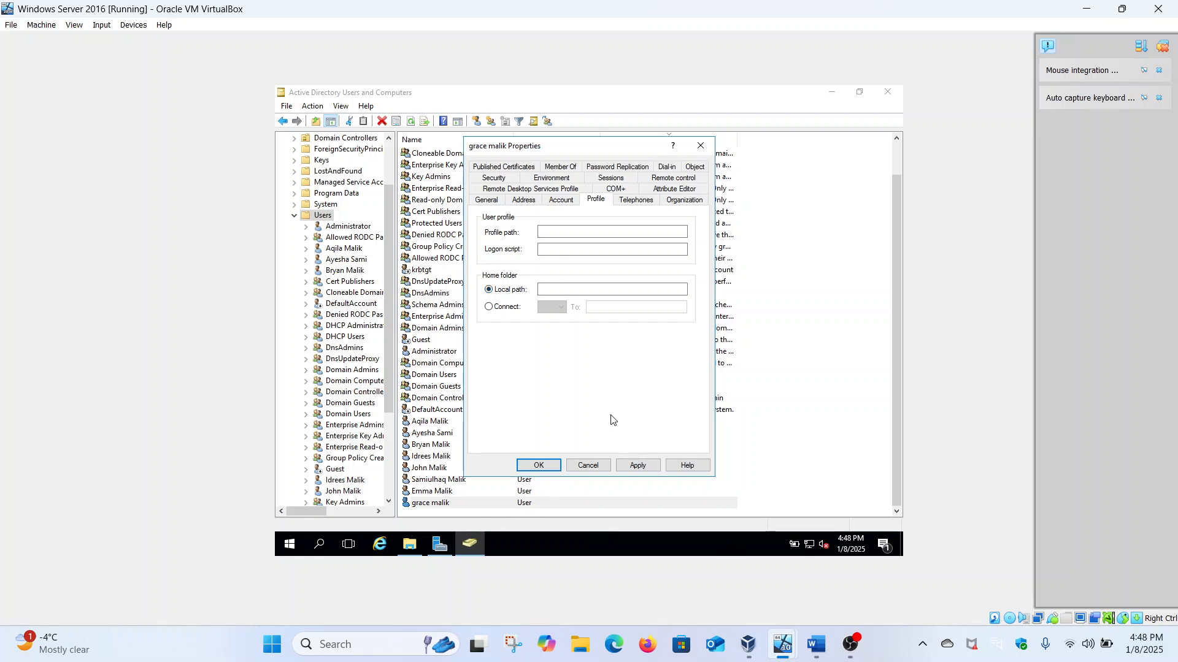
{"action": "left_click", "coordinate": [638, 464]}
{"action": "left_click", "coordinate": [538, 465]}
{"action": "mouse_move", "coordinate": [782, 644]}
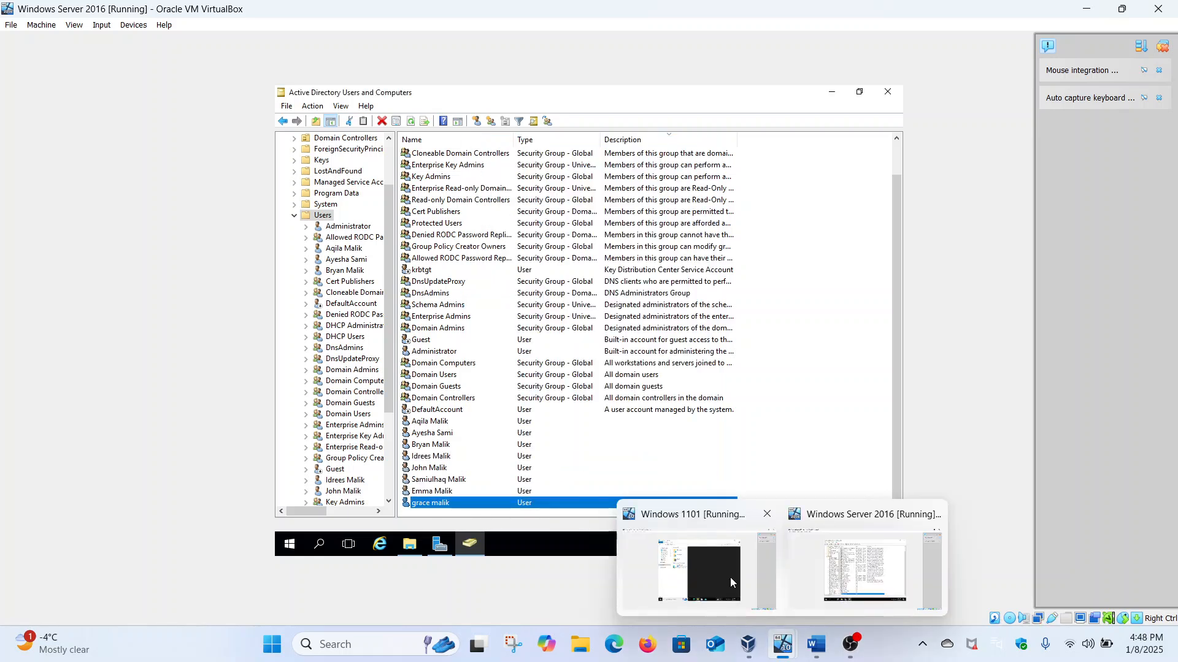
{"action": "left_click", "coordinate": [730, 576]}
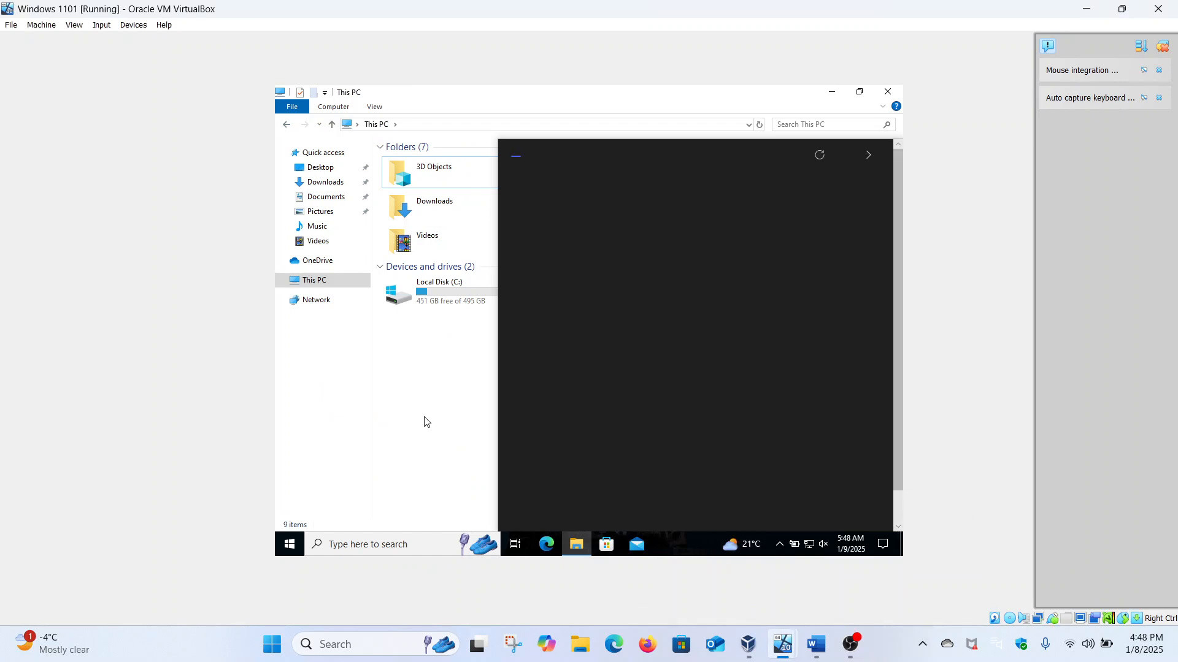
Step: Sign the domain user out of the client, overriding the open-apps warning
{"action": "left_click", "coordinate": [285, 551]}
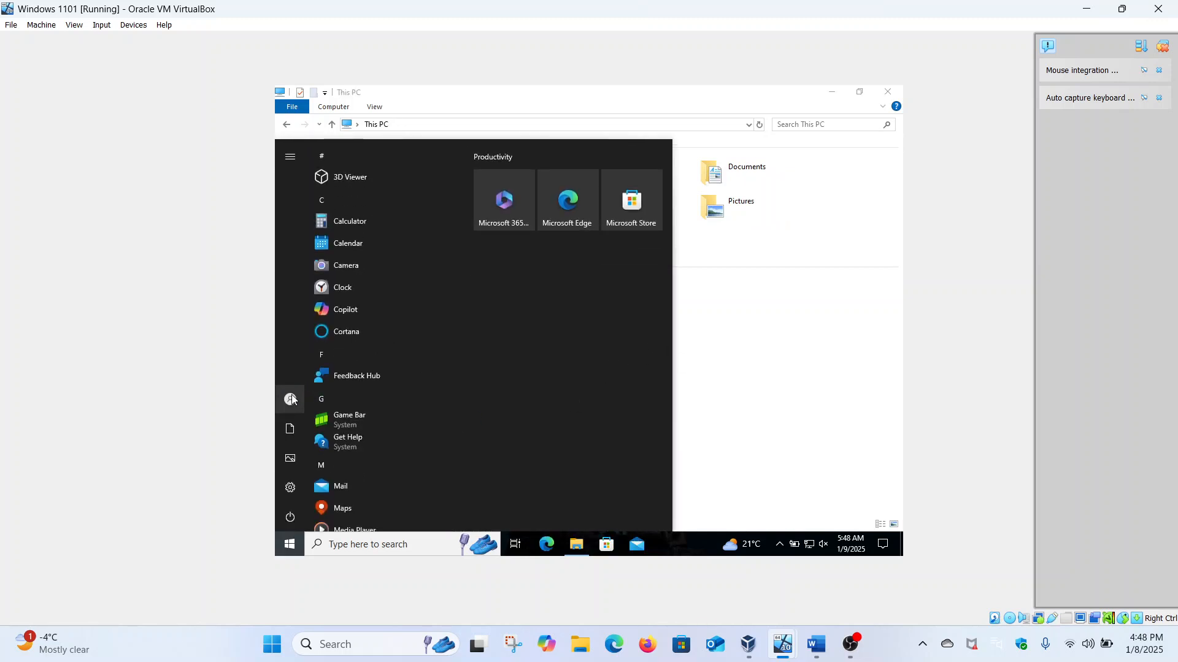
{"action": "left_click", "coordinate": [292, 396]}
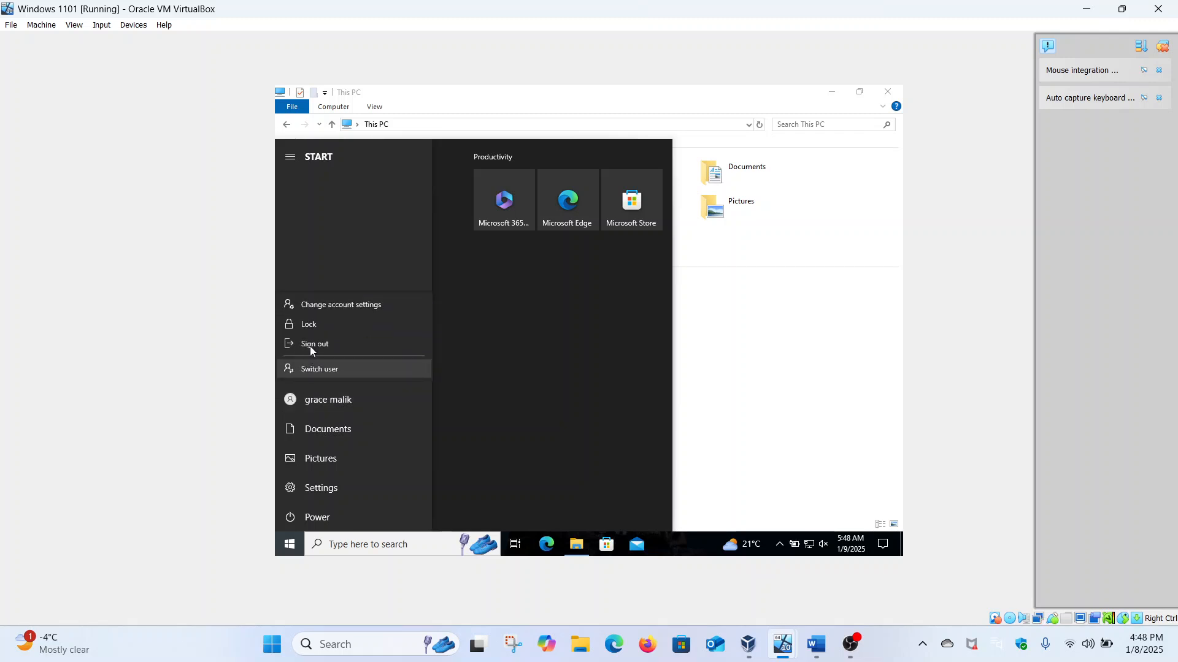
{"action": "left_click", "coordinate": [312, 343]}
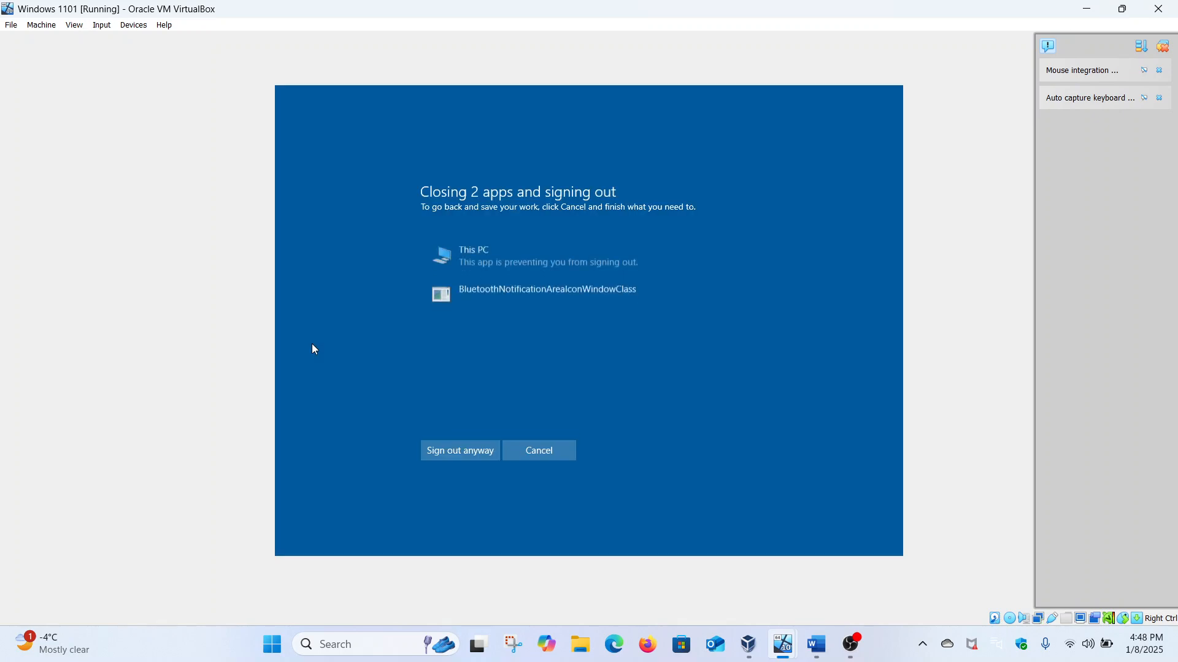
{"action": "left_click", "coordinate": [468, 455]}
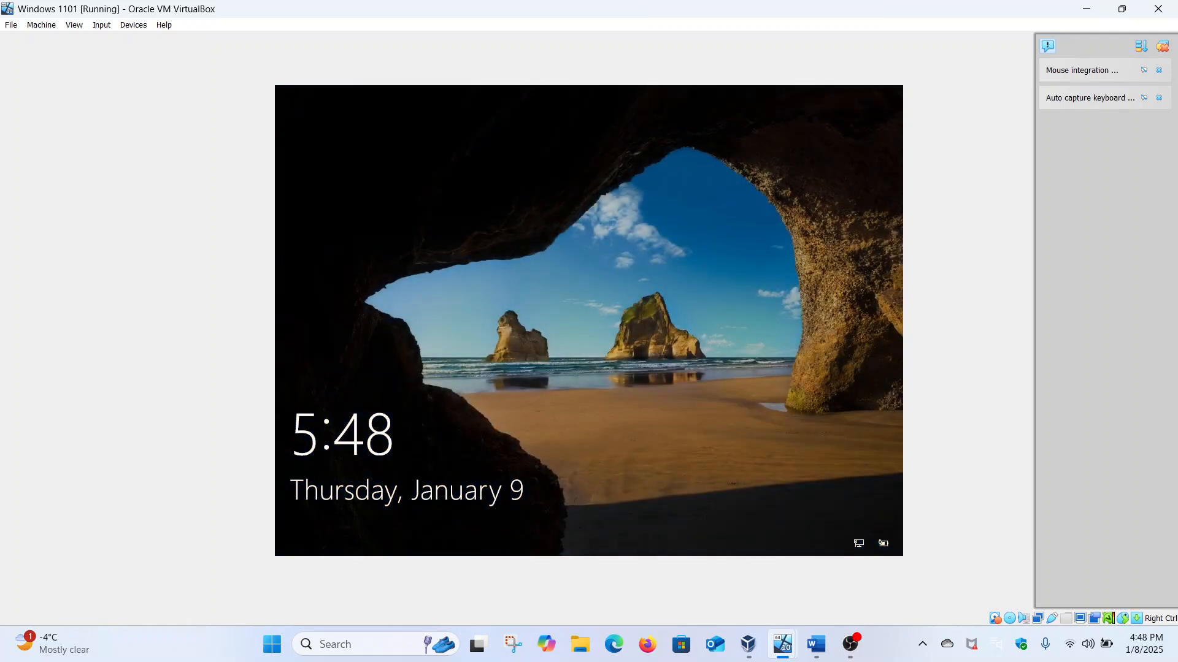
Step: Dismiss the lock screen and sign back in as the domain user with the account password
{"action": "left_click", "coordinate": [581, 307]}
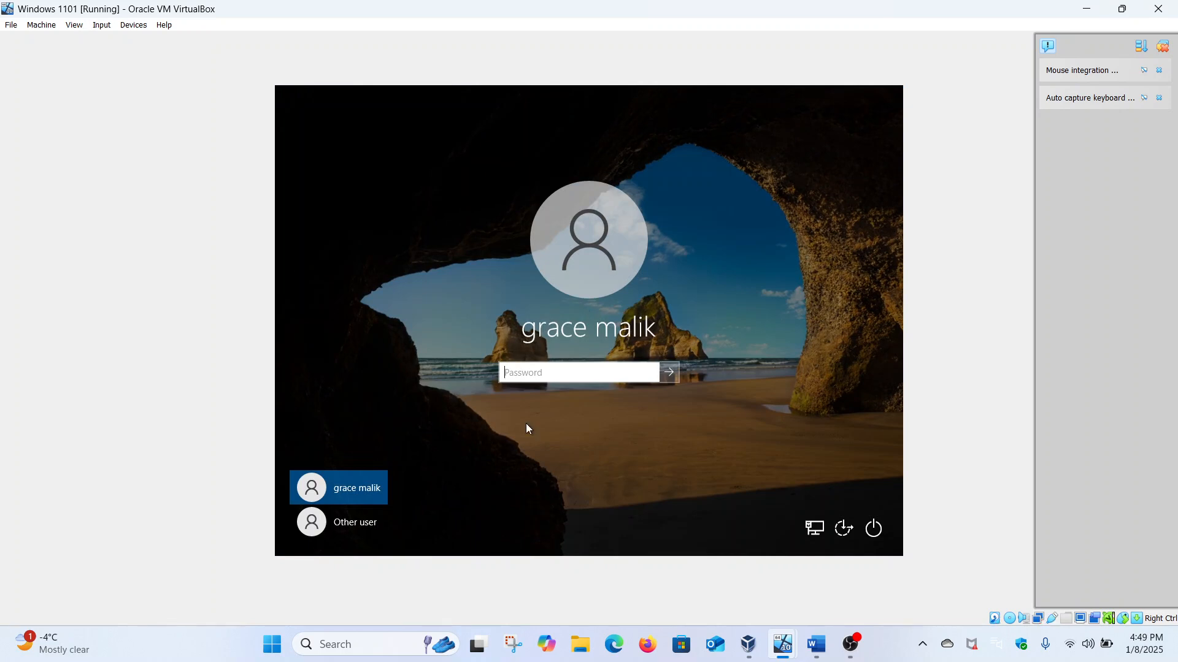
{"action": "key", "text": "Caps_Lock"}
{"action": "type", "text": "•"}
{"action": "key", "text": "Caps_Lock"}
{"action": "type", "text": "•••••••••"}
{"action": "key", "text": "Return"}
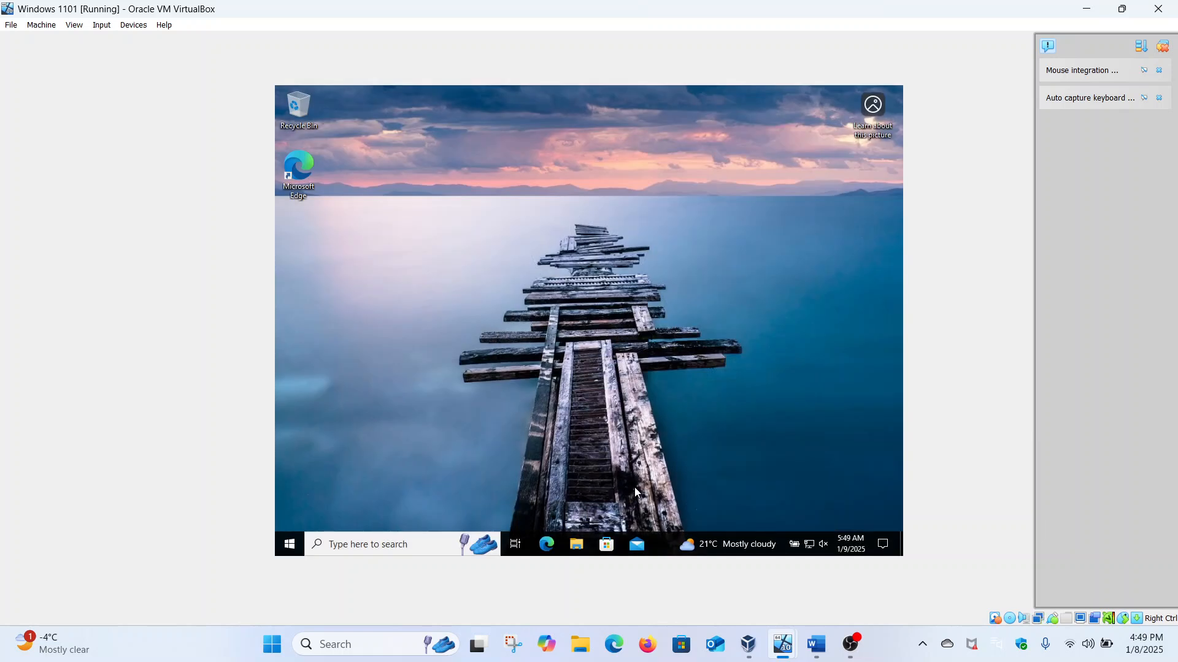
Step: Open File Explorer and browse to the \\security-hacker server's shares
{"action": "left_click", "coordinate": [580, 544]}
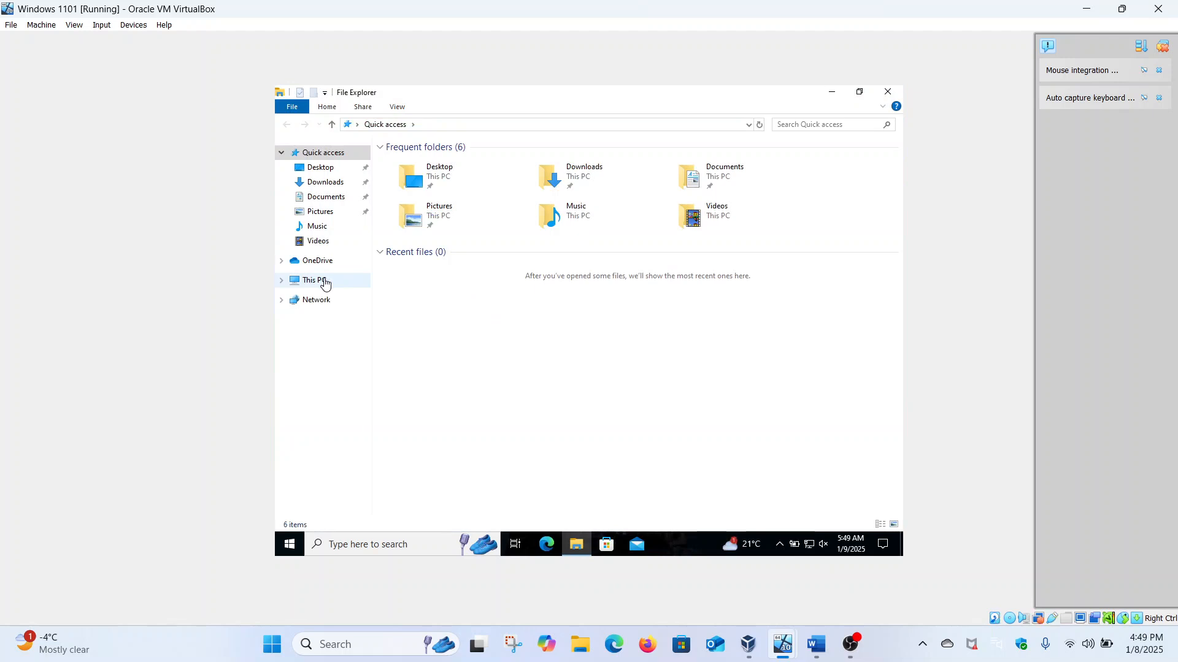
{"action": "left_click", "coordinate": [324, 283]}
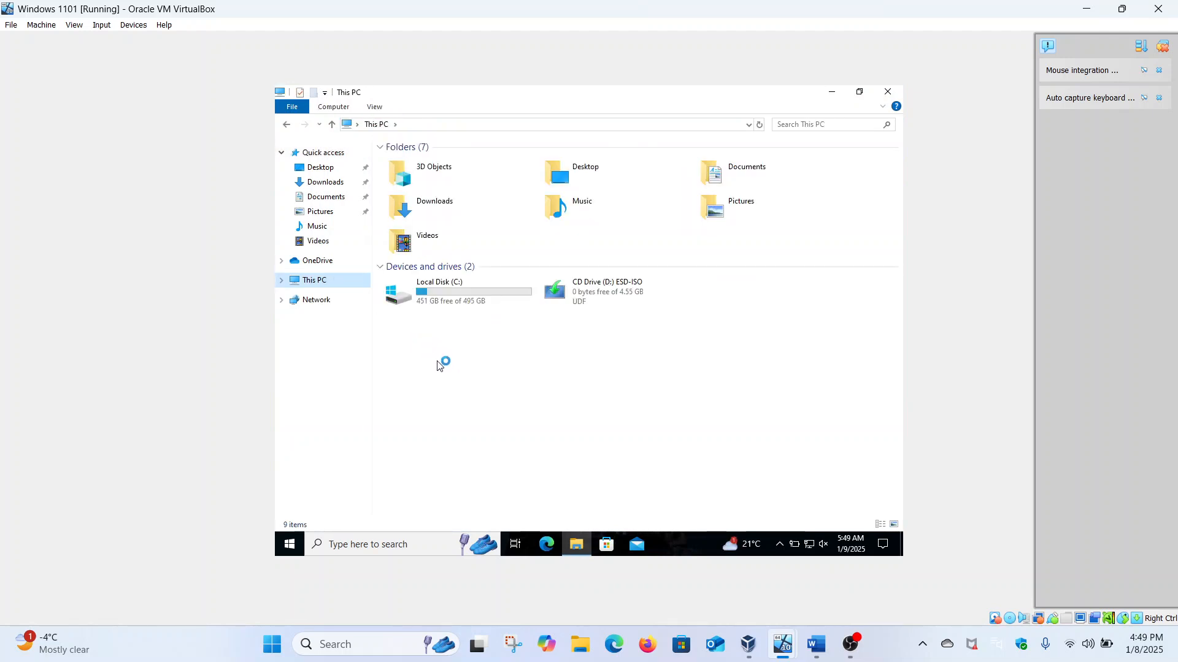
{"action": "left_click", "coordinate": [311, 153]}
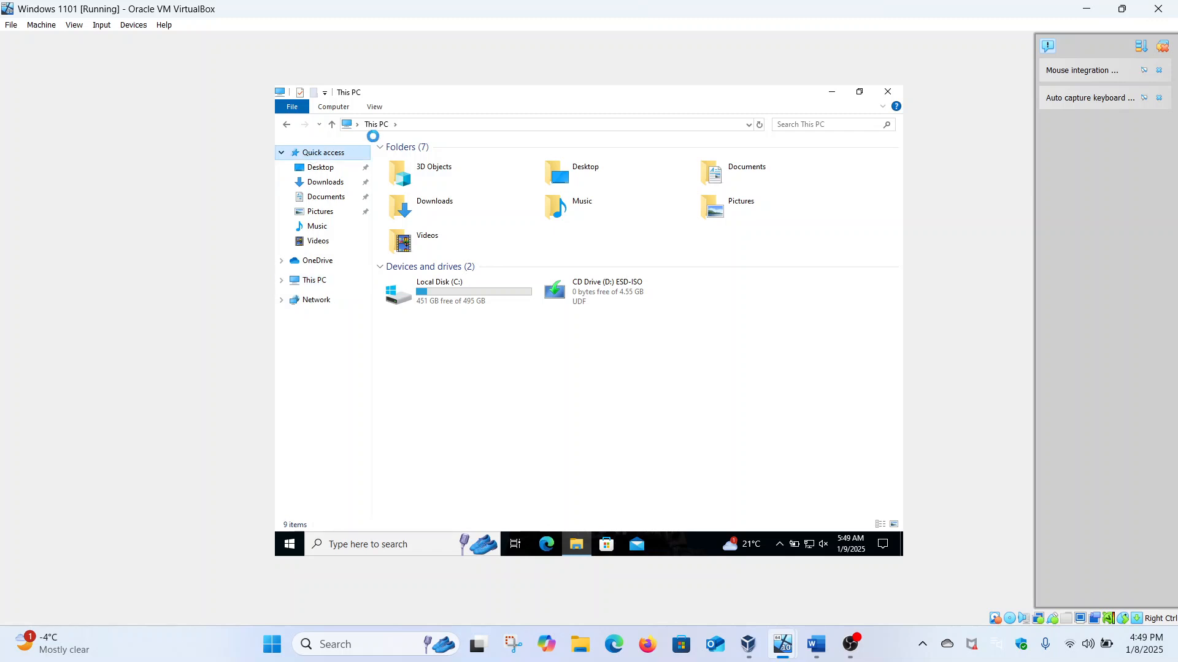
{"action": "left_click", "coordinate": [417, 125]}
{"action": "type", "text": "\\\\secu"}
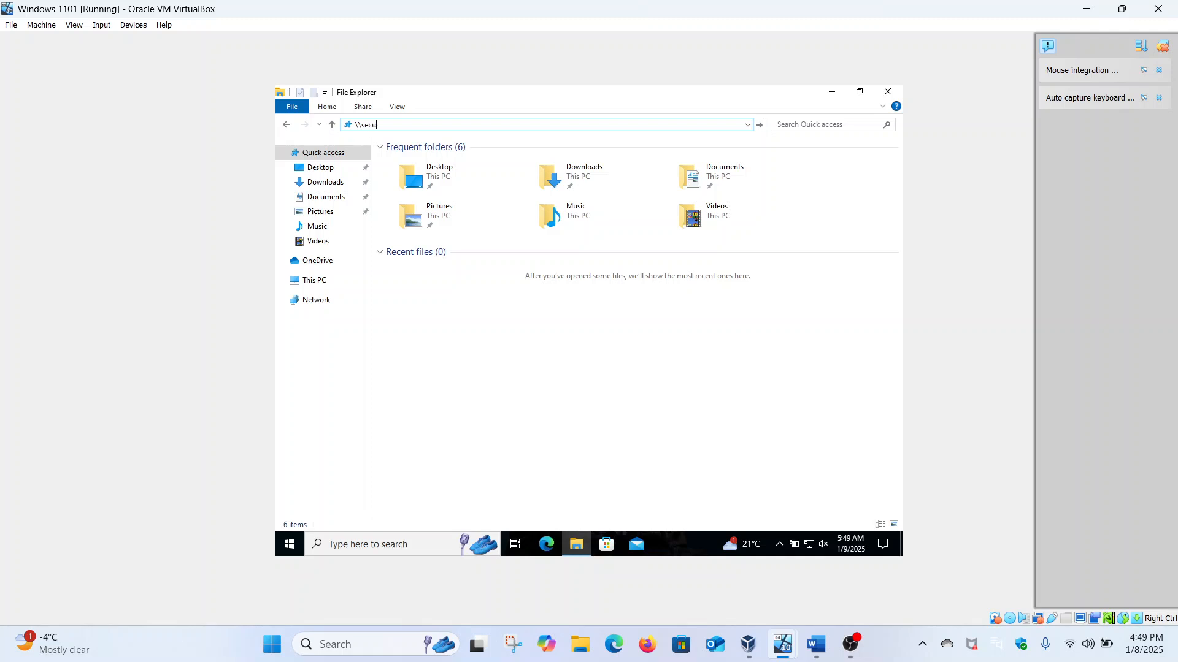
{"action": "type", "text": "rity-hacke"}
{"action": "key", "text": "Return"}
Step: Open the Home share and the user's empty folder, select its network path, then view This PC
{"action": "left_click", "coordinate": [438, 153]}
{"action": "double_click", "coordinate": [437, 153]}
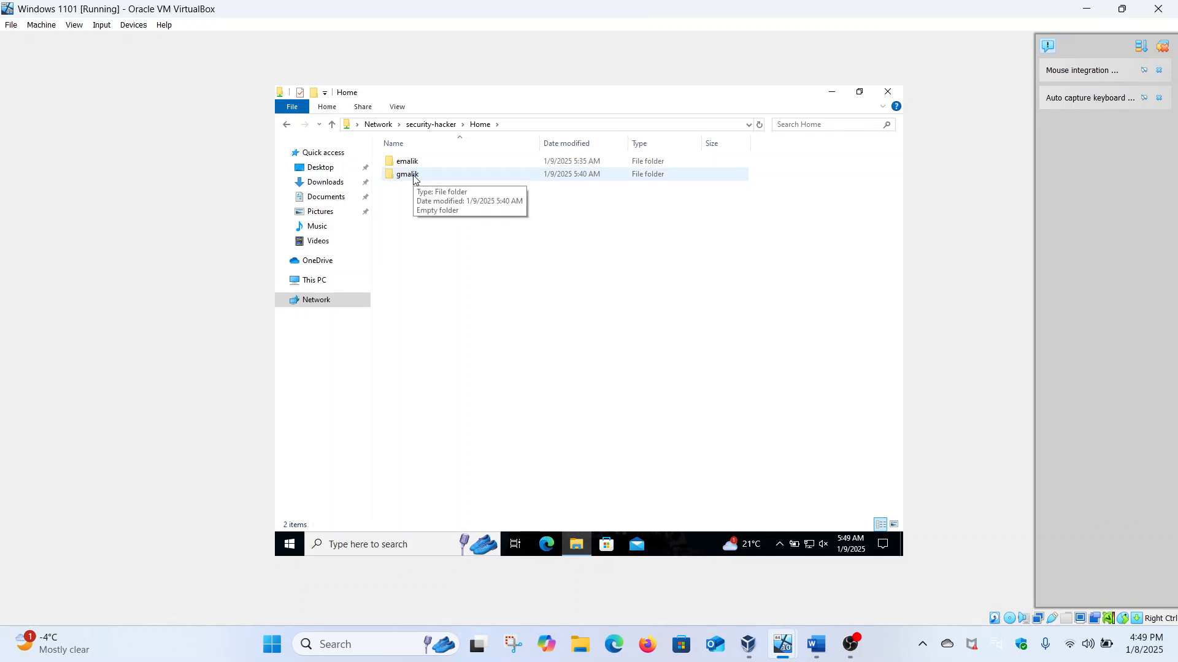
{"action": "double_click", "coordinate": [413, 176]}
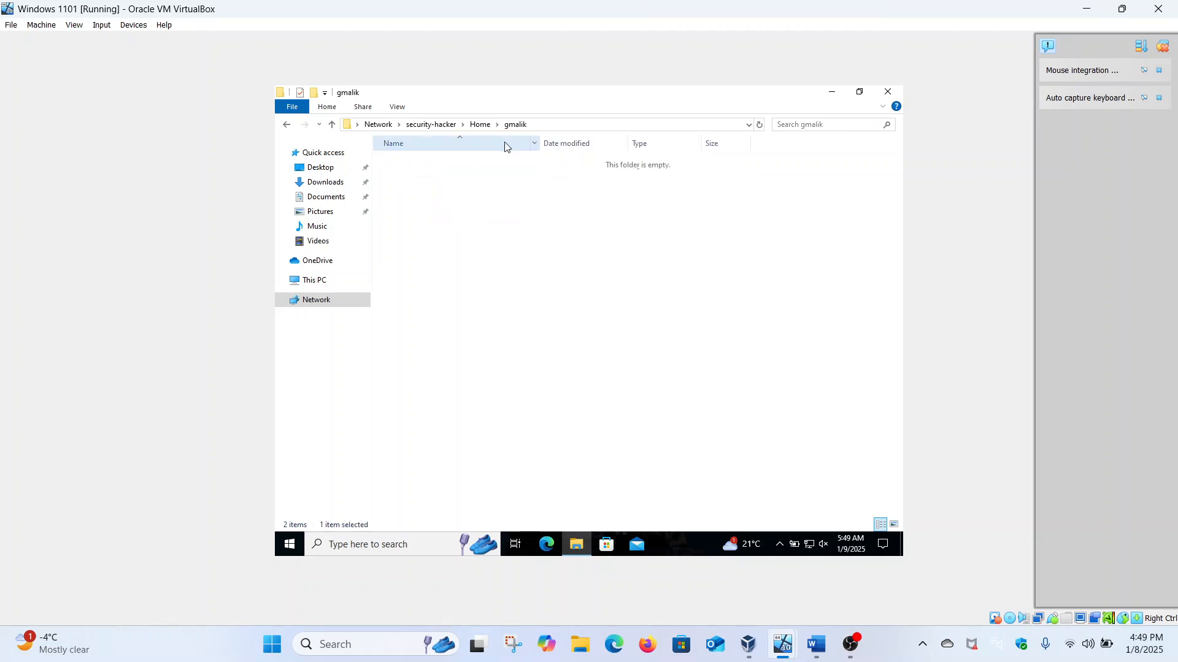
{"action": "left_click", "coordinate": [549, 126]}
{"action": "key", "text": "ctrl+c"}
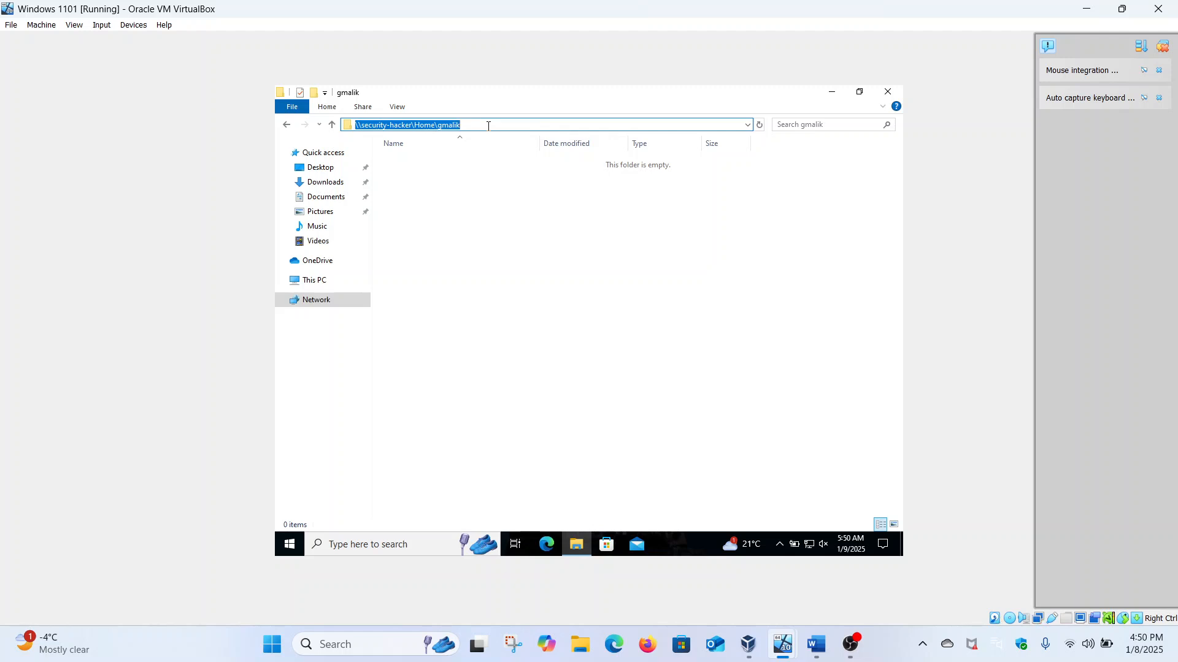
{"action": "left_click", "coordinate": [329, 285]}
Step: Map drive Z: to the pasted \\security-hacker\Home user folder path, then open and close the drive
{"action": "right_click", "coordinate": [330, 286]}
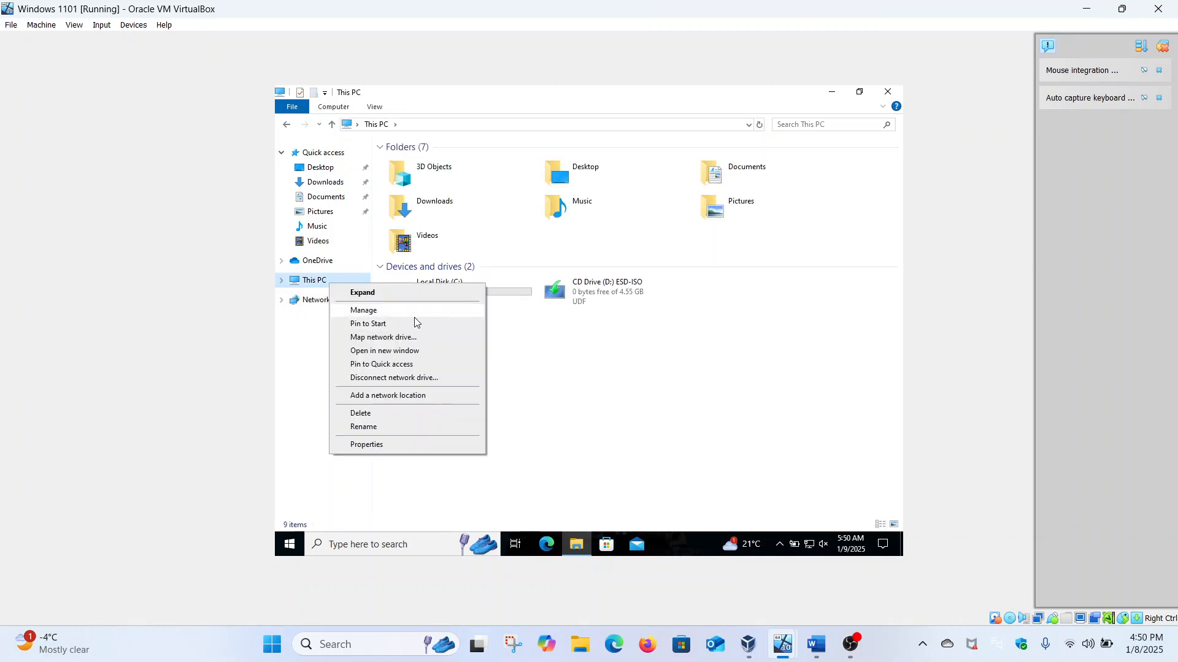
{"action": "left_click", "coordinate": [403, 339]}
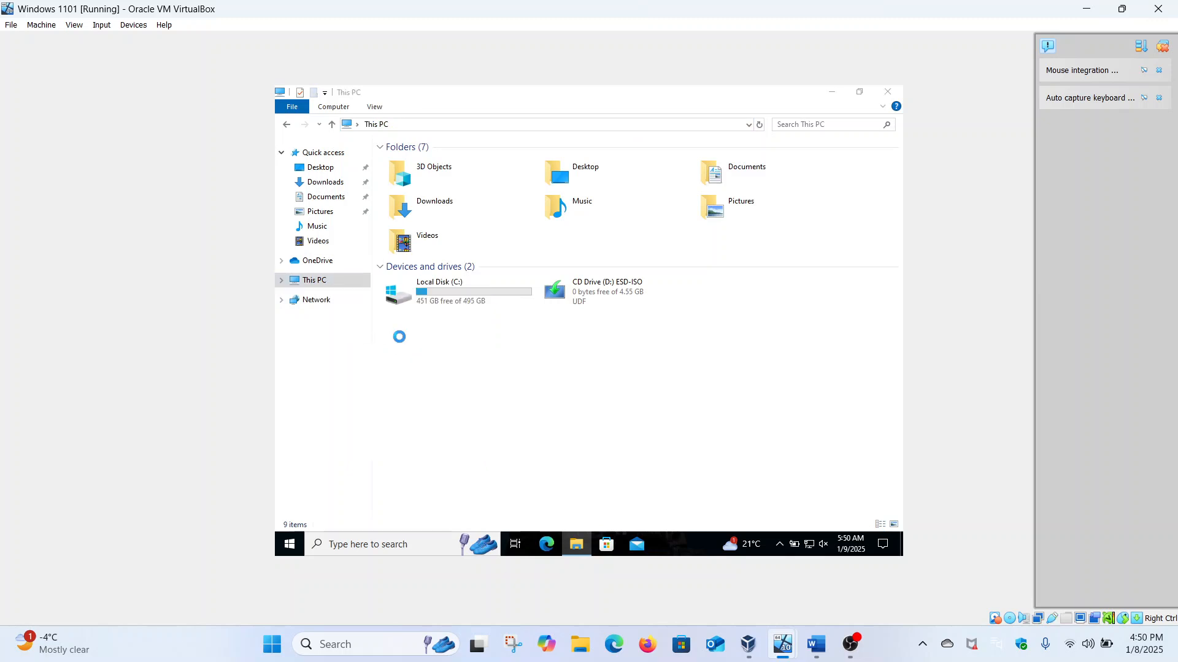
{"action": "key", "text": "ctrl+v"}
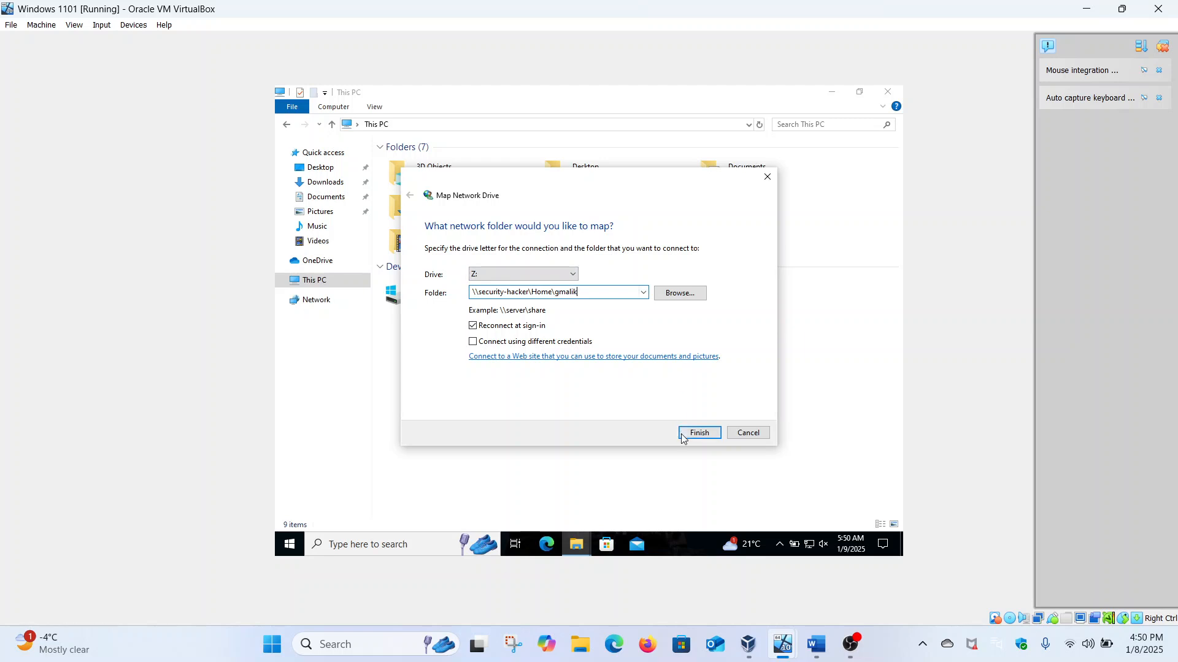
{"action": "left_click", "coordinate": [683, 437]}
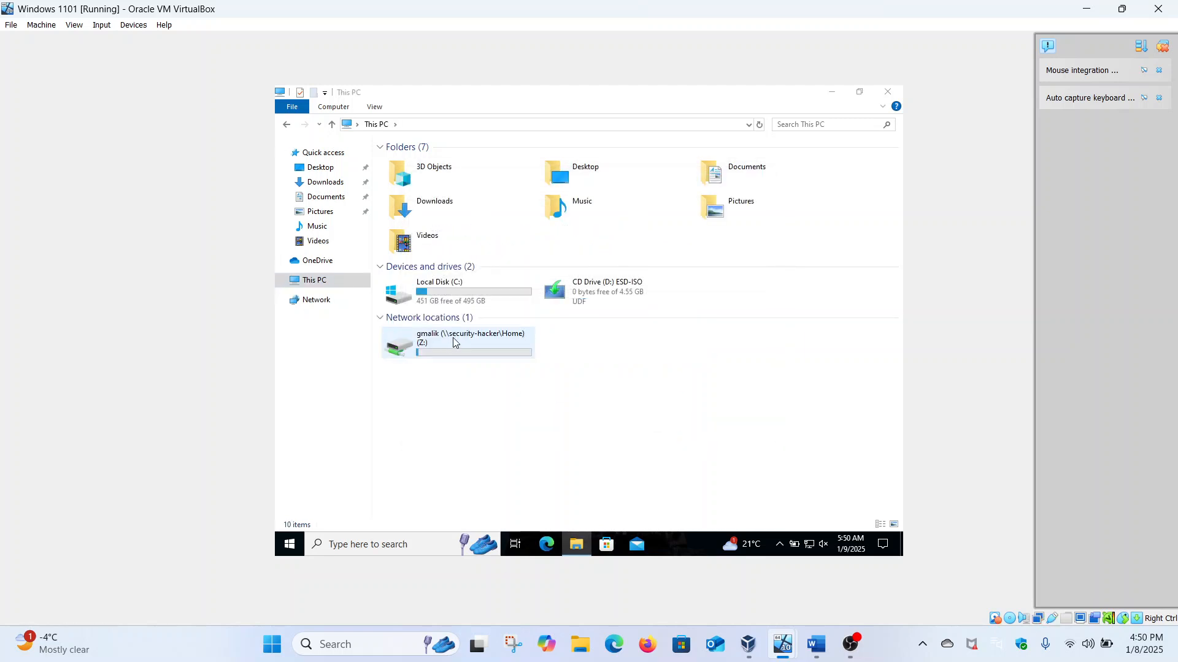
{"action": "double_click", "coordinate": [434, 354]}
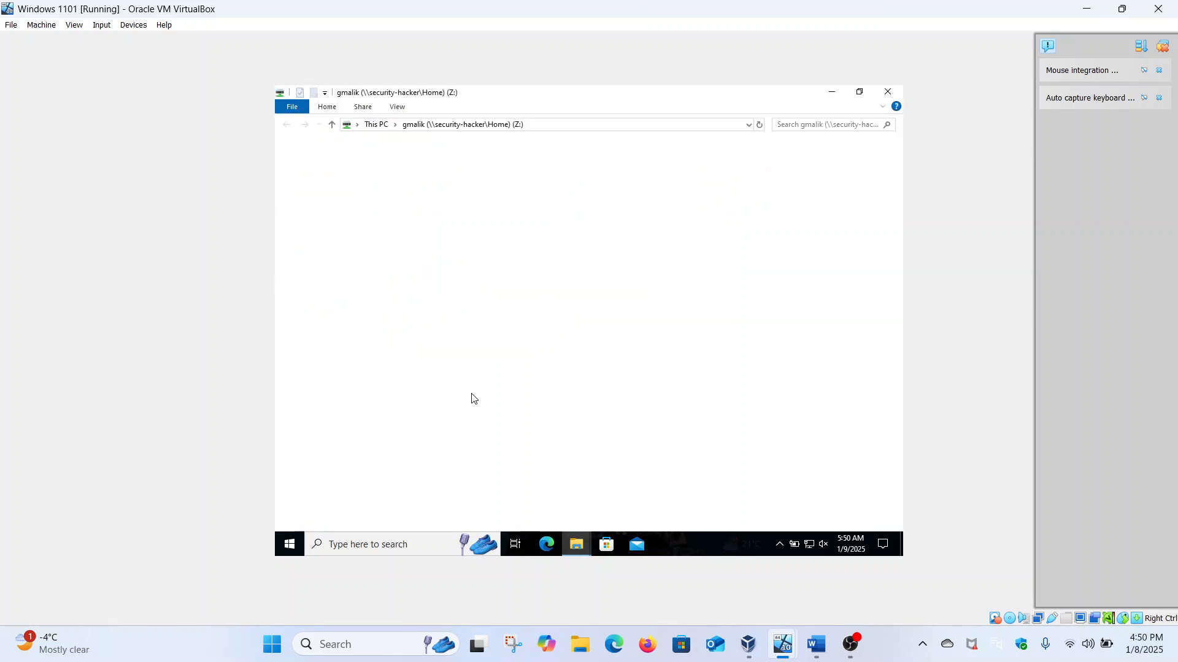
{"action": "left_click", "coordinate": [887, 91]}
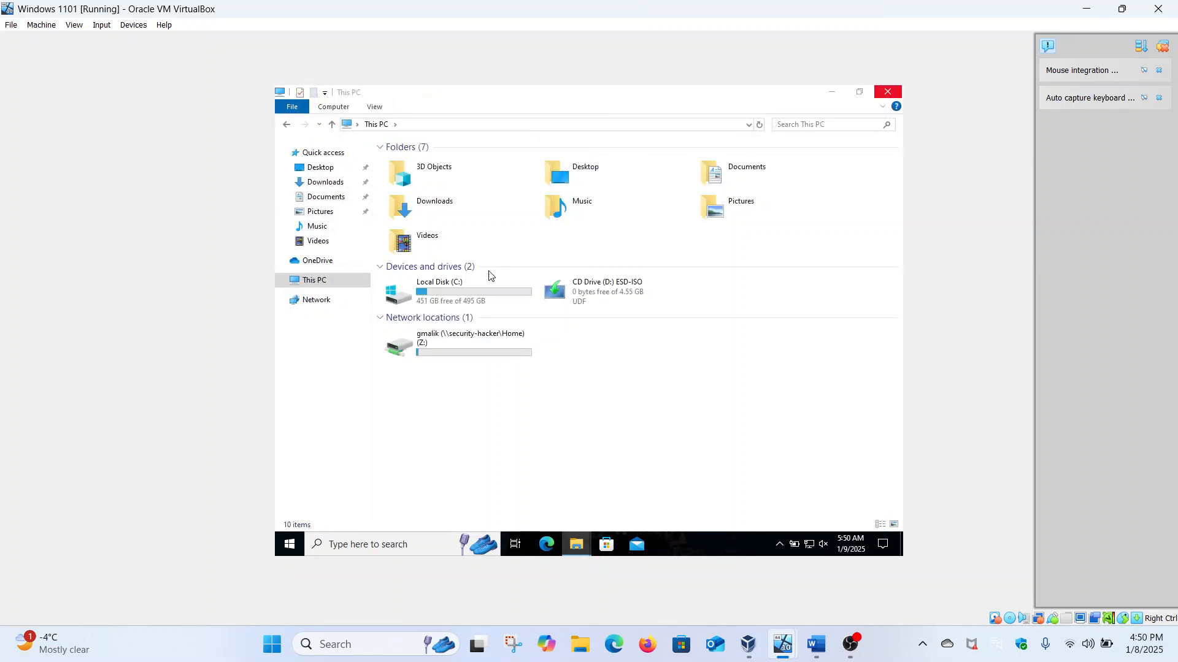
{"action": "left_click", "coordinate": [449, 360]}
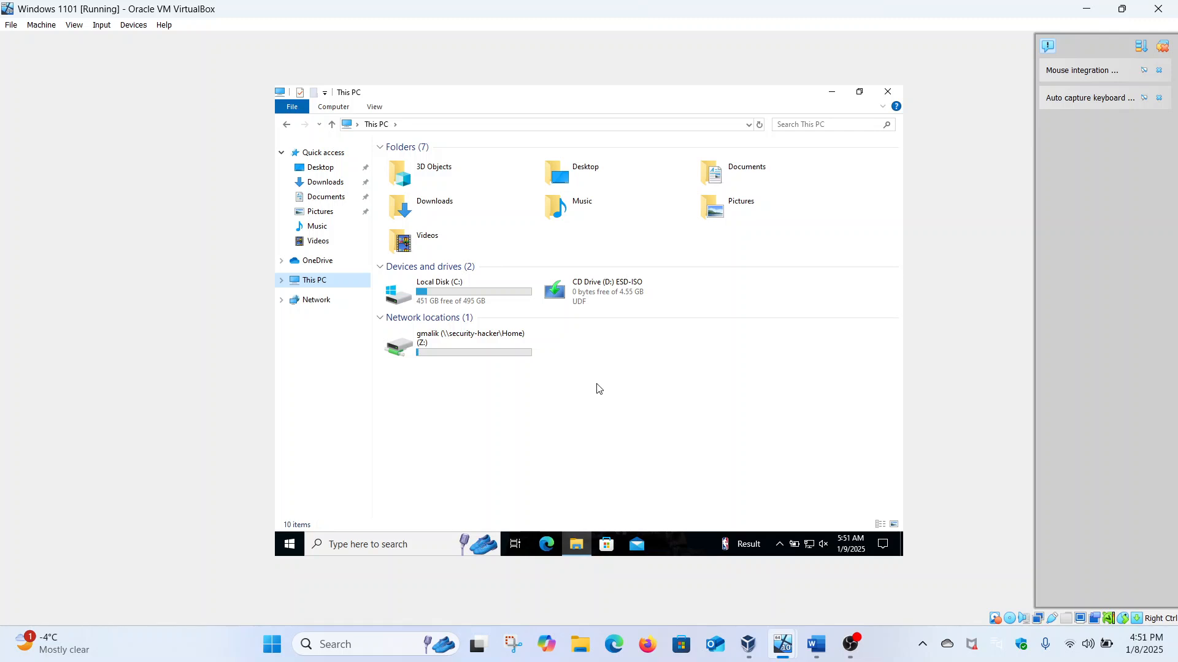
{"action": "mouse_move", "coordinate": [479, 351]}
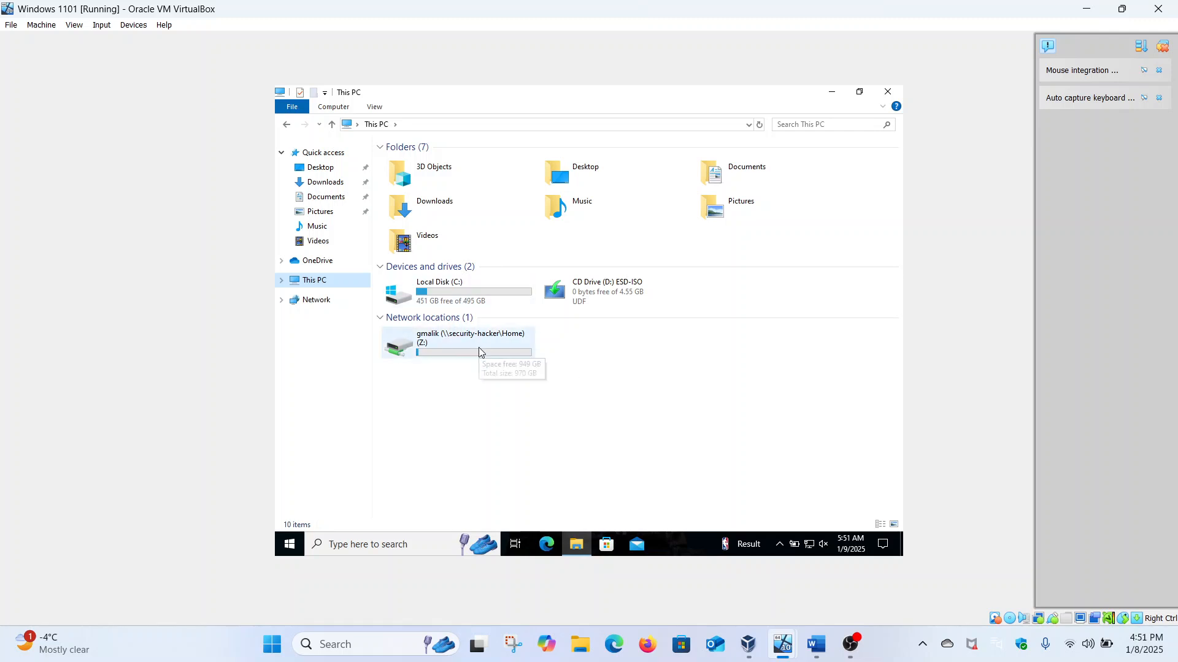
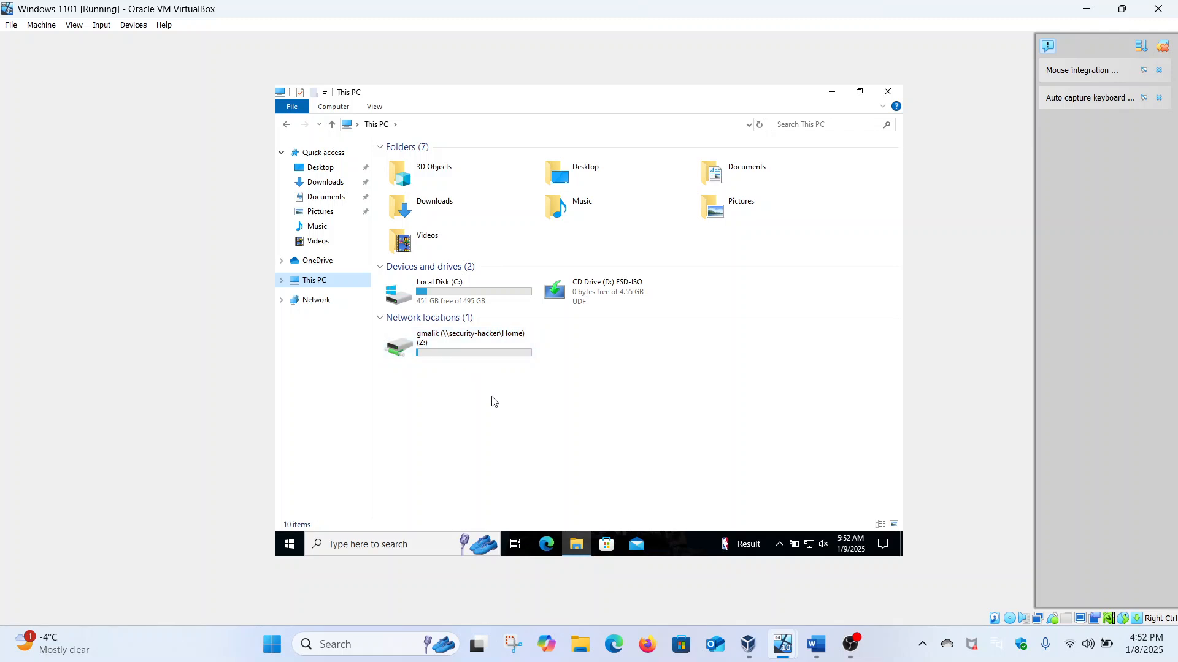
Step: Switch to the Server 2016 VM and start a new user in the Users container
{"action": "mouse_move", "coordinate": [469, 362]}
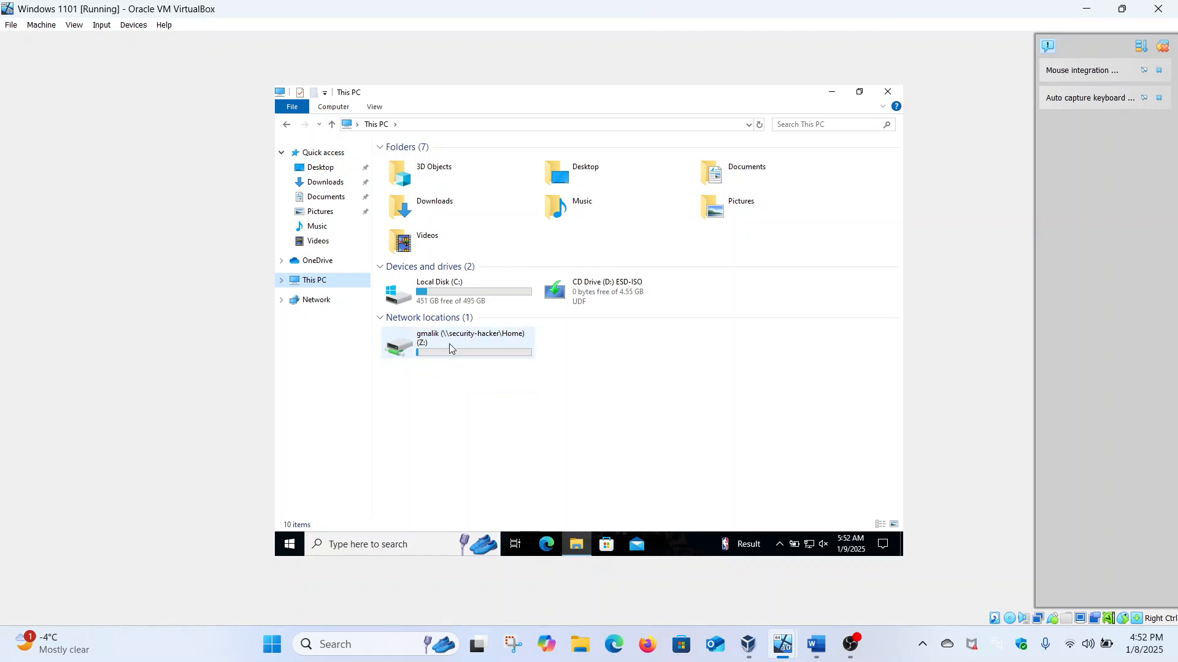
{"action": "mouse_move", "coordinate": [450, 346]}
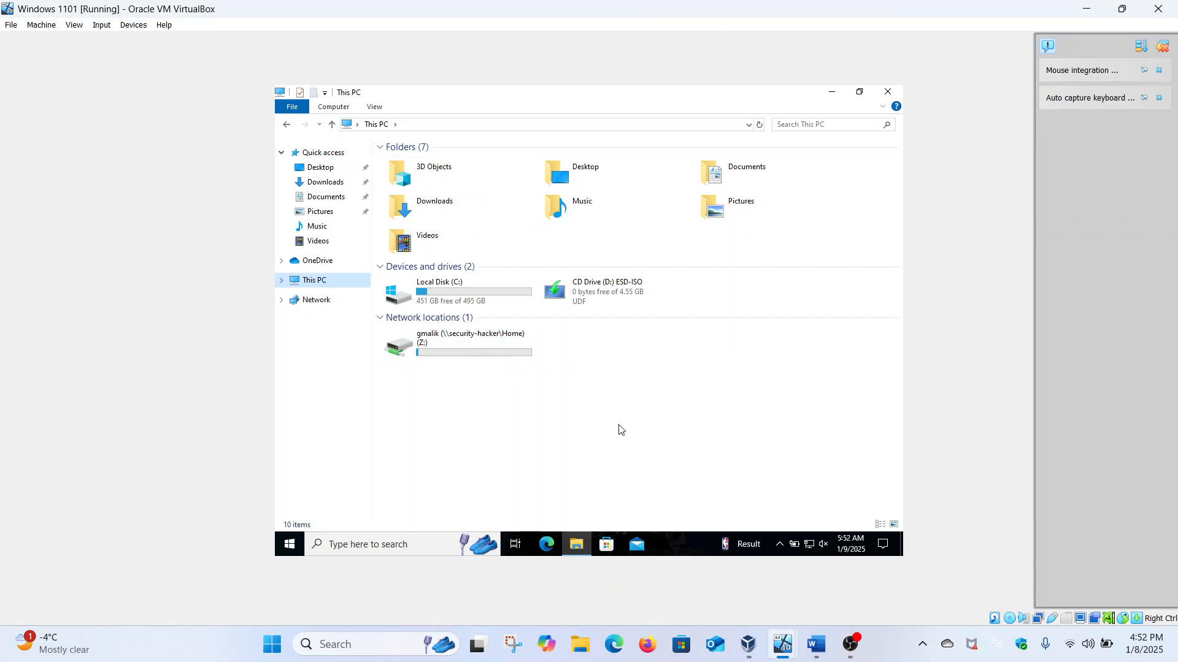
{"action": "mouse_move", "coordinate": [781, 645]}
{"action": "left_click", "coordinate": [856, 571]}
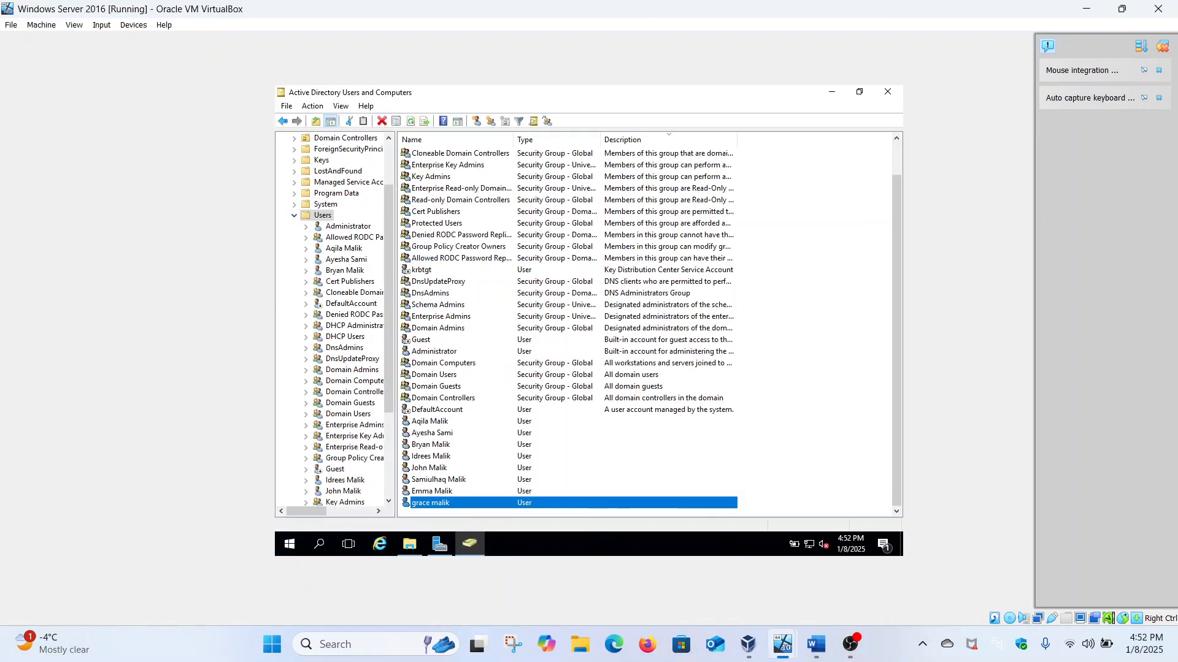
{"action": "right_click", "coordinate": [326, 219]}
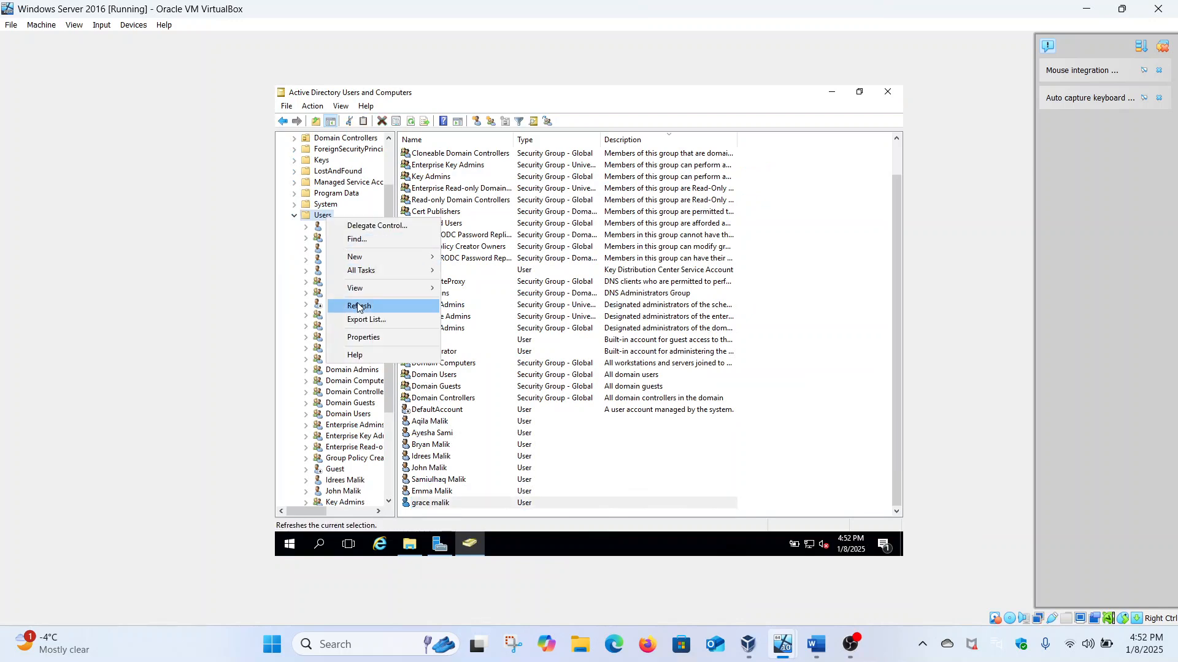
{"action": "mouse_move", "coordinate": [436, 264]}
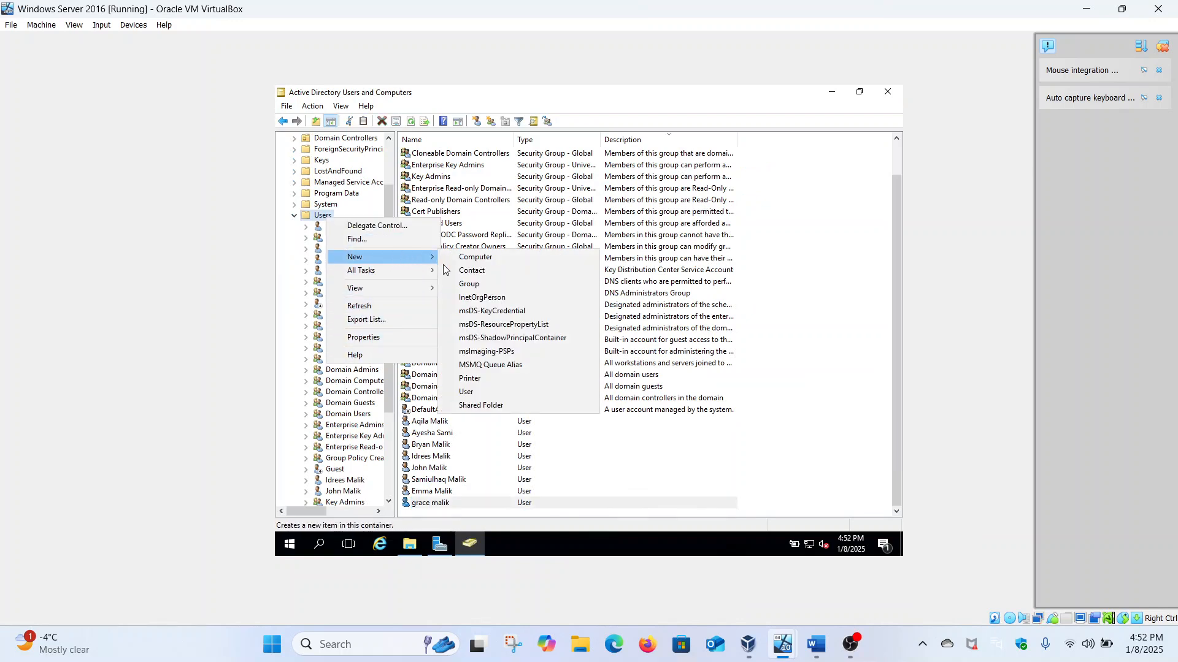
{"action": "left_click", "coordinate": [465, 392]}
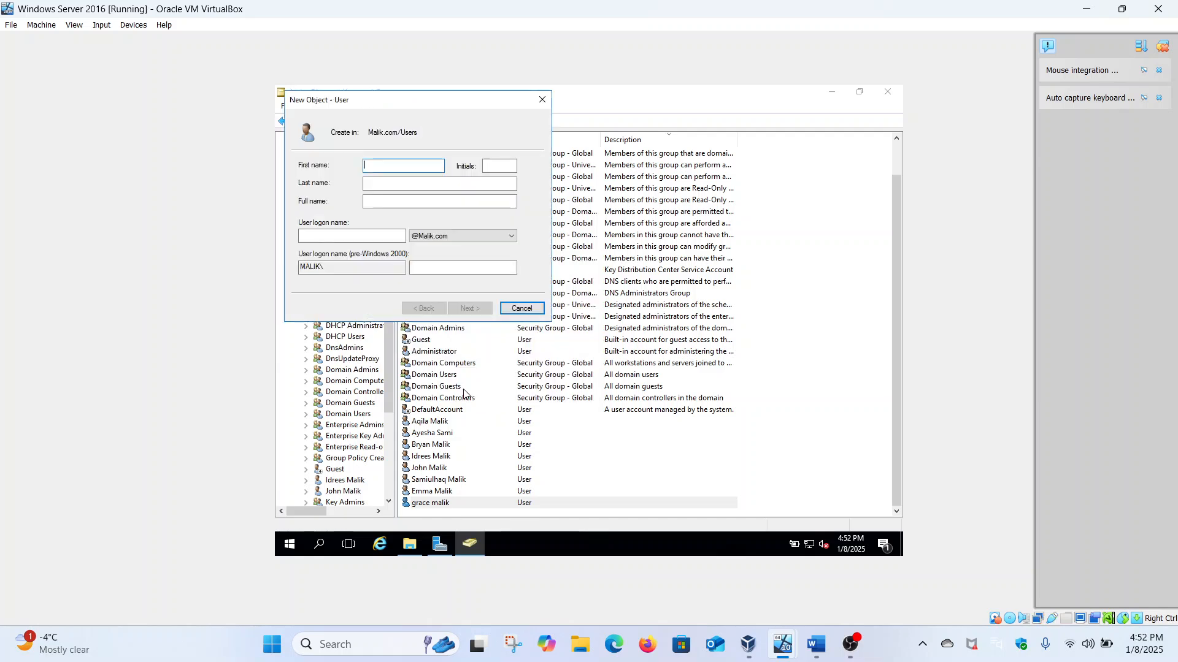
Step: Enter a first name, last initial and logon name, then dismiss the name-in-use warning
{"action": "left_click", "coordinate": [440, 188]}
{"action": "left_click", "coordinate": [390, 235]}
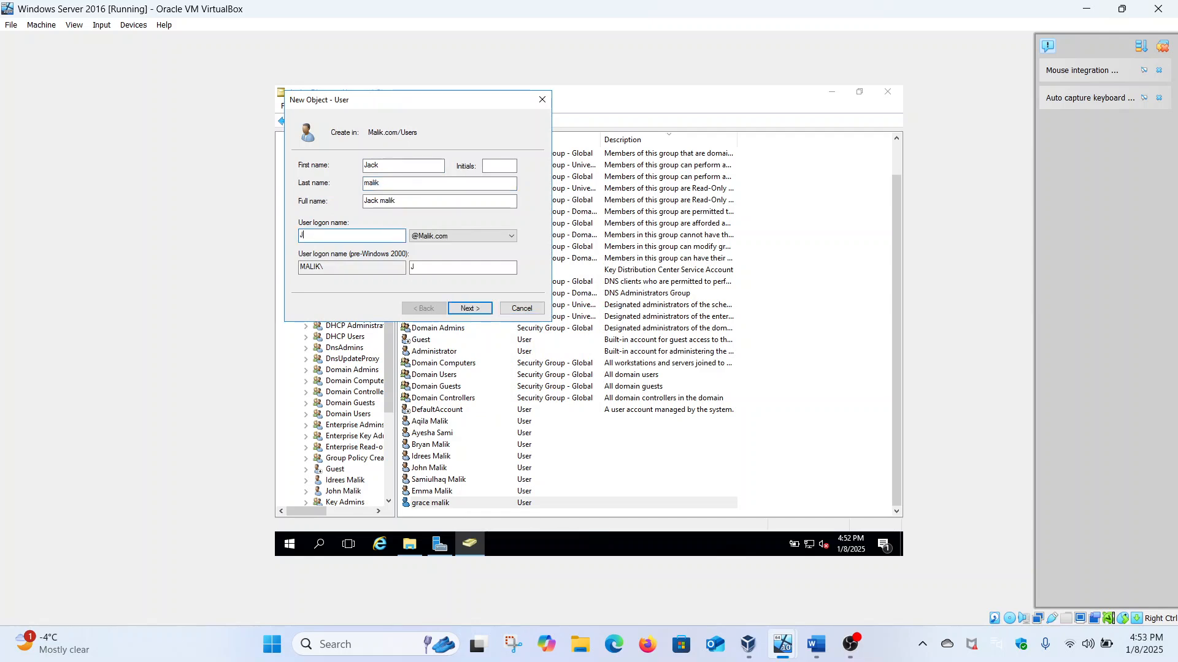
{"action": "left_click", "coordinate": [464, 308]}
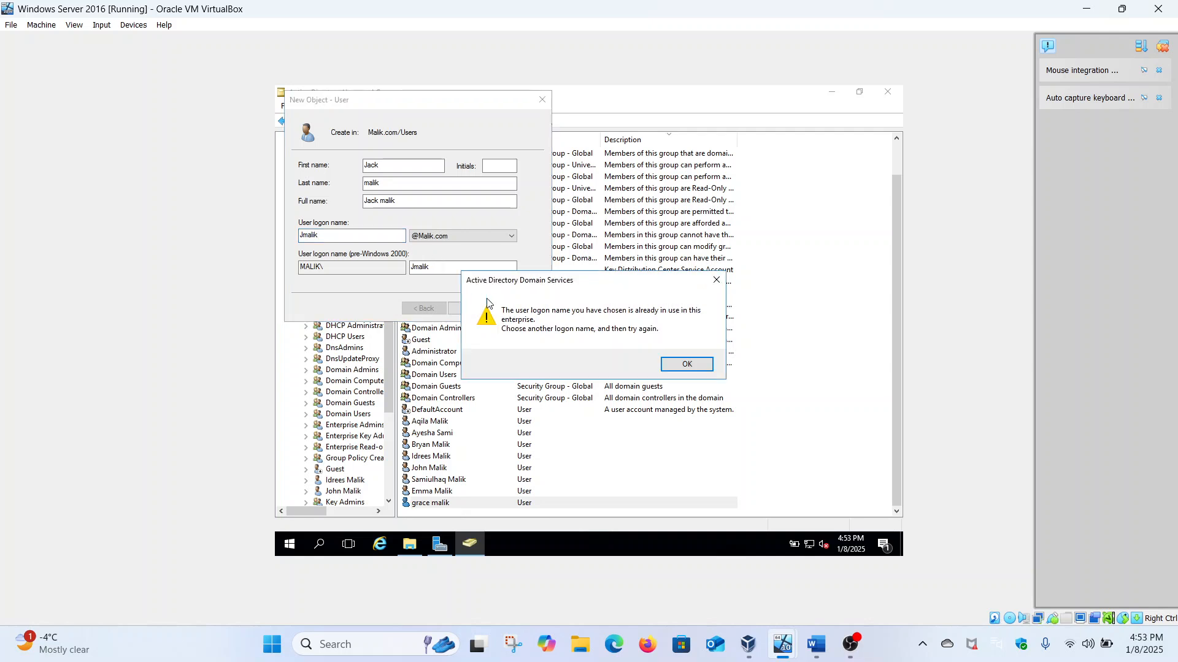
{"action": "left_click", "coordinate": [681, 365]}
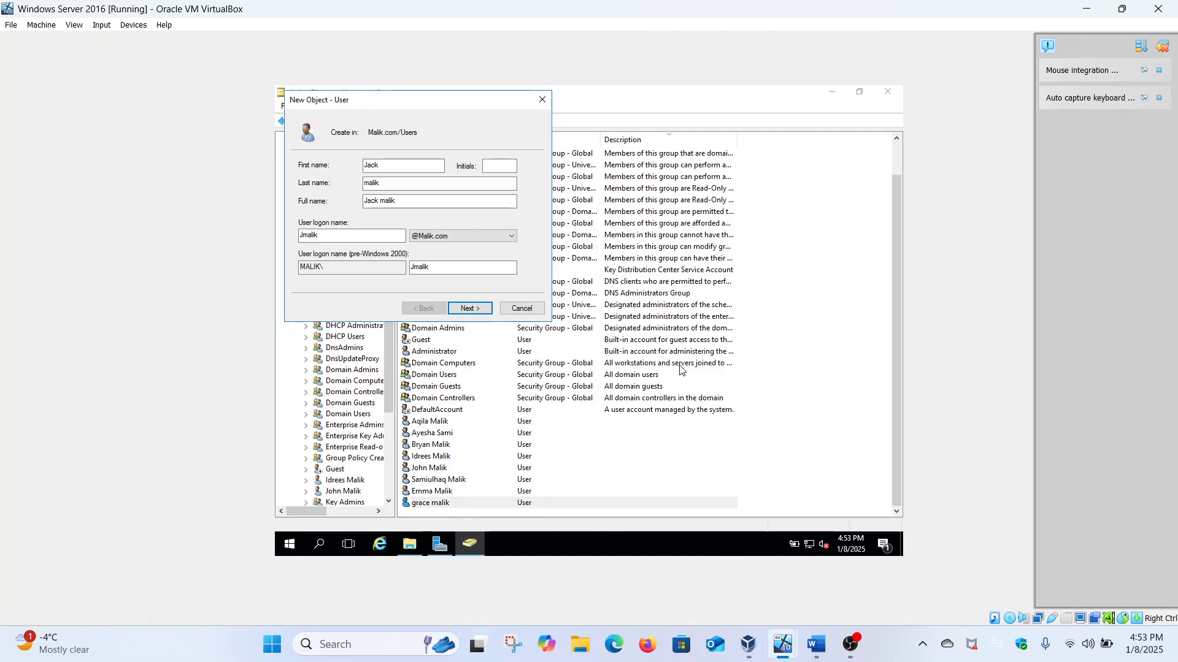
Step: Change the first name and the logon name's first letter so the logon name is unique
{"action": "left_click", "coordinate": [410, 169]}
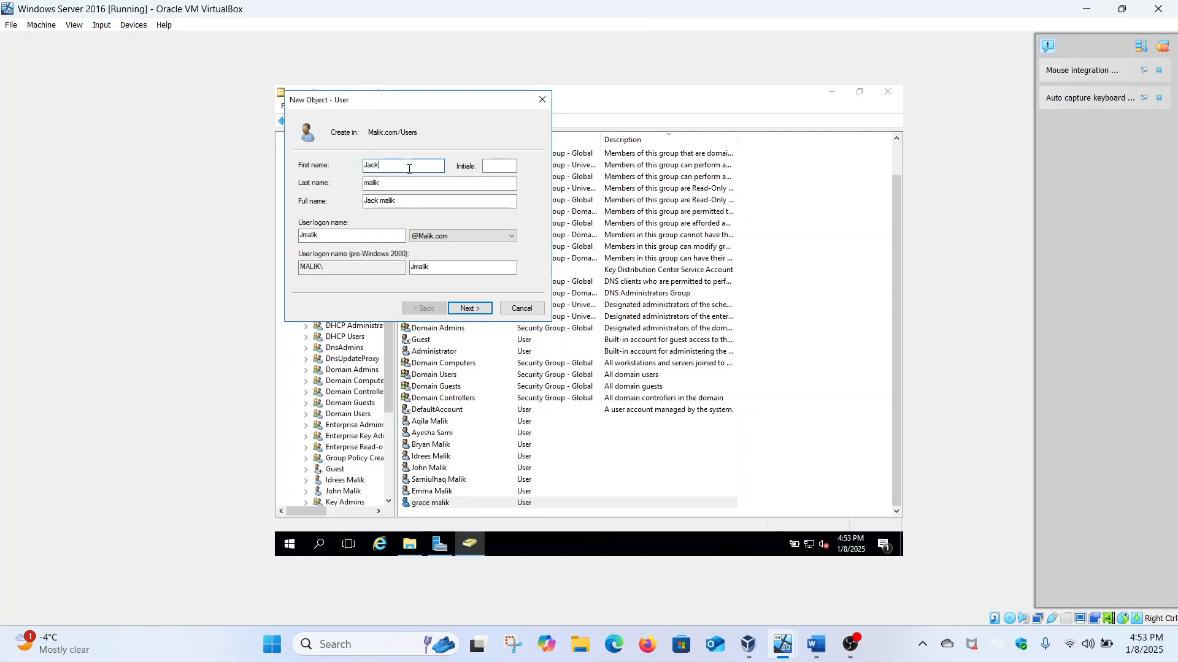
{"action": "key", "text": "BackSpace"}
{"action": "key", "text": "BackSpace"}
{"action": "key", "text": "BackSpace"}
{"action": "key", "text": "BackSpace"}
{"action": "type", "text": "Noah"}
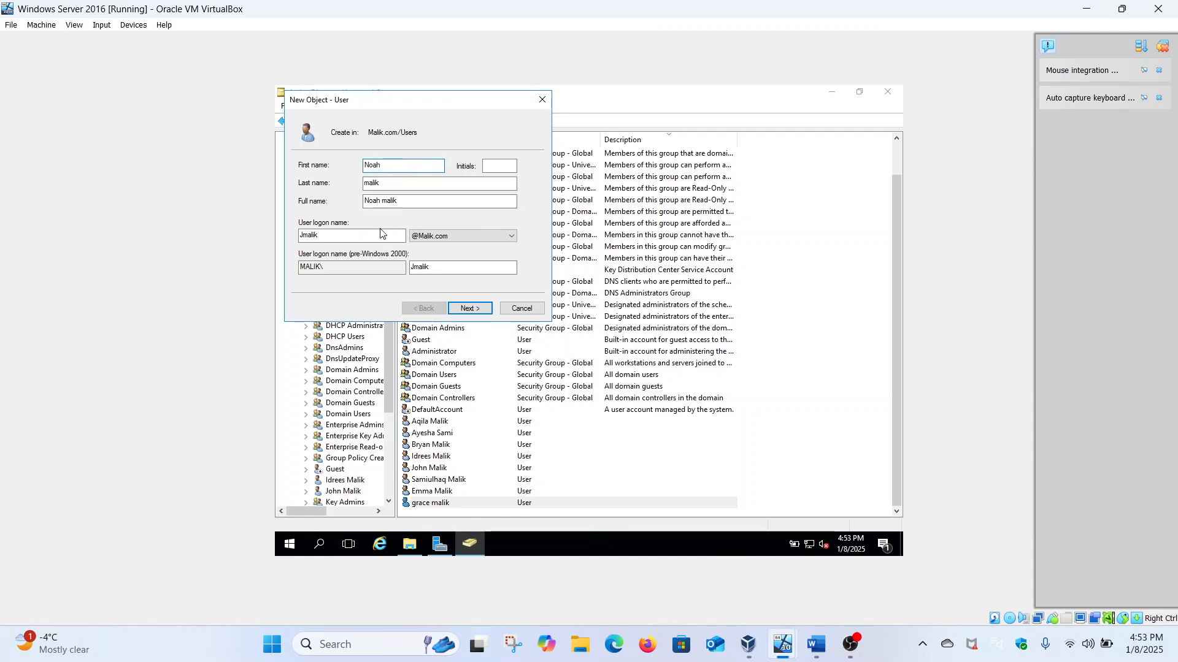
{"action": "left_click", "coordinate": [305, 233]}
{"action": "key", "text": "BackSpace"}
{"action": "type", "text": "N"}
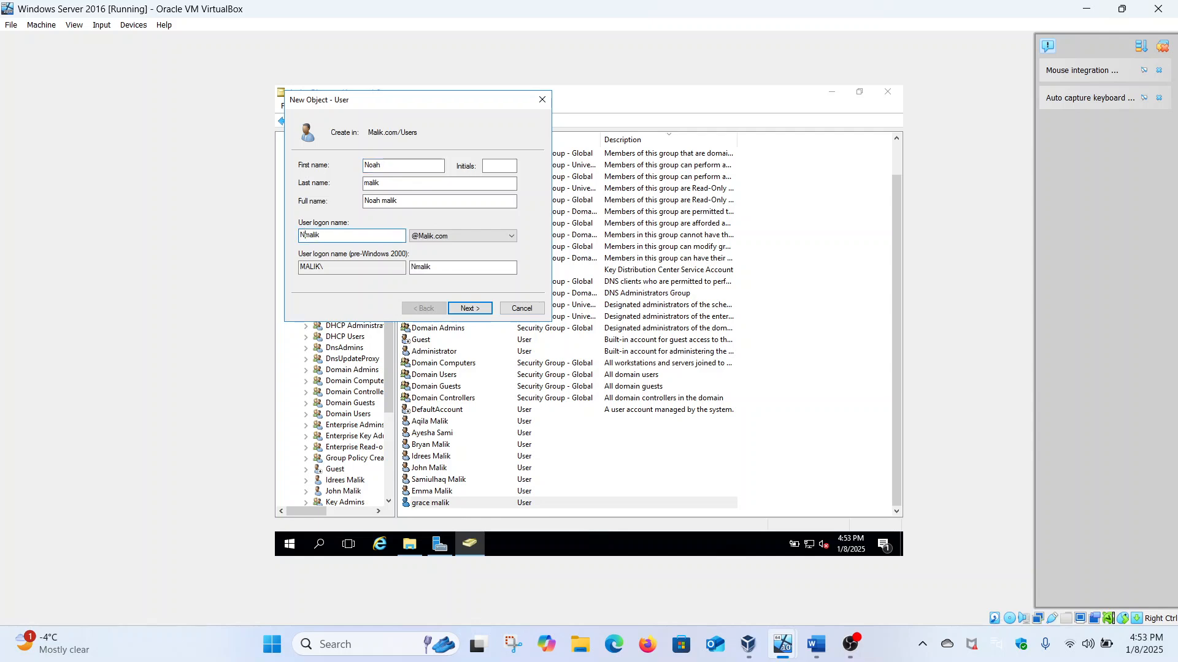
Step: Set and confirm the password with must-change-at-next-logon unticked, then finish the wizard
{"action": "left_click", "coordinate": [489, 313]}
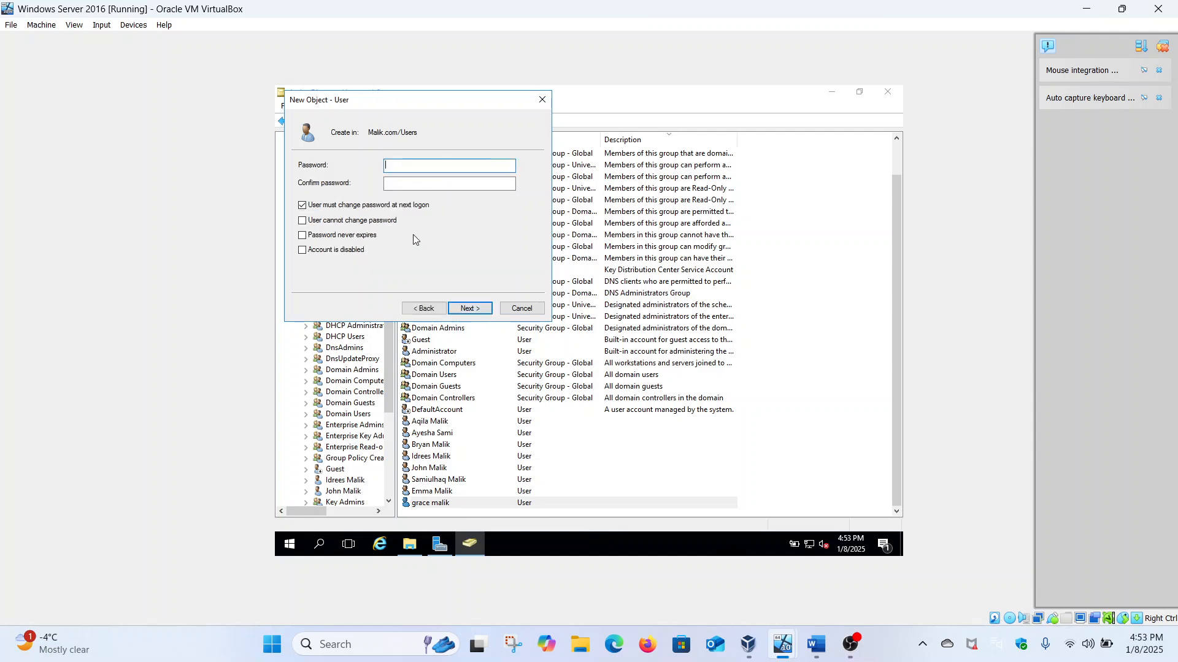
{"action": "left_click", "coordinate": [383, 206]}
{"action": "left_click", "coordinate": [406, 166]}
{"action": "type", "text": "••••••••••"}
{"action": "left_click", "coordinate": [418, 179]}
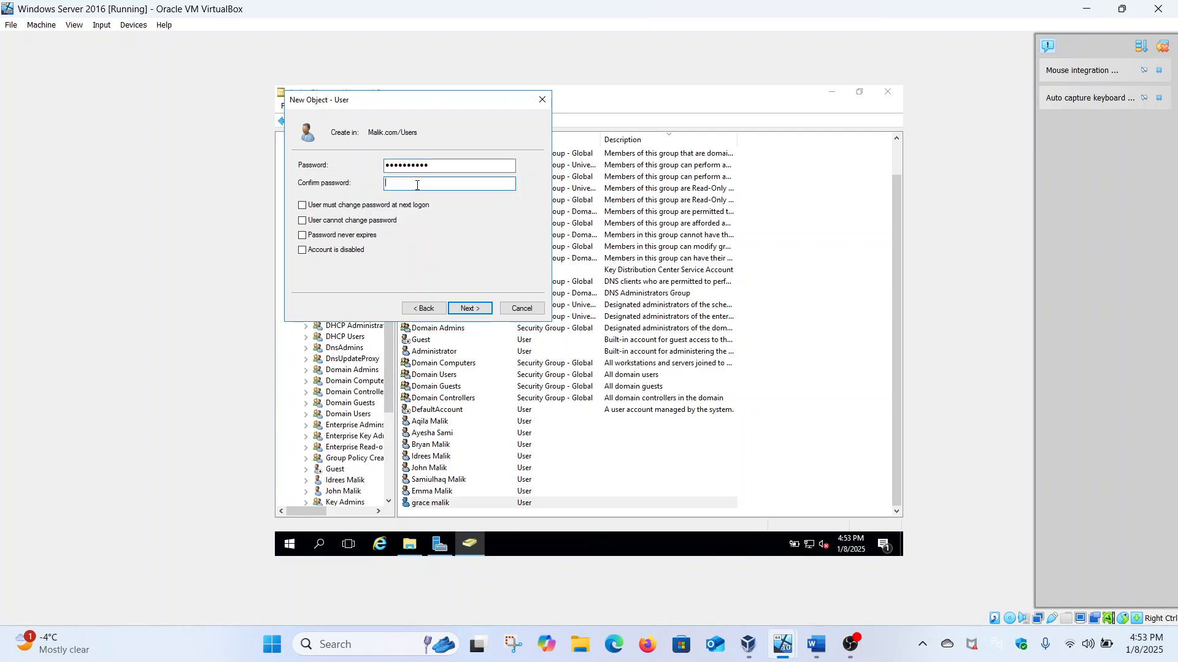
{"action": "type", "text": "•••••••••"}
{"action": "left_click", "coordinate": [469, 309]}
{"action": "left_click", "coordinate": [474, 310]}
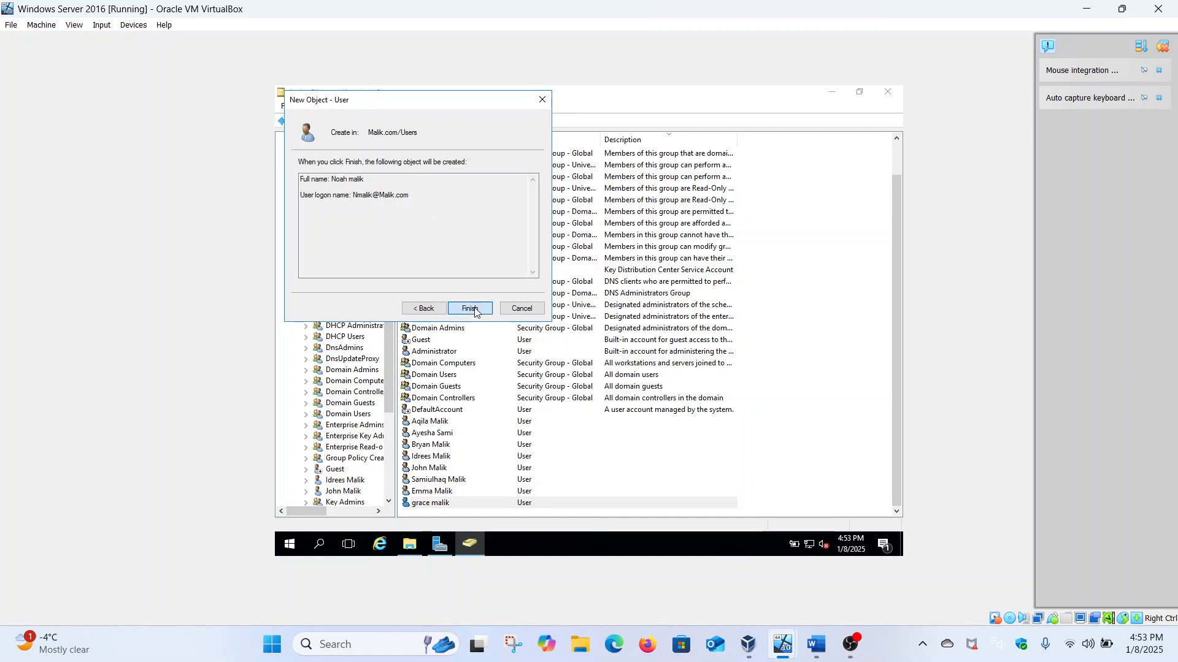
Step: Show the Users container, select the newly created user, and bring up File Explorer
{"action": "scroll", "coordinate": [326, 228], "scroll_direction": "up", "scroll_amount": 3}
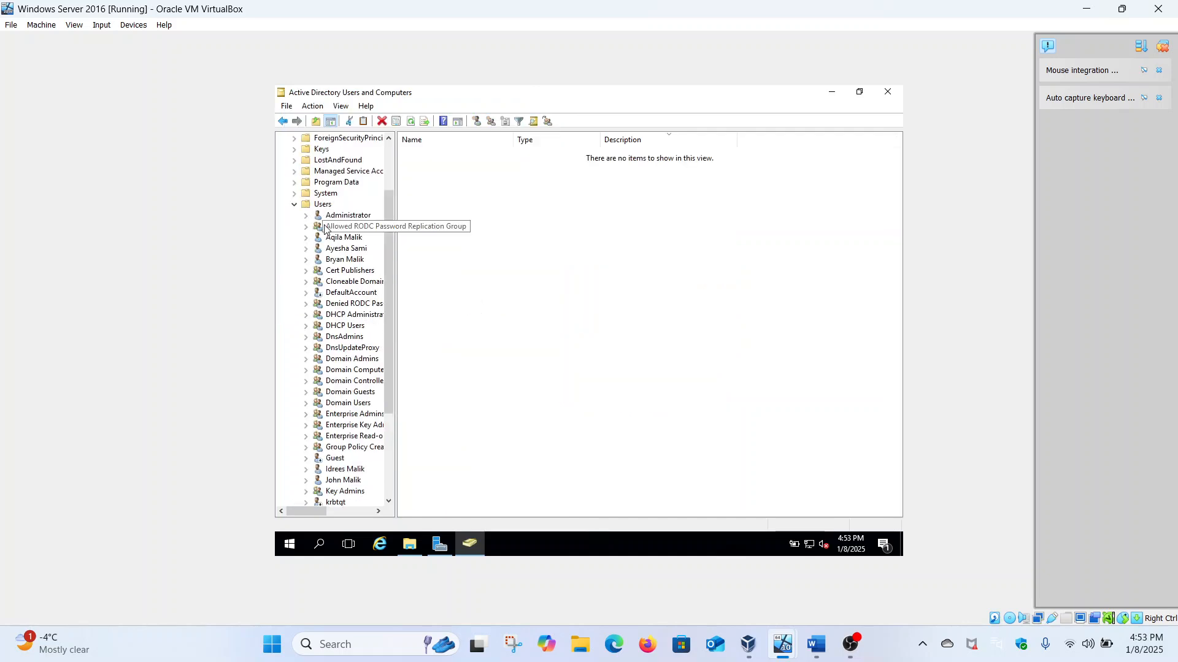
{"action": "left_click", "coordinate": [320, 206]}
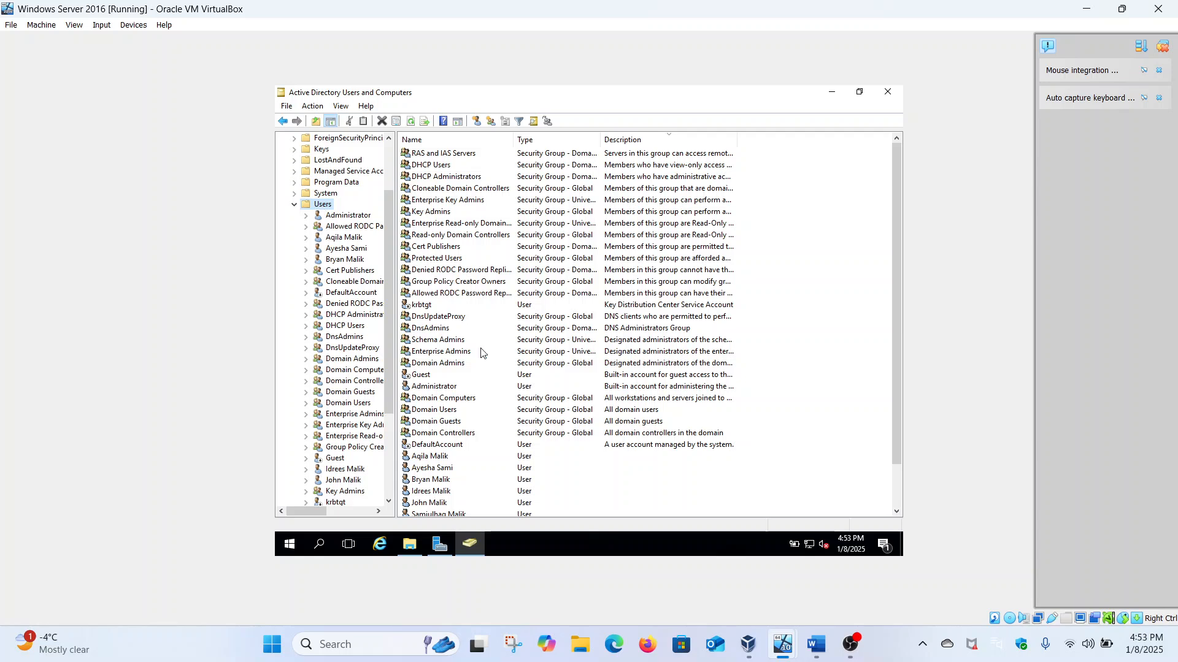
{"action": "scroll", "coordinate": [484, 353], "scroll_direction": "down", "scroll_amount": 2}
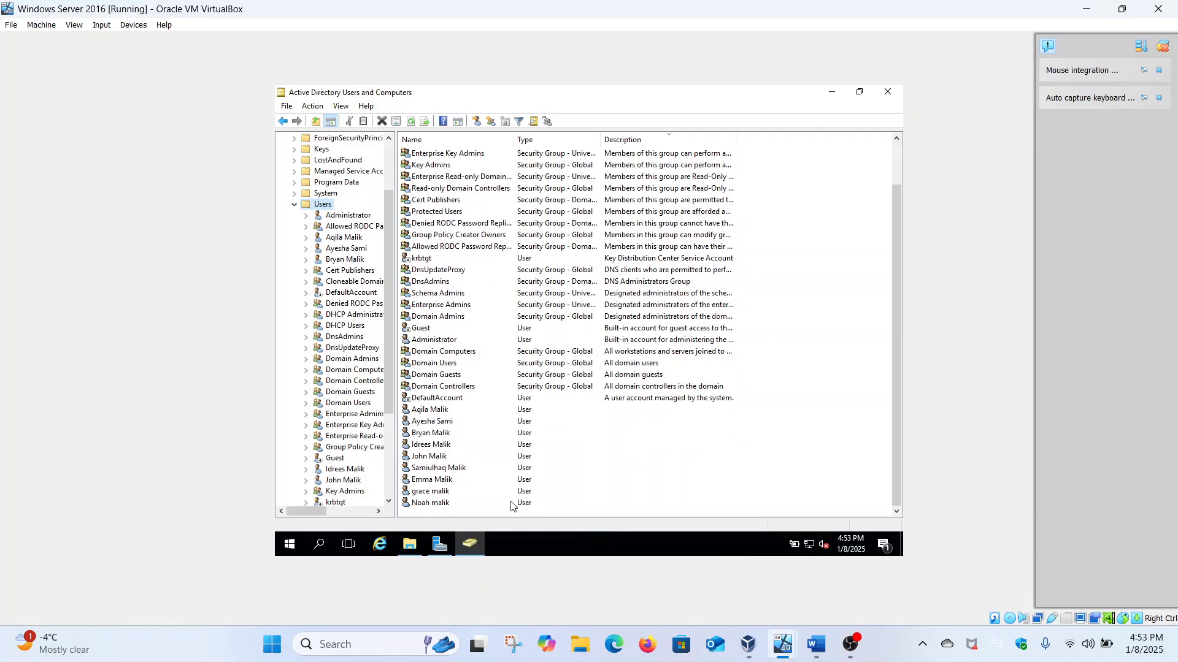
{"action": "left_click", "coordinate": [448, 506]}
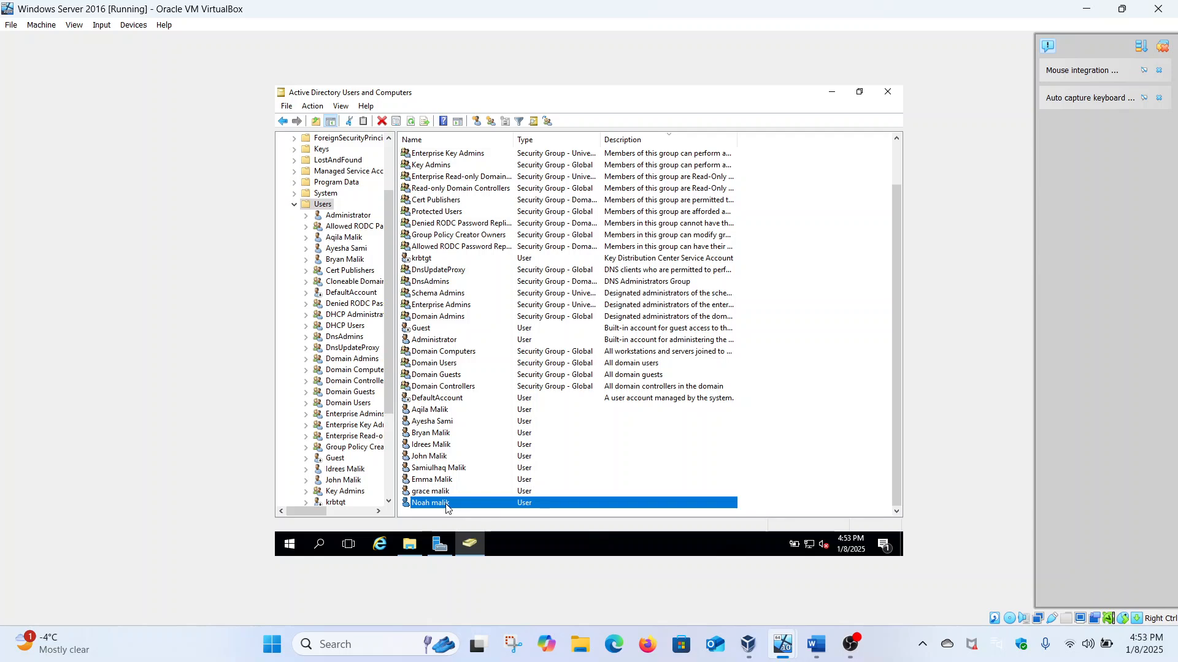
{"action": "left_click", "coordinate": [410, 544]}
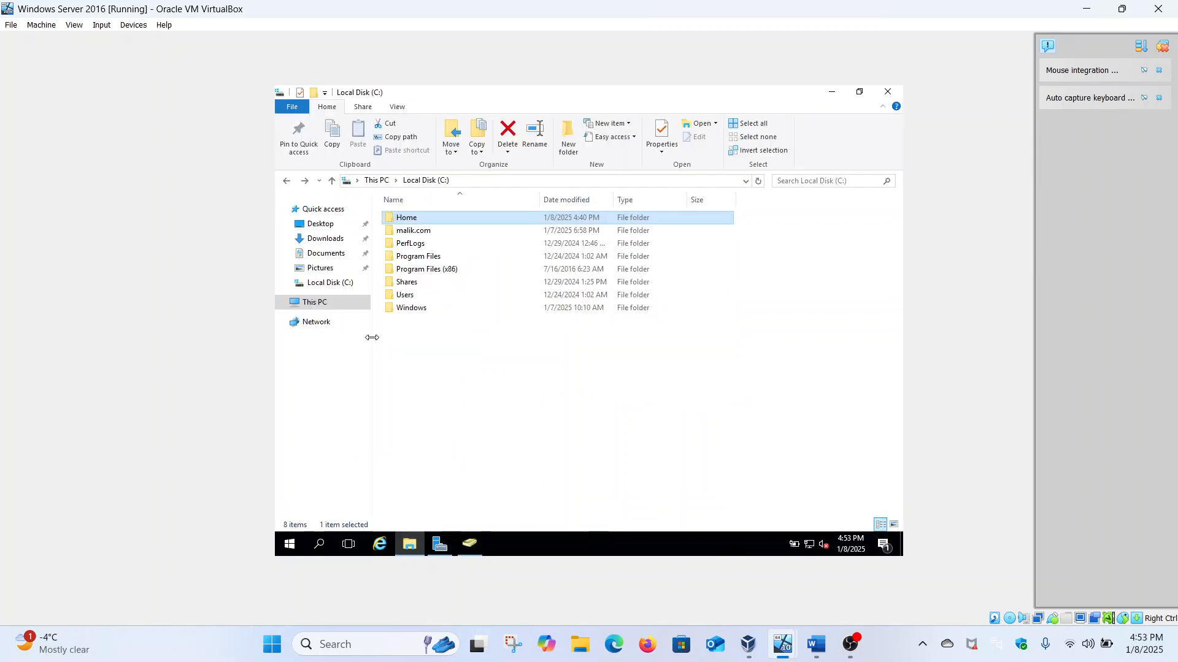
Step: Open the share permissions in Advanced Sharing for the Home folder on Local Disk (C:)
{"action": "left_click", "coordinate": [350, 303]}
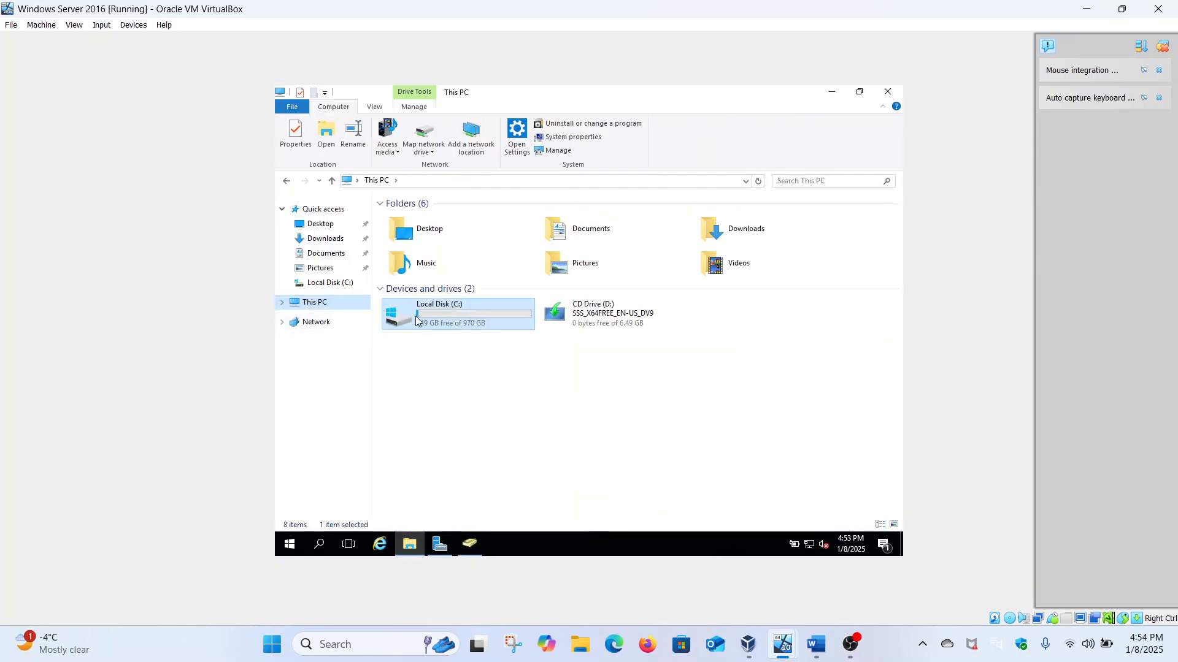
{"action": "left_click", "coordinate": [419, 322]}
{"action": "double_click", "coordinate": [418, 322]}
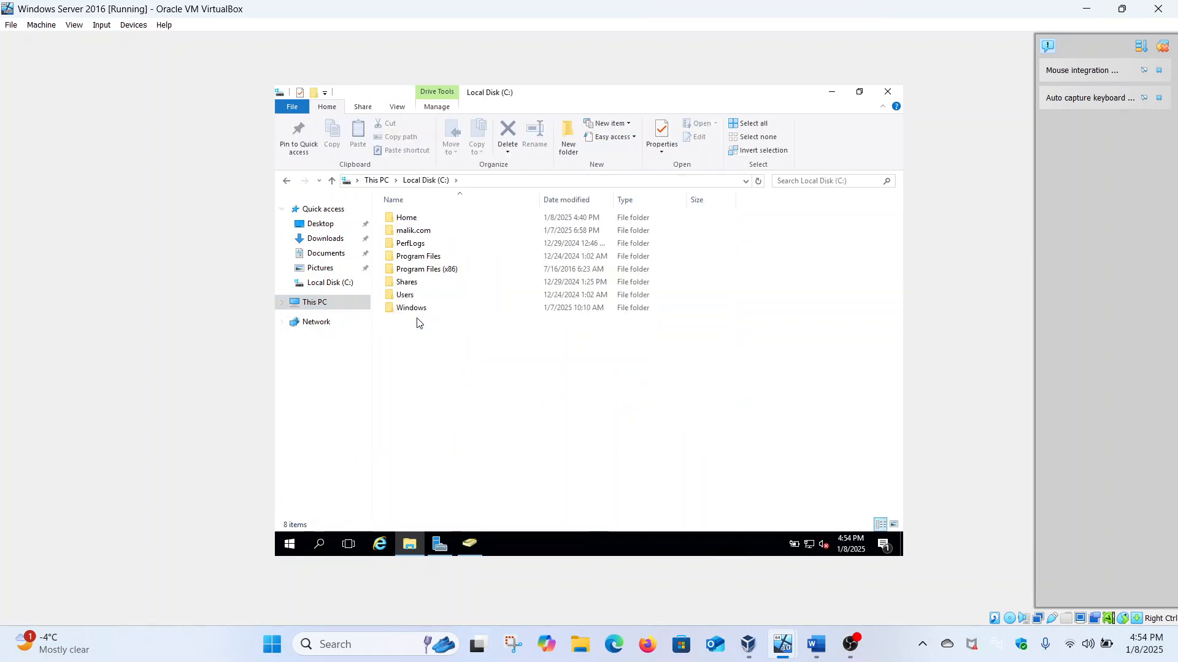
{"action": "left_click", "coordinate": [417, 220]}
{"action": "right_click", "coordinate": [417, 220]}
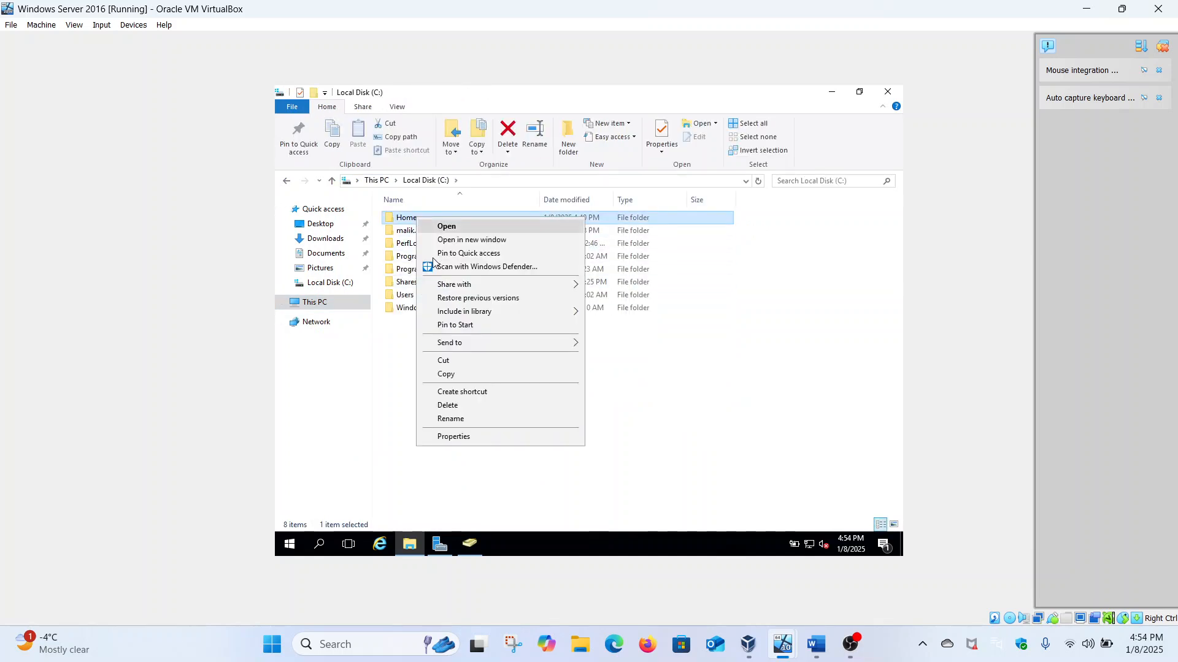
{"action": "left_click", "coordinate": [451, 439]}
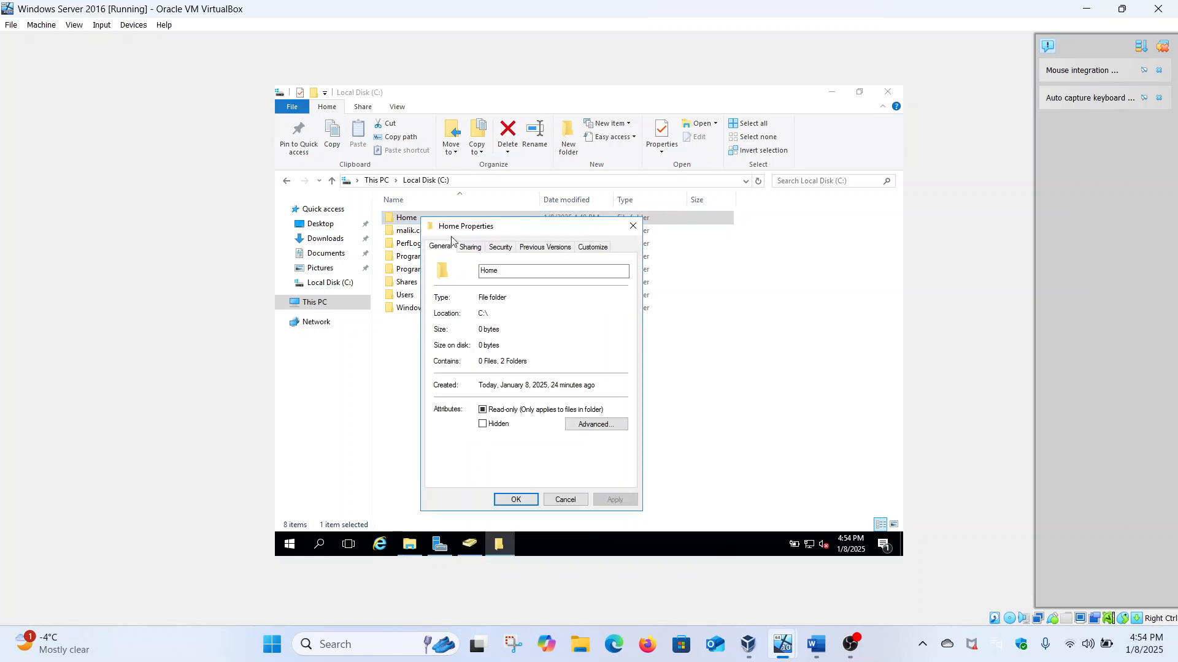
{"action": "left_click", "coordinate": [464, 249]}
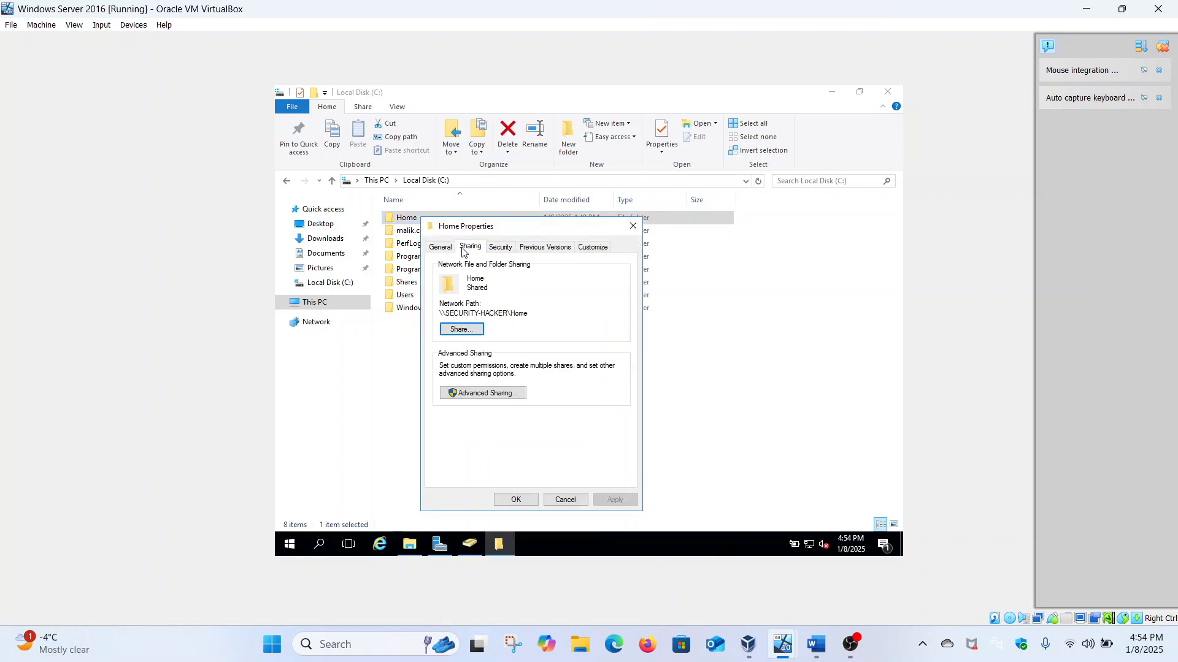
{"action": "left_click", "coordinate": [464, 395]}
{"action": "left_click", "coordinate": [469, 417]}
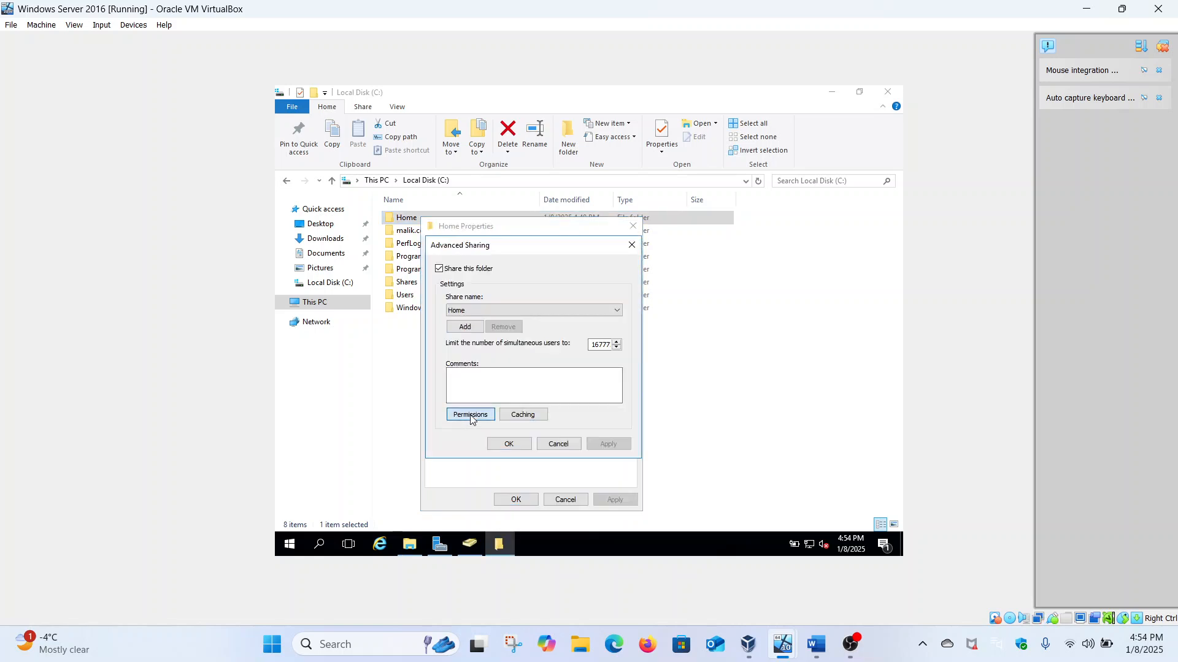
Step: Add the new user to Home's share permissions with Full Control allowed, and apply
{"action": "left_click", "coordinate": [564, 371]}
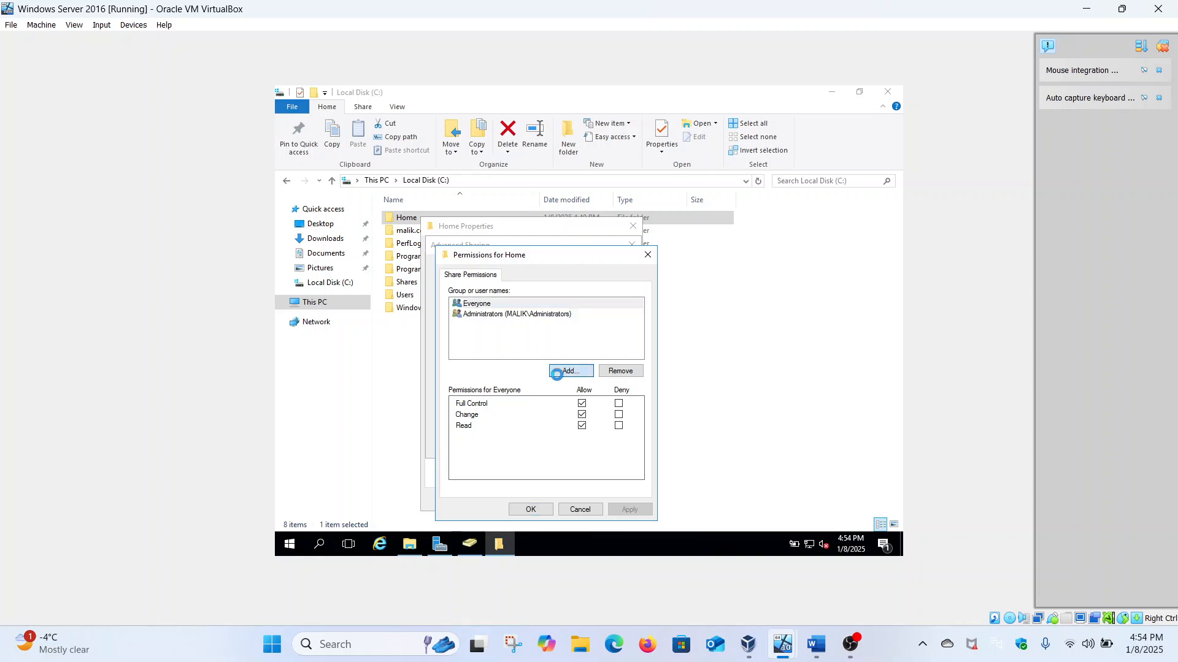
{"action": "type", "text": "N"}
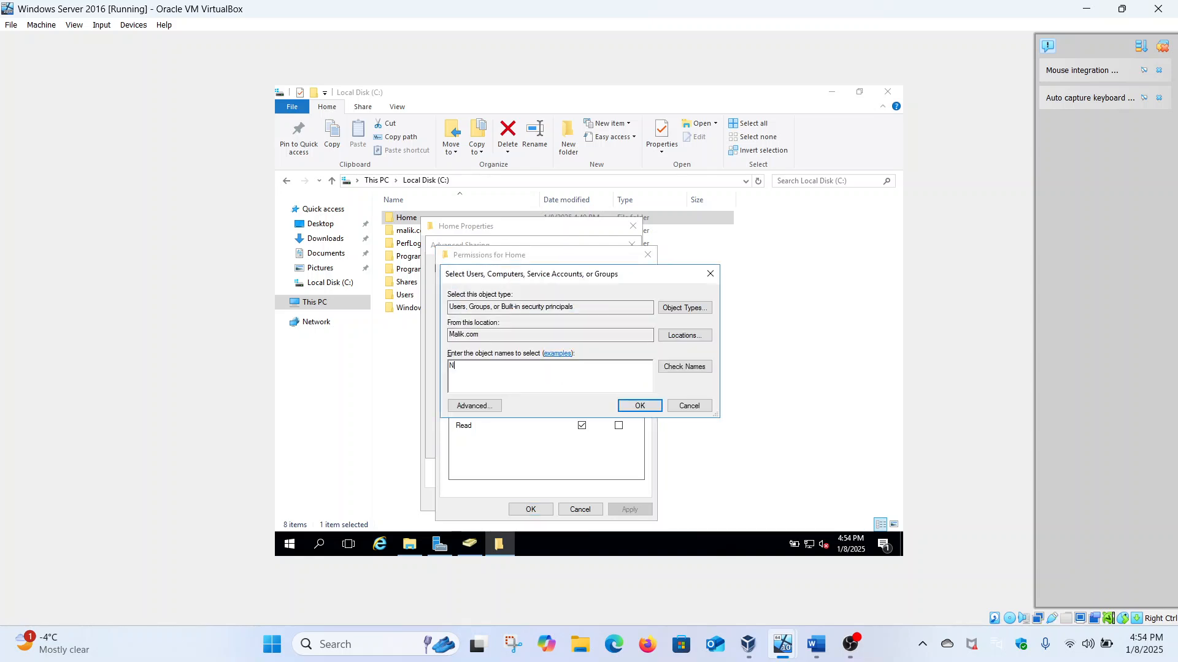
{"action": "type", "text": "oah"}
{"action": "left_click", "coordinate": [693, 367]}
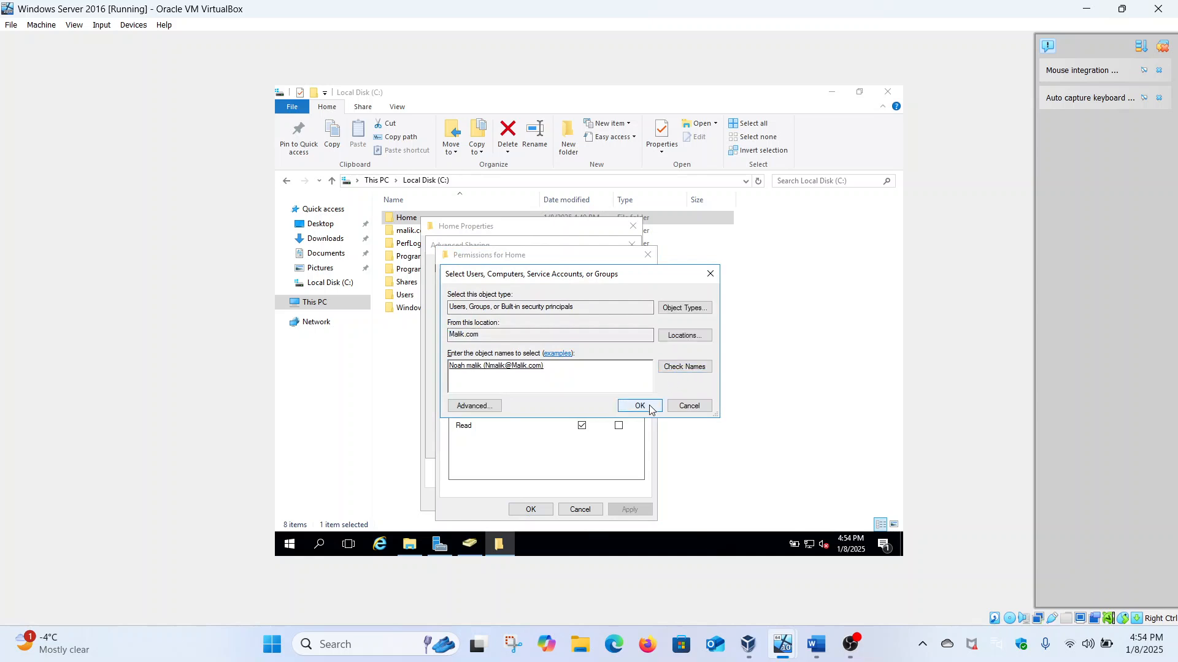
{"action": "left_click", "coordinate": [652, 410]}
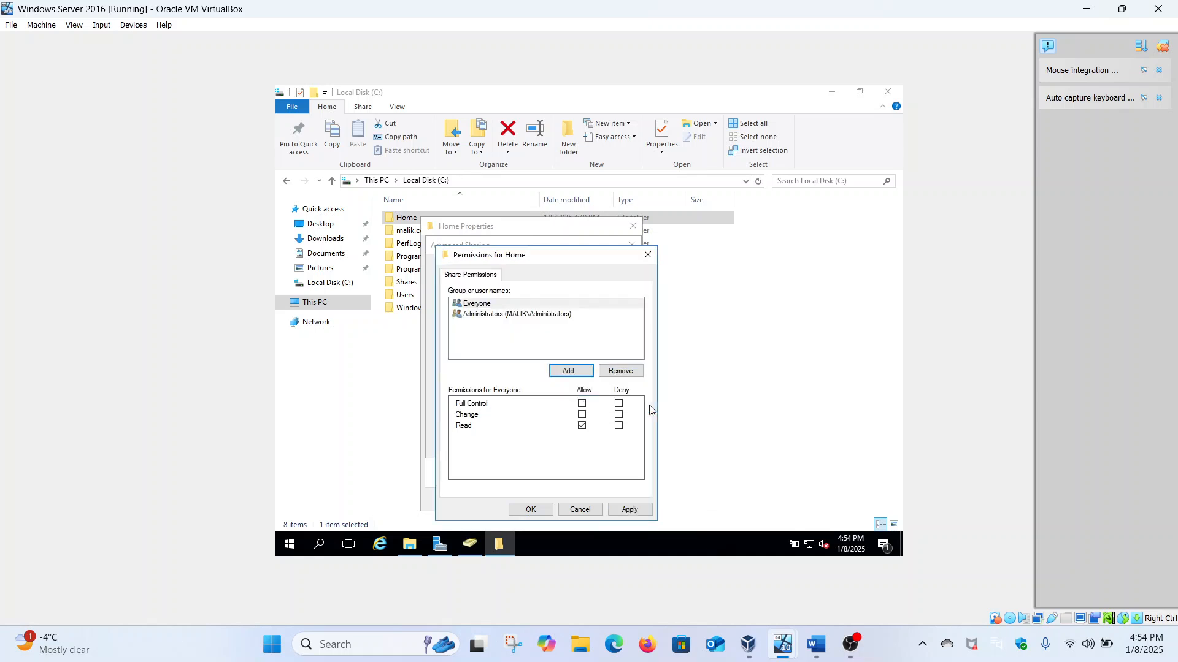
{"action": "left_click", "coordinate": [582, 404]}
{"action": "left_click", "coordinate": [621, 509]}
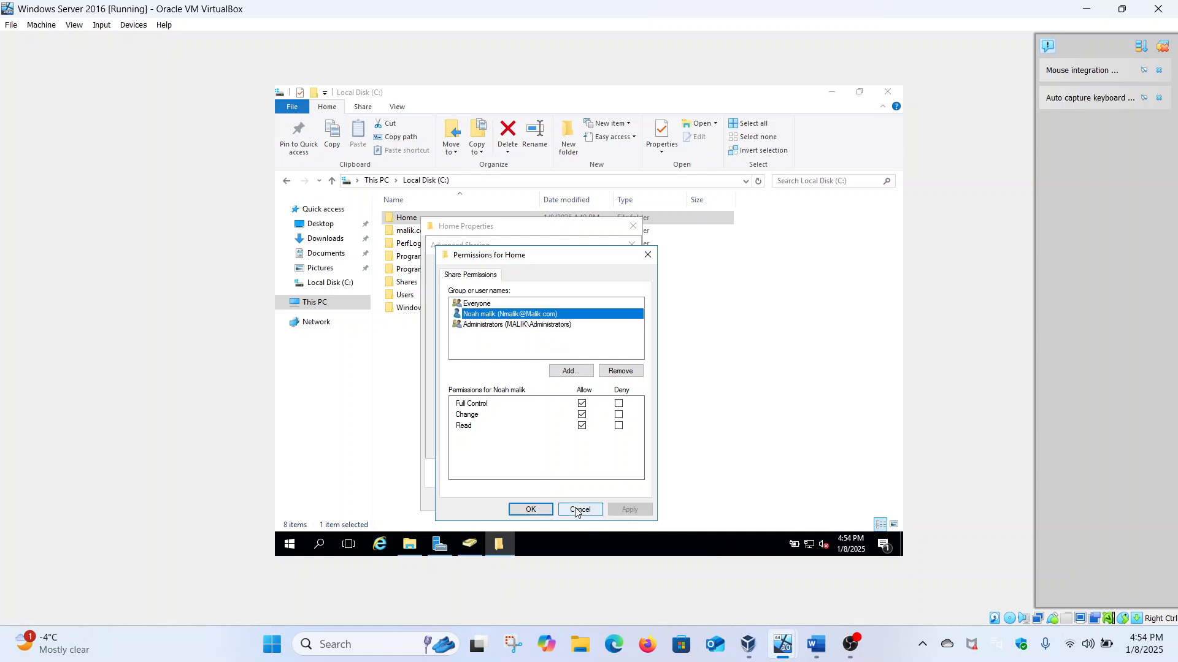
{"action": "left_click", "coordinate": [543, 511]}
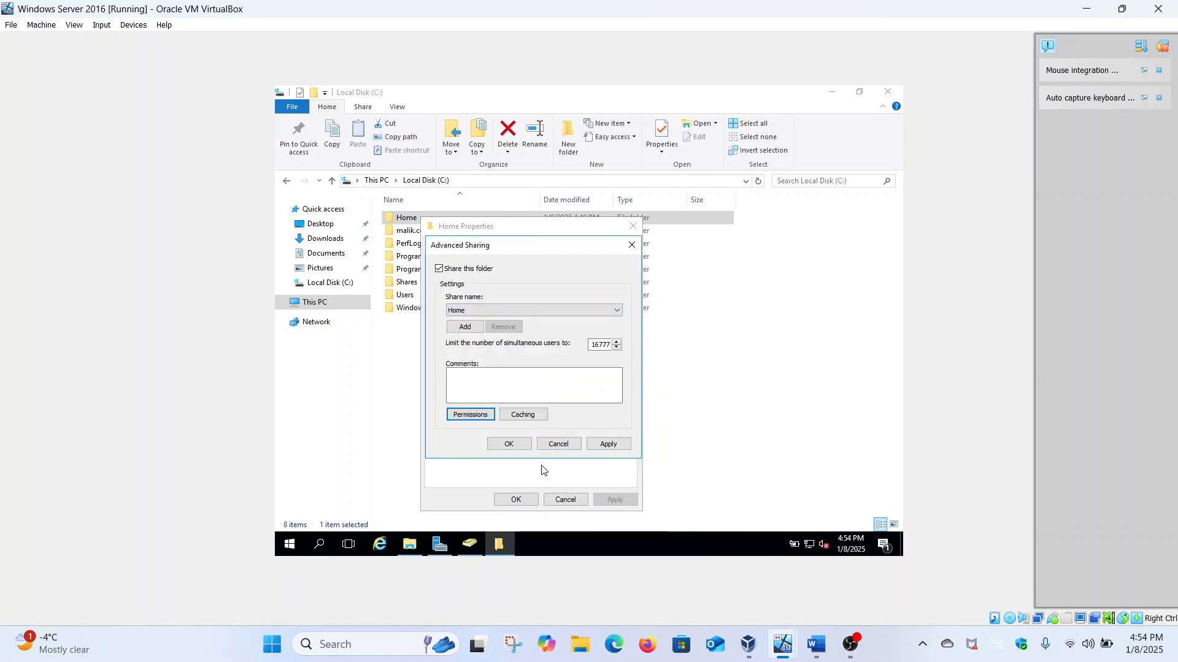
{"action": "left_click", "coordinate": [609, 444]}
Step: On Home's Security tab, add the user with Full control allowed, apply, and close Properties
{"action": "left_click", "coordinate": [525, 442]}
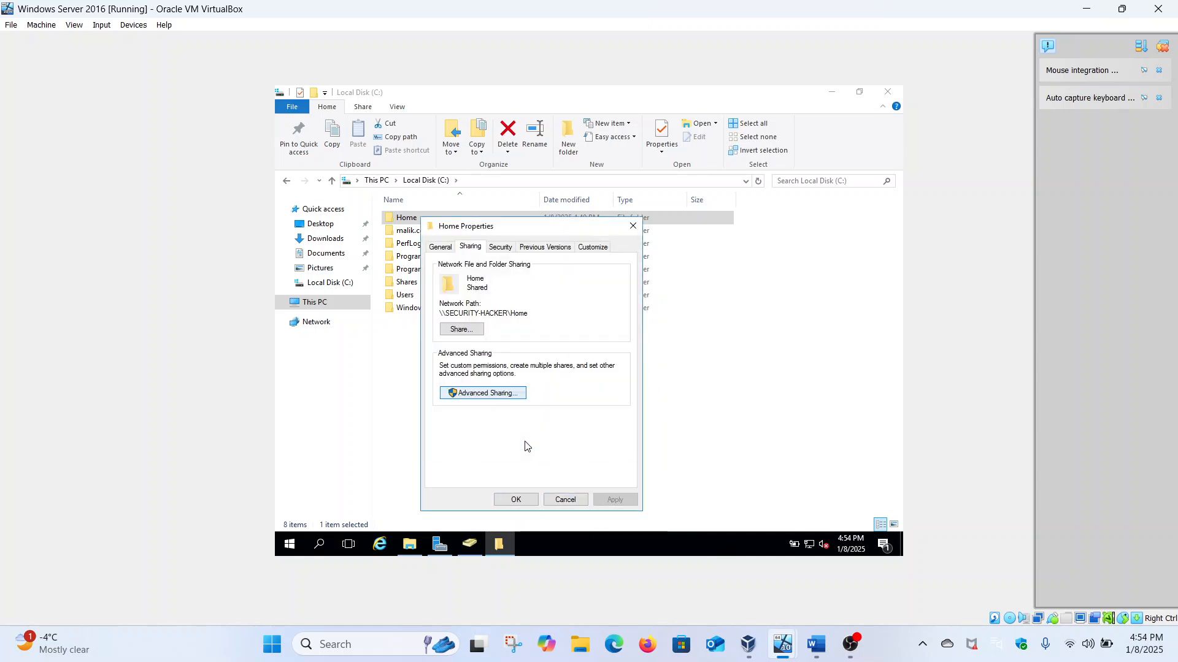
{"action": "left_click", "coordinate": [509, 248]}
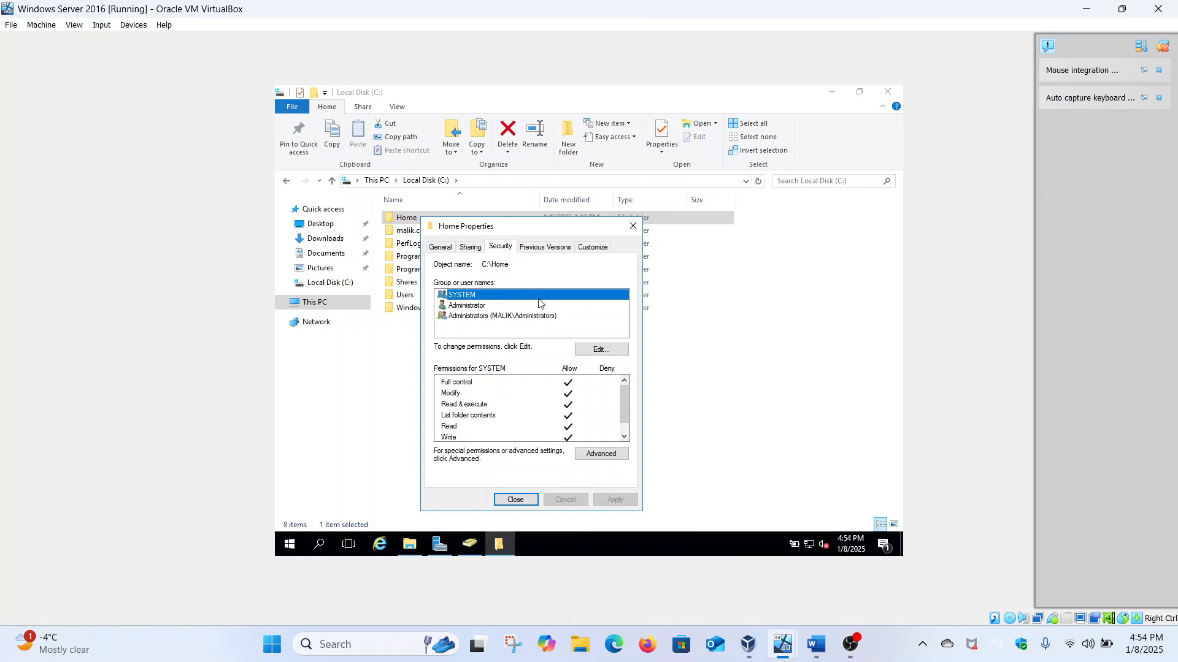
{"action": "left_click", "coordinate": [587, 351]}
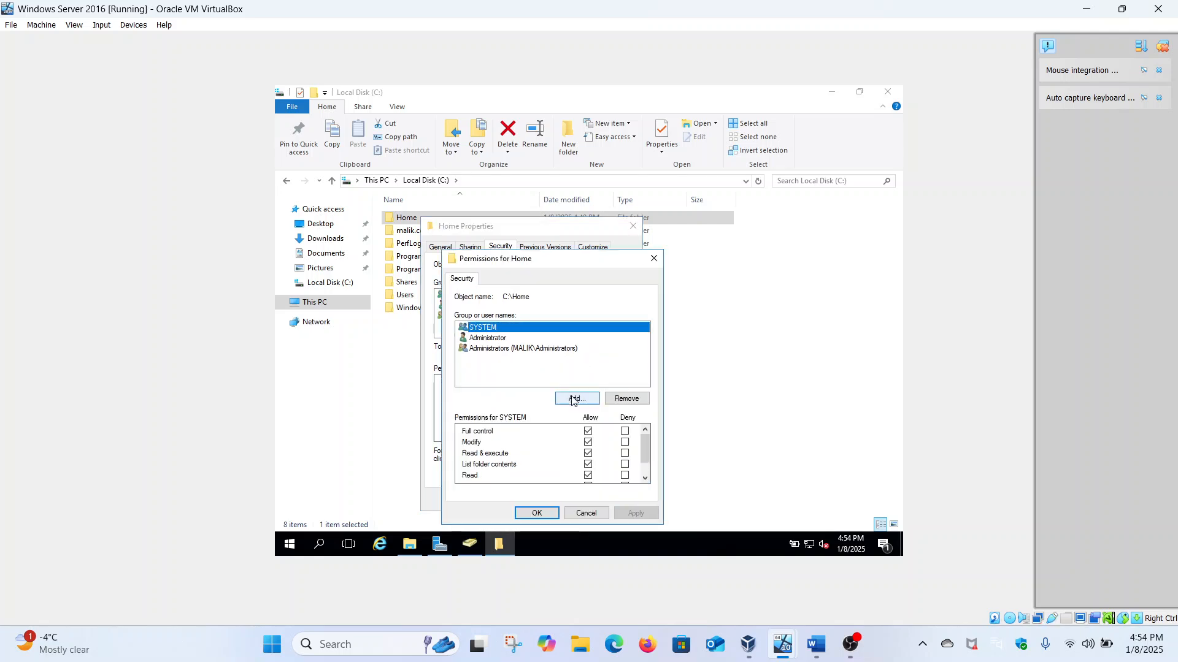
{"action": "left_click", "coordinate": [573, 397]}
{"action": "type", "text": "Noah"}
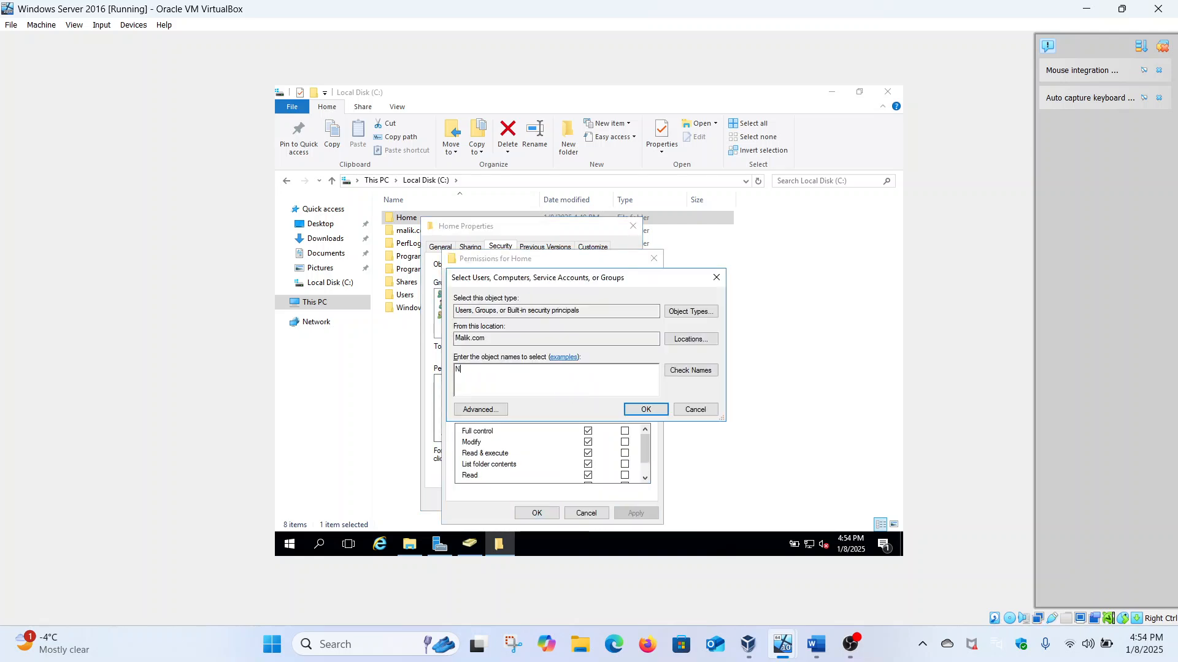
{"action": "left_click", "coordinate": [691, 370]}
{"action": "left_click", "coordinate": [645, 409]}
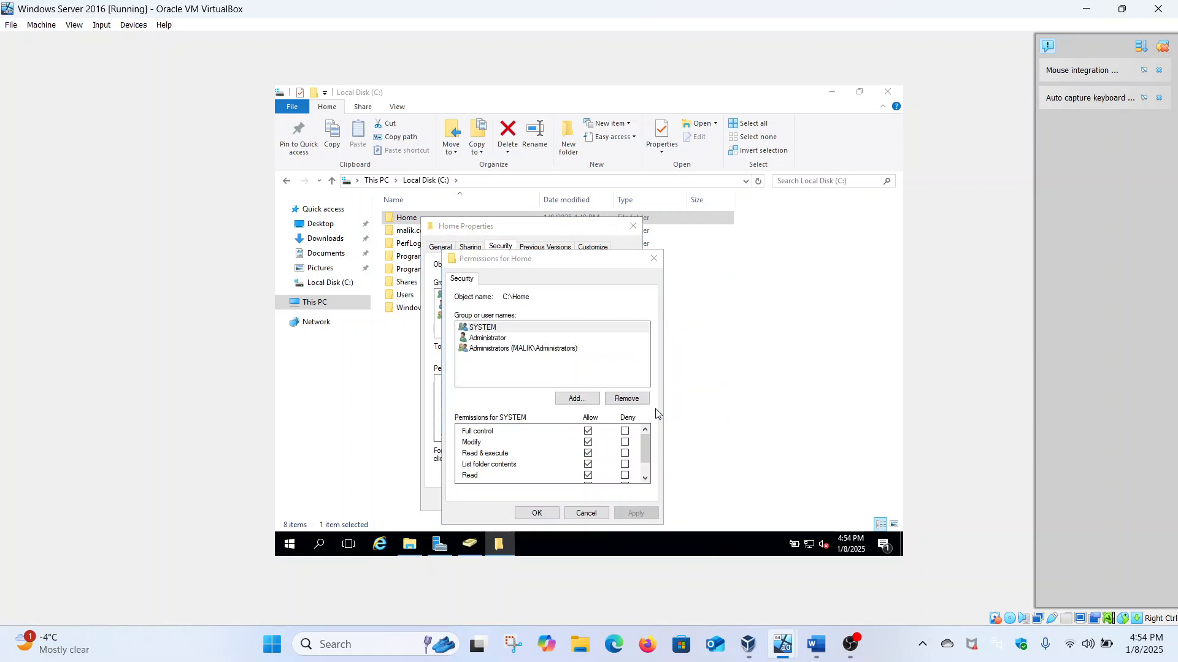
{"action": "left_click", "coordinate": [588, 432]}
{"action": "left_click", "coordinate": [629, 513]}
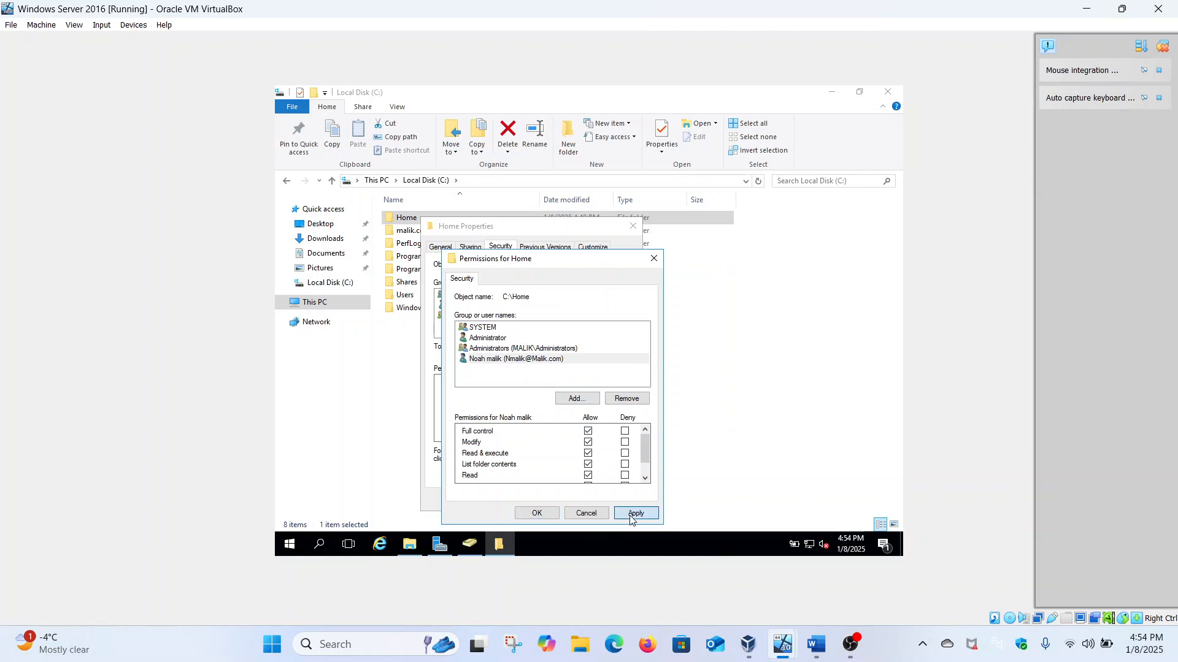
{"action": "left_click", "coordinate": [554, 513]}
{"action": "left_click", "coordinate": [533, 504]}
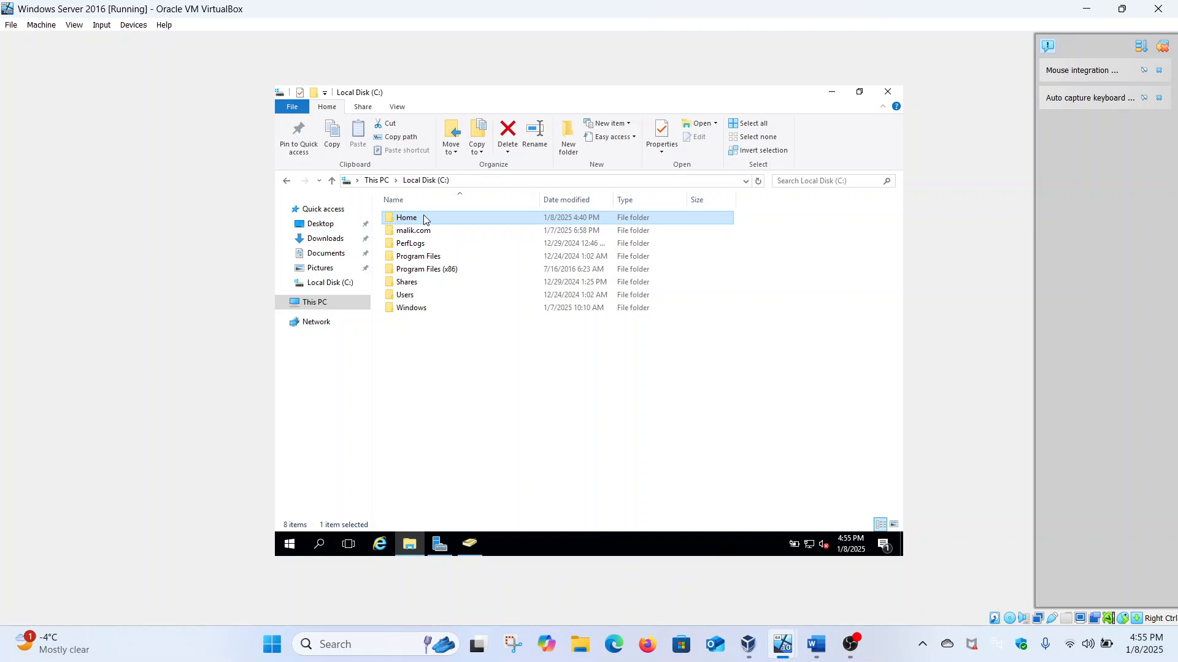
{"action": "left_click", "coordinate": [470, 544]}
{"action": "right_click", "coordinate": [461, 509]}
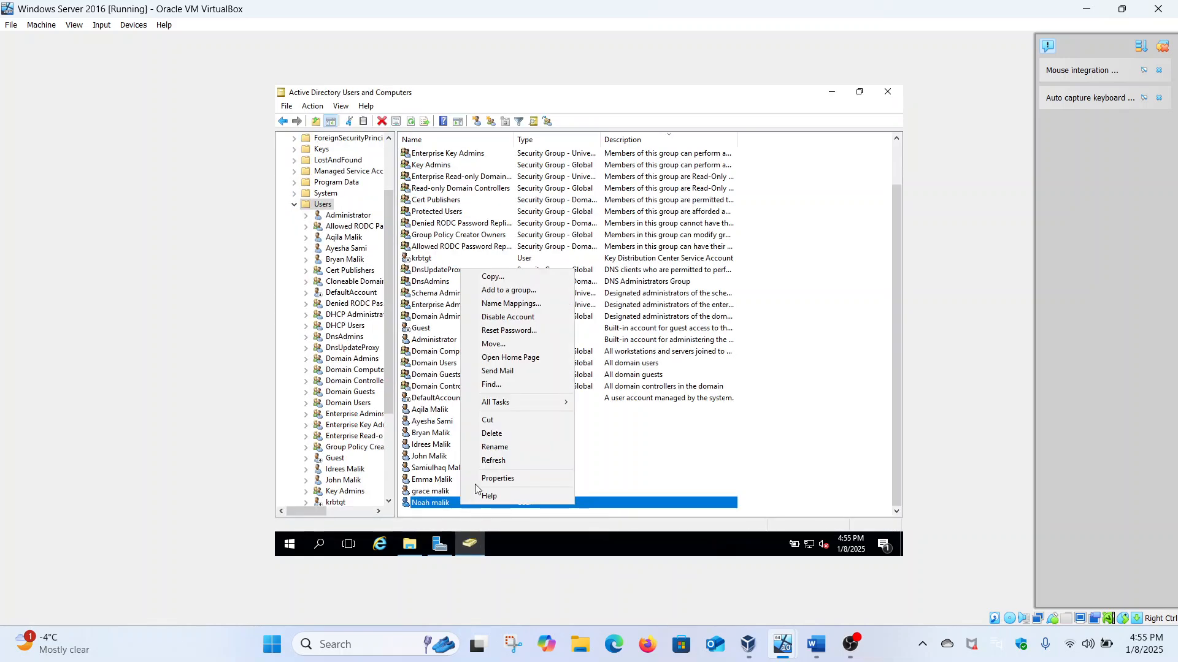
{"action": "left_click", "coordinate": [486, 478]}
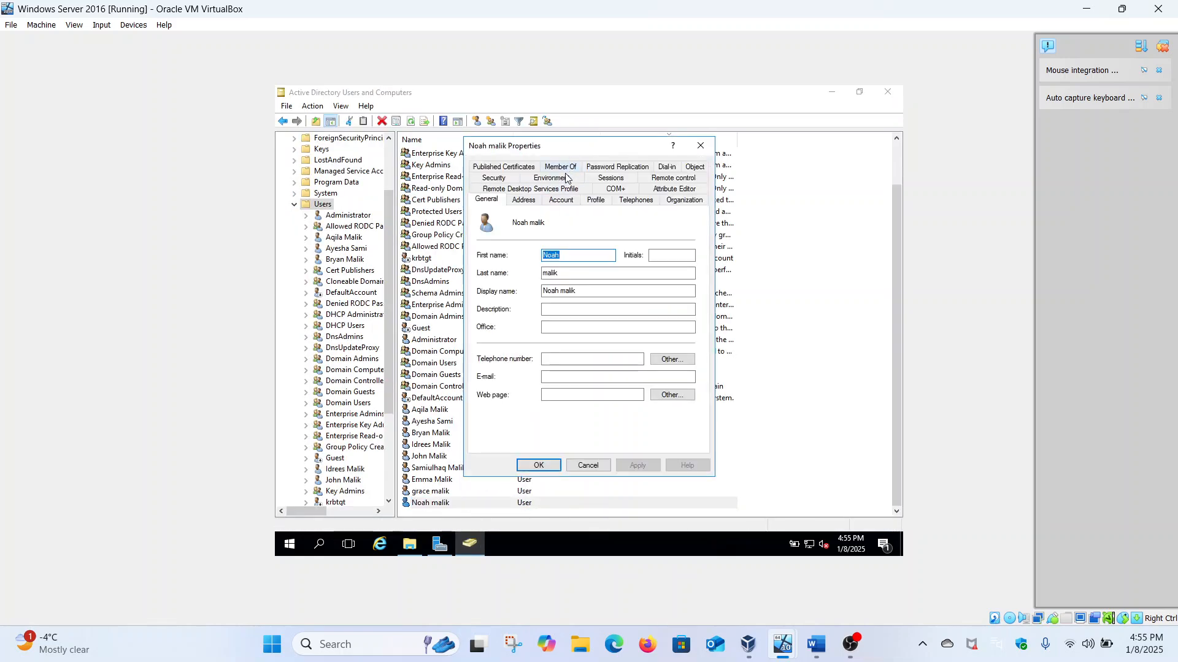
{"action": "left_click", "coordinate": [561, 168]}
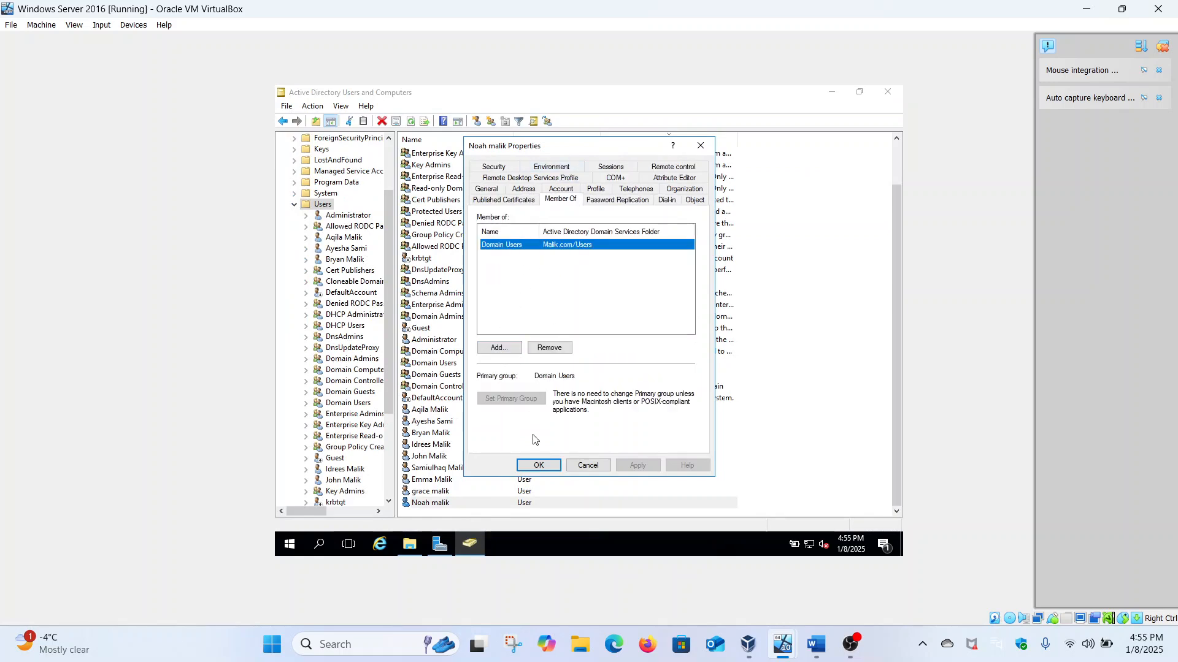
{"action": "left_click", "coordinate": [539, 466]}
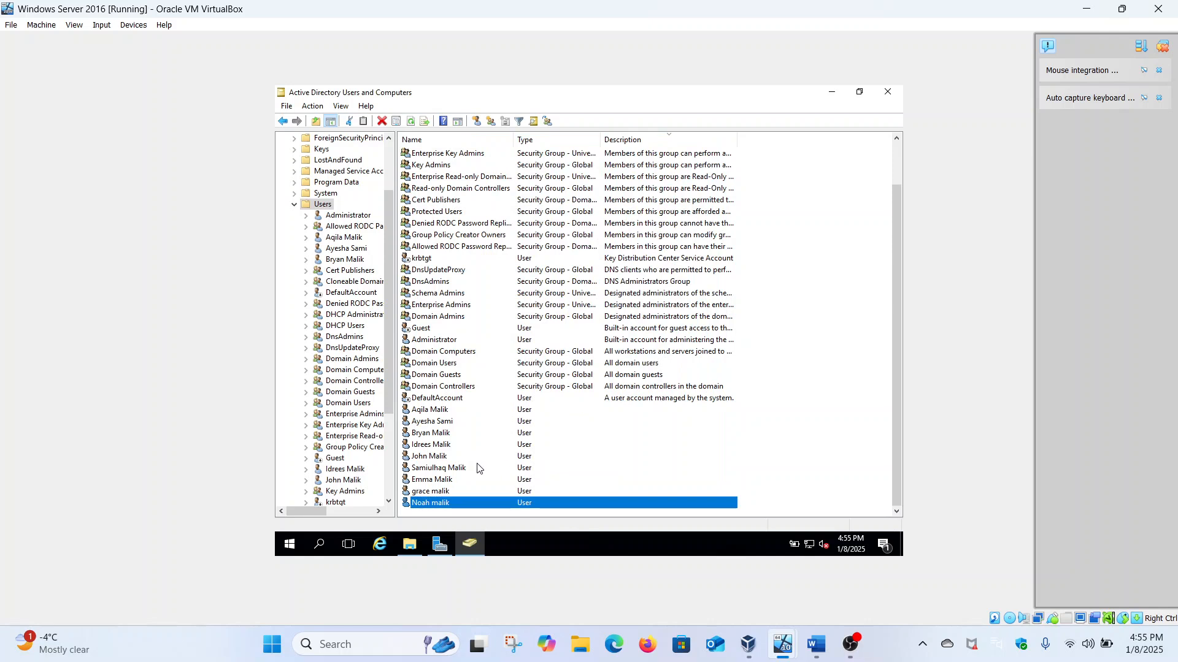
{"action": "right_click", "coordinate": [446, 502]}
{"action": "left_click", "coordinate": [623, 448]}
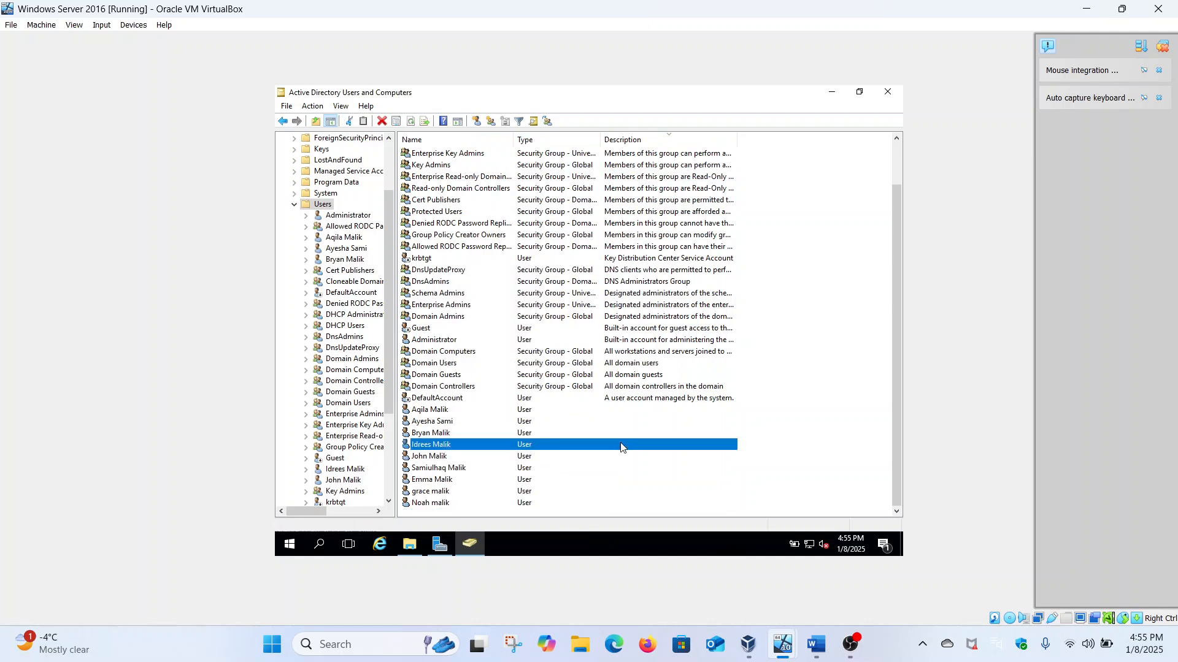
{"action": "left_click", "coordinate": [410, 544]}
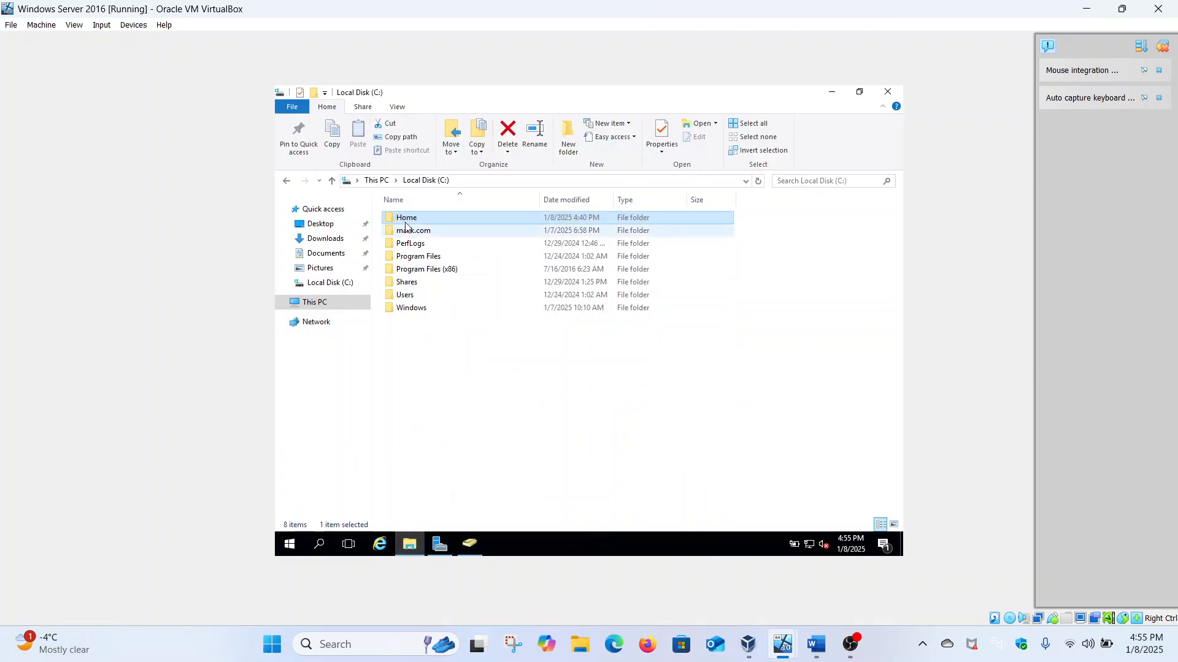
Step: Reopen Home's properties and select its network path on the Sharing tab
{"action": "right_click", "coordinate": [406, 215]}
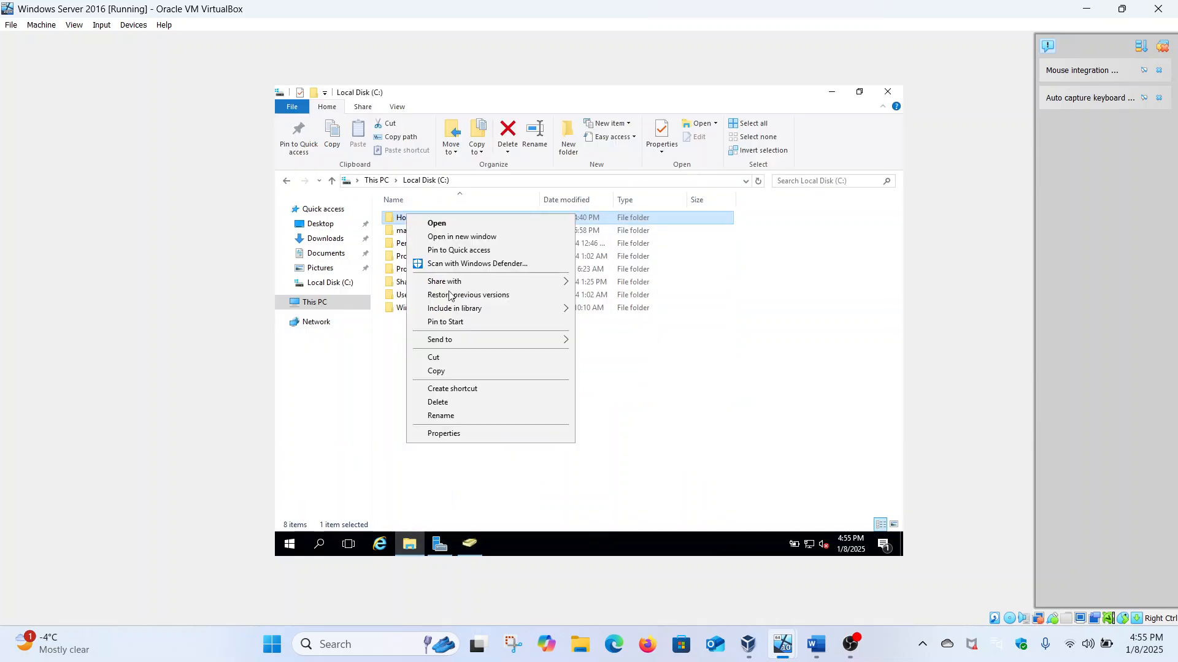
{"action": "left_click", "coordinate": [438, 434]}
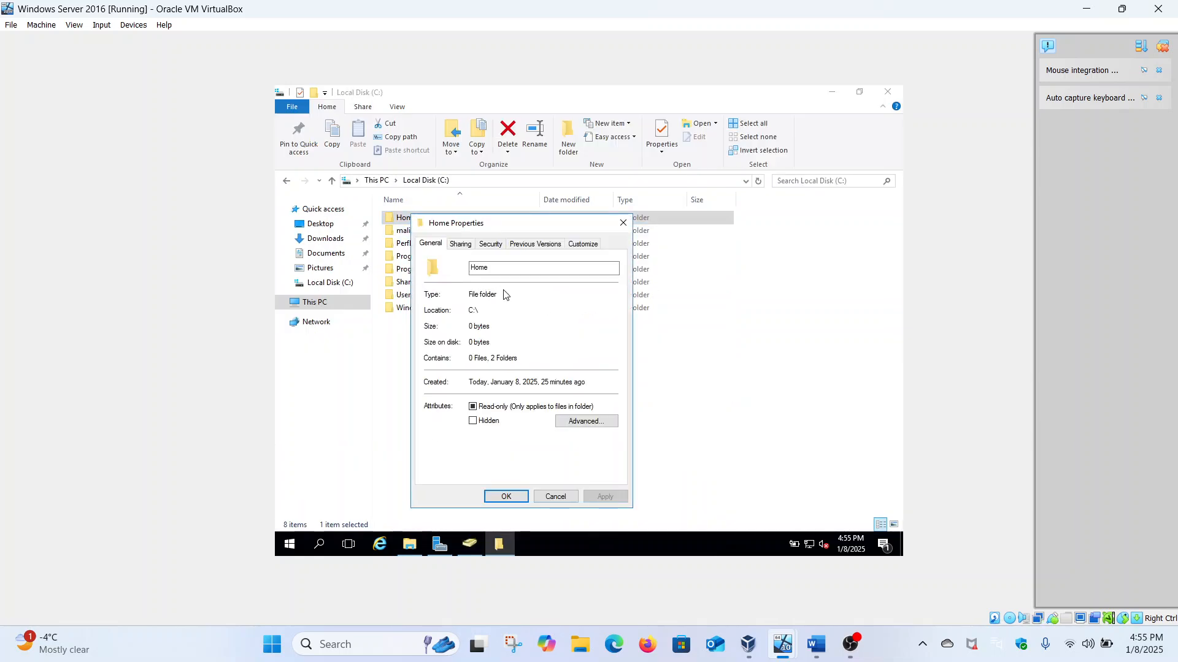
{"action": "left_click", "coordinate": [461, 245]}
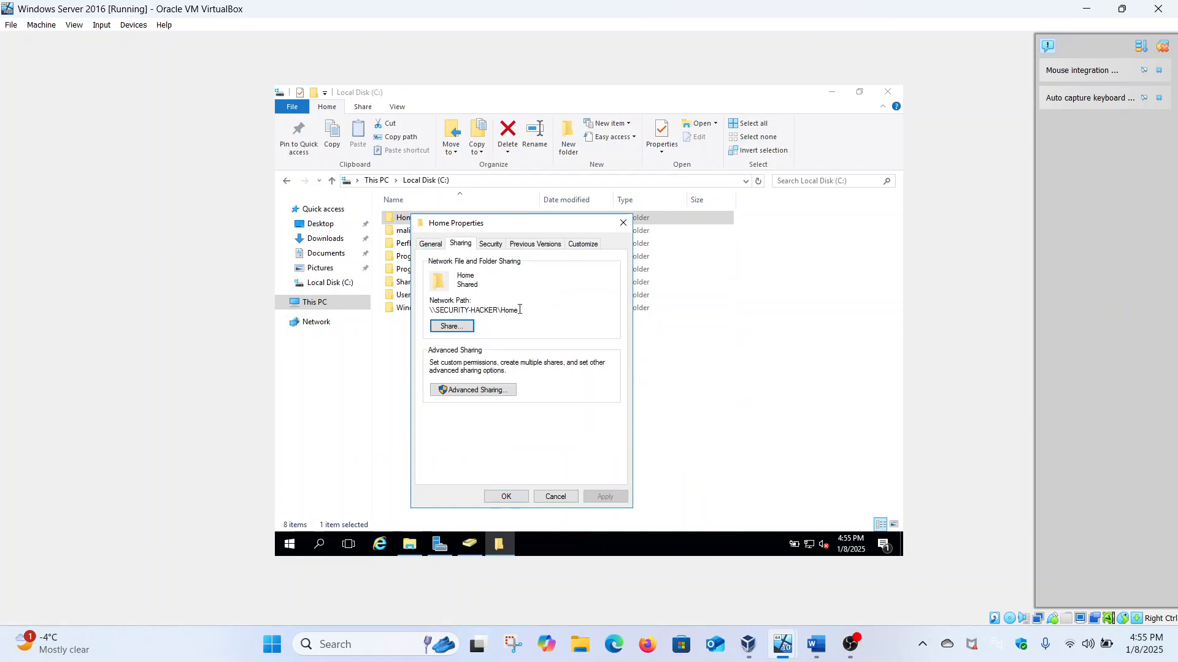
{"action": "left_click_drag", "start_coordinate": [519, 310], "coordinate": [430, 312]}
{"action": "key", "text": "ctrl+c"}
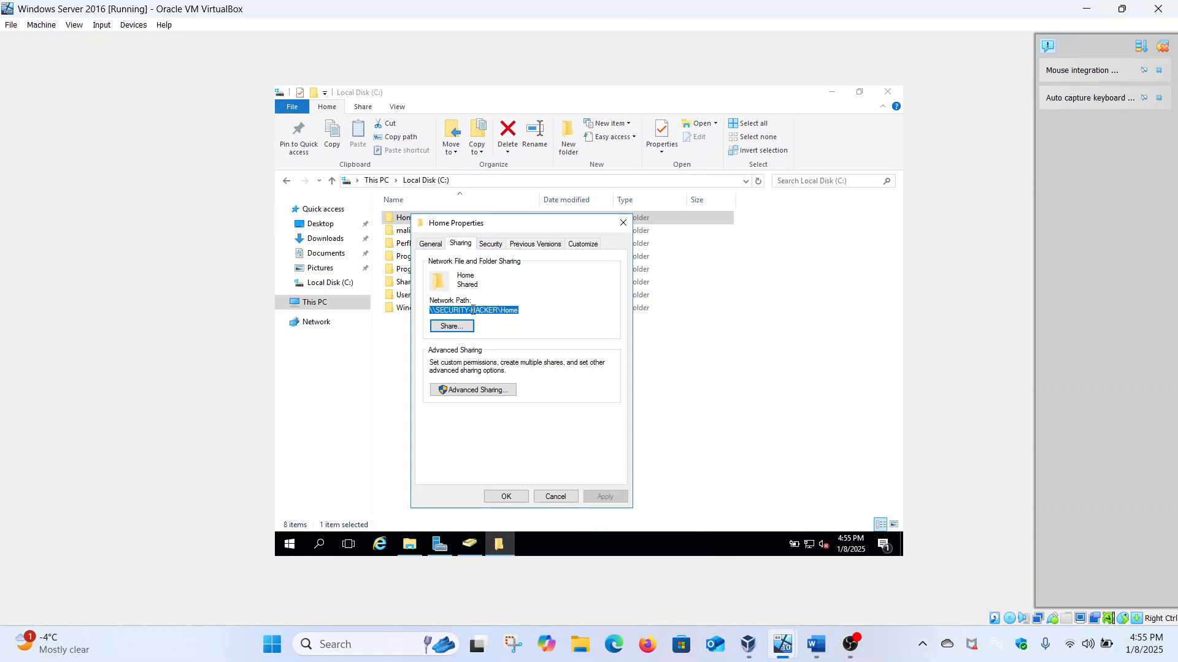
Step: Keep the user's Read/Write level in File Sharing, then close Home's properties
{"action": "left_click", "coordinate": [457, 326]}
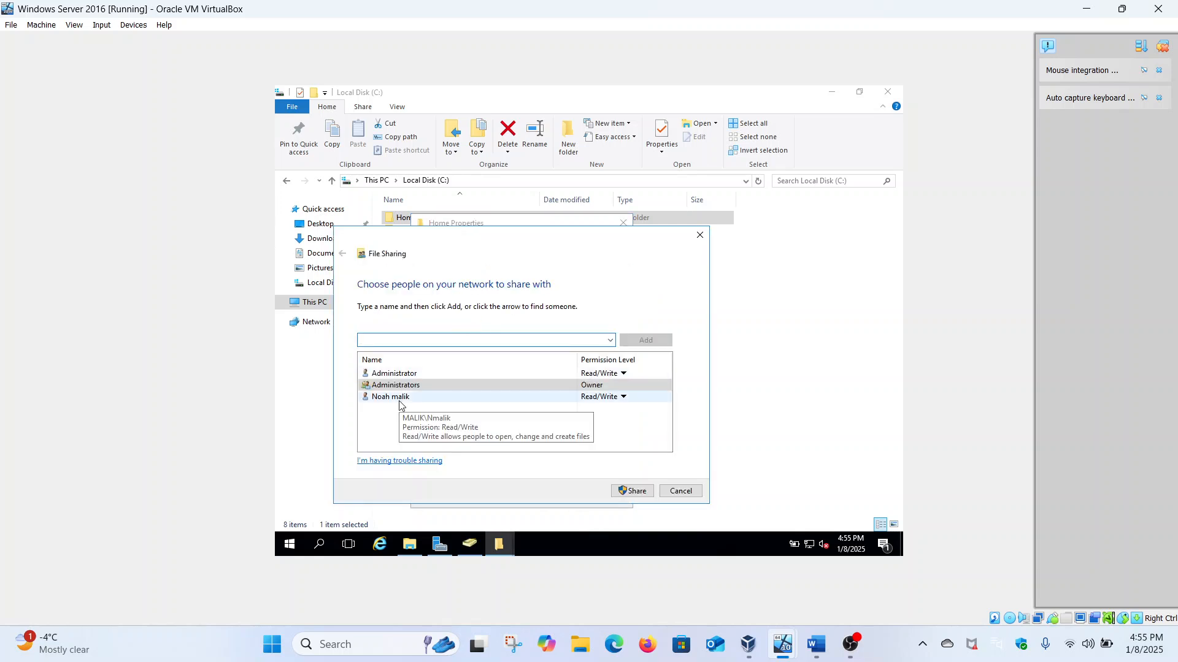
{"action": "left_click", "coordinate": [400, 399]}
{"action": "left_click", "coordinate": [528, 422]}
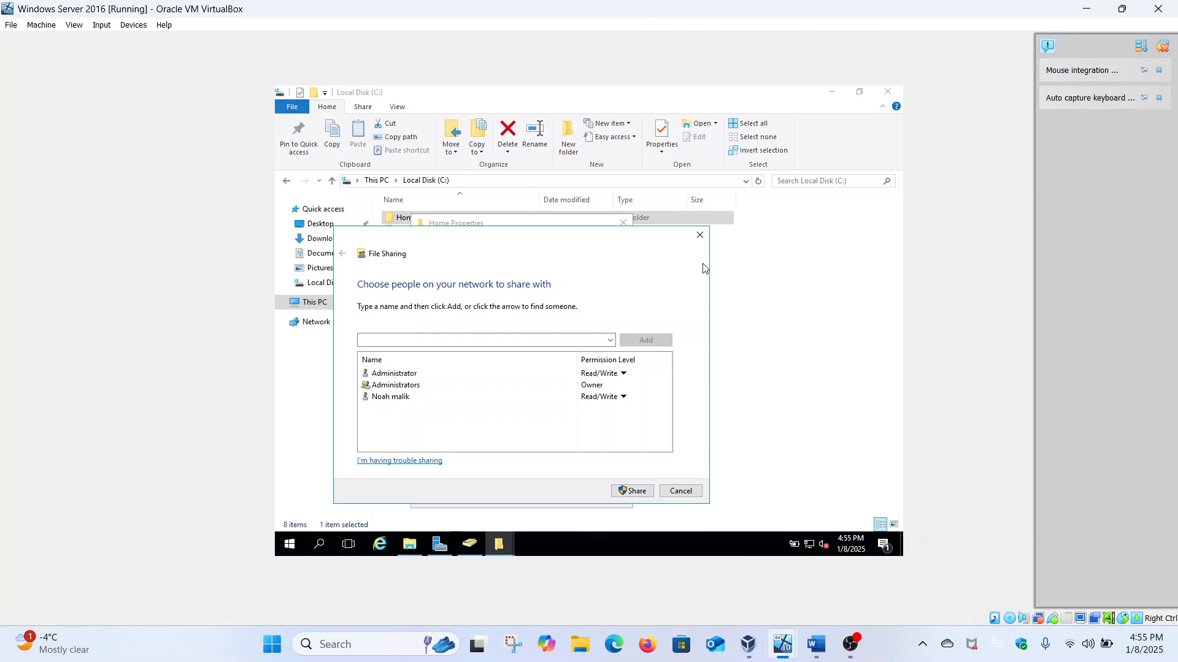
{"action": "left_click", "coordinate": [699, 236]}
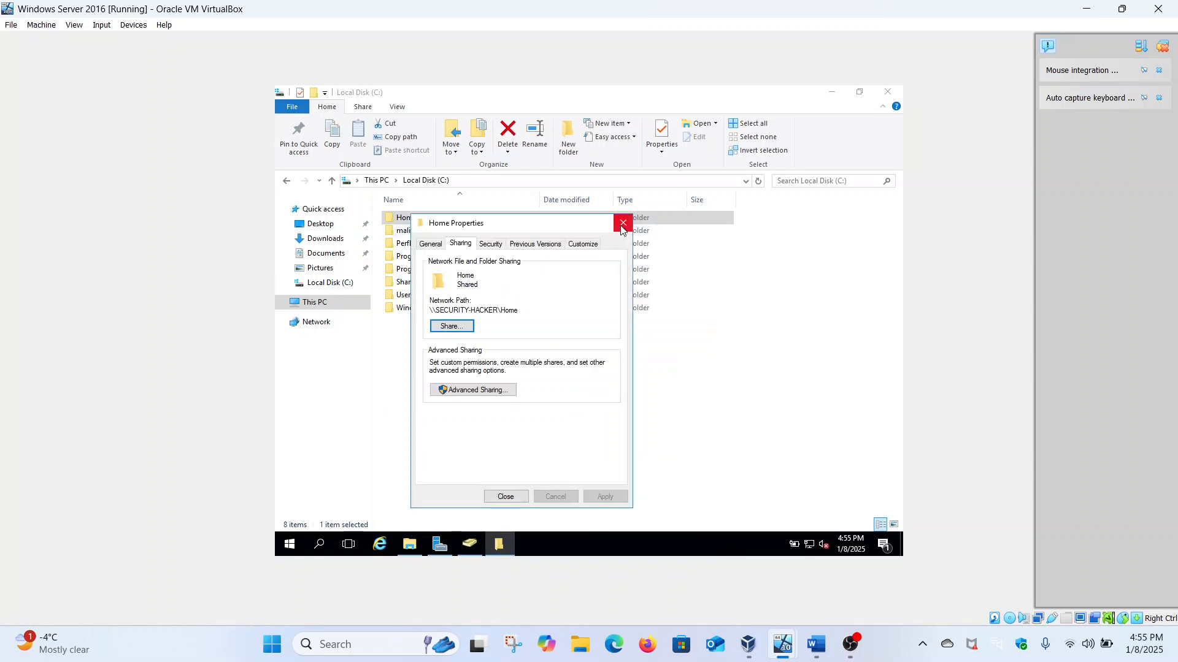
{"action": "left_click", "coordinate": [492, 243]}
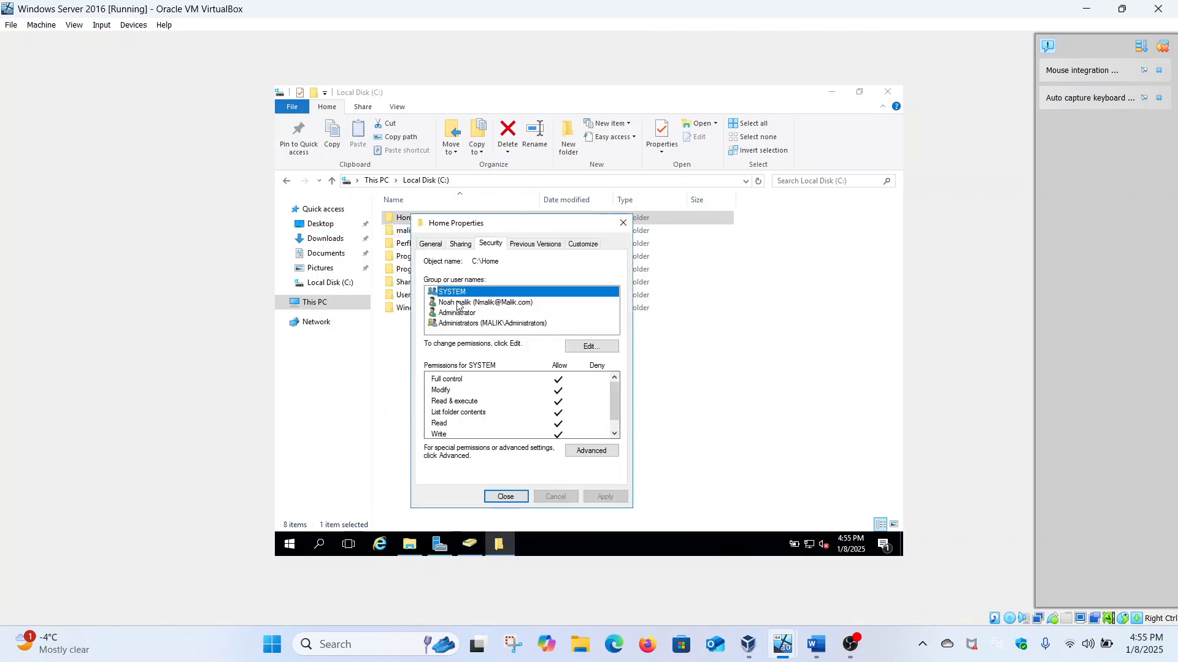
{"action": "left_click", "coordinate": [622, 225]}
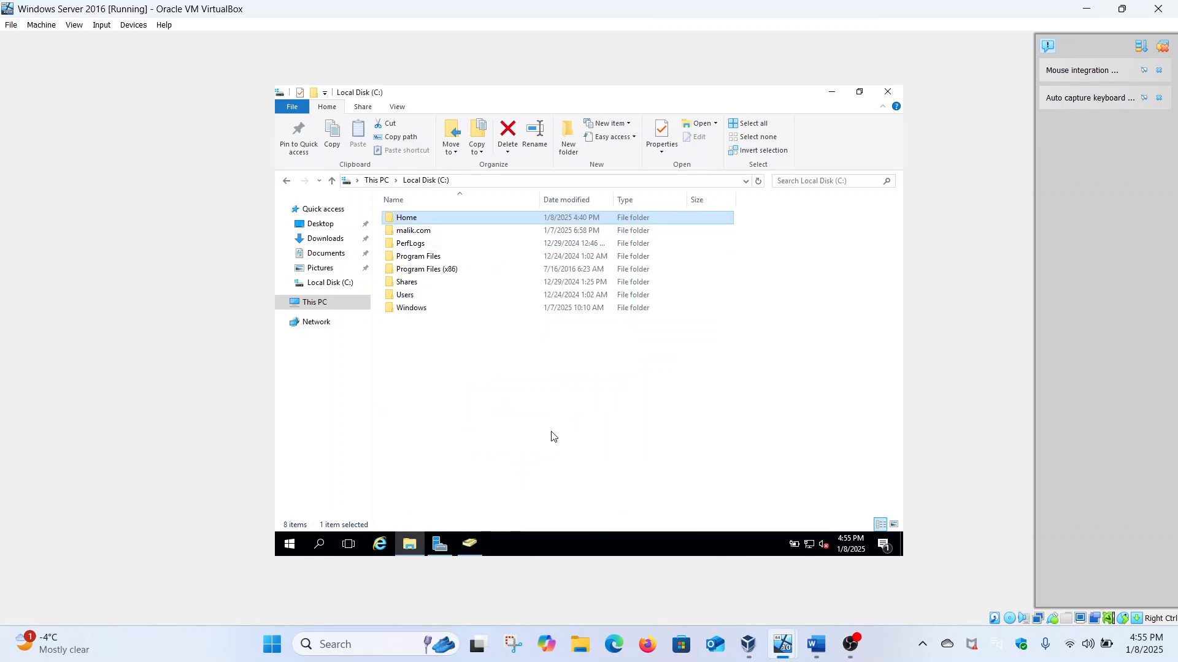
Step: Open the user account's Properties on the Profile tab in Active Directory Users and Computers
{"action": "left_click", "coordinate": [470, 544]}
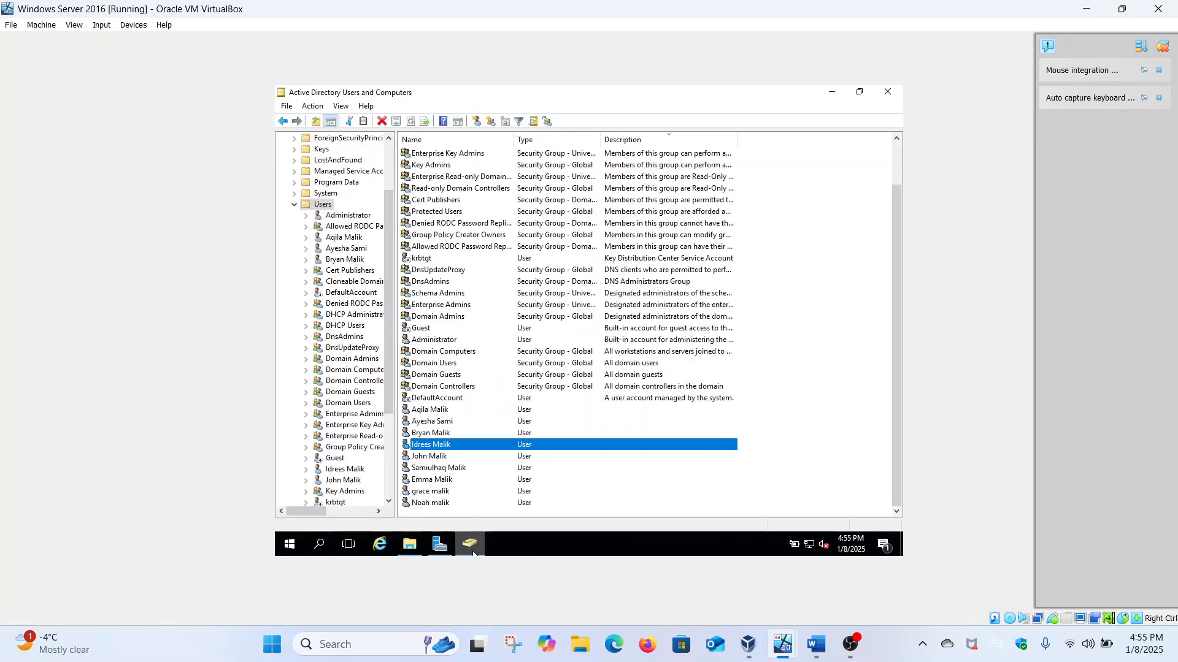
{"action": "left_click", "coordinate": [447, 504]}
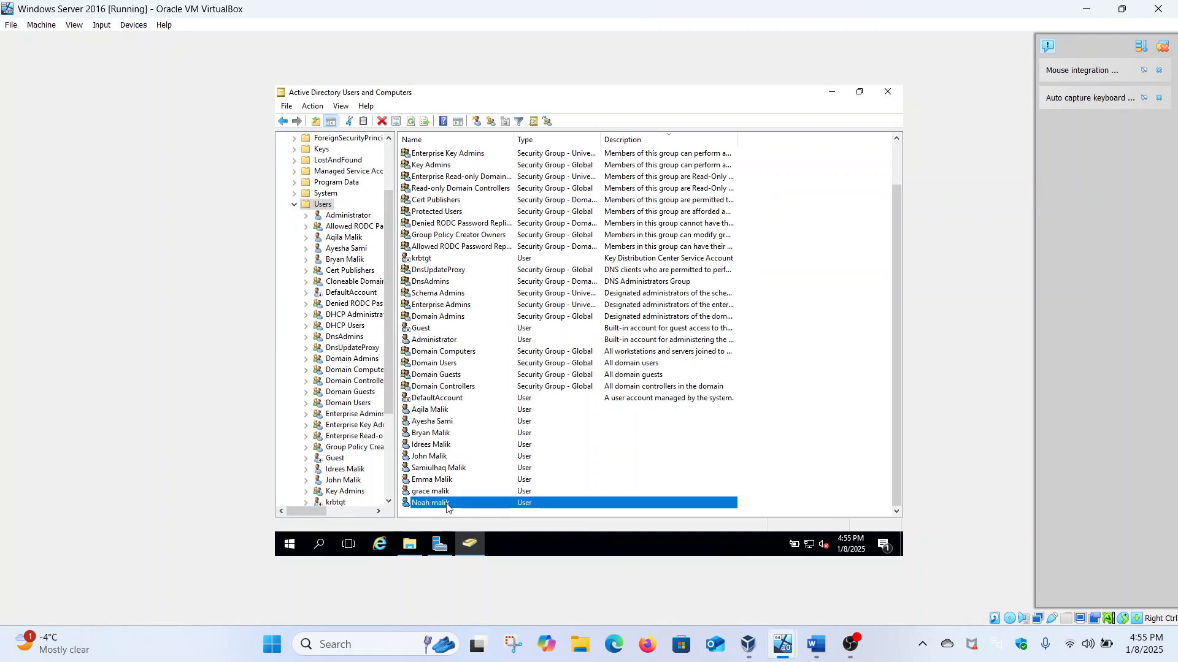
{"action": "right_click", "coordinate": [447, 504]}
{"action": "left_click", "coordinate": [483, 477]}
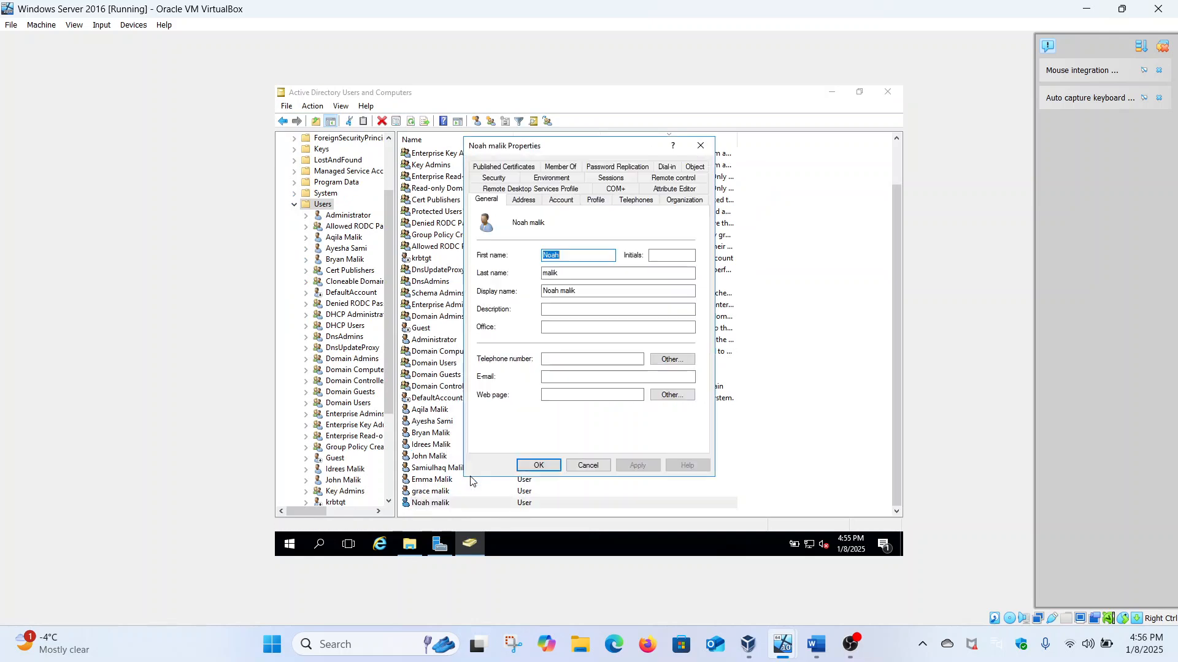
{"action": "left_click", "coordinate": [584, 201]}
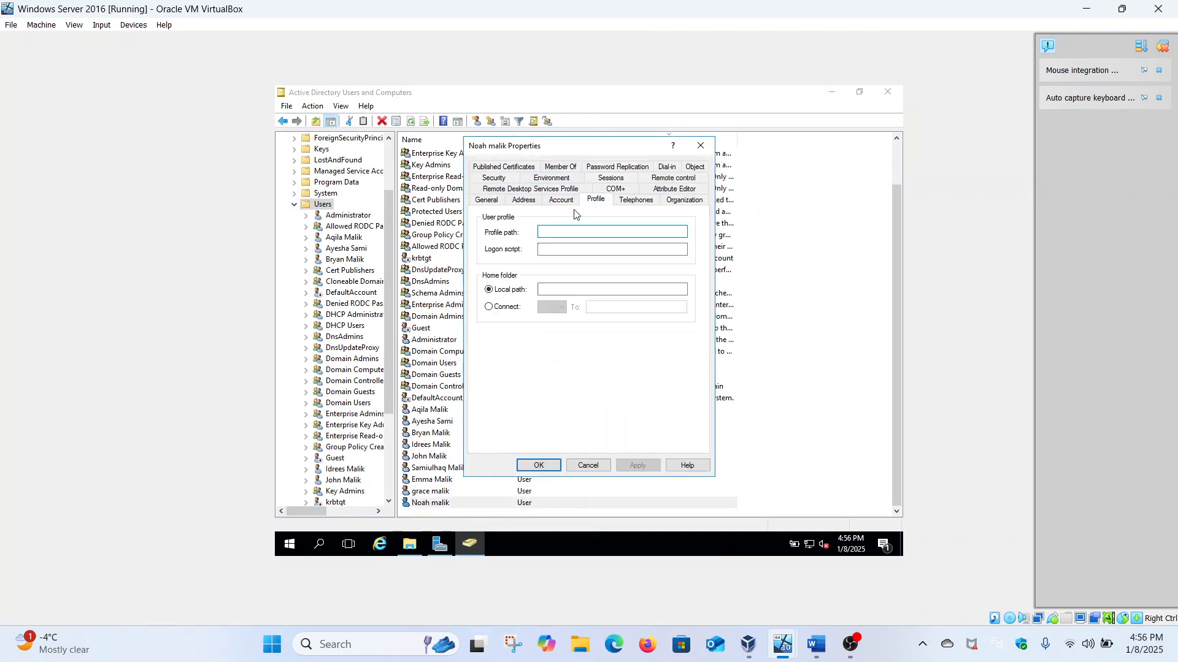
Step: Connect home drive Z: to the pasted Home share path plus the user's logon name, and save
{"action": "left_click", "coordinate": [511, 311]}
{"action": "left_click", "coordinate": [613, 306]}
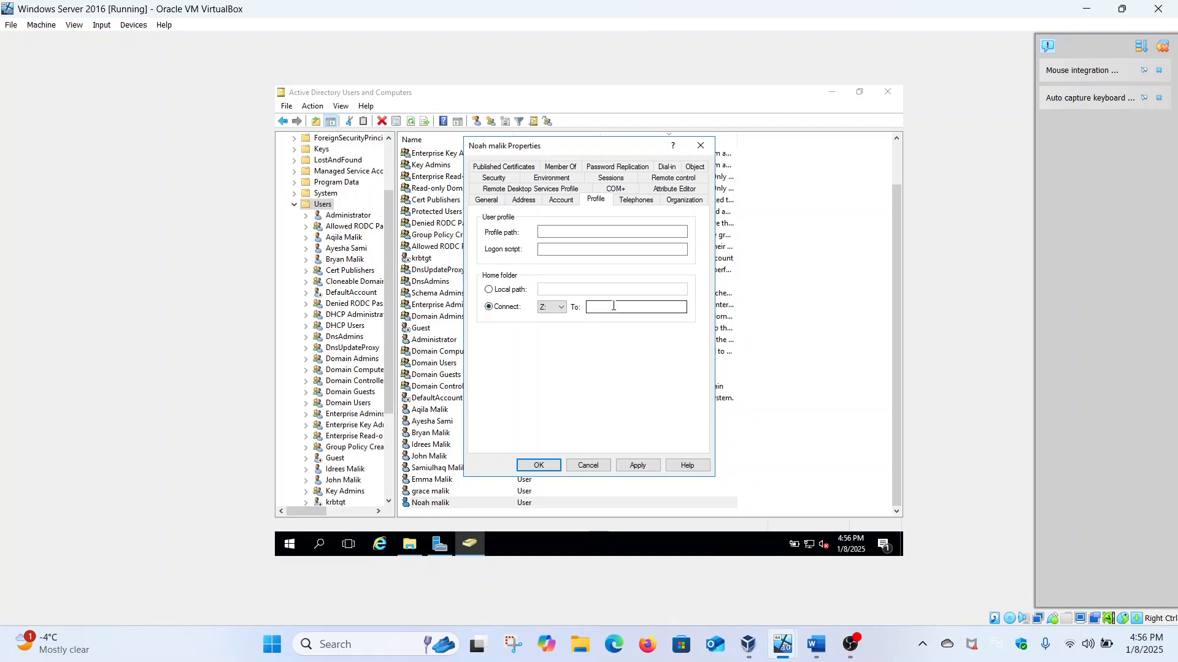
{"action": "key", "text": "ctrl+v"}
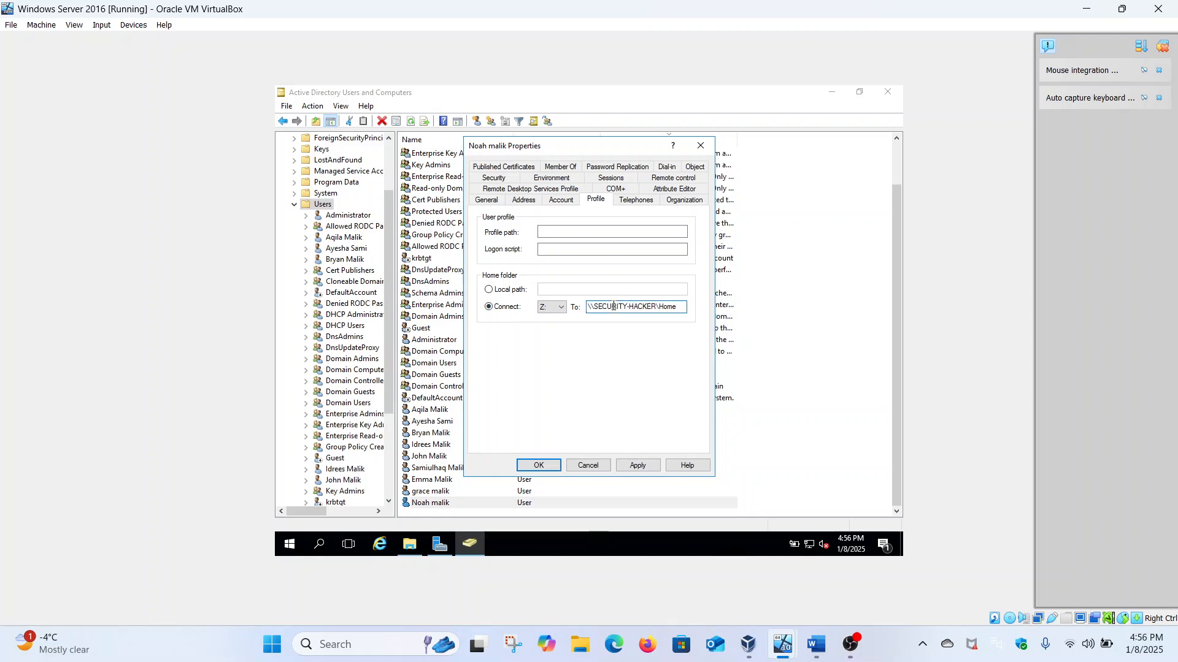
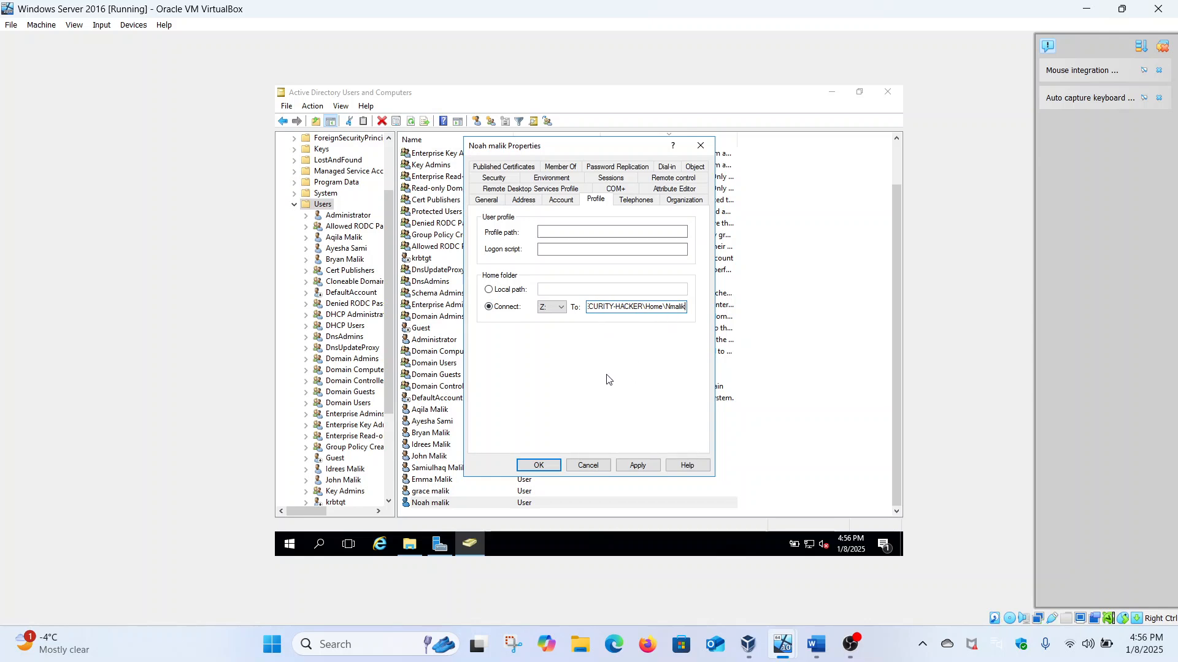
{"action": "left_click", "coordinate": [635, 466]}
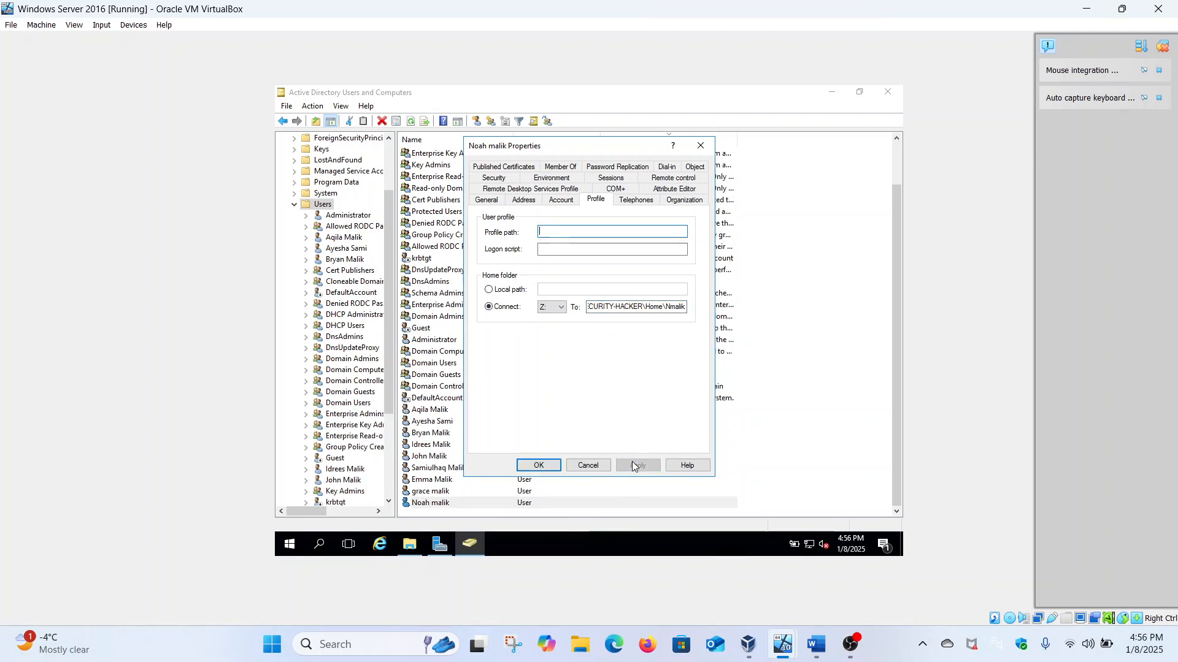
{"action": "left_click", "coordinate": [554, 468]}
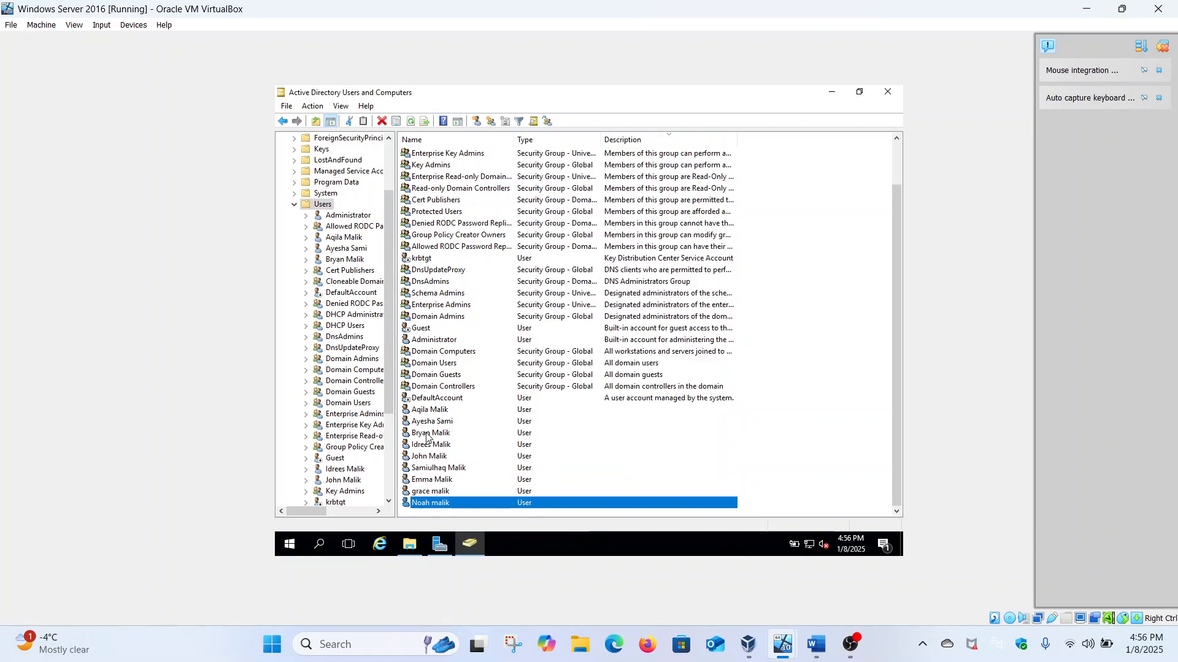
{"action": "left_click", "coordinate": [410, 544]}
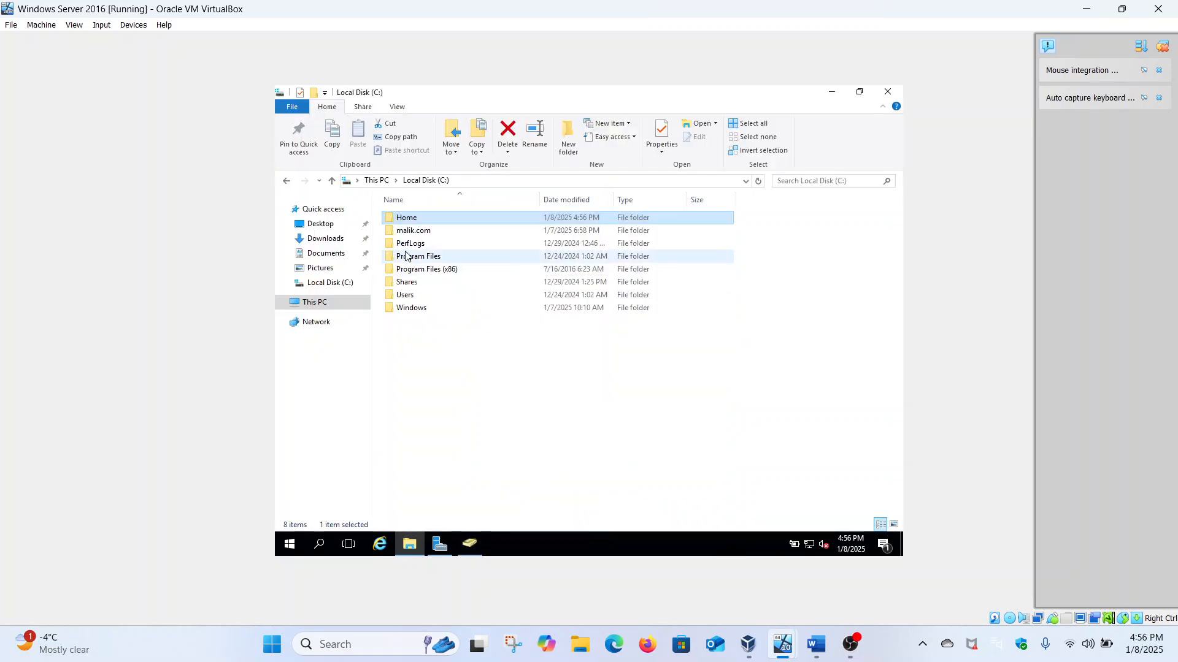
Step: Open the Home folder and the Properties of the user's new personal folder
{"action": "double_click", "coordinate": [415, 219]}
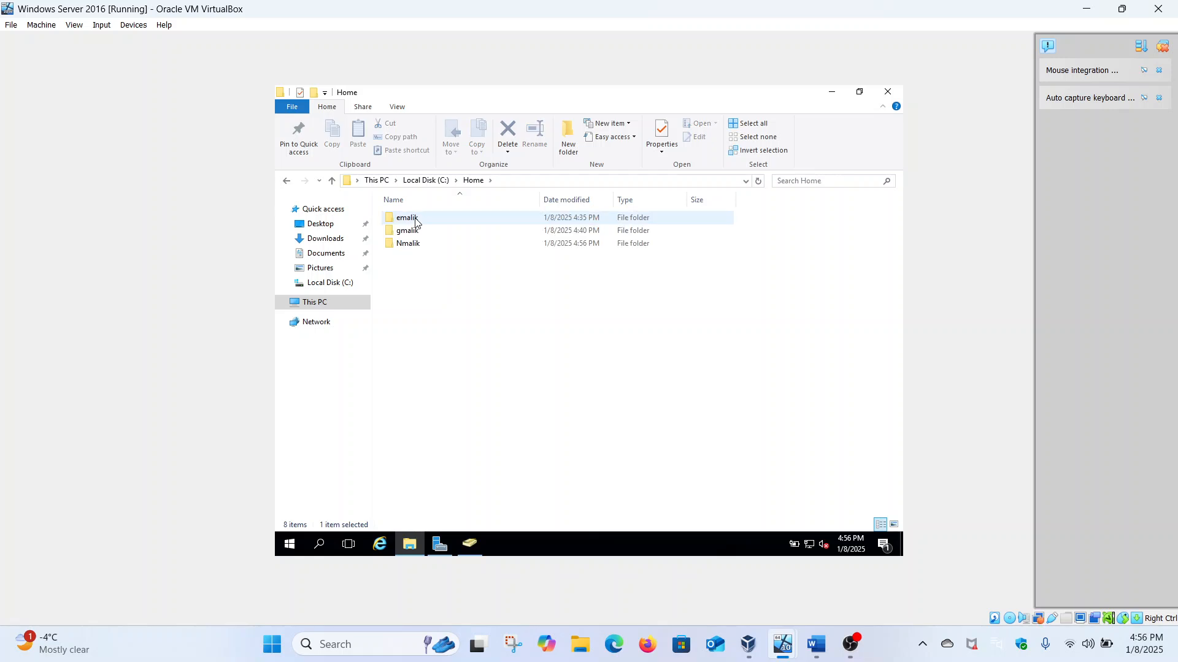
{"action": "left_click", "coordinate": [419, 246]}
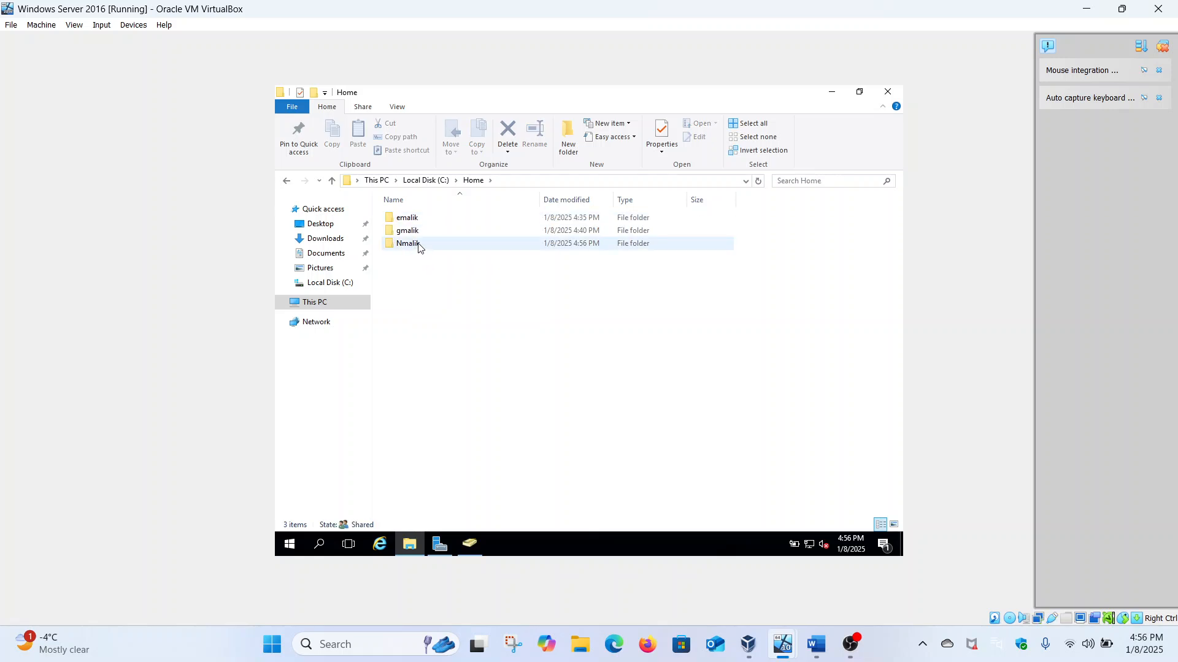
{"action": "right_click", "coordinate": [419, 245]}
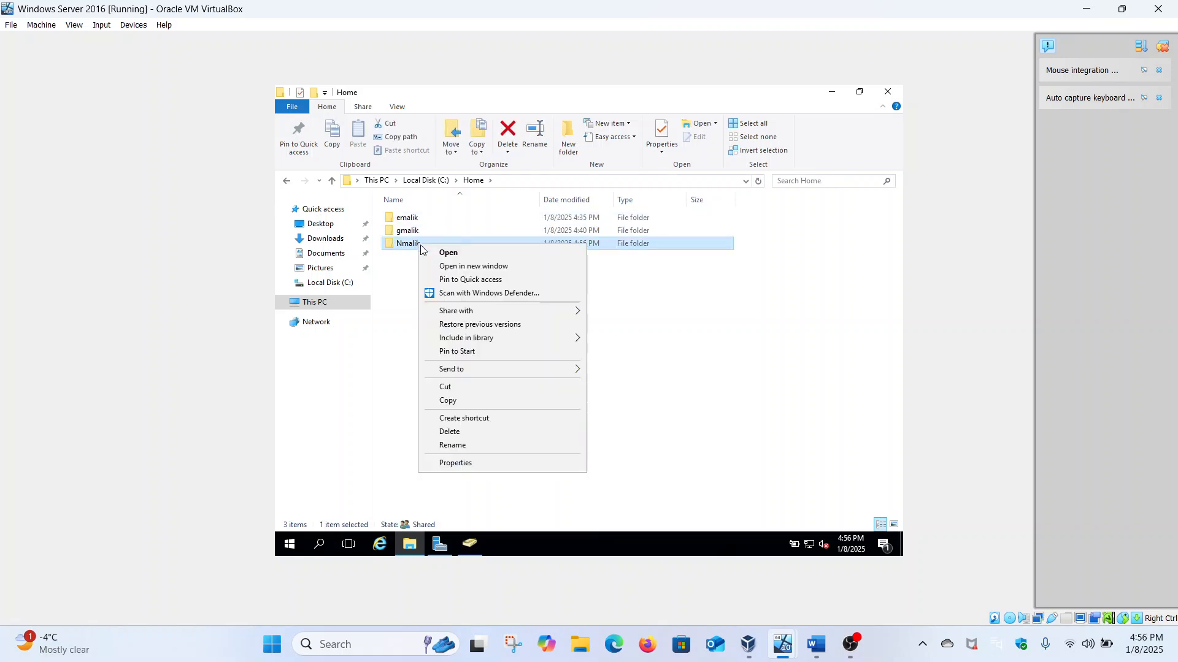
{"action": "left_click", "coordinate": [457, 469]}
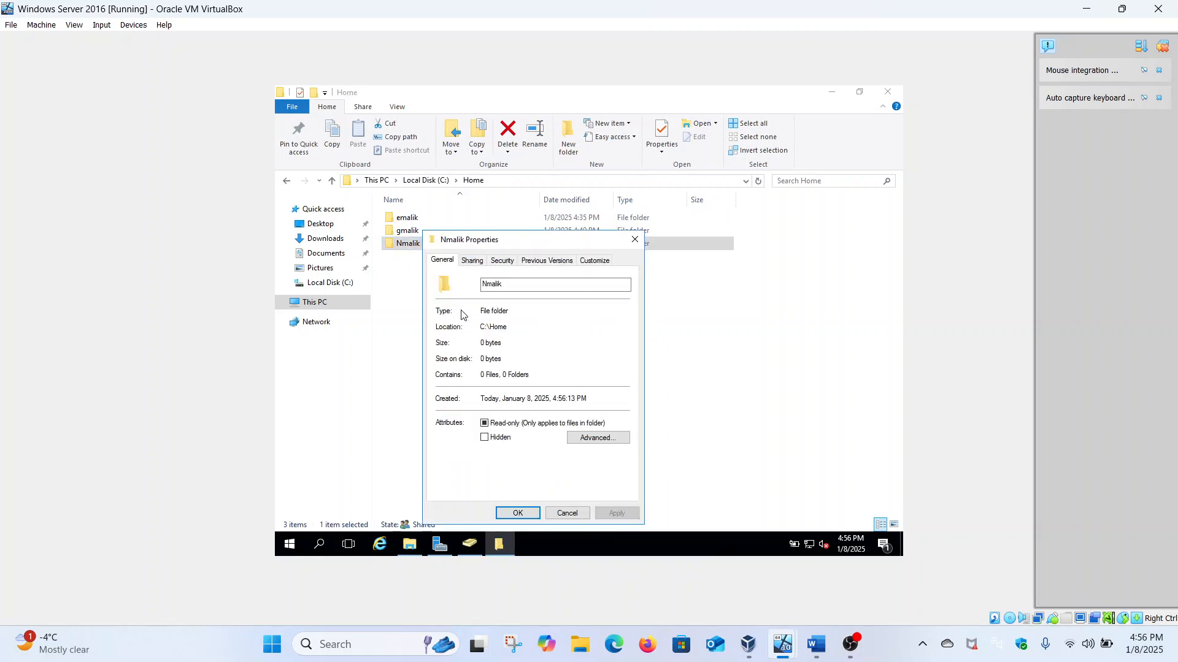
Step: Check the folder's network path and Read/Write sharing permission, then close both dialogs
{"action": "left_click", "coordinate": [473, 263]}
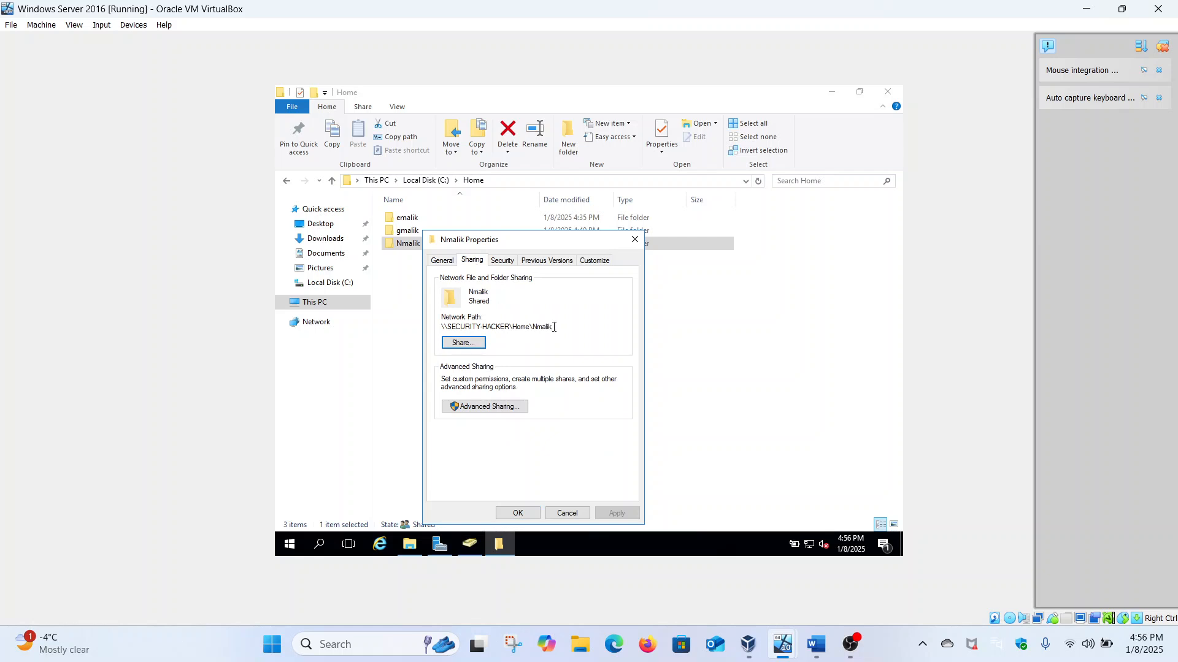
{"action": "left_click_drag", "start_coordinate": [557, 330], "coordinate": [530, 331]}
{"action": "left_click_drag", "start_coordinate": [444, 331], "coordinate": [555, 330]}
{"action": "left_click", "coordinate": [553, 329]}
{"action": "left_click", "coordinate": [482, 344]}
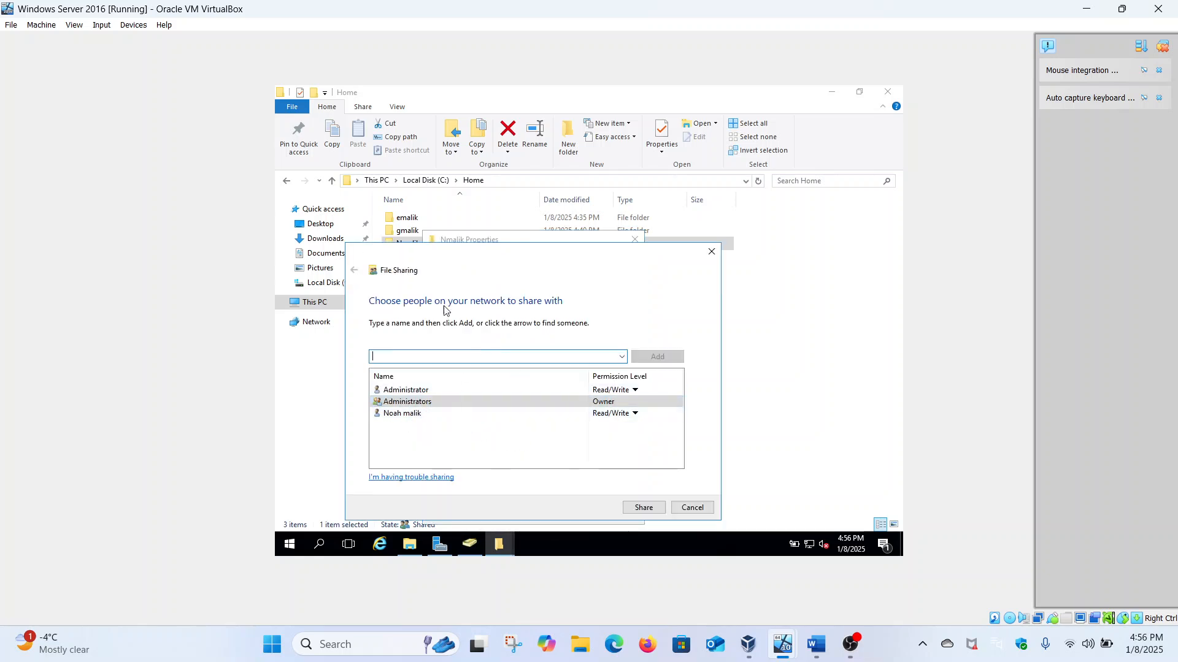
{"action": "left_click", "coordinate": [711, 253]}
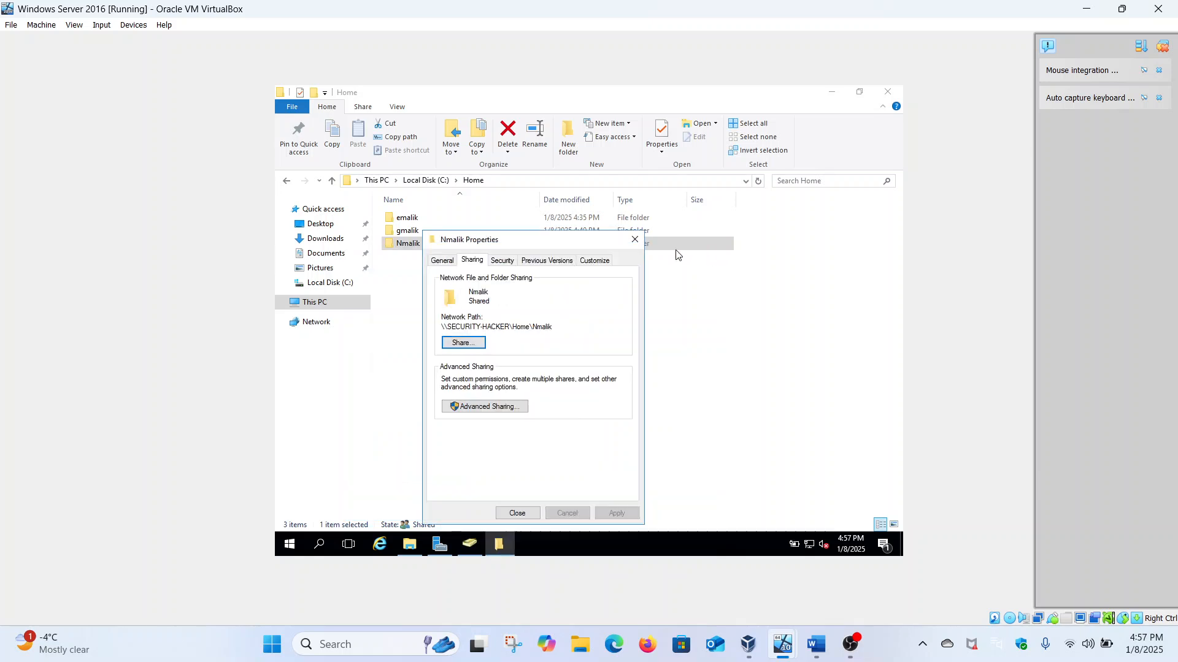
{"action": "left_click", "coordinate": [634, 240]}
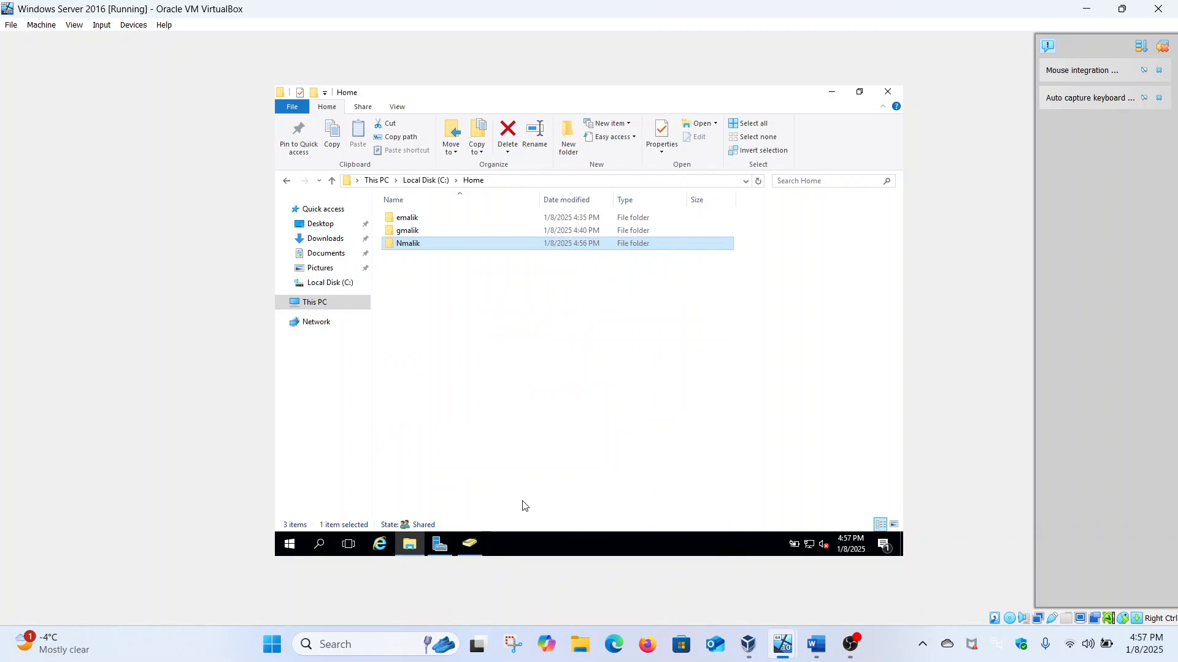
Step: Switch to the Windows 11 client VM and sign out despite open apps
{"action": "left_click", "coordinate": [468, 544]}
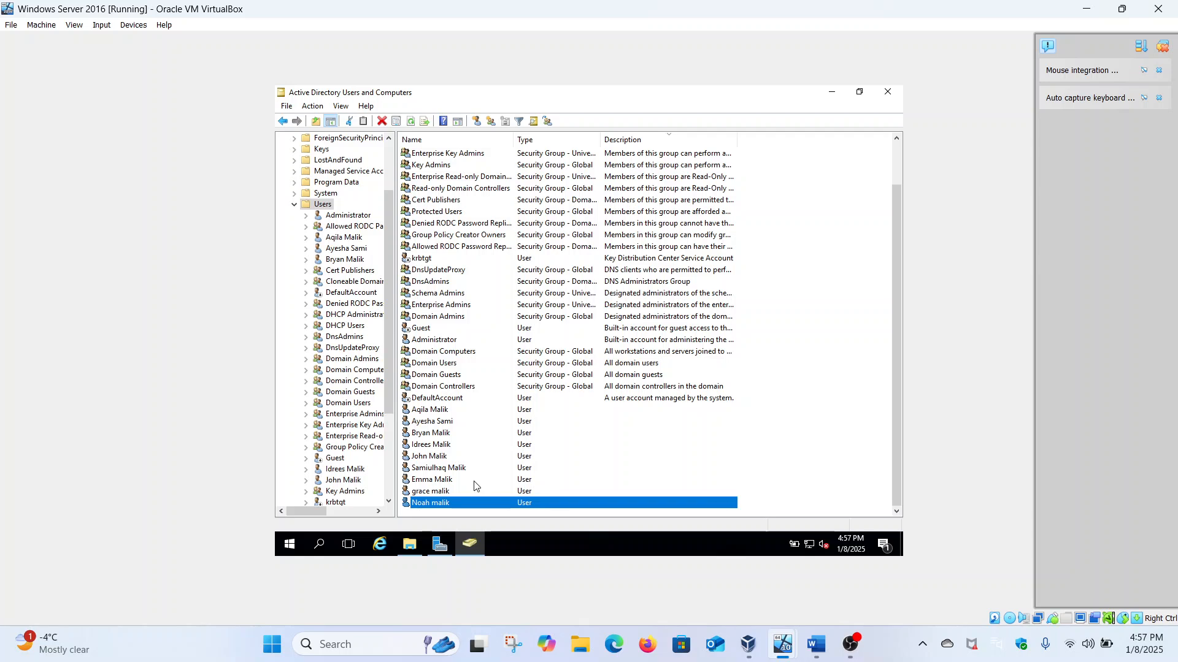
{"action": "mouse_move", "coordinate": [788, 636]}
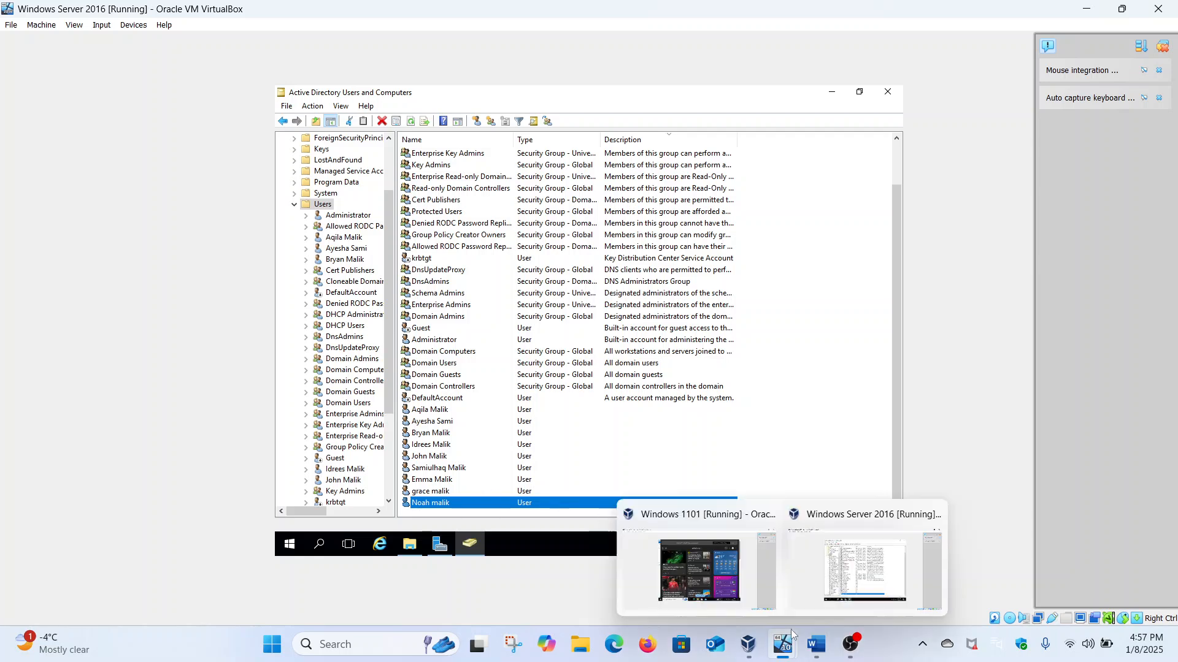
{"action": "left_click", "coordinate": [723, 577]}
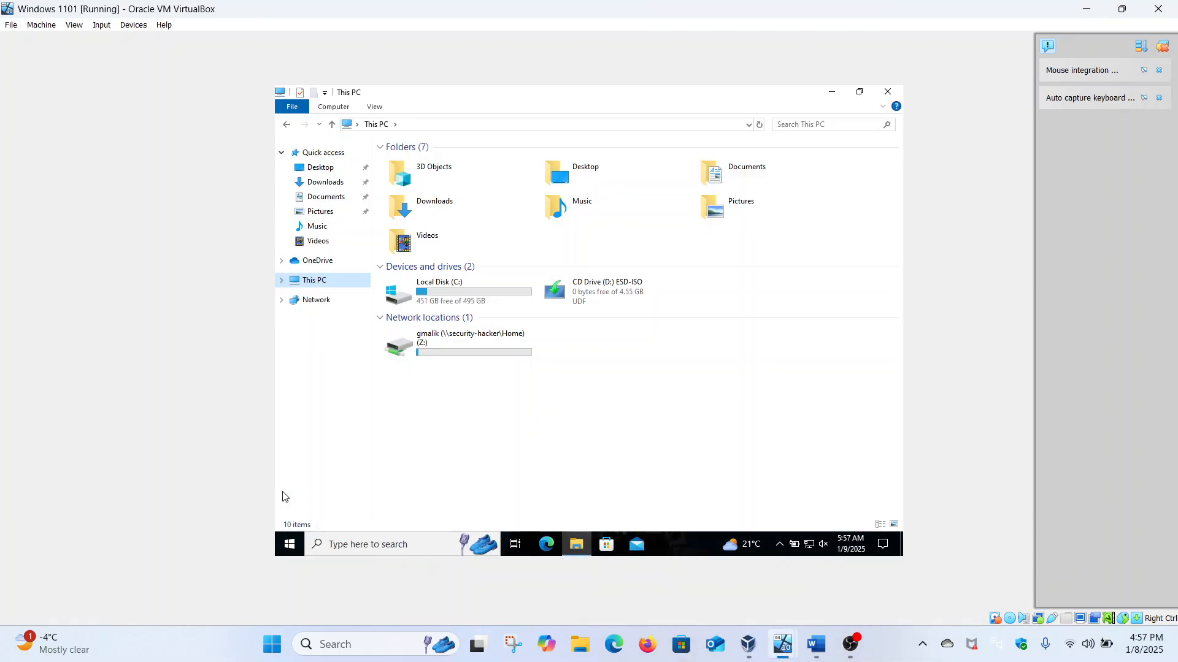
{"action": "left_click", "coordinate": [291, 545]}
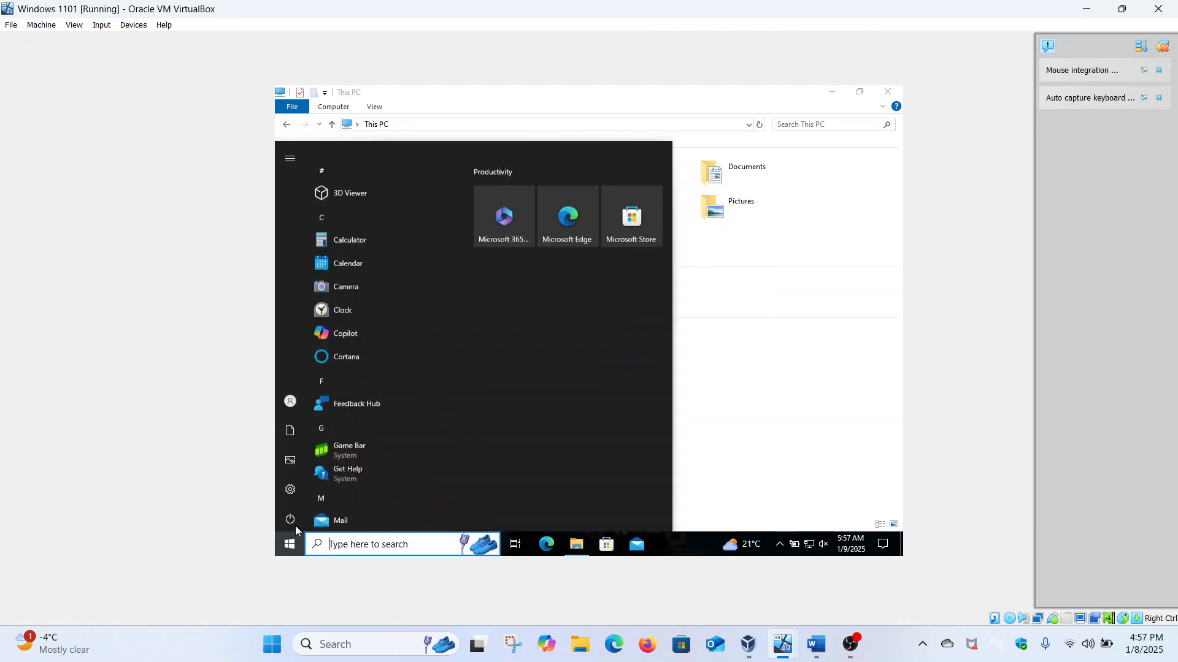
{"action": "left_click", "coordinate": [291, 399]}
{"action": "left_click", "coordinate": [314, 344]}
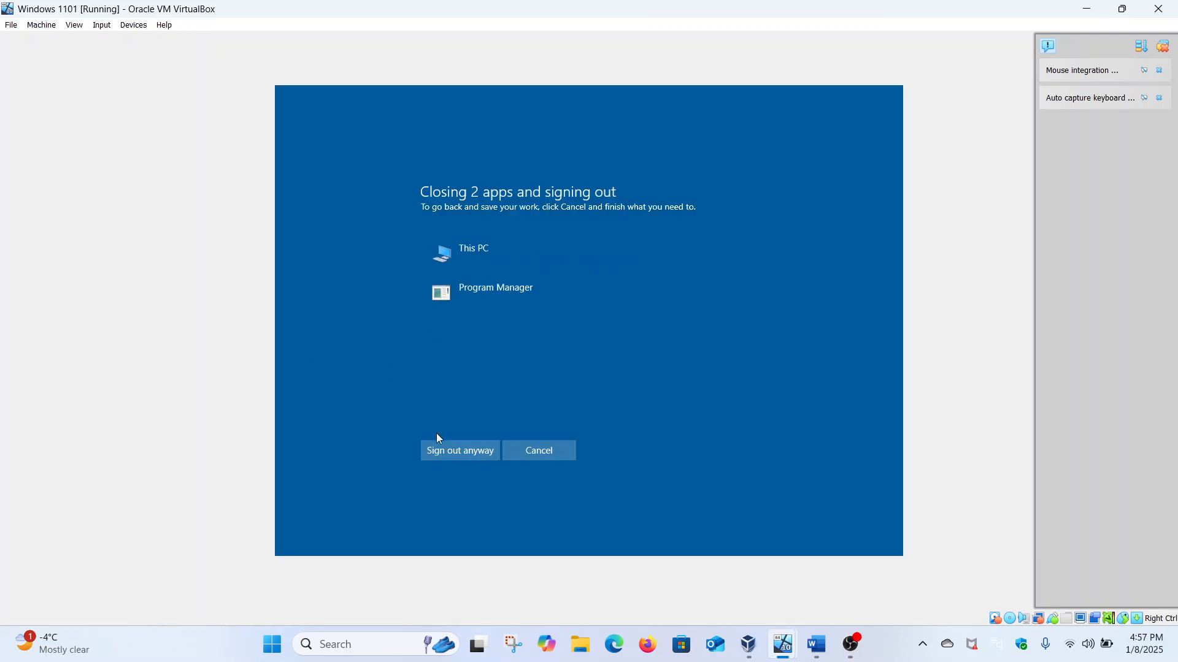
{"action": "left_click", "coordinate": [443, 451]}
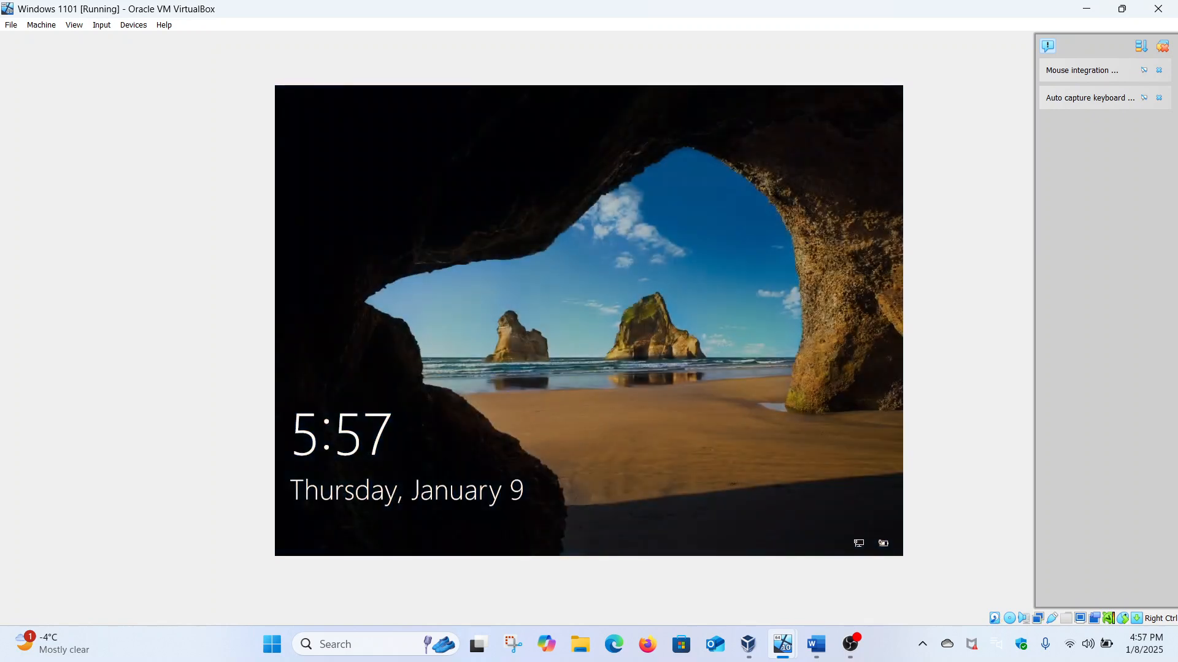
Step: Choose Other user on the sign-in screen and sign in with the new domain user's name and password
{"action": "left_click", "coordinate": [541, 352]}
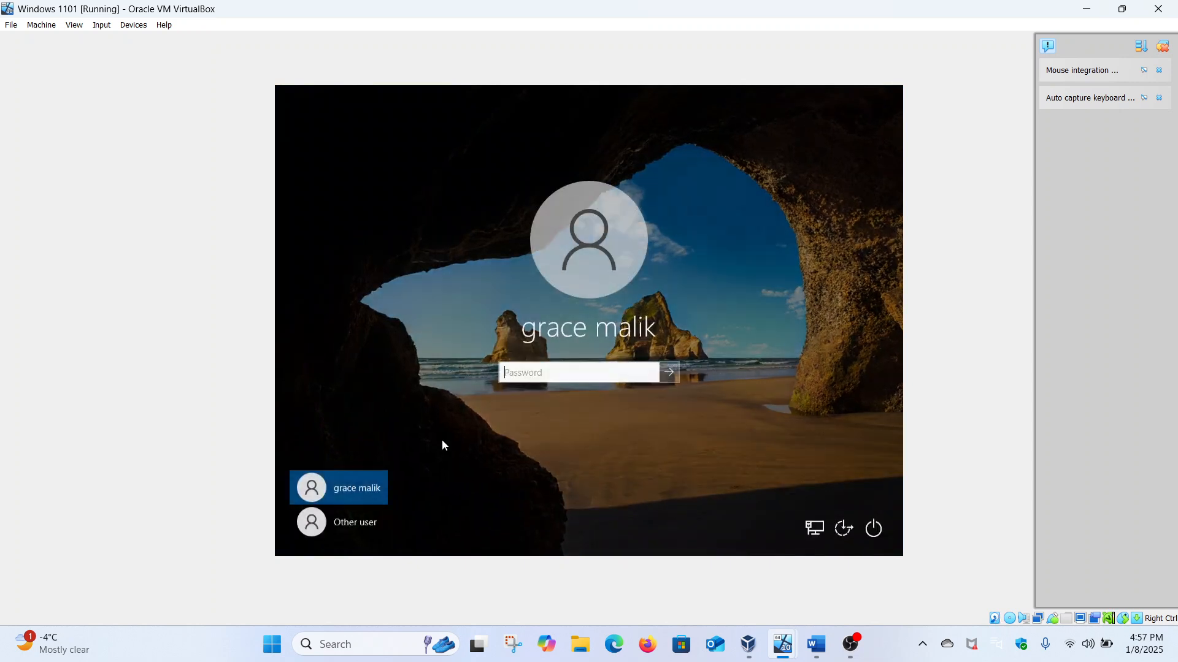
{"action": "left_click", "coordinate": [370, 526]}
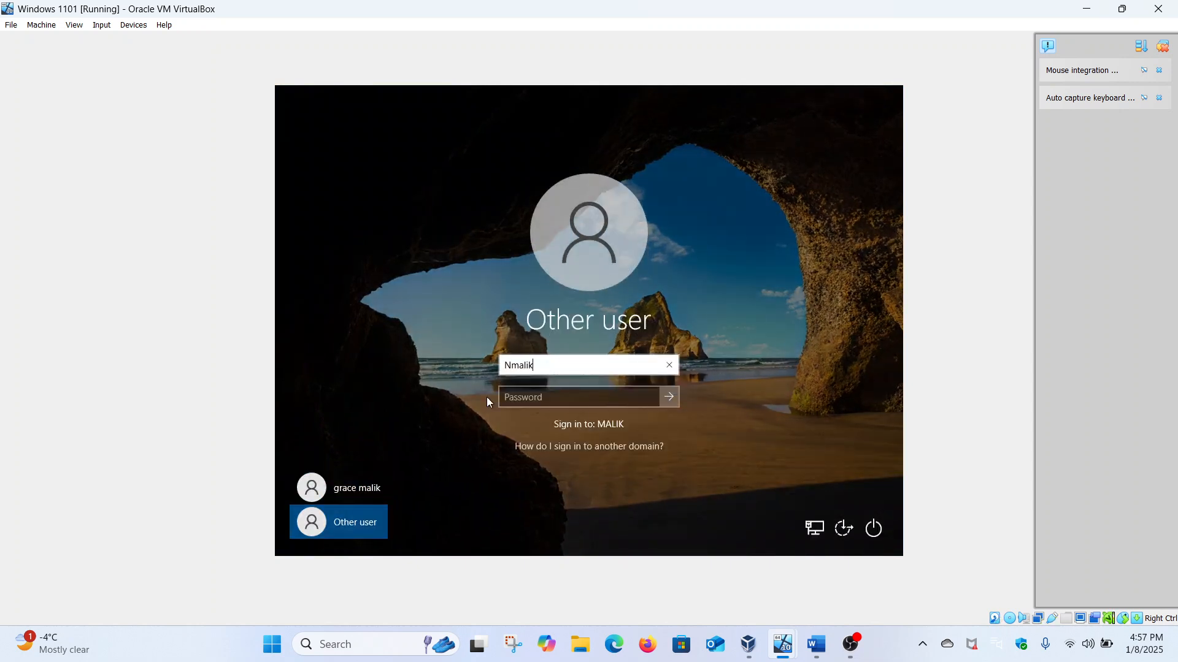
{"action": "left_click", "coordinate": [511, 393]}
{"action": "type", "text": "*"}
{"action": "key", "text": "Caps_Lock"}
{"action": "type", "text": "*******"}
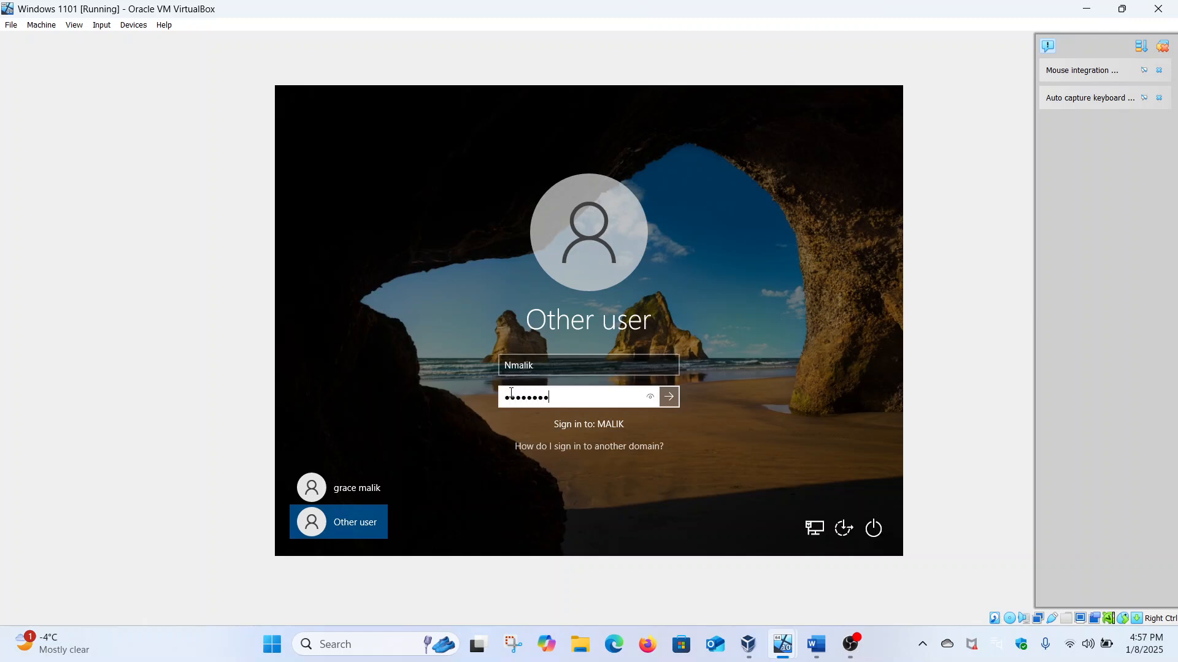
{"action": "type", "text": "**"}
{"action": "key", "text": "Return"}
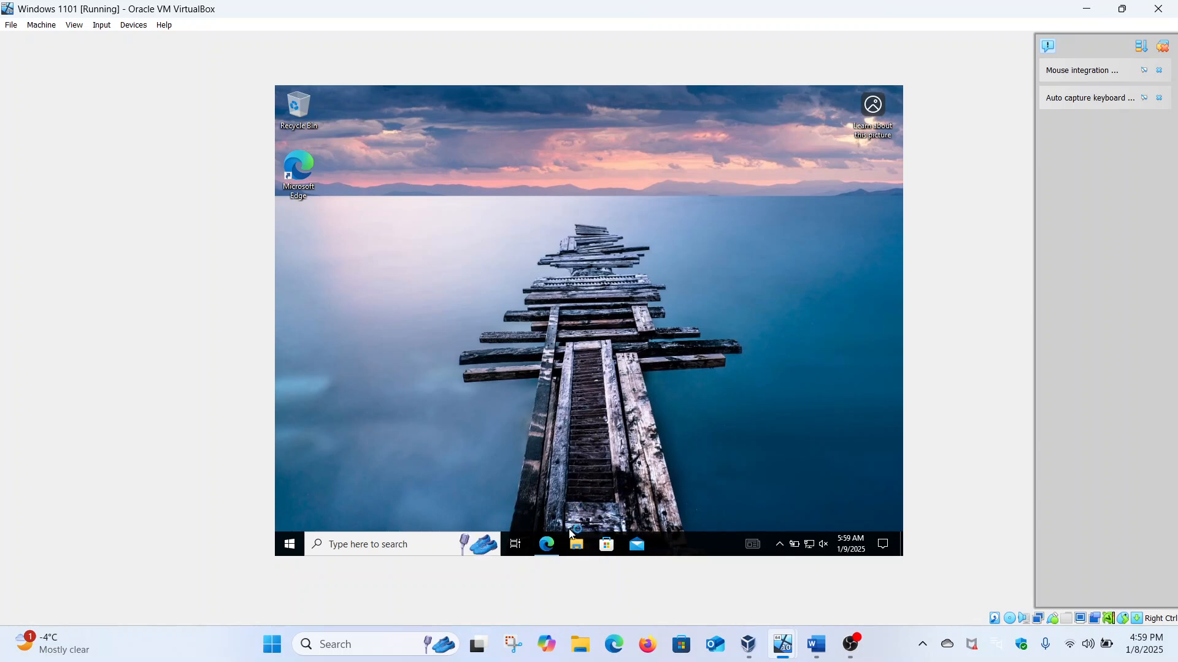
Step: Show This PC with drive Z: in a maximized File Explorer, address bar ready for input
{"action": "left_click", "coordinate": [577, 544]}
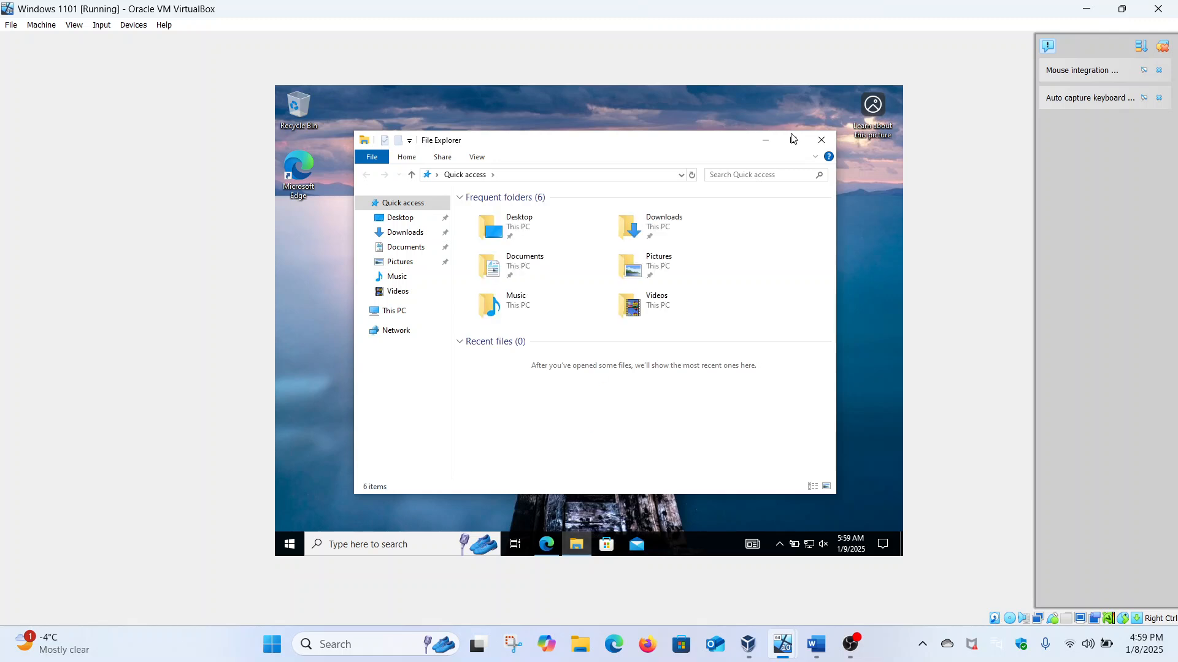
{"action": "left_click", "coordinate": [793, 140]}
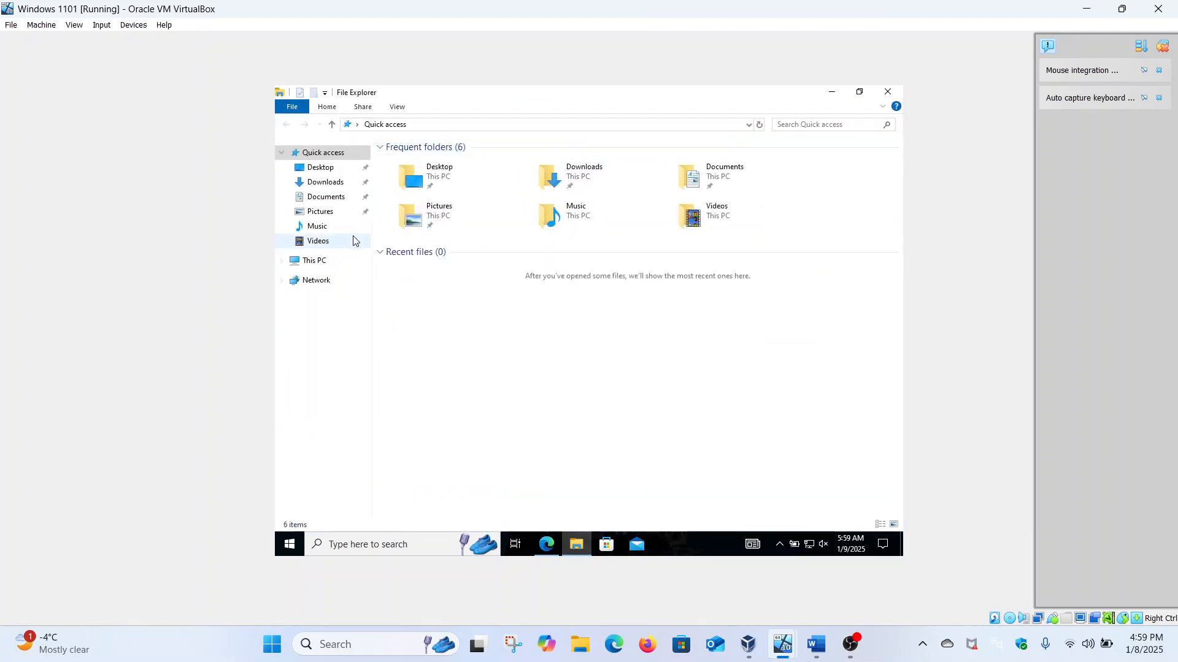
{"action": "left_click", "coordinate": [327, 264]}
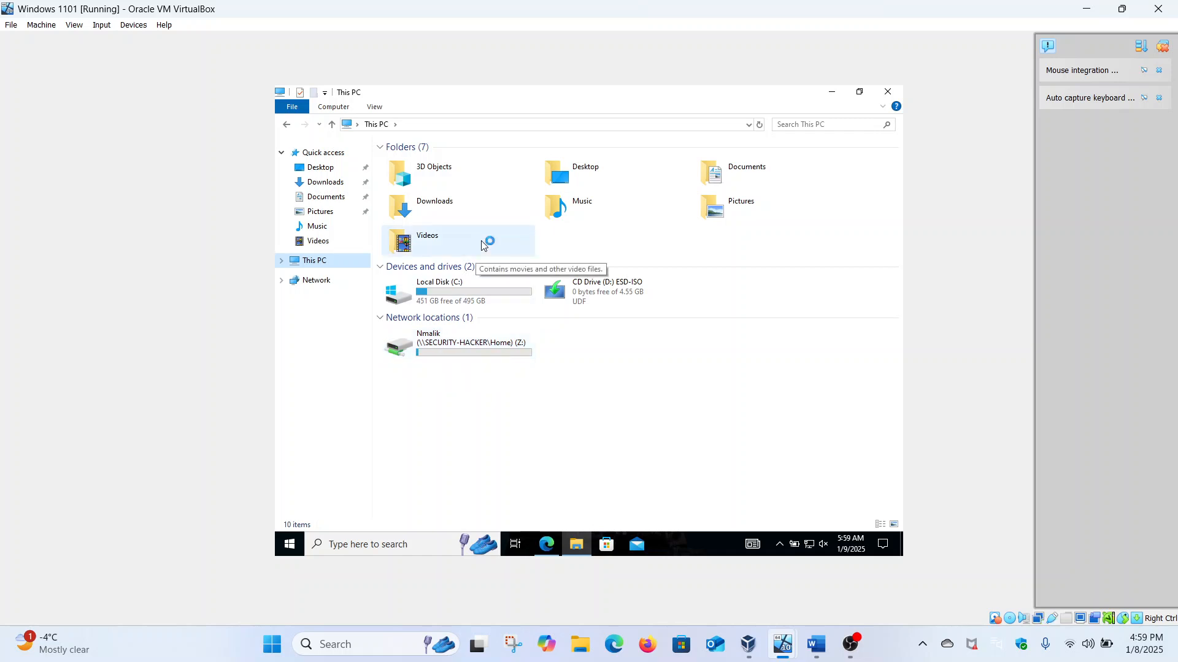
{"action": "left_click", "coordinate": [471, 123]}
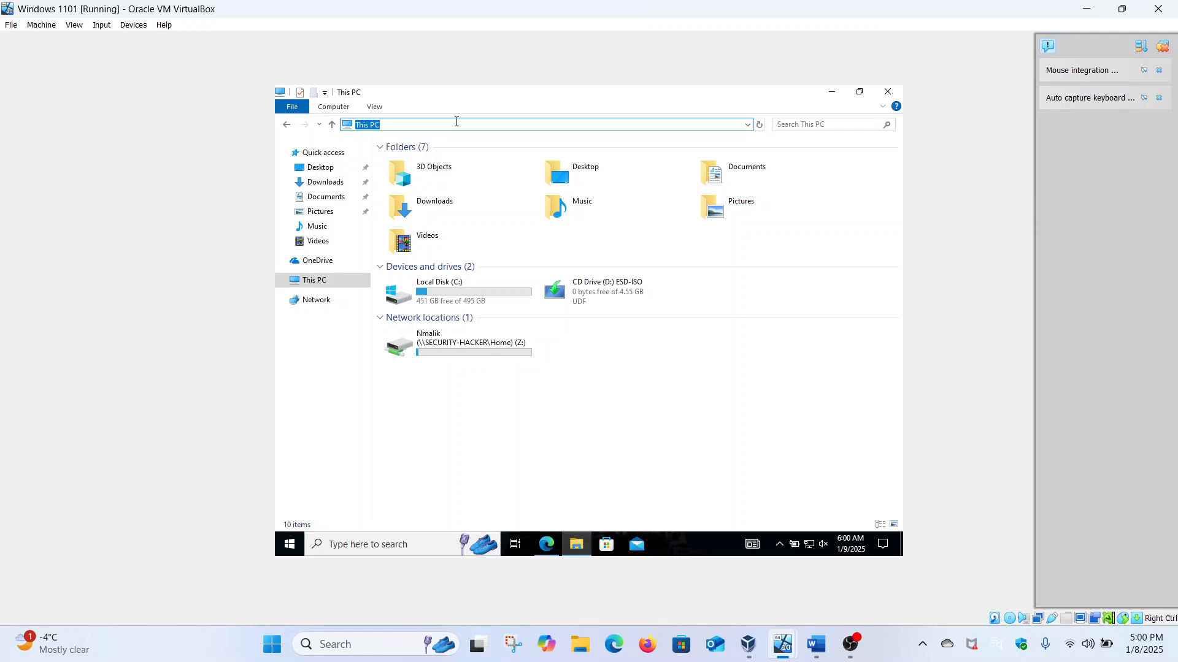
Step: Browse to \\security-hacker, look inside two user folders under Home, and return to the share list
{"action": "type", "text": "\\\\security-hacker"}
{"action": "key", "text": "Return"}
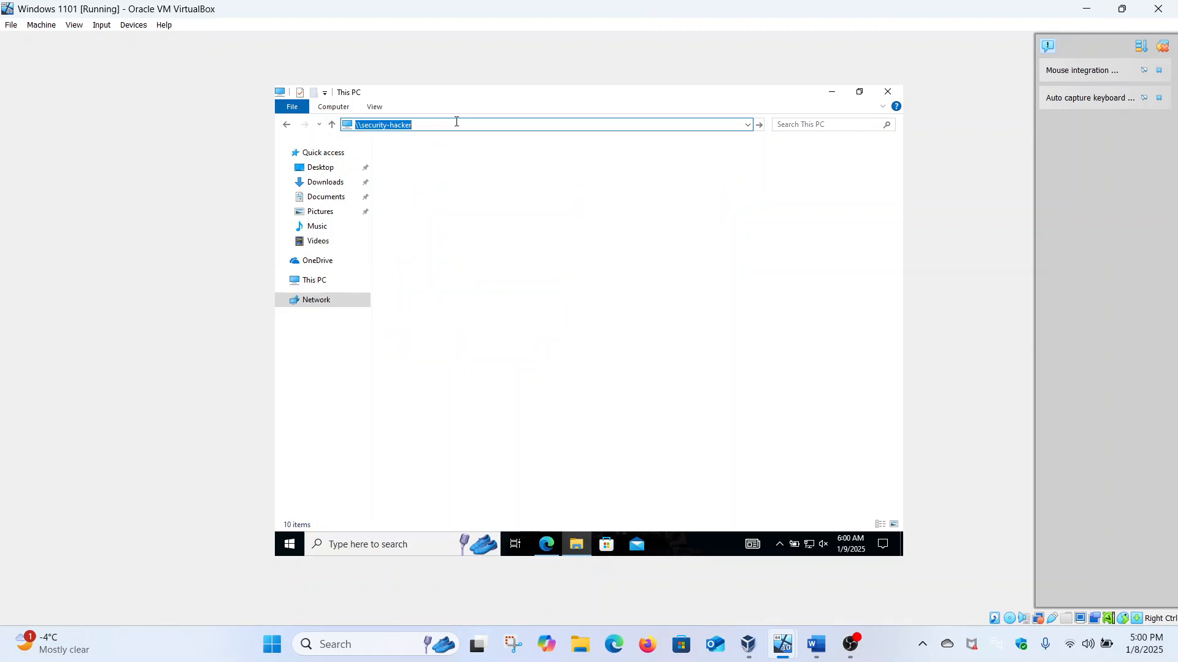
{"action": "double_click", "coordinate": [451, 152]}
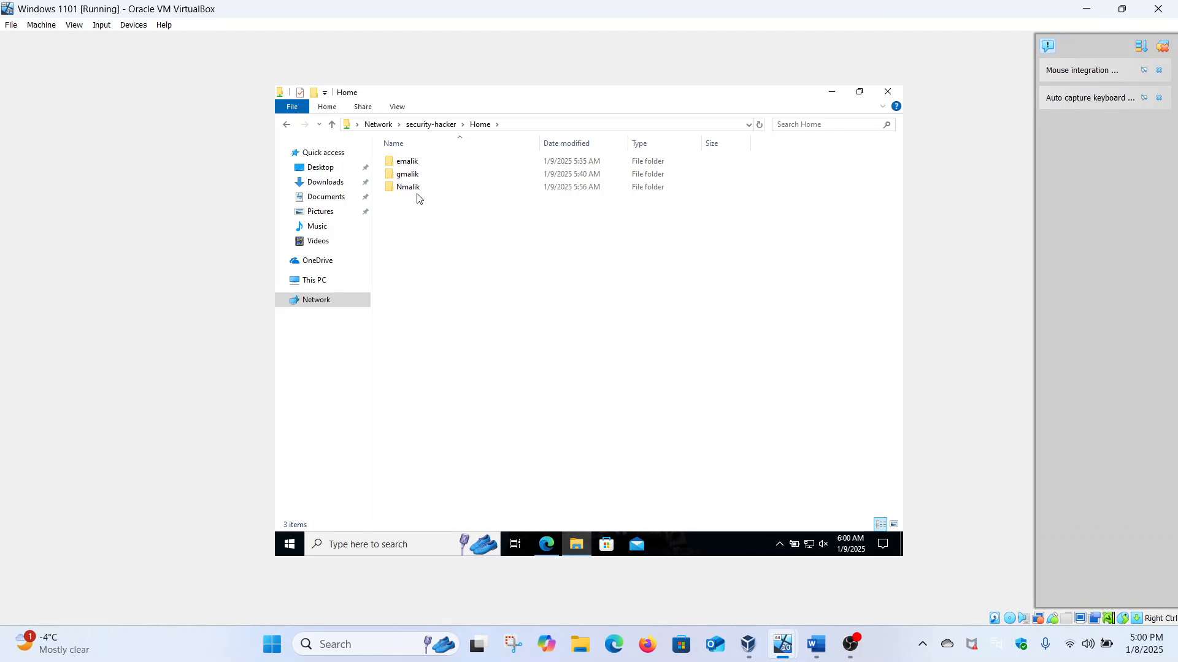
{"action": "double_click", "coordinate": [414, 187]}
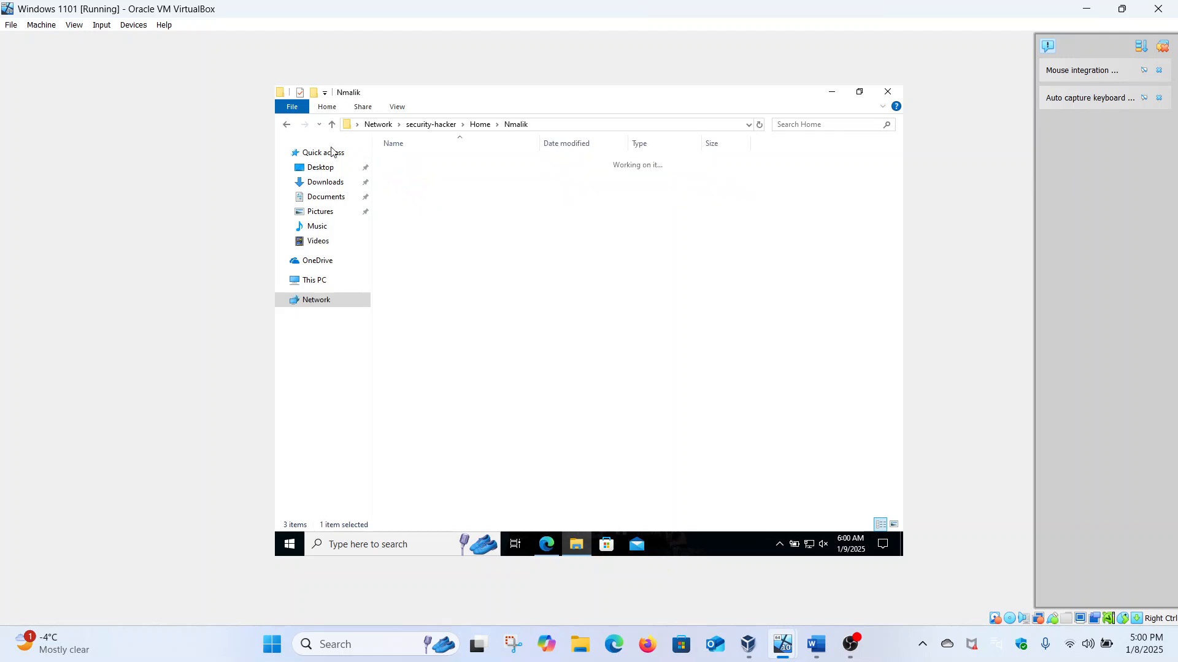
{"action": "key", "text": "alt+Left"}
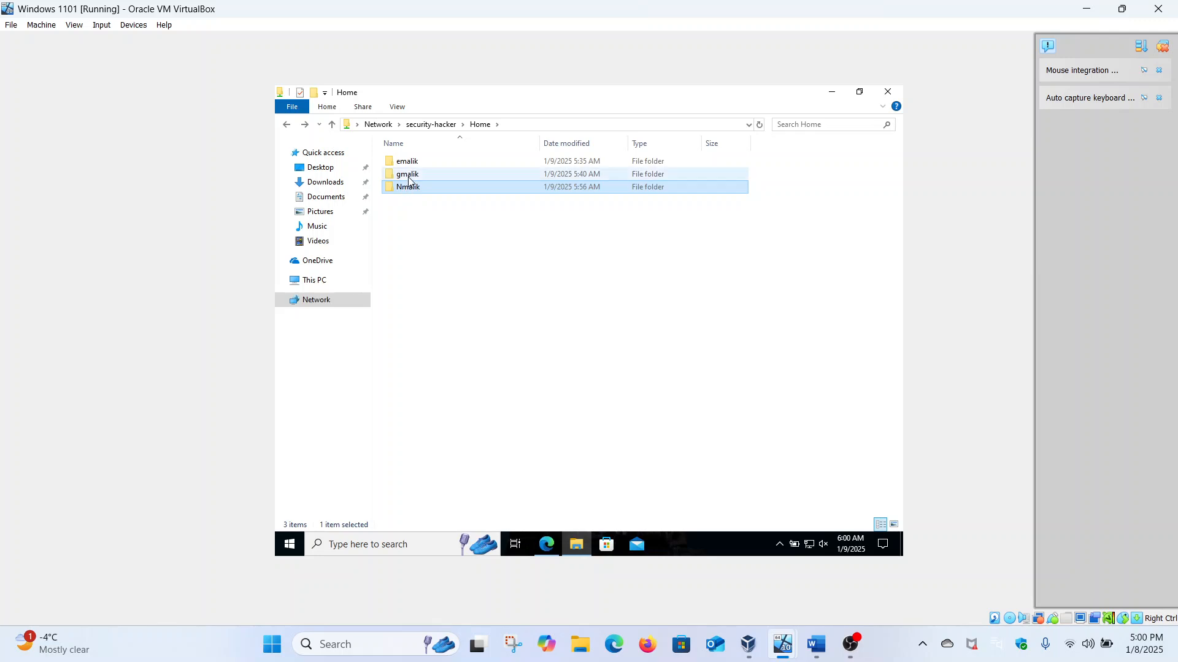
{"action": "double_click", "coordinate": [409, 177]}
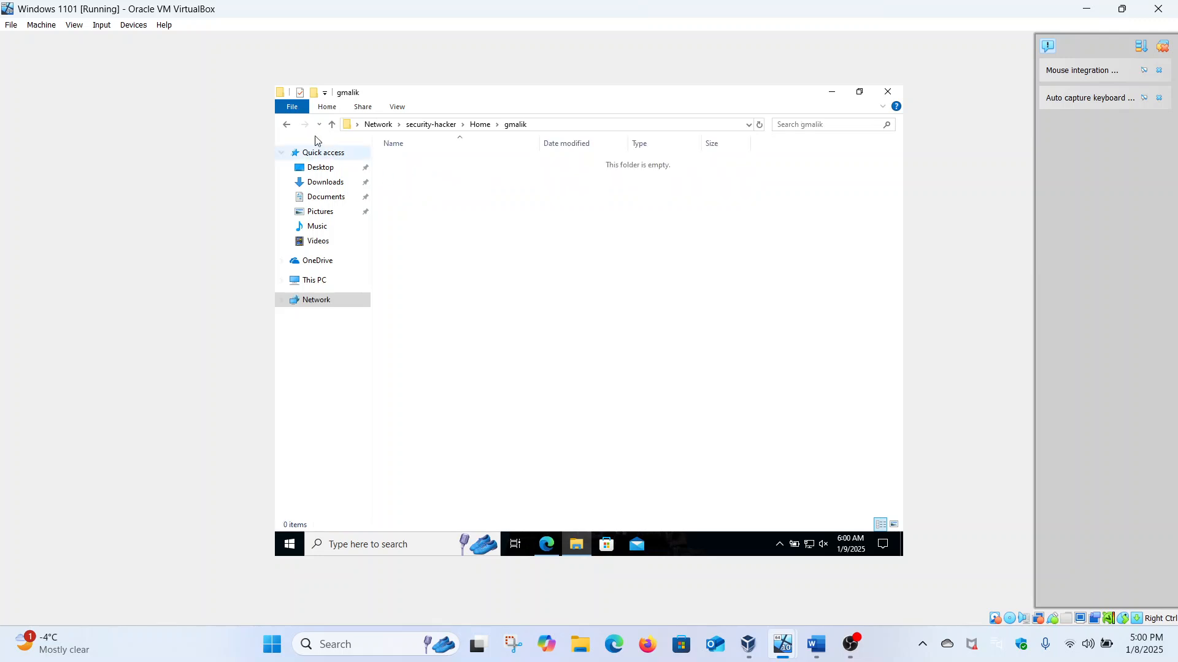
{"action": "left_click", "coordinate": [288, 126]}
{"action": "left_click", "coordinate": [288, 126]}
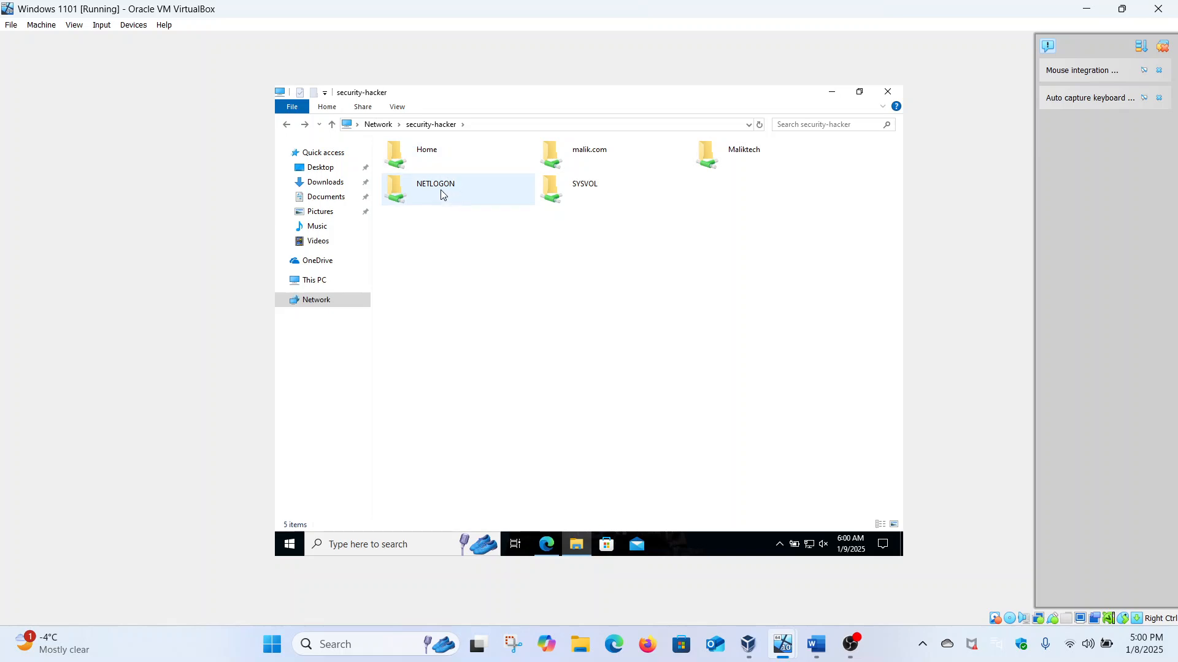
Step: On the Server 2016 VM, review the new domain user's group memberships in its account properties
{"action": "mouse_move", "coordinate": [792, 635]}
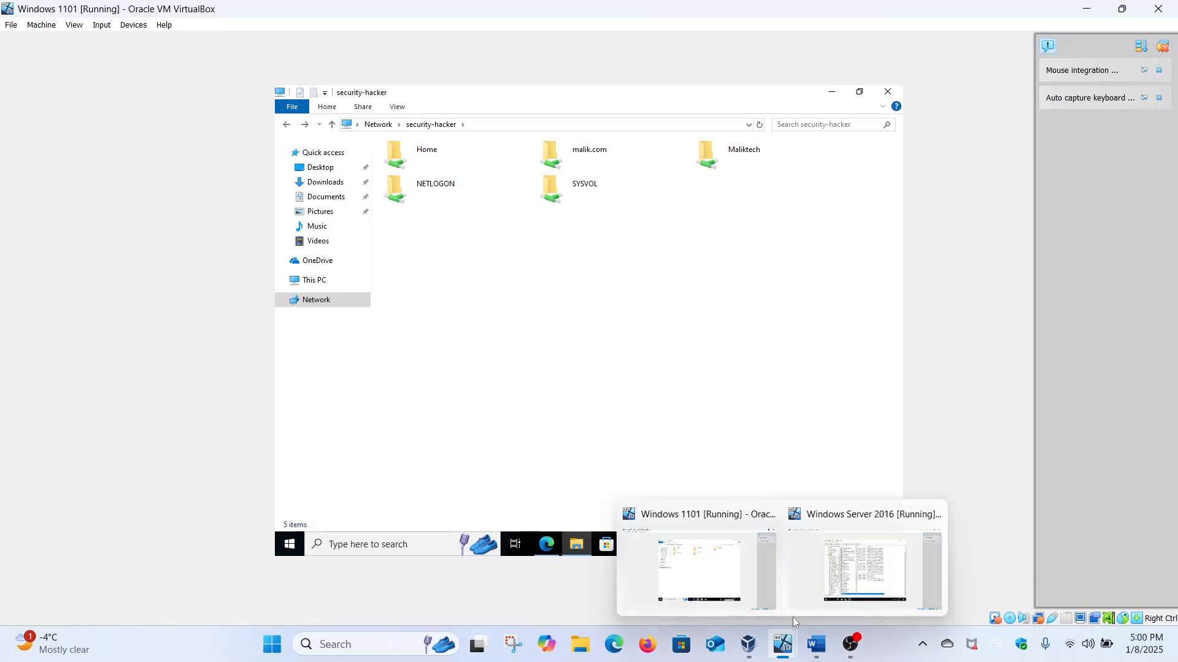
{"action": "left_click", "coordinate": [811, 581]}
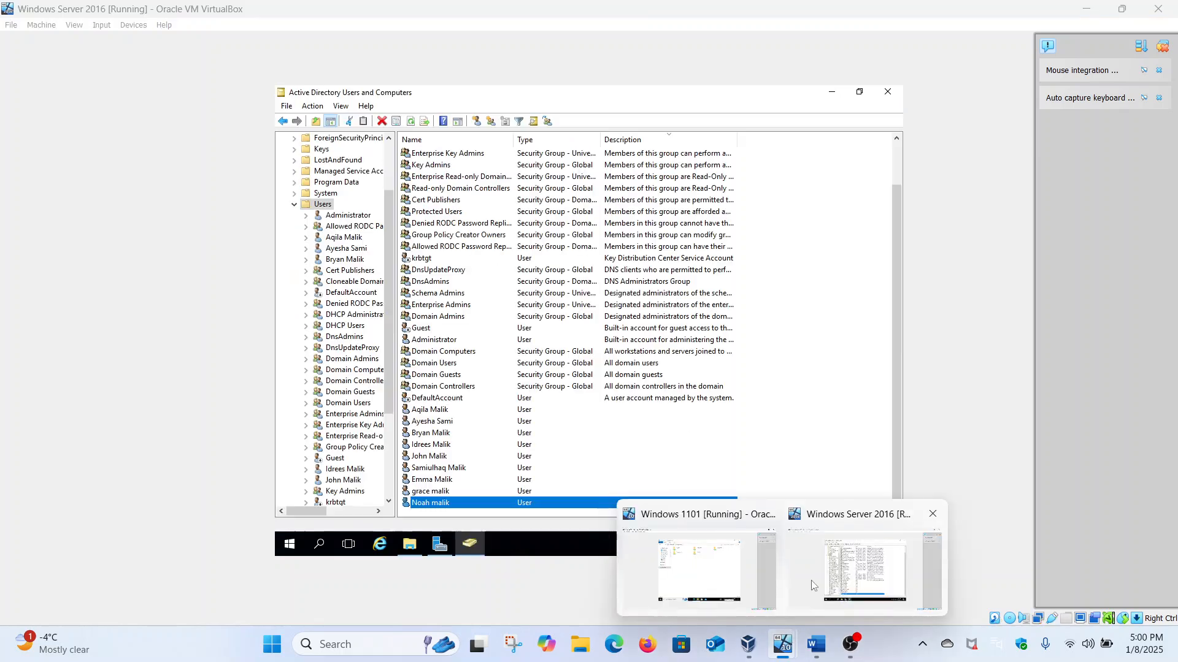
{"action": "right_click", "coordinate": [464, 503]}
{"action": "left_click", "coordinate": [489, 475]}
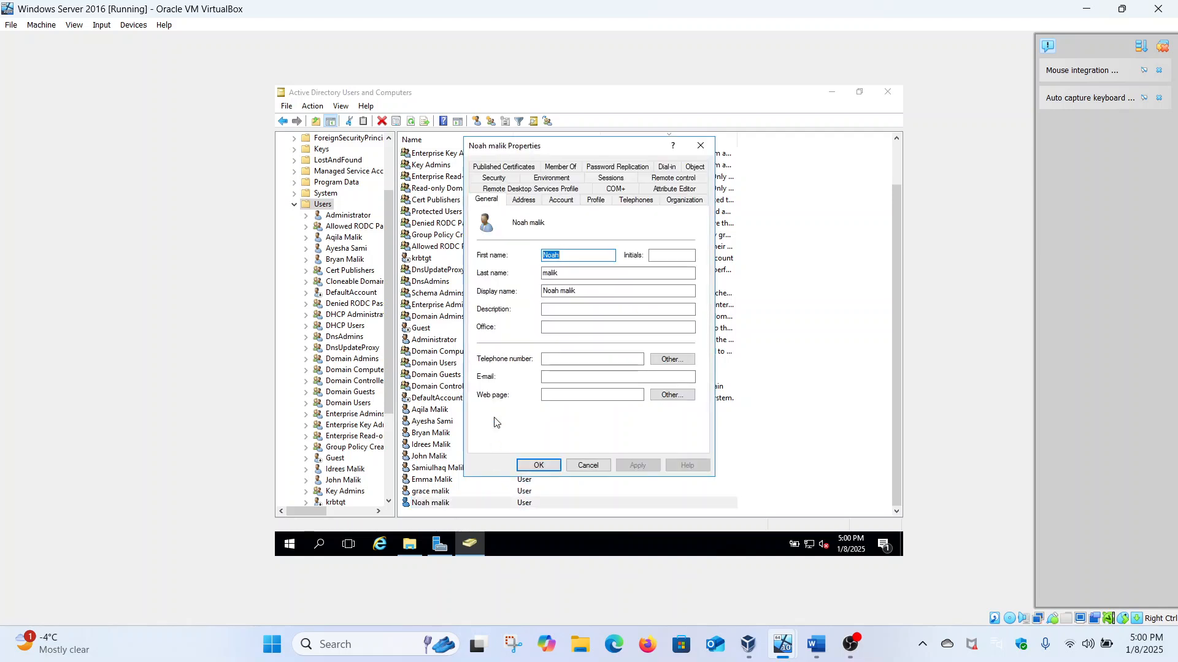
{"action": "left_click", "coordinate": [557, 167]}
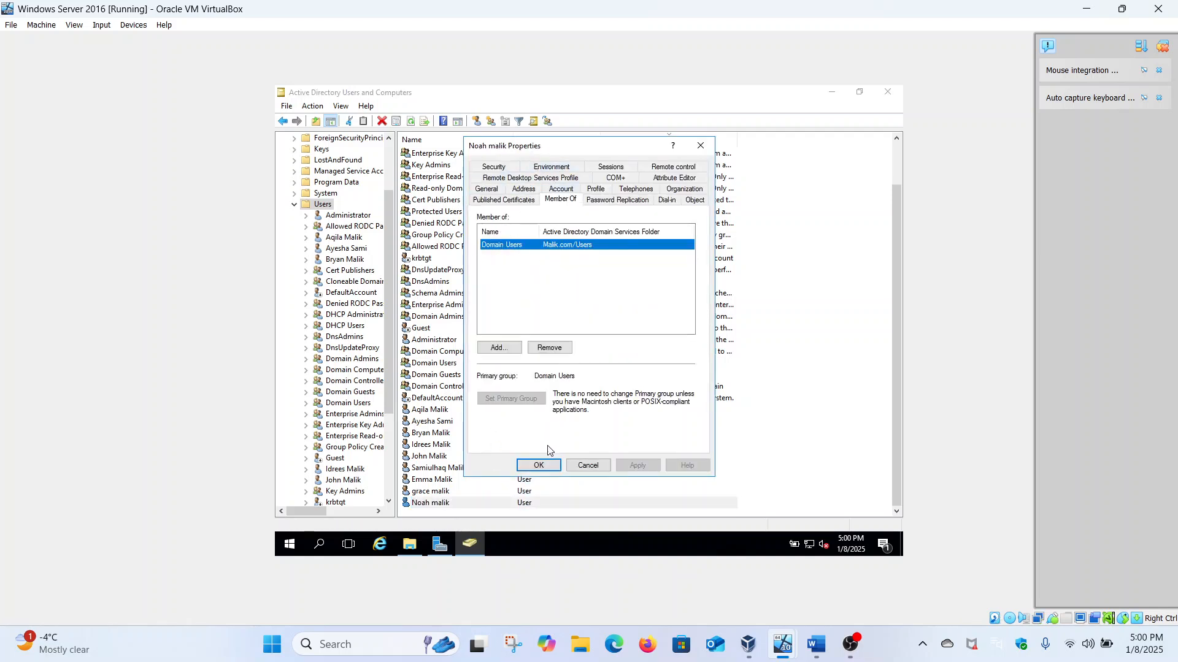
{"action": "left_click", "coordinate": [538, 465]}
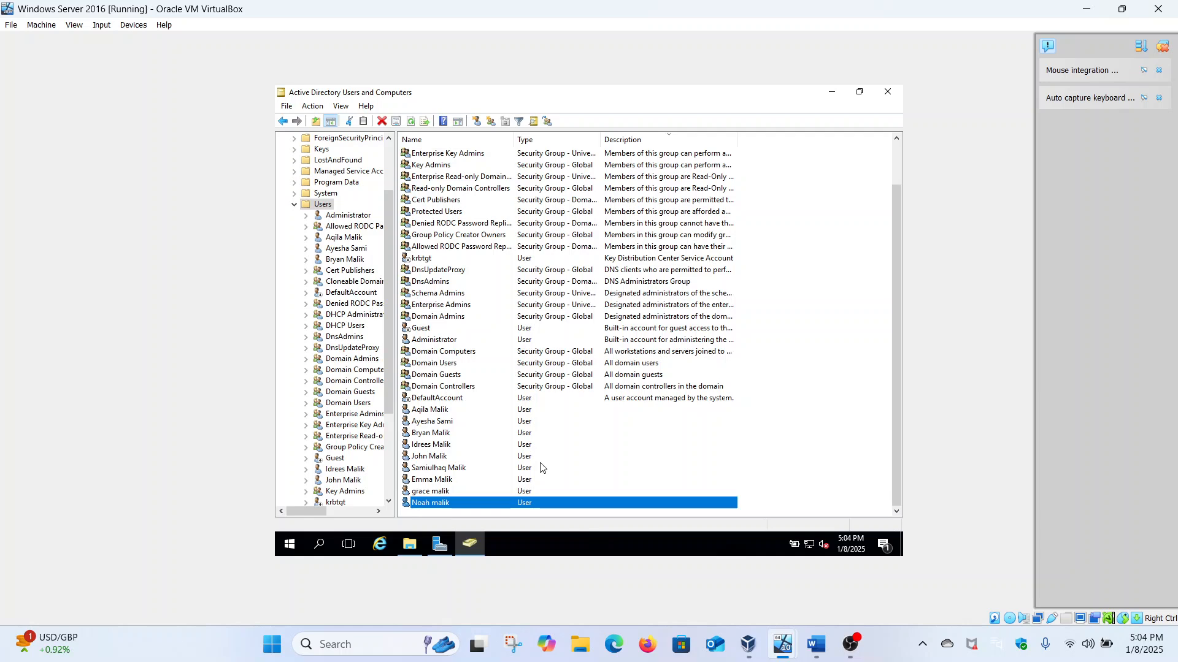
{"action": "left_click", "coordinate": [953, 527]}
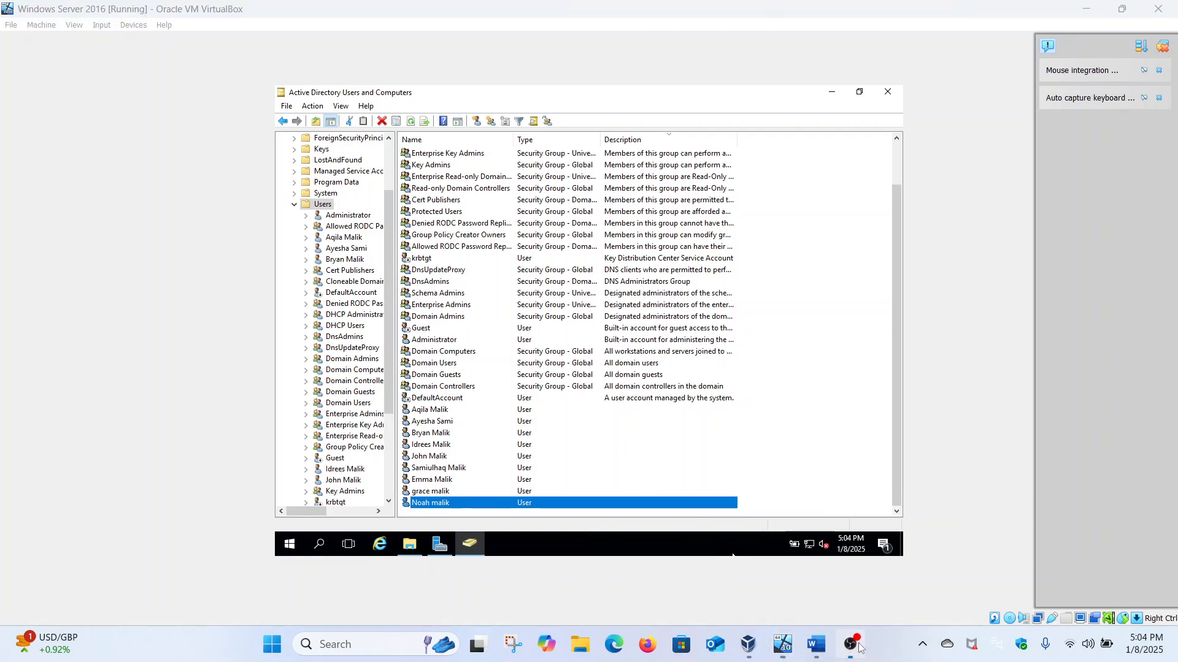